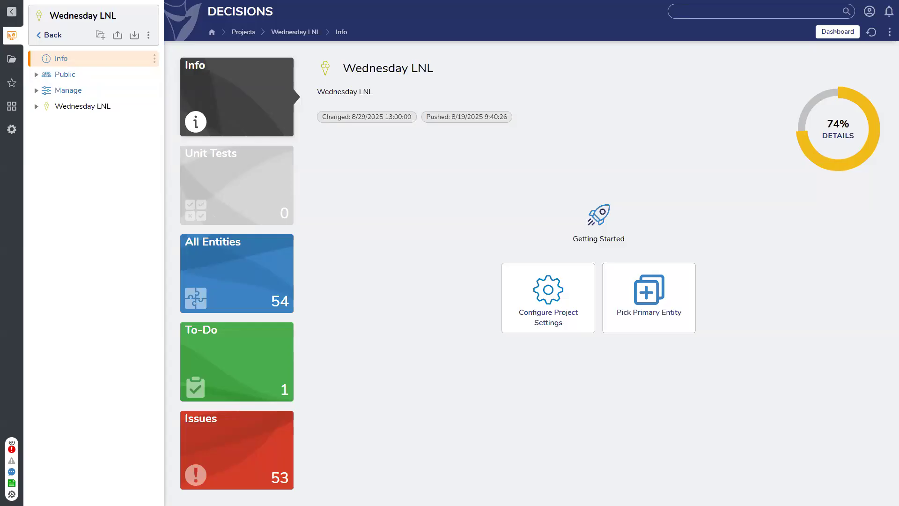
Step: Leave Wednesday LNL for the projects list and open Flex Layout's Flex Forms folder
{"action": "left_click", "coordinate": [34, 107]}
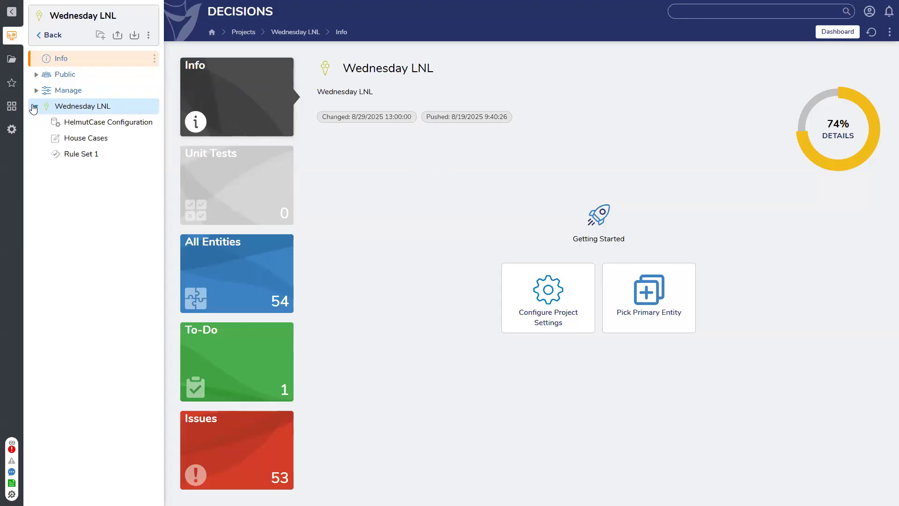
{"action": "left_click", "coordinate": [35, 107]}
{"action": "left_click", "coordinate": [48, 35]}
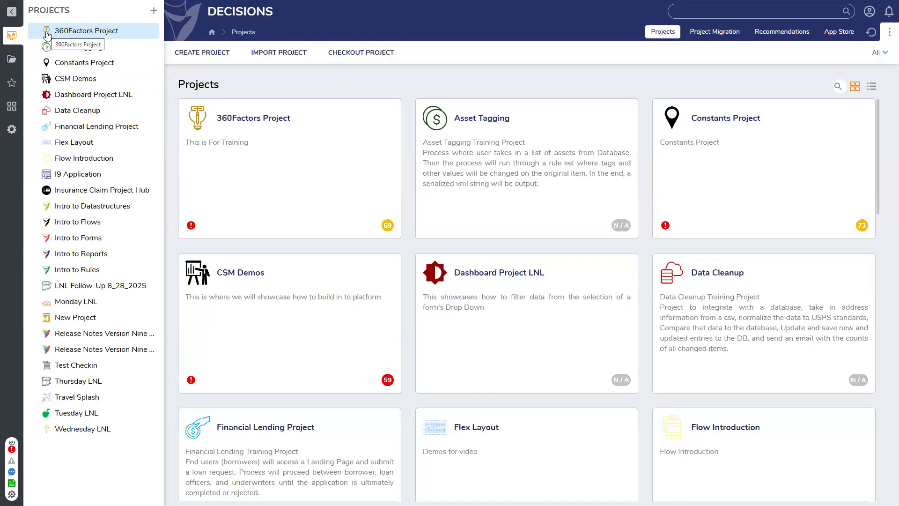
{"action": "left_click", "coordinate": [89, 144]}
{"action": "left_click", "coordinate": [79, 111]}
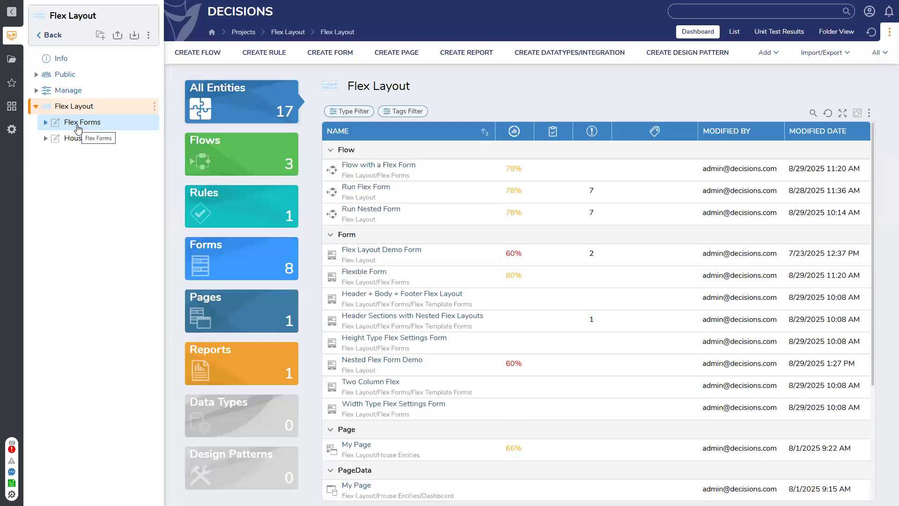
{"action": "left_click", "coordinate": [78, 123]}
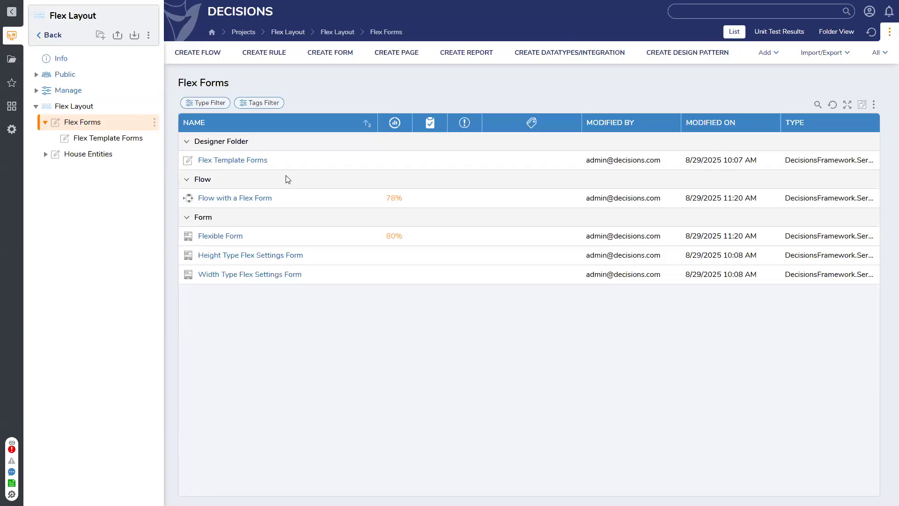
{"action": "left_click", "coordinate": [251, 197]}
{"action": "left_click", "coordinate": [290, 103]}
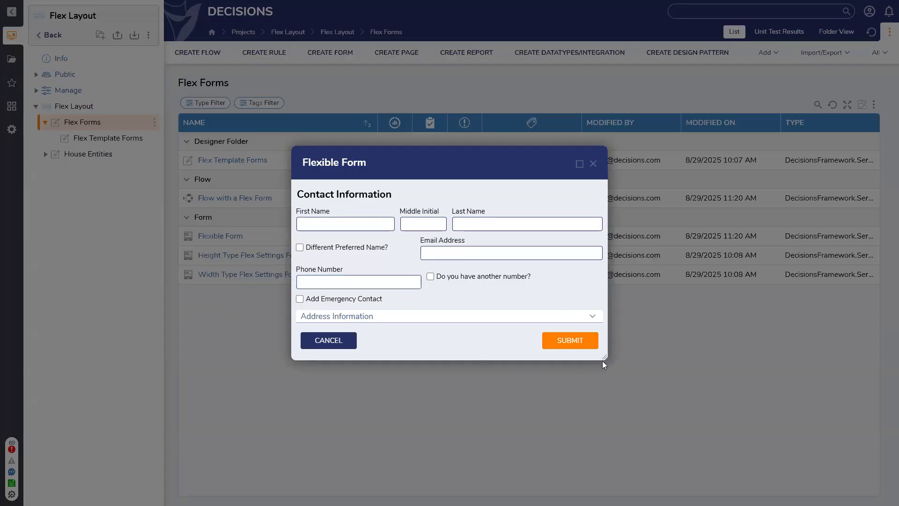
{"action": "left_click_drag", "start_coordinate": [606, 357], "coordinate": [710, 435]}
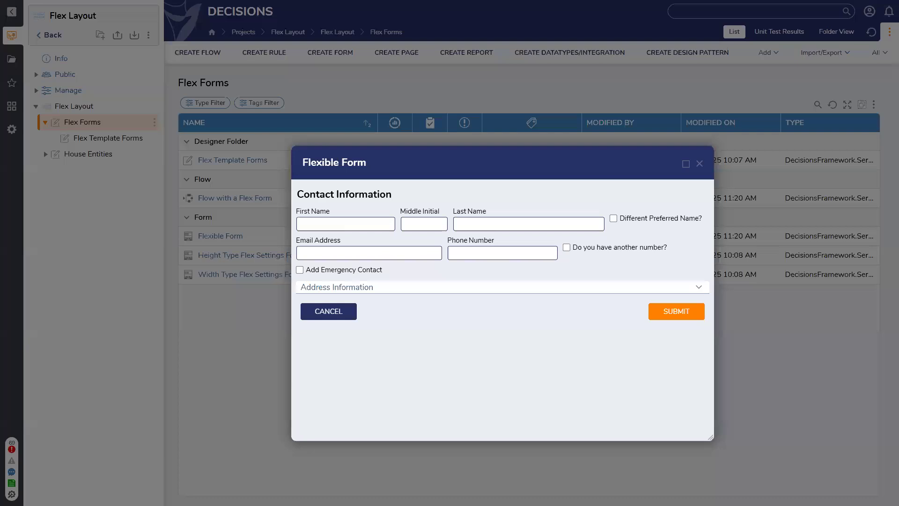
{"action": "left_click", "coordinate": [700, 163]}
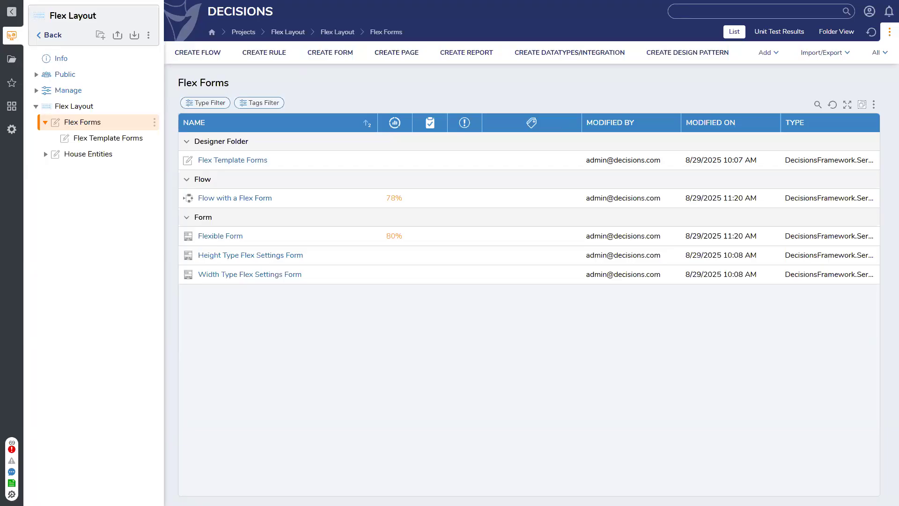
{"action": "left_click", "coordinate": [49, 36]}
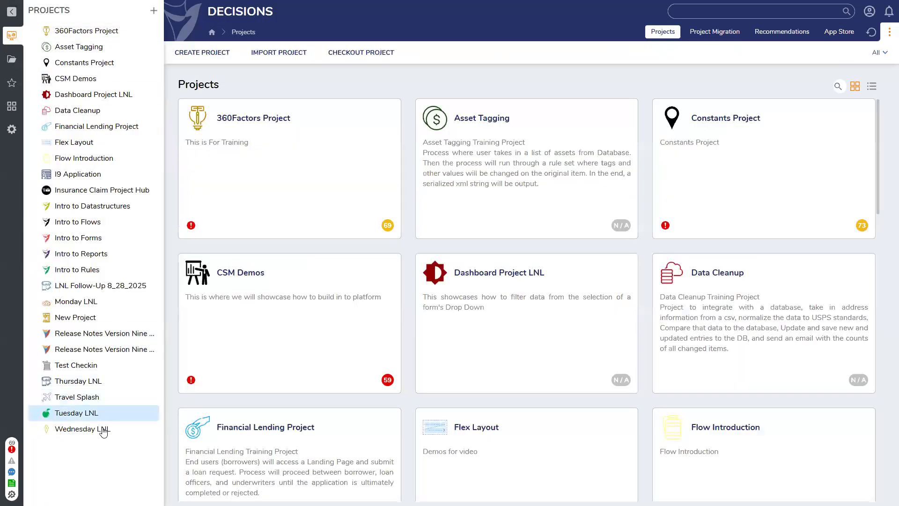
Step: Open the Wednesday LNL project, then go to the system administration area
{"action": "left_click", "coordinate": [100, 429]}
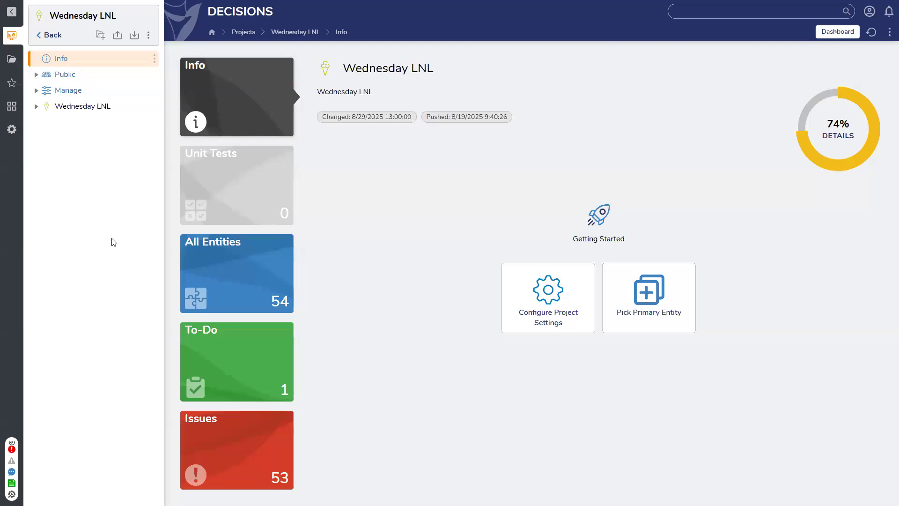
{"action": "left_click", "coordinate": [16, 132]}
Step: In the system Settings folder, look at Login Page Settings, then bring up Portal Settings details
{"action": "left_click", "coordinate": [51, 146]}
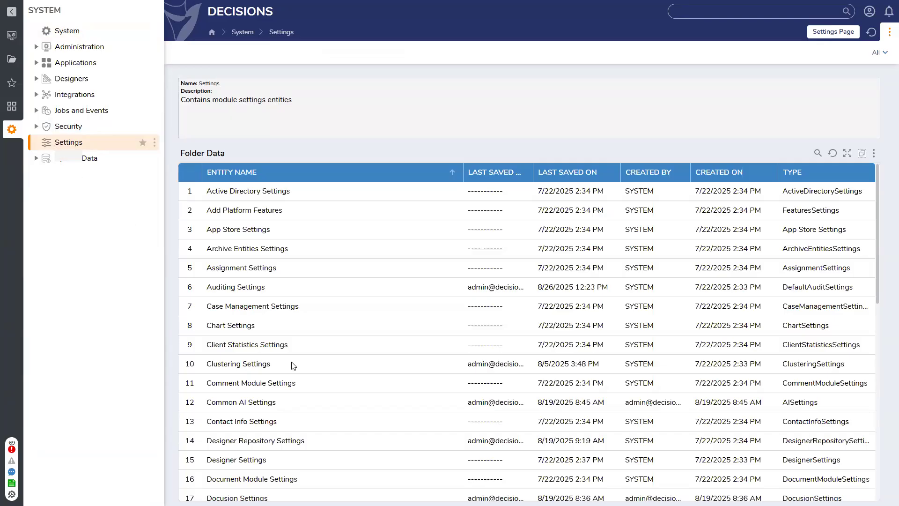
{"action": "scroll", "coordinate": [291, 362], "scroll_direction": "down", "scroll_amount": 3}
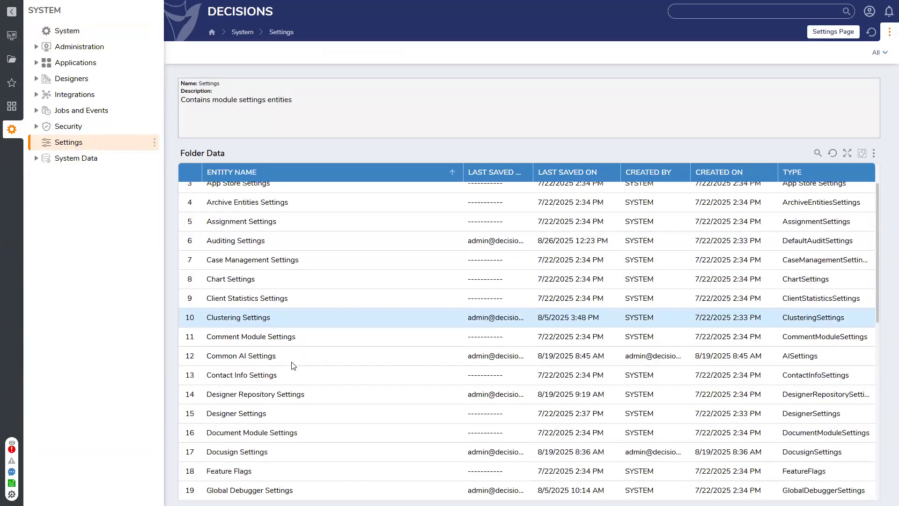
{"action": "scroll", "coordinate": [291, 365], "scroll_direction": "down", "scroll_amount": 4}
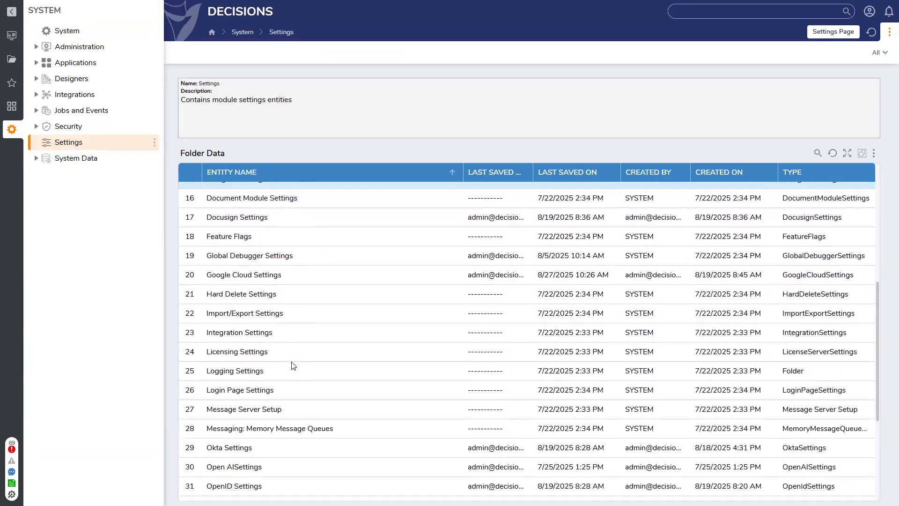
{"action": "left_click", "coordinate": [258, 395]}
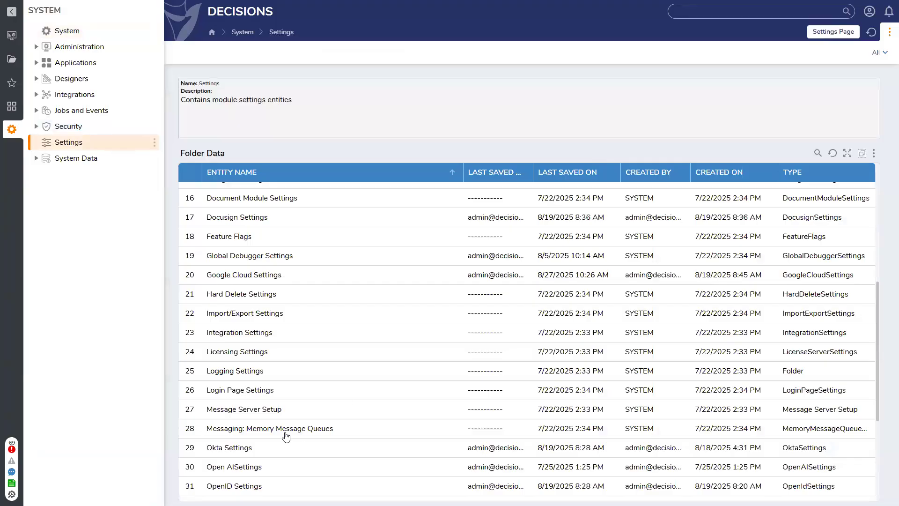
{"action": "scroll", "coordinate": [288, 422], "scroll_direction": "down", "scroll_amount": 4}
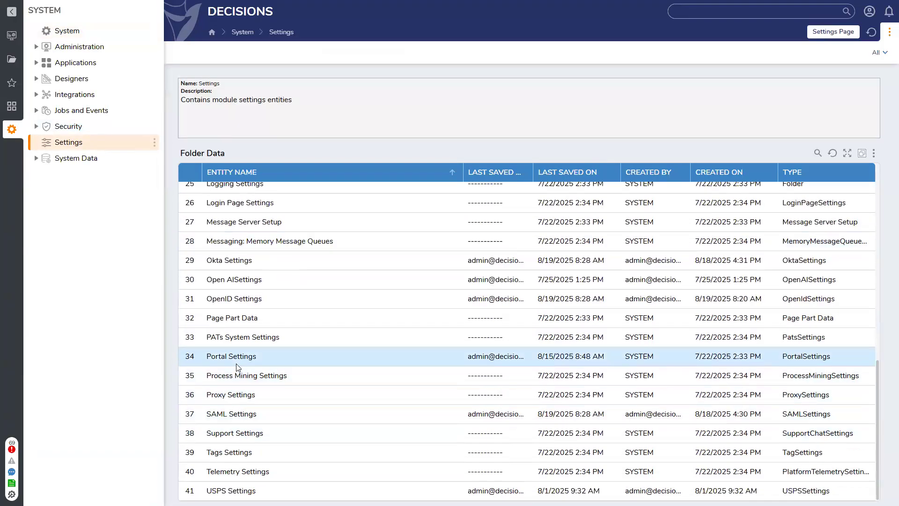
{"action": "left_click", "coordinate": [236, 360]}
Step: Search the Portal Settings editor for 'login' options, then close it without saving
{"action": "left_click", "coordinate": [222, 18]}
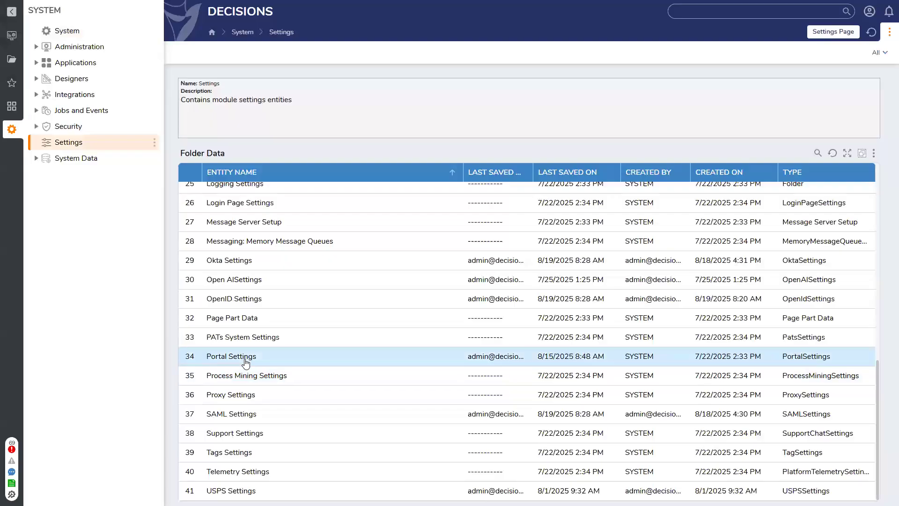
{"action": "double_click", "coordinate": [253, 357]}
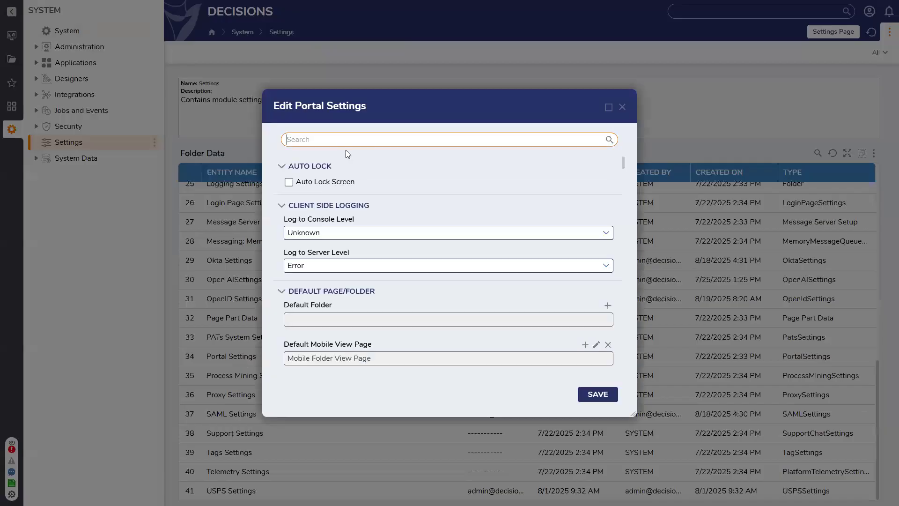
{"action": "type", "text": "login"}
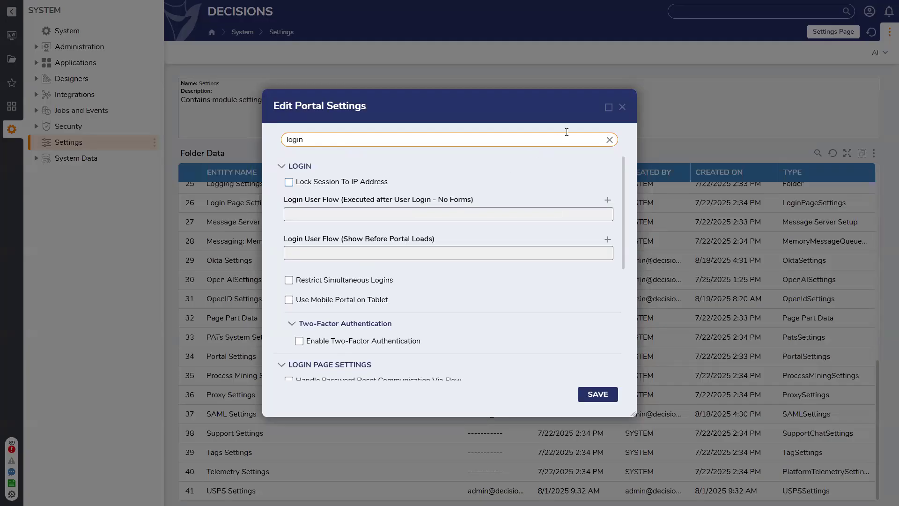
{"action": "left_click", "coordinate": [622, 108]}
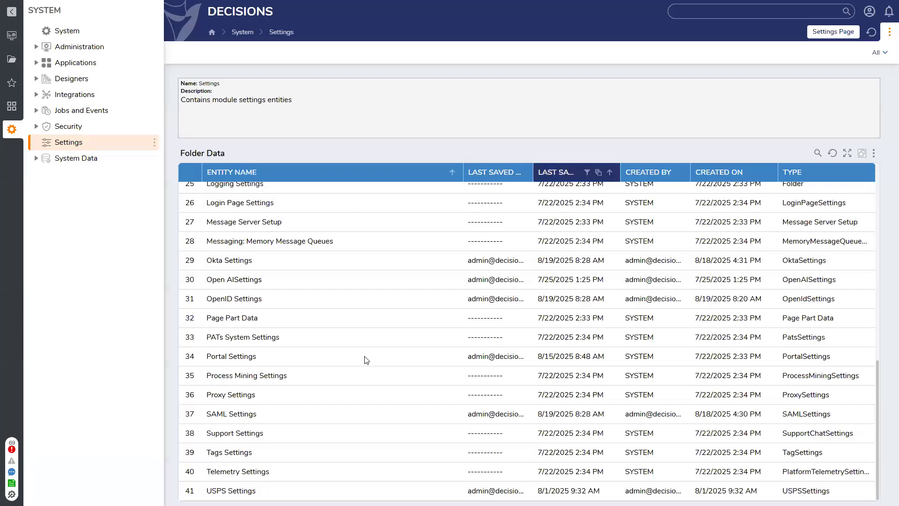
Step: In SAML Settings, edit the wda identity provider and open its Run Flow for unknown users
{"action": "double_click", "coordinate": [237, 414]}
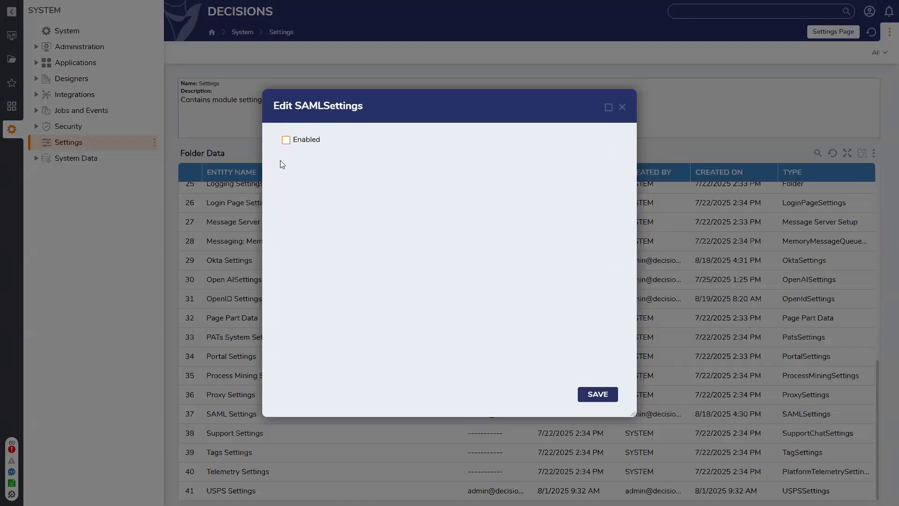
{"action": "left_click", "coordinate": [286, 140]}
{"action": "left_click", "coordinate": [436, 216]}
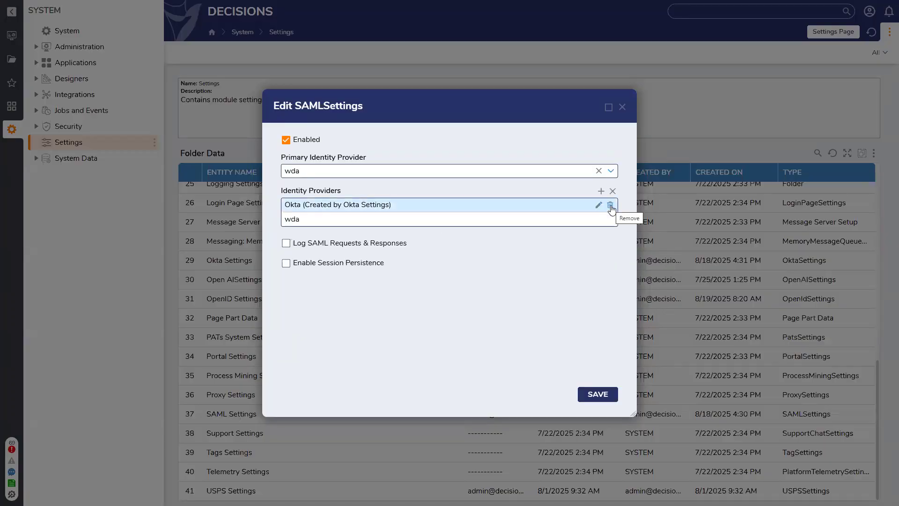
{"action": "left_click", "coordinate": [610, 205]}
{"action": "left_click", "coordinate": [598, 205]}
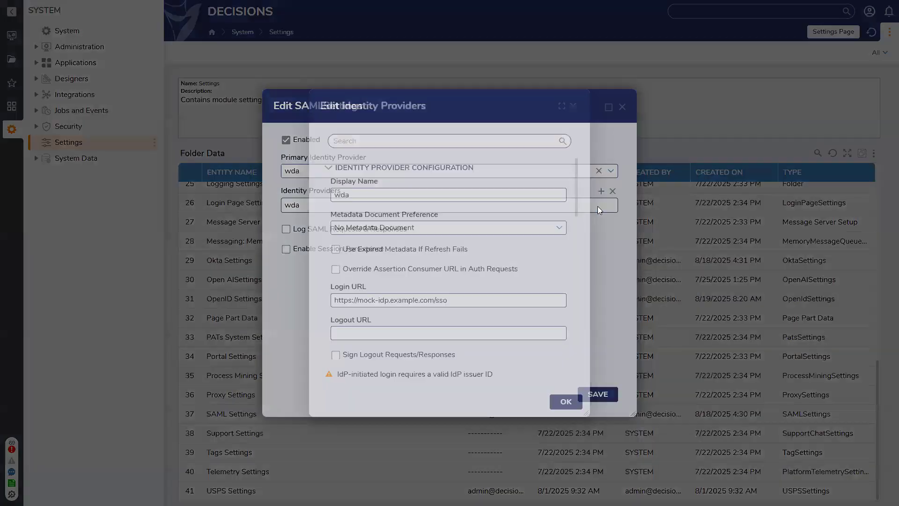
{"action": "scroll", "coordinate": [439, 301], "scroll_direction": "down", "scroll_amount": 15}
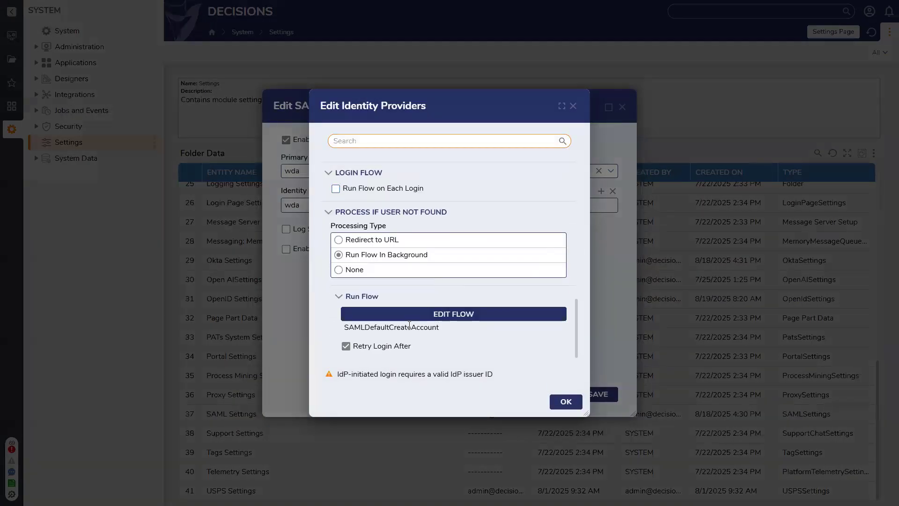
{"action": "left_click", "coordinate": [445, 320]}
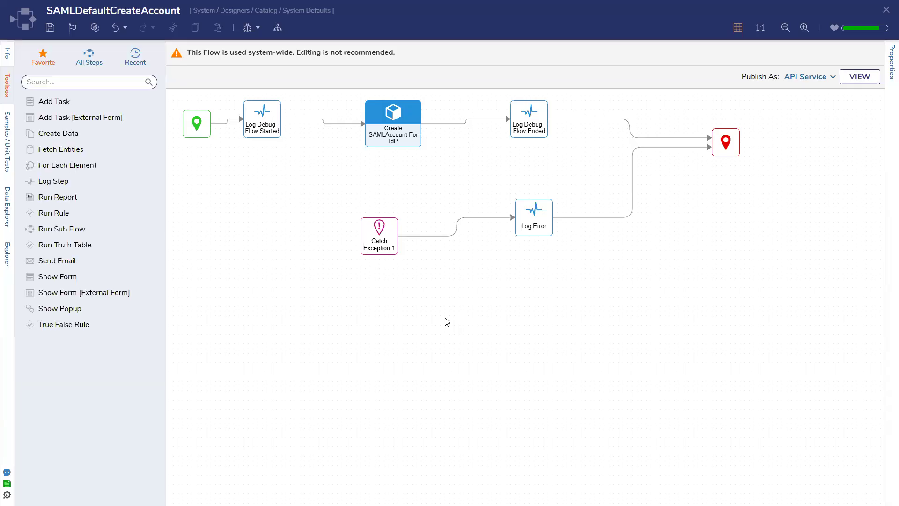
Step: Select the Create SAMLAccount For IdP step to view its email and provider Id inputs
{"action": "left_click", "coordinate": [542, 207]}
{"action": "left_click", "coordinate": [697, 177]}
{"action": "left_click", "coordinate": [401, 122]}
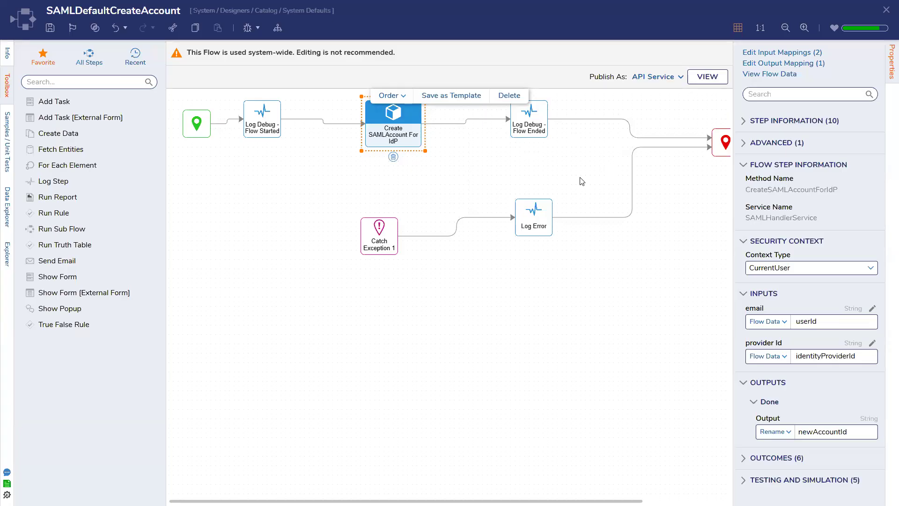
{"action": "left_click", "coordinate": [89, 57]}
{"action": "left_click", "coordinate": [89, 79]}
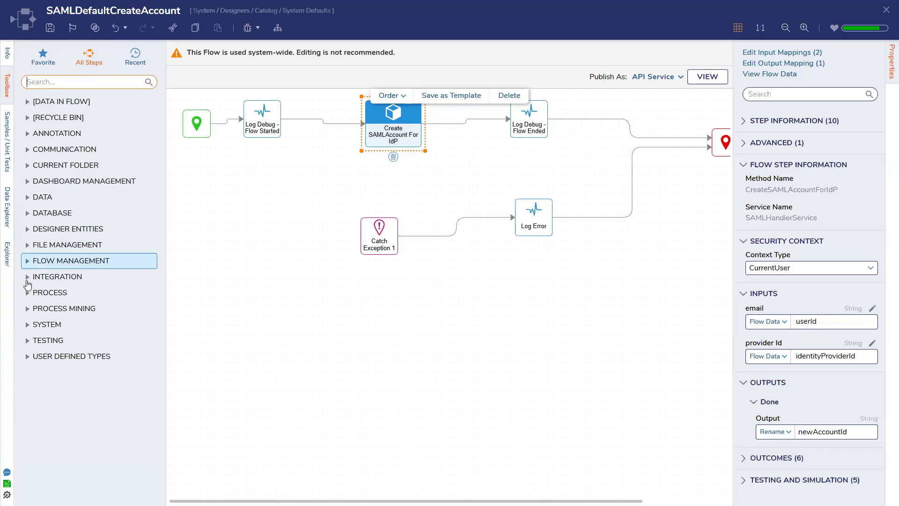
{"action": "left_click", "coordinate": [28, 276]}
{"action": "scroll", "coordinate": [33, 309], "scroll_direction": "down", "scroll_amount": 2}
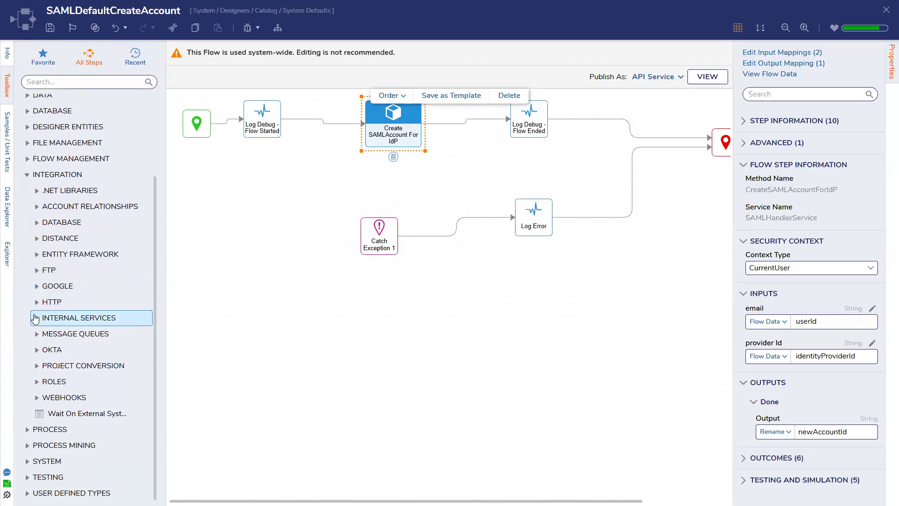
{"action": "left_click", "coordinate": [36, 317]}
{"action": "left_click_drag", "start_coordinate": [48, 334], "coordinate": [399, 334]}
{"action": "left_click", "coordinate": [793, 160]}
{"action": "type", "text": "grou"}
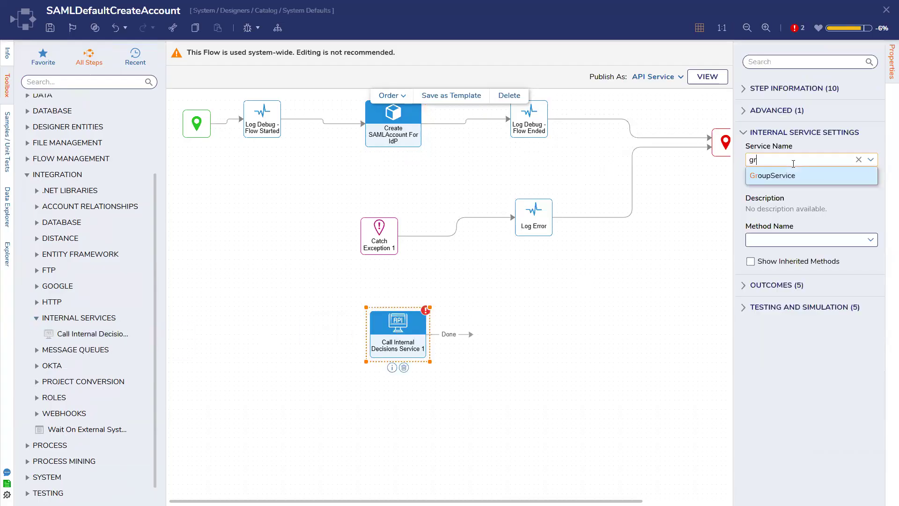
{"action": "left_click", "coordinate": [786, 176]}
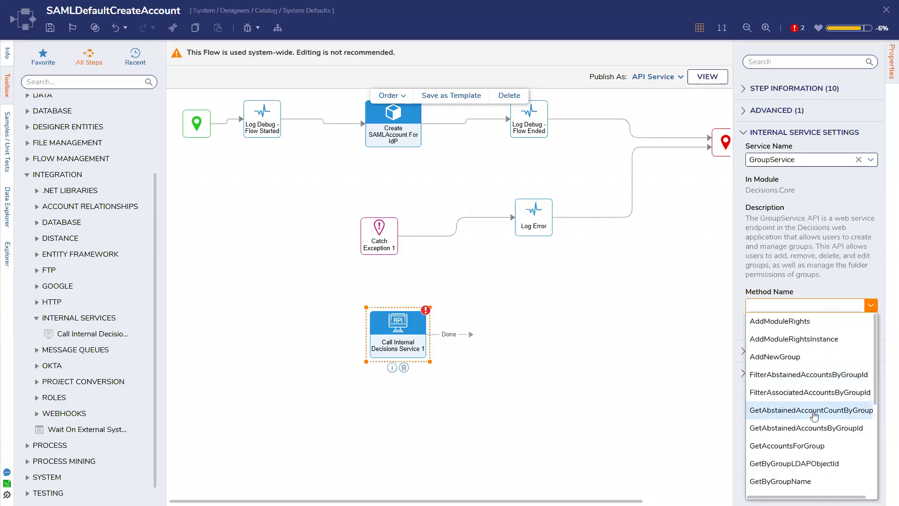
{"action": "scroll", "coordinate": [803, 435], "scroll_direction": "down", "scroll_amount": 1}
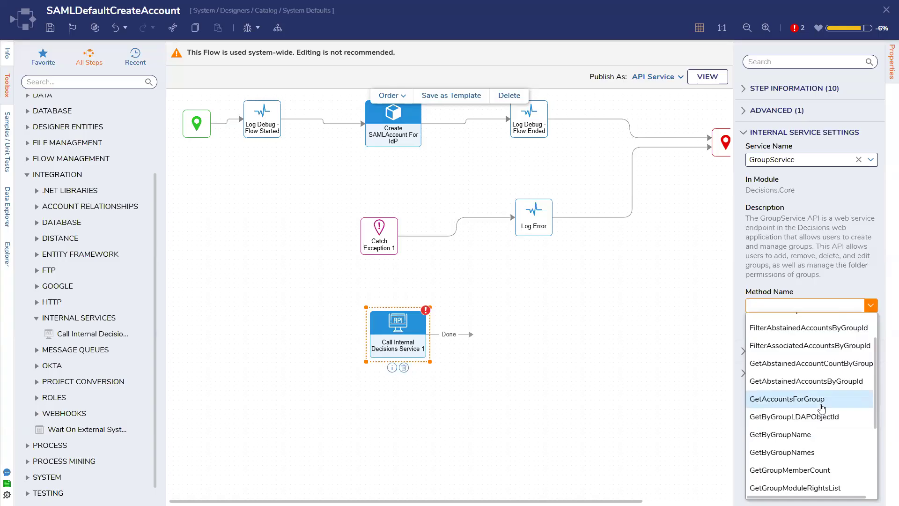
{"action": "scroll", "coordinate": [806, 426], "scroll_direction": "up", "scroll_amount": 1}
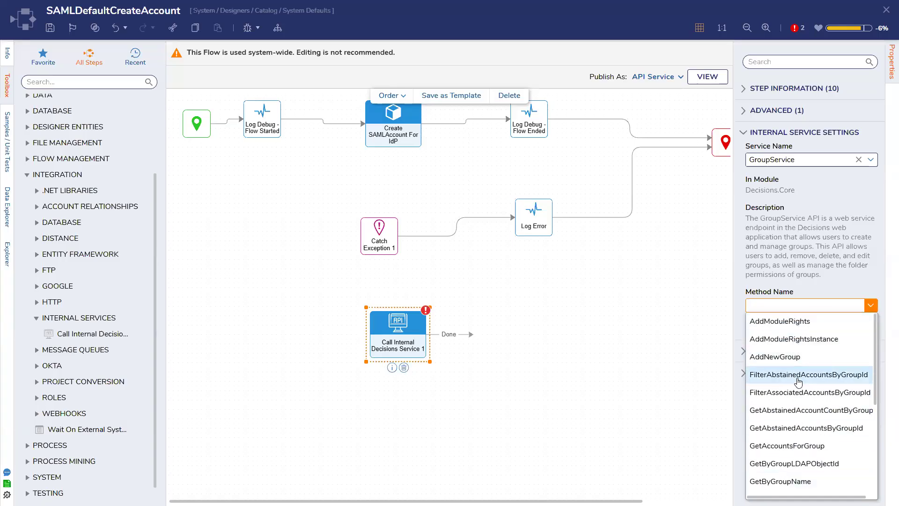
{"action": "scroll", "coordinate": [800, 375], "scroll_direction": "down", "scroll_amount": 1}
{"action": "scroll", "coordinate": [791, 404], "scroll_direction": "down", "scroll_amount": 3}
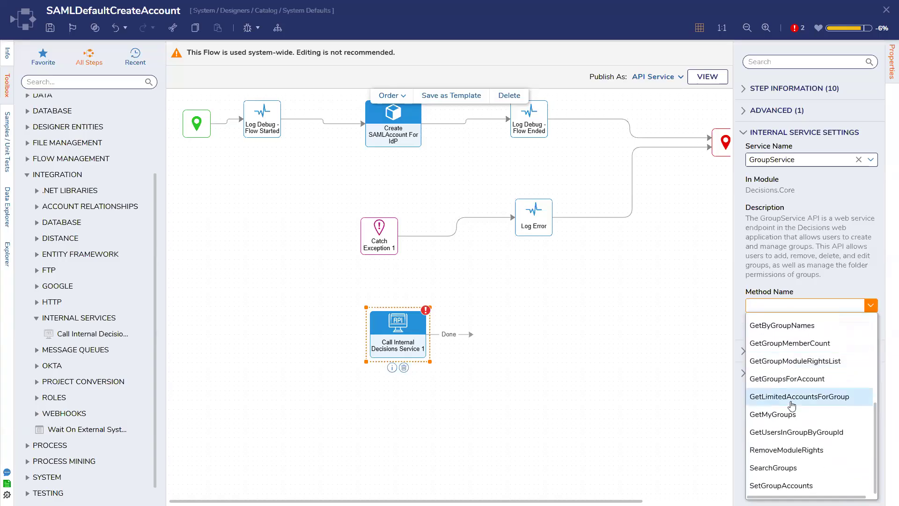
{"action": "scroll", "coordinate": [791, 405], "scroll_direction": "up", "scroll_amount": 4}
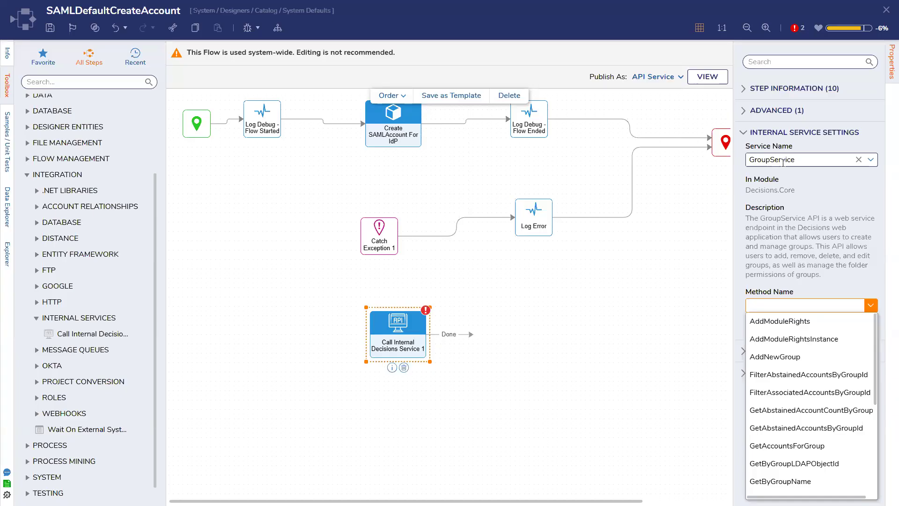
{"action": "left_click", "coordinate": [779, 134]}
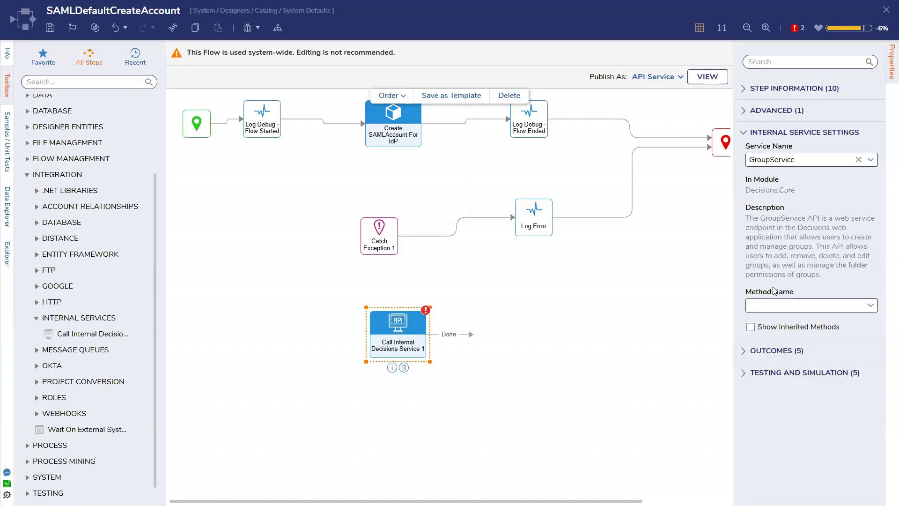
{"action": "left_click", "coordinate": [772, 92]}
Step: Switch the service step from GroupService to AccountService with the AddAccountToGroups method
{"action": "left_click", "coordinate": [771, 92]}
{"action": "left_click", "coordinate": [858, 160]}
{"action": "left_click", "coordinate": [863, 162]}
{"action": "left_click", "coordinate": [768, 182]}
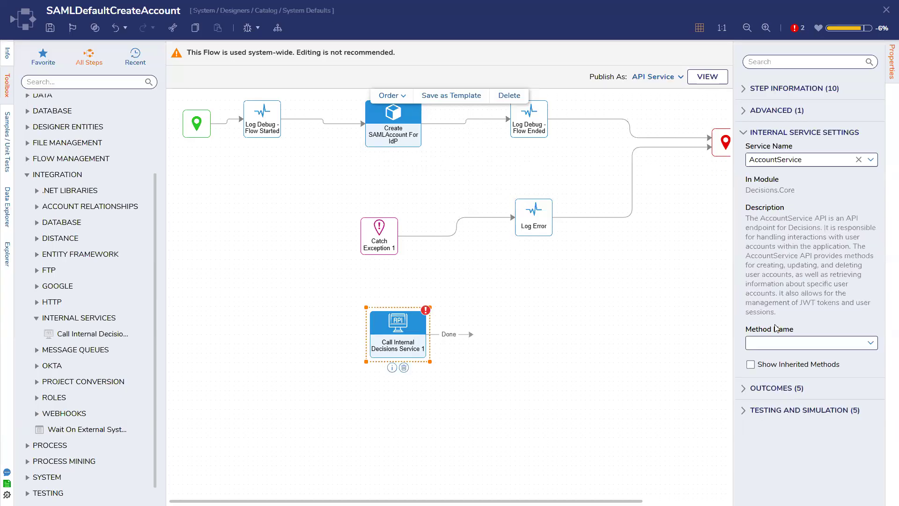
{"action": "left_click", "coordinate": [866, 349]}
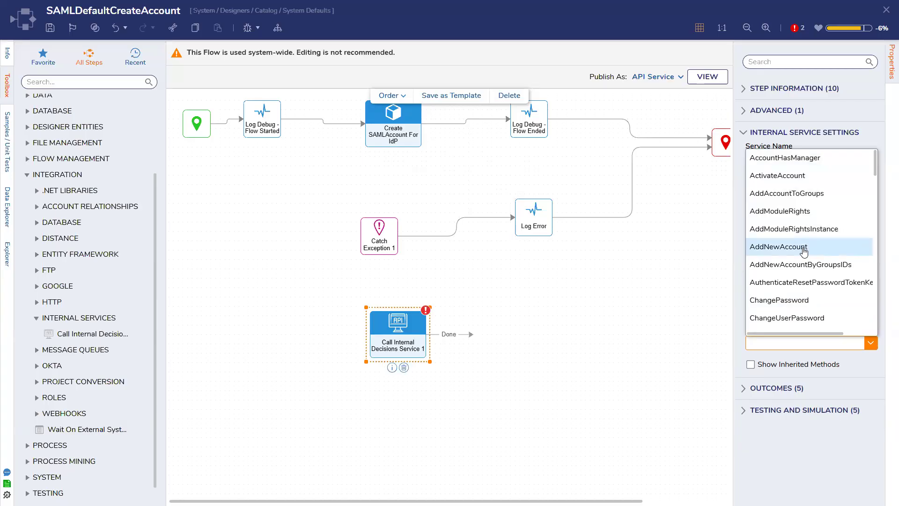
{"action": "left_click", "coordinate": [806, 193]}
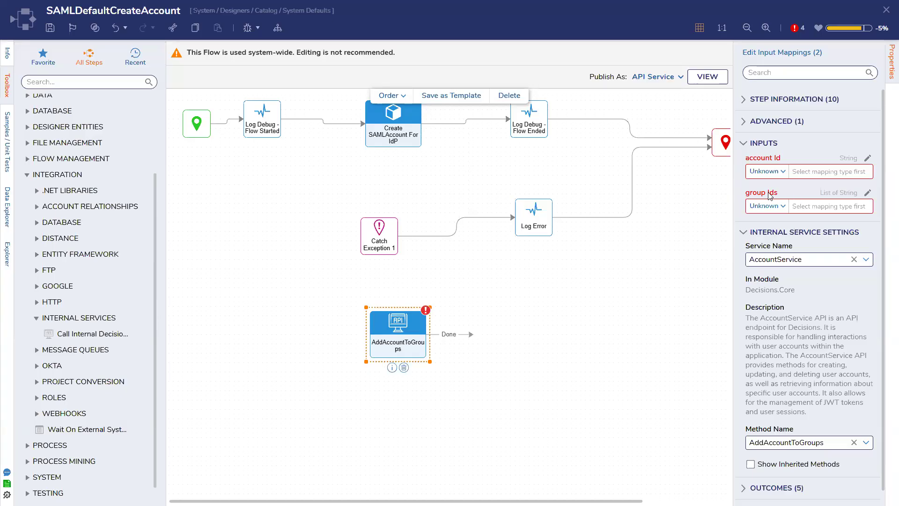
Step: Drag the AddAccountToGroups step up into the flow, just above Log Error
{"action": "left_click_drag", "start_coordinate": [414, 326], "coordinate": [334, 168]}
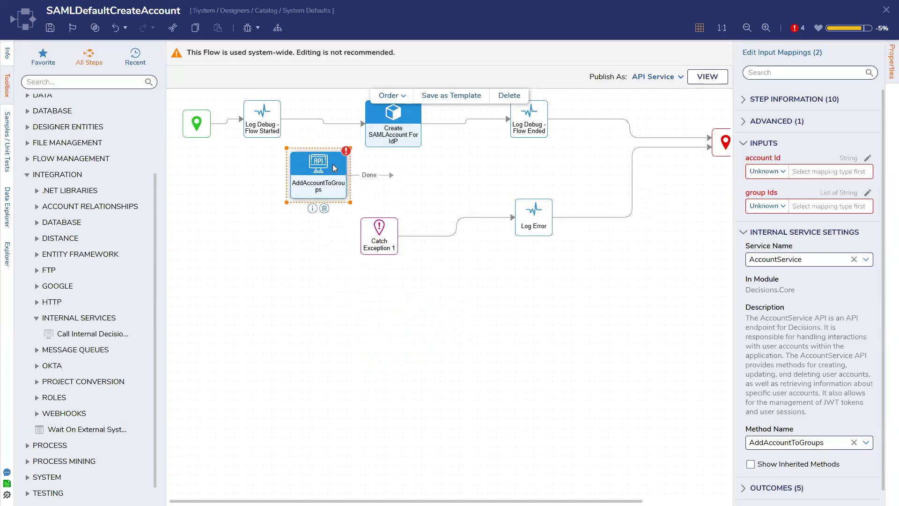
{"action": "left_click_drag", "start_coordinate": [326, 174], "coordinate": [345, 172]}
{"action": "left_click_drag", "start_coordinate": [405, 180], "coordinate": [399, 181]}
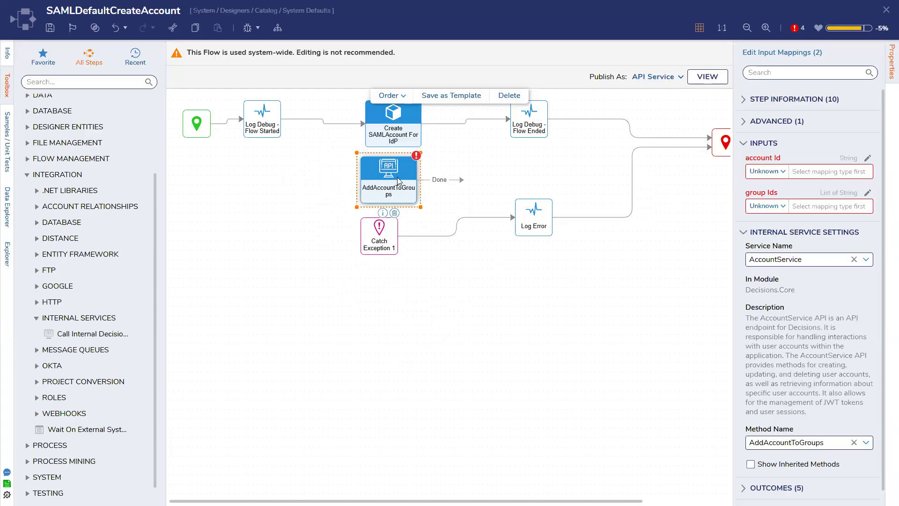
{"action": "left_click", "coordinate": [393, 123]}
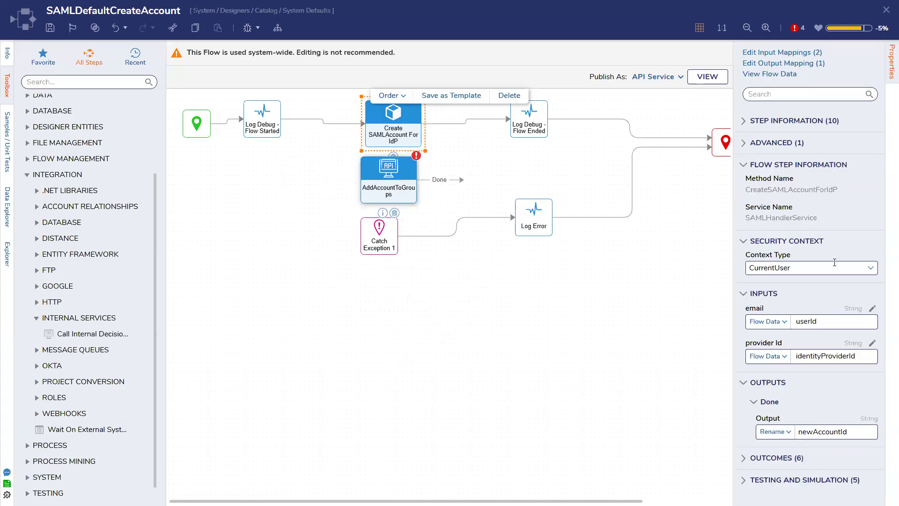
{"action": "left_click_drag", "start_coordinate": [401, 184], "coordinate": [508, 179]}
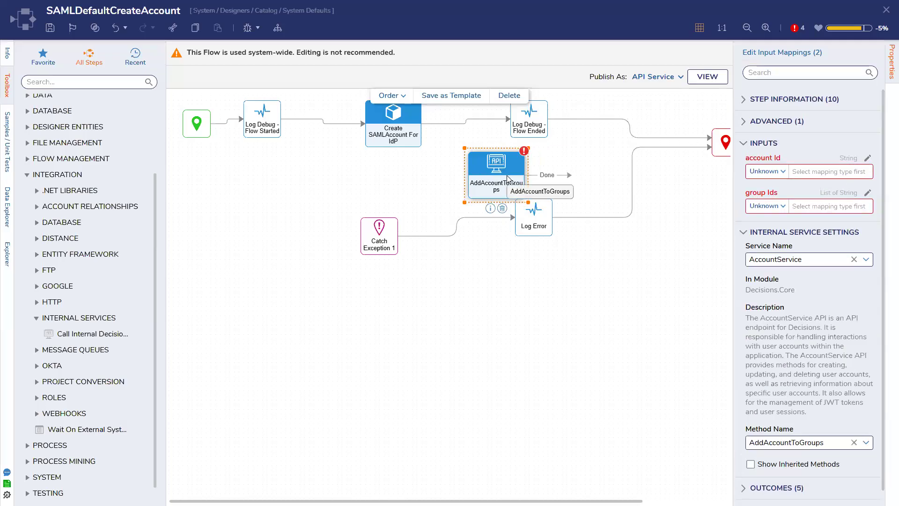
{"action": "left_click", "coordinate": [385, 131]}
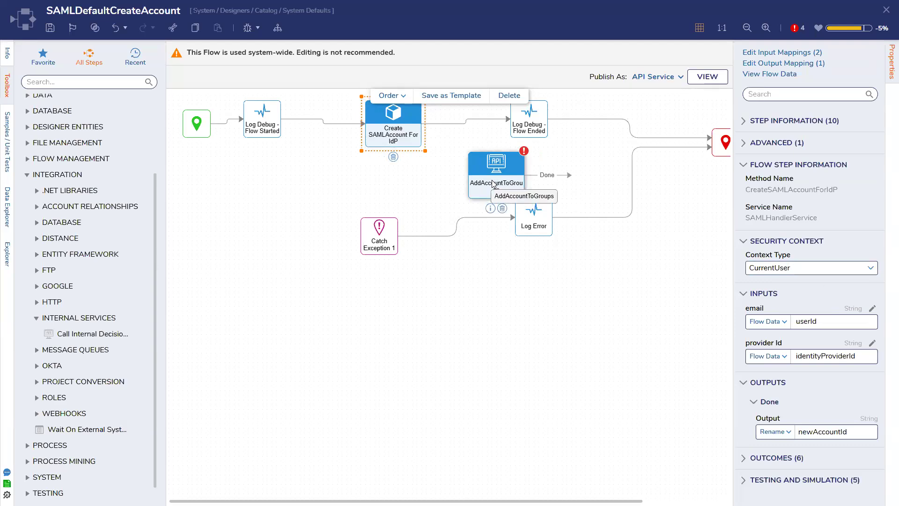
Step: In AddAccountToGroups settings, turn Show Inherited Methods on and back off
{"action": "left_click", "coordinate": [511, 187]}
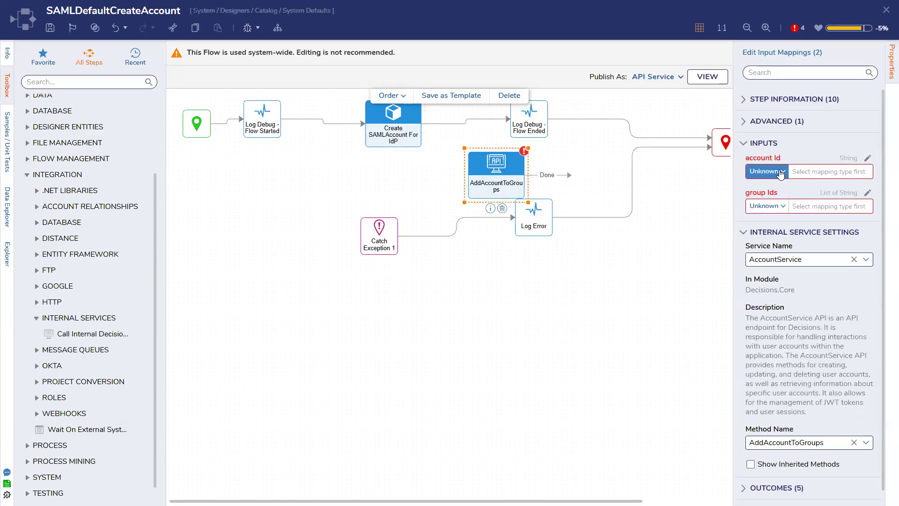
{"action": "scroll", "coordinate": [801, 296], "scroll_direction": "down", "scroll_amount": 1}
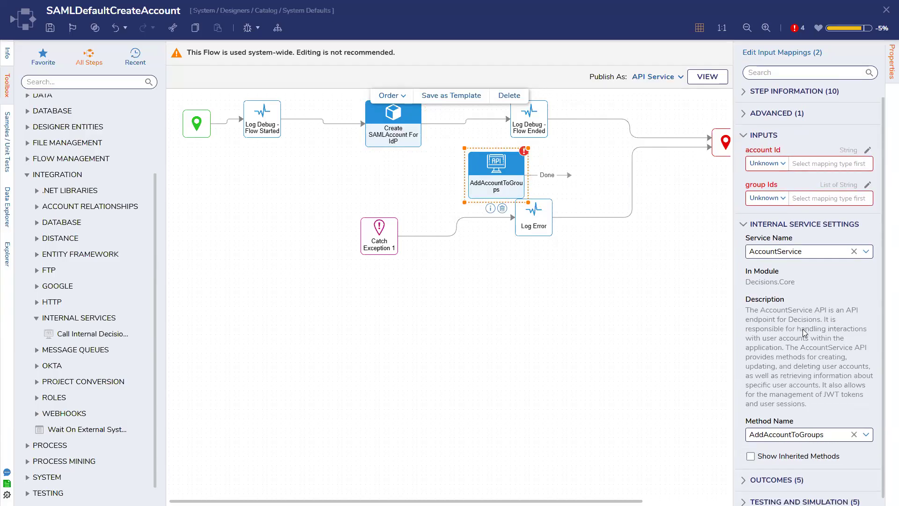
{"action": "left_click", "coordinate": [807, 451]}
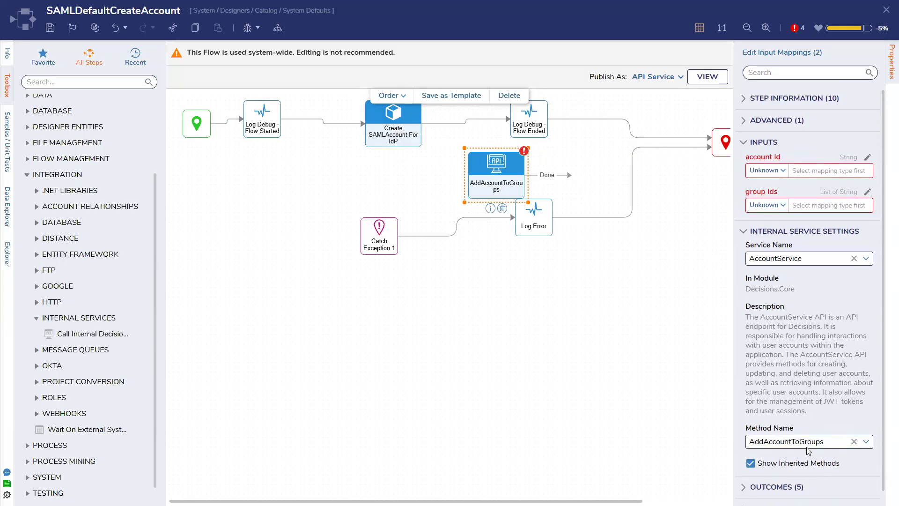
{"action": "left_click", "coordinate": [772, 474]}
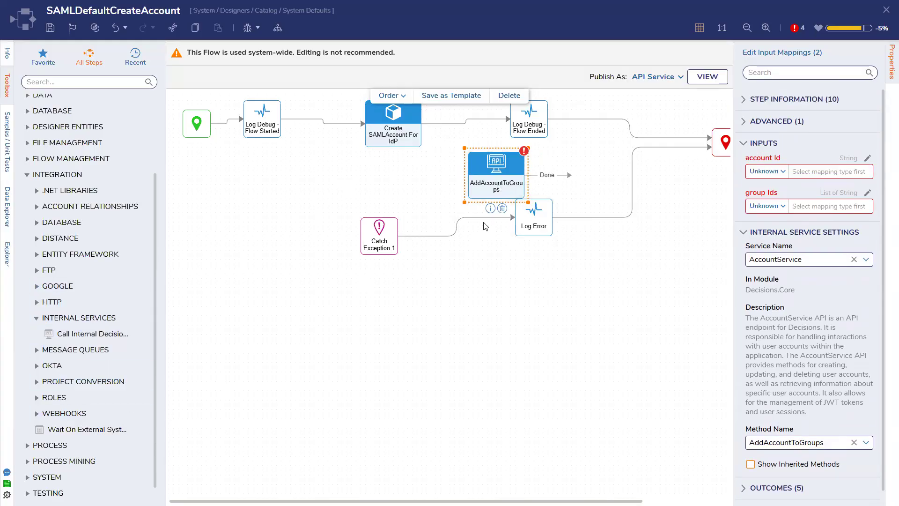
Step: Search the Toolbox for 'string match' and drop String Match Step 1 left of AddAccountToGroups
{"action": "left_click", "coordinate": [88, 82]}
{"action": "type", "text": "string mat"}
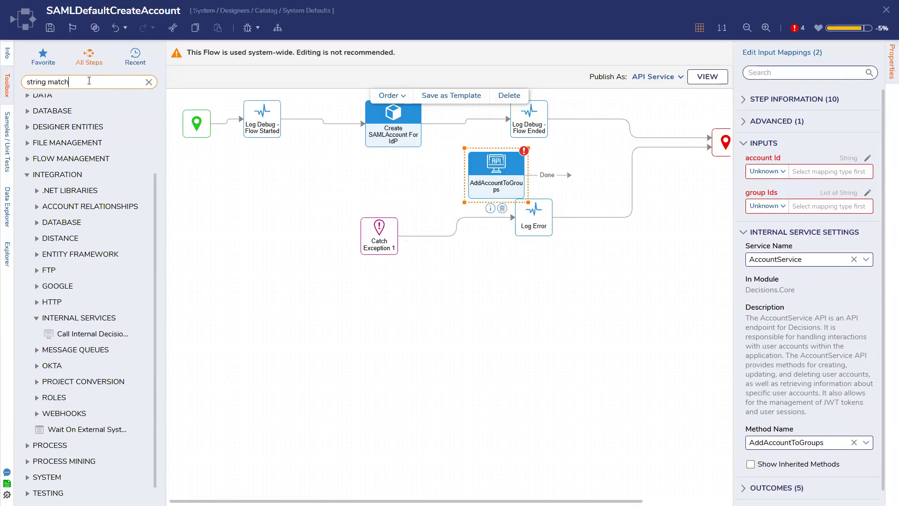
{"action": "type", "text": "ch"}
{"action": "left_click_drag", "start_coordinate": [74, 125], "coordinate": [341, 174]}
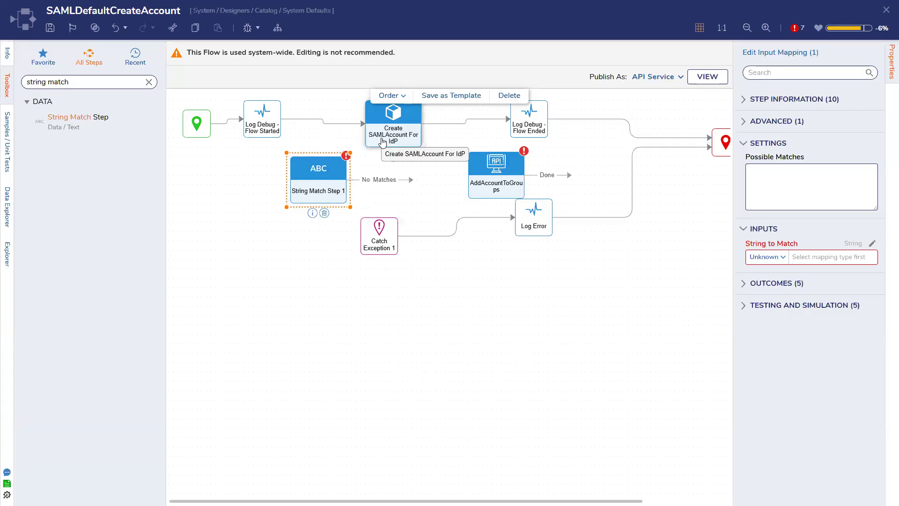
{"action": "left_click", "coordinate": [815, 190]}
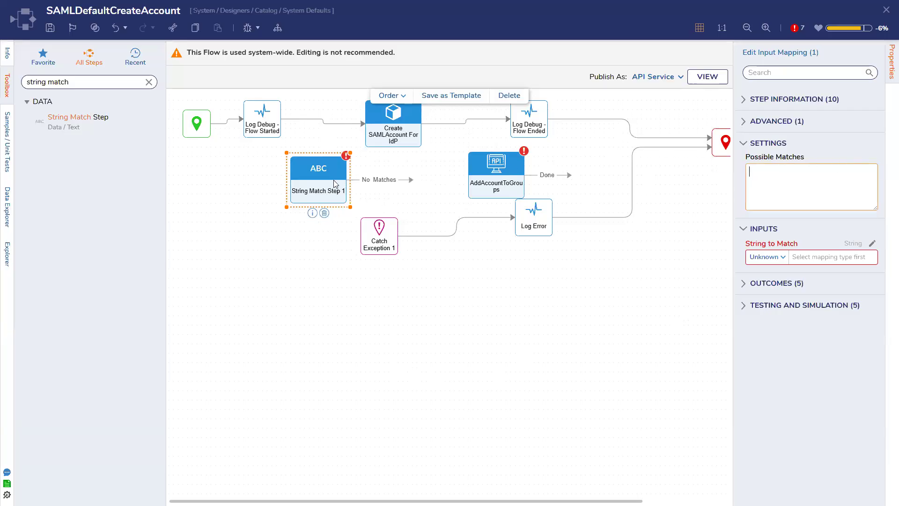
{"action": "left_click", "coordinate": [499, 193]}
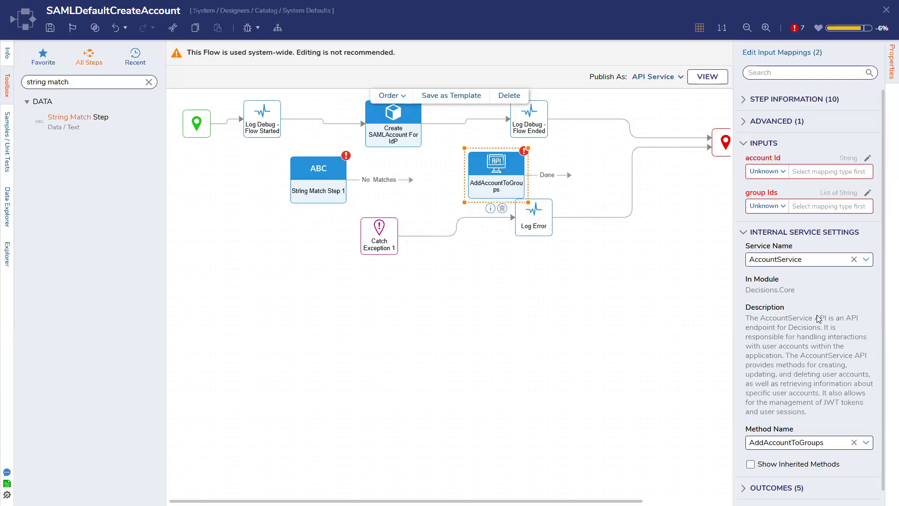
Step: Check the Create SAMLAccount For IdP step's newAccountId output as the account Id source
{"action": "scroll", "coordinate": [817, 318], "scroll_direction": "down", "scroll_amount": 1}
{"action": "scroll", "coordinate": [817, 318], "scroll_direction": "up", "scroll_amount": 1}
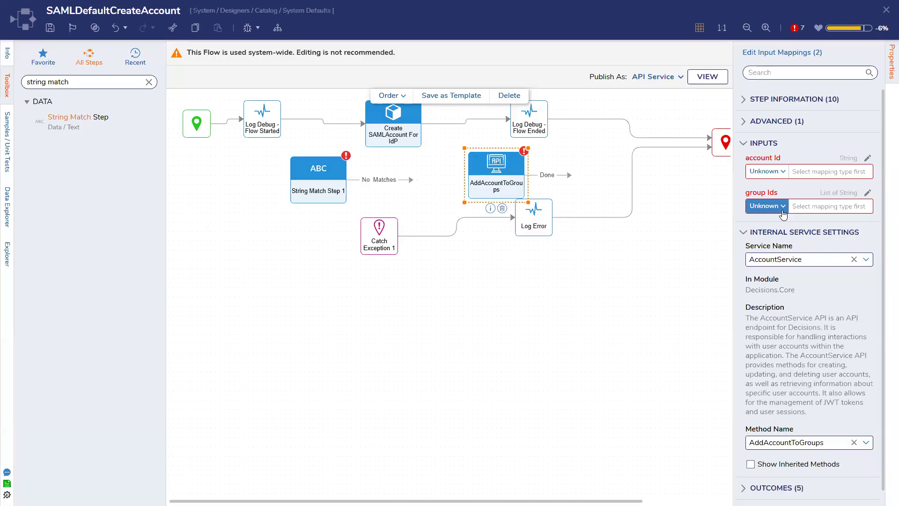
{"action": "left_click", "coordinate": [755, 171]}
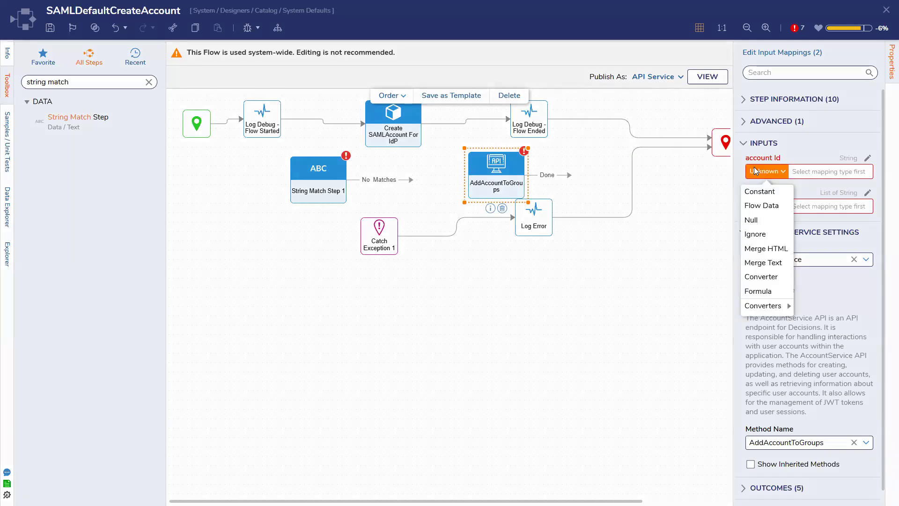
{"action": "left_click", "coordinate": [7, 207]}
{"action": "left_click", "coordinate": [403, 129]}
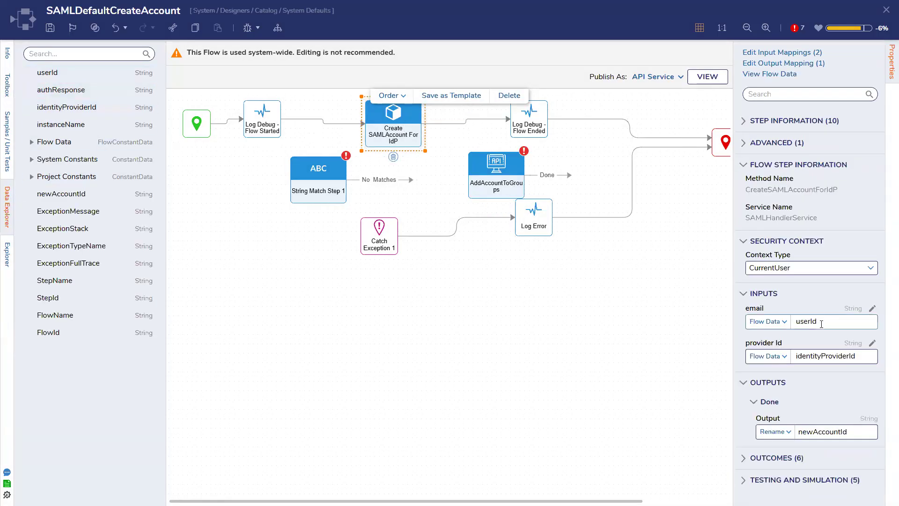
{"action": "left_click", "coordinate": [853, 431]}
{"action": "left_click", "coordinate": [491, 174]}
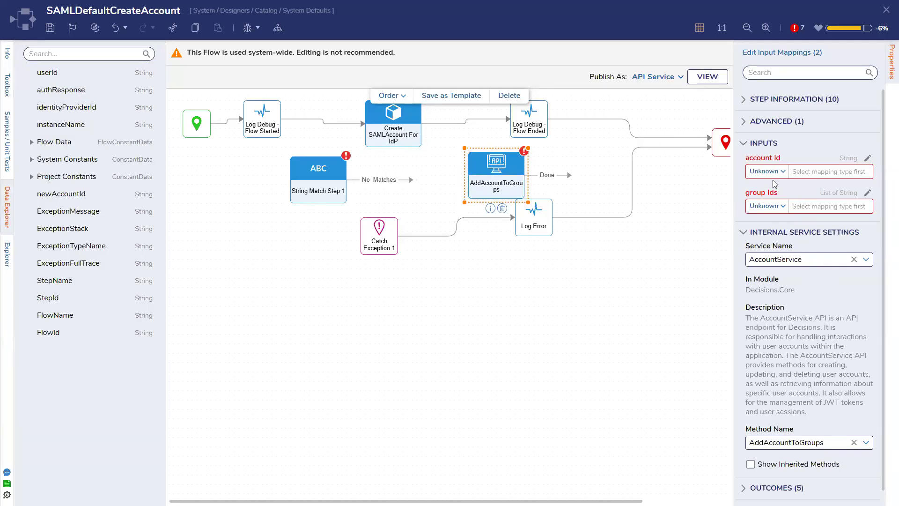
Step: Connect AddAccountToGroups after Log Debug - Flow Ended and map account Id to Flow Data newAccountId
{"action": "left_click_drag", "start_coordinate": [491, 177], "coordinate": [617, 159]}
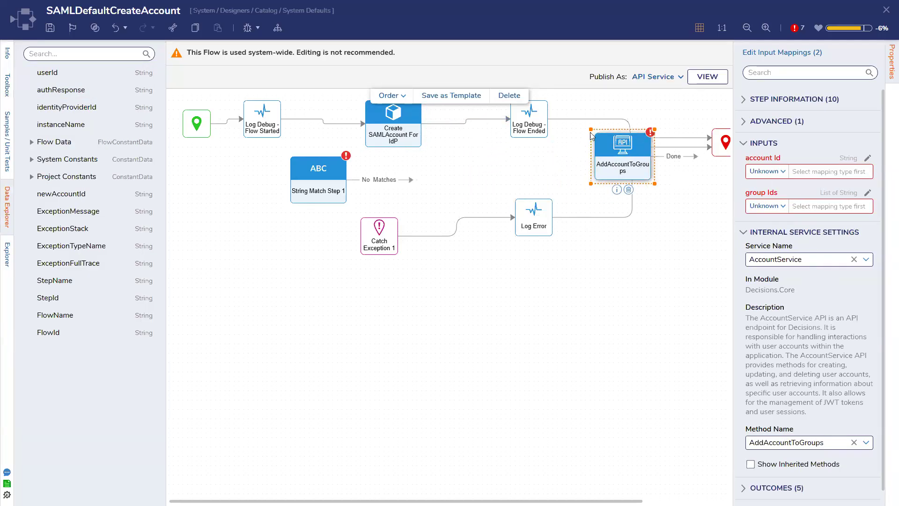
{"action": "left_click_drag", "start_coordinate": [597, 121], "coordinate": [609, 156]}
{"action": "left_click", "coordinate": [770, 181]}
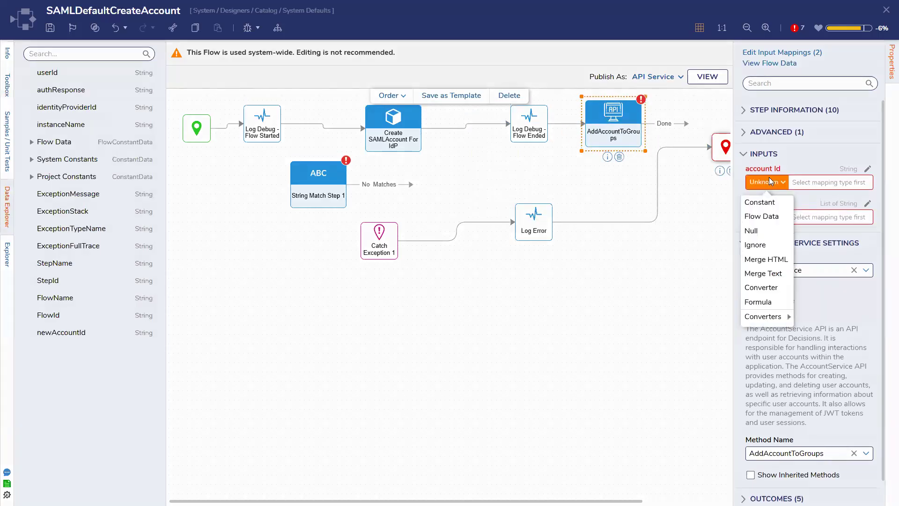
{"action": "left_click", "coordinate": [764, 223]}
{"action": "left_click", "coordinate": [324, 309]}
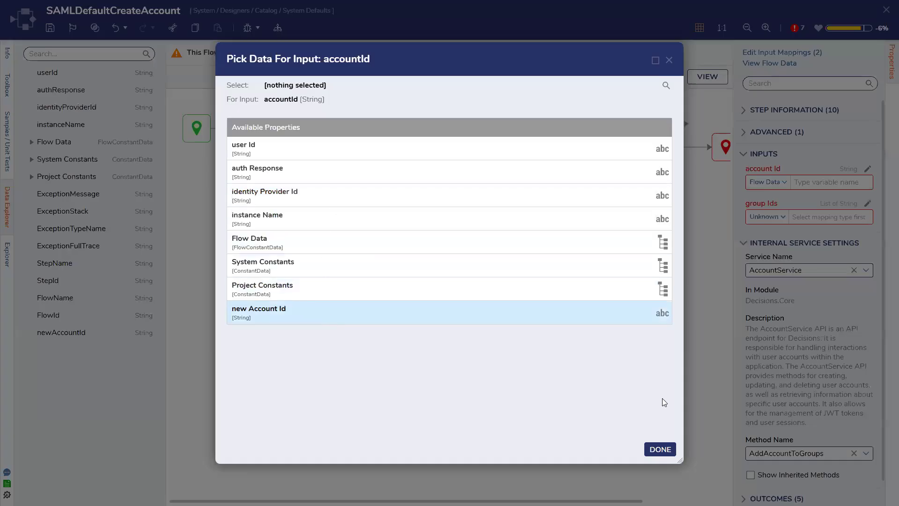
{"action": "left_click", "coordinate": [660, 449]}
Step: Close the flow designer, discarding the changes with Don't Save
{"action": "left_click", "coordinate": [396, 120]}
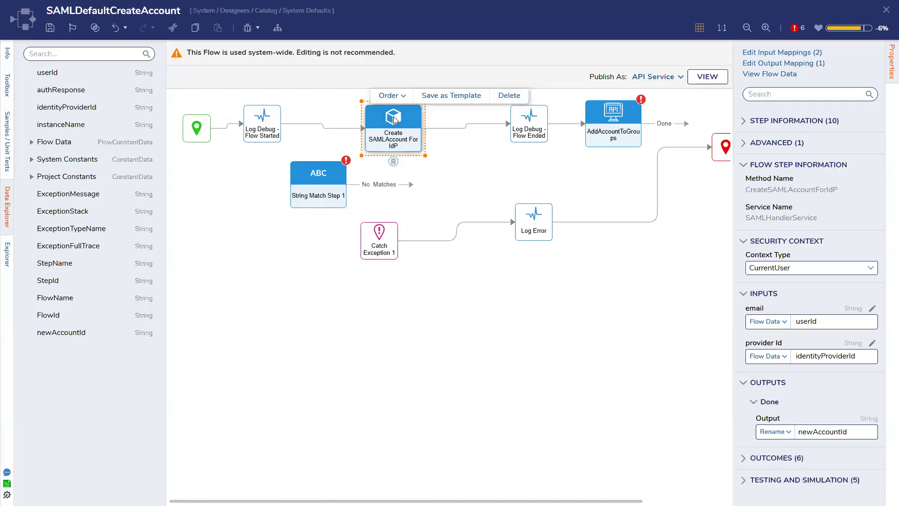
{"action": "left_click", "coordinate": [886, 10]}
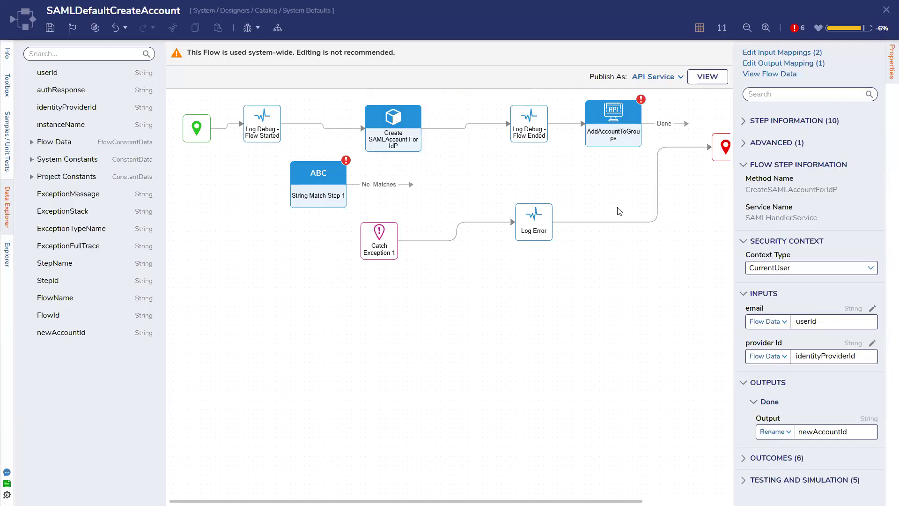
{"action": "left_click", "coordinate": [506, 305]}
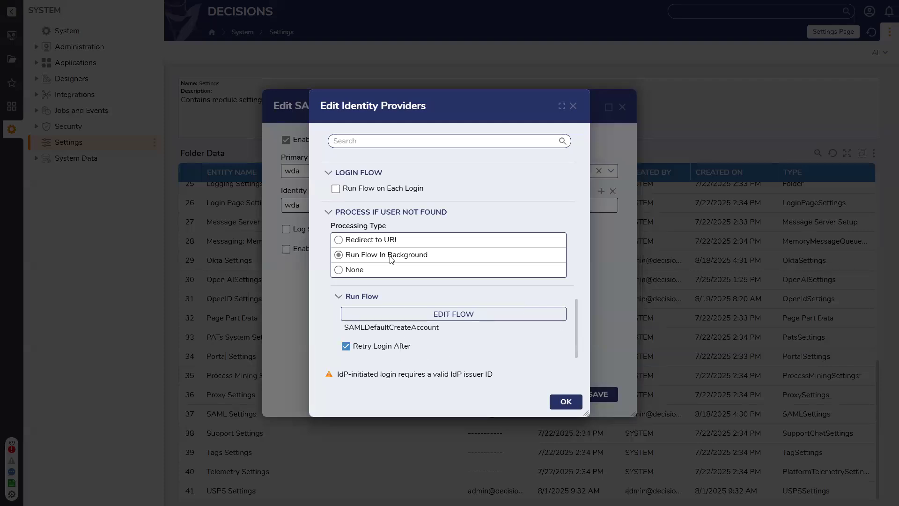
Step: Edit the SAML Login Flow (wda), move its end step up near the start, and show its flow data
{"action": "scroll", "coordinate": [402, 203], "scroll_direction": "up", "scroll_amount": 2}
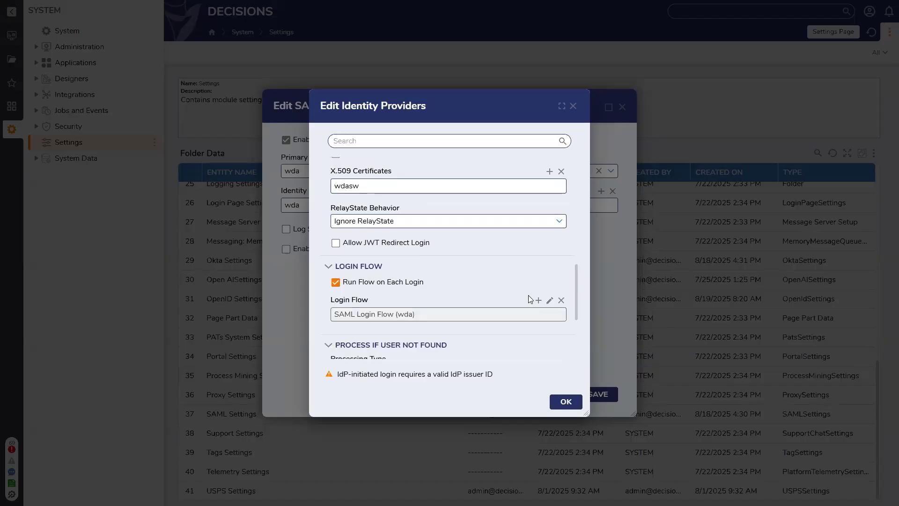
{"action": "left_click", "coordinate": [550, 299]}
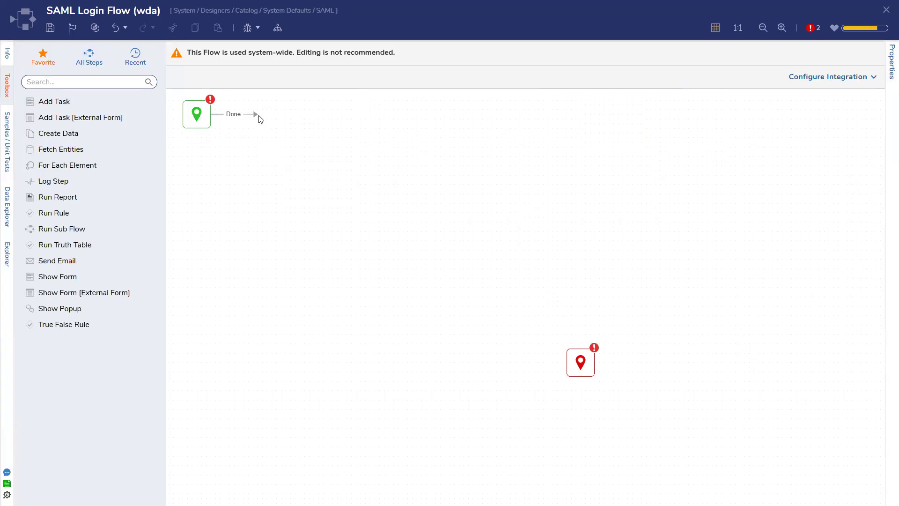
{"action": "left_click_drag", "start_coordinate": [580, 362], "coordinate": [570, 253]}
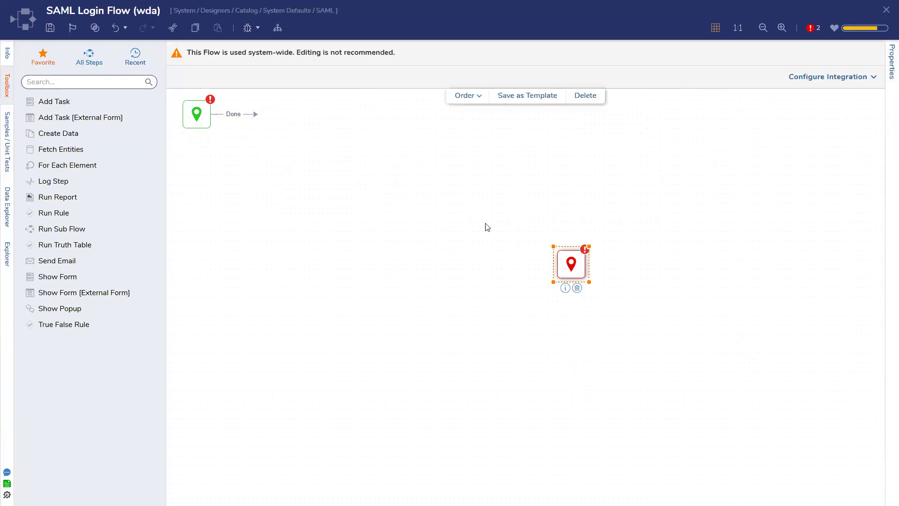
{"action": "left_click", "coordinate": [7, 207]}
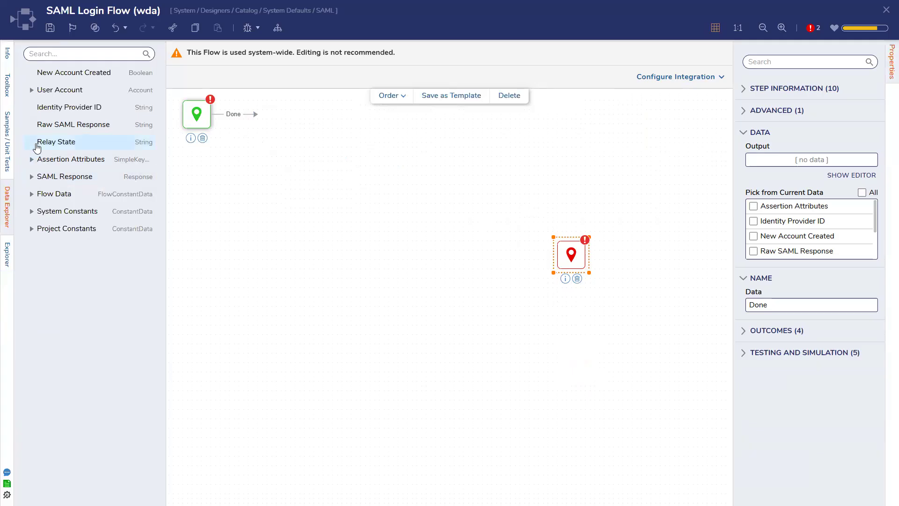
Step: Add a Call Internal Decisions Service step from Integration > Internal Services and connect the start step to it
{"action": "left_click", "coordinate": [7, 89]}
{"action": "left_click", "coordinate": [88, 60]}
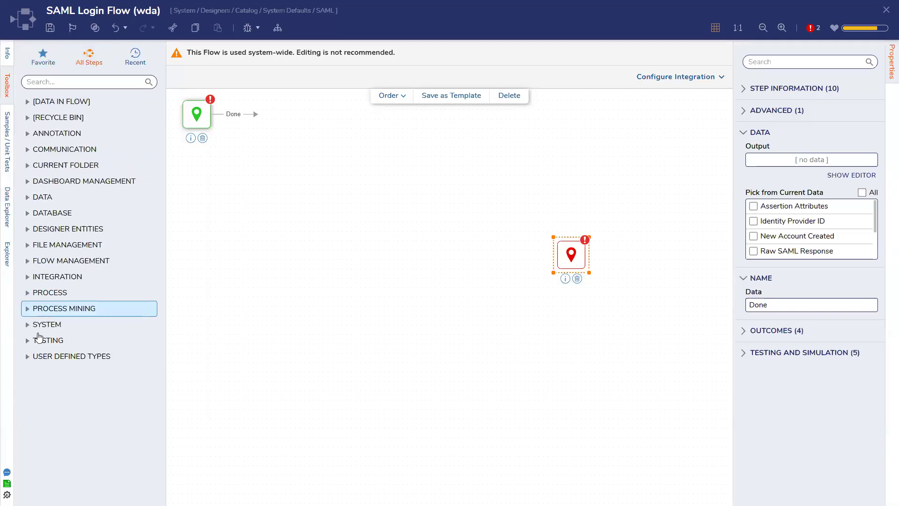
{"action": "left_click", "coordinate": [47, 276]}
{"action": "scroll", "coordinate": [50, 341], "scroll_direction": "down", "scroll_amount": 2}
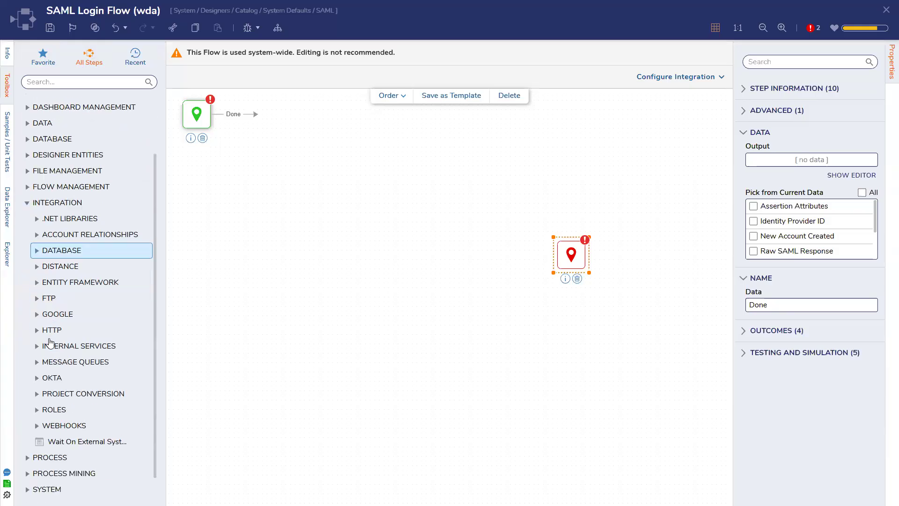
{"action": "scroll", "coordinate": [50, 341], "scroll_direction": "down", "scroll_amount": 1}
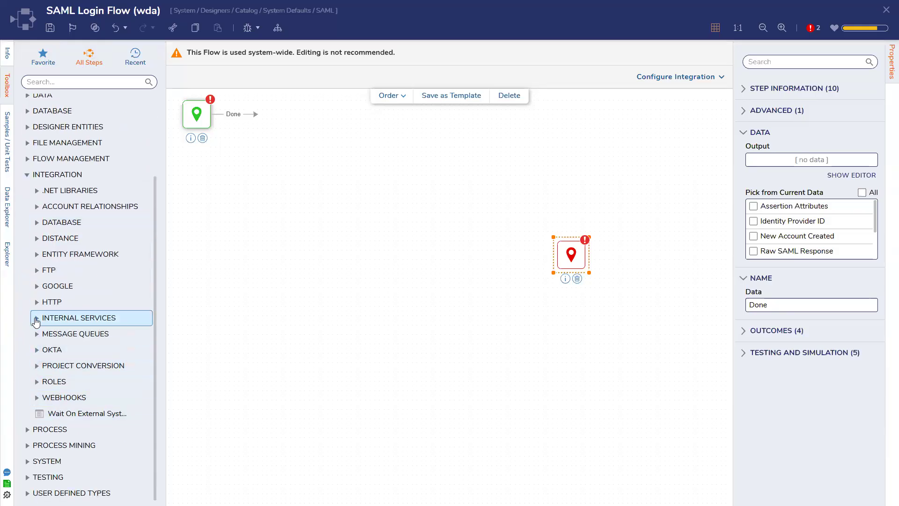
{"action": "left_click", "coordinate": [36, 319]}
{"action": "left_click_drag", "start_coordinate": [70, 334], "coordinate": [281, 232]}
{"action": "left_click_drag", "start_coordinate": [260, 121], "coordinate": [290, 189]}
Step: Set the step to call AccountService's AddAccountToGroups method and connect its Done outcome to the end
{"action": "left_click", "coordinate": [776, 172]}
{"action": "type", "text": "accoun"}
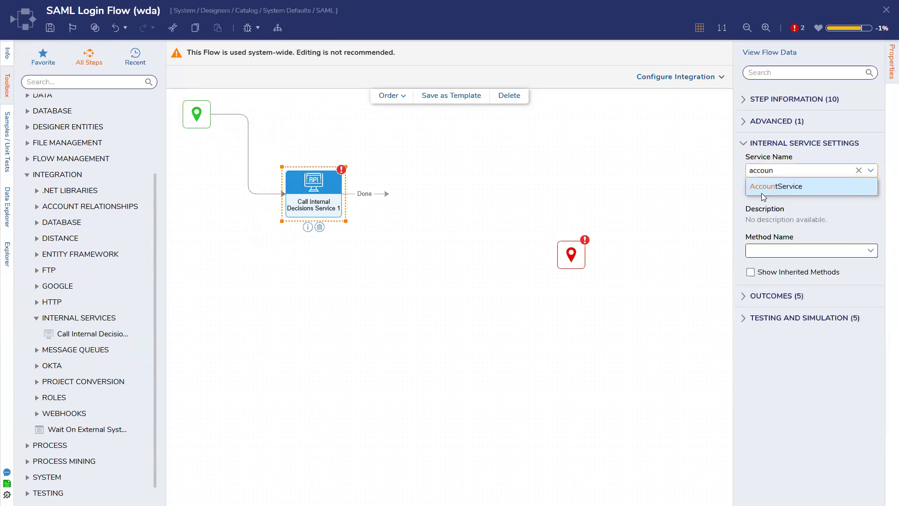
{"action": "left_click", "coordinate": [761, 189]}
{"action": "left_click", "coordinate": [869, 353]}
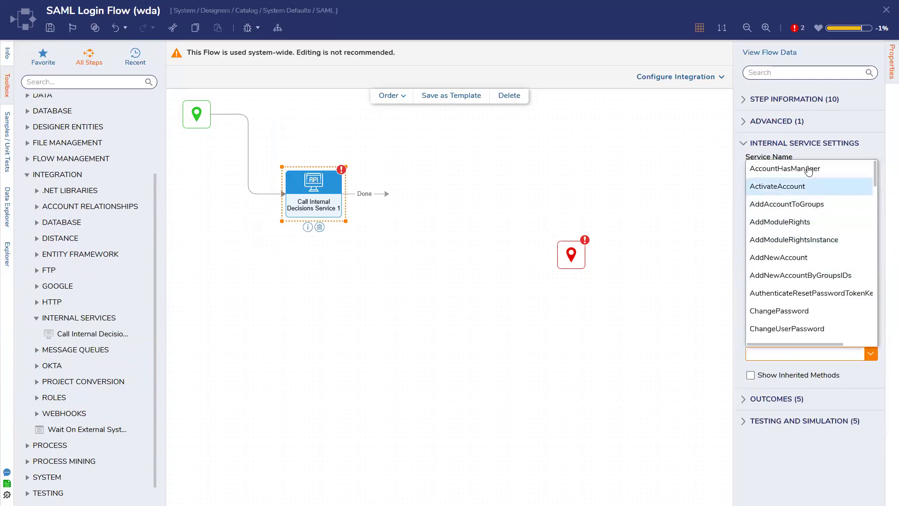
{"action": "left_click", "coordinate": [814, 205]}
{"action": "left_click_drag", "start_coordinate": [386, 193], "coordinate": [555, 259]}
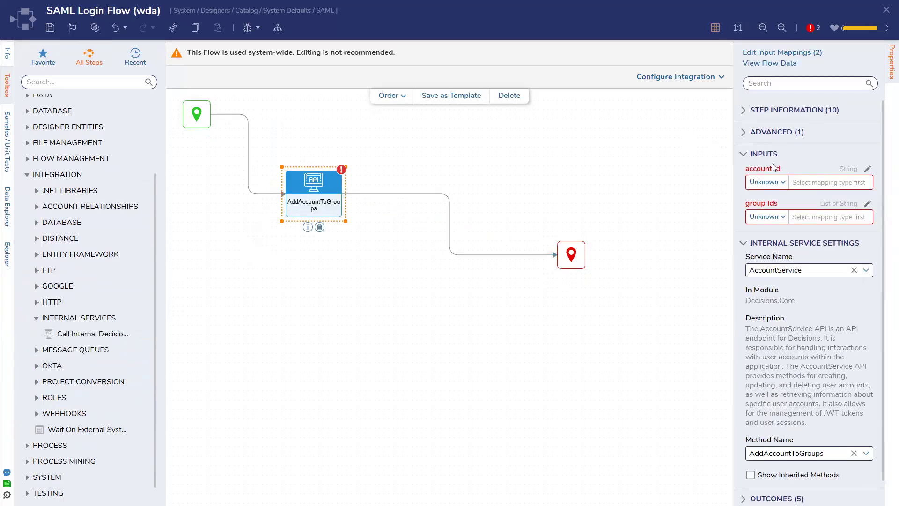
{"action": "left_click", "coordinate": [776, 218]}
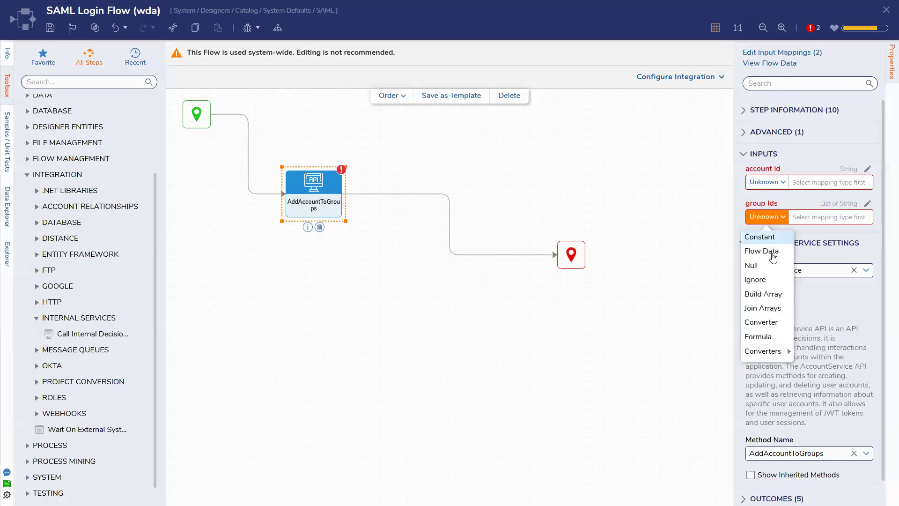
Step: Set the group Ids input mapping to Constant and reposition the AddAccountToGroups step
{"action": "left_click", "coordinate": [778, 244]}
{"action": "left_click_drag", "start_coordinate": [312, 210], "coordinate": [406, 271]}
{"action": "left_click", "coordinate": [836, 227]}
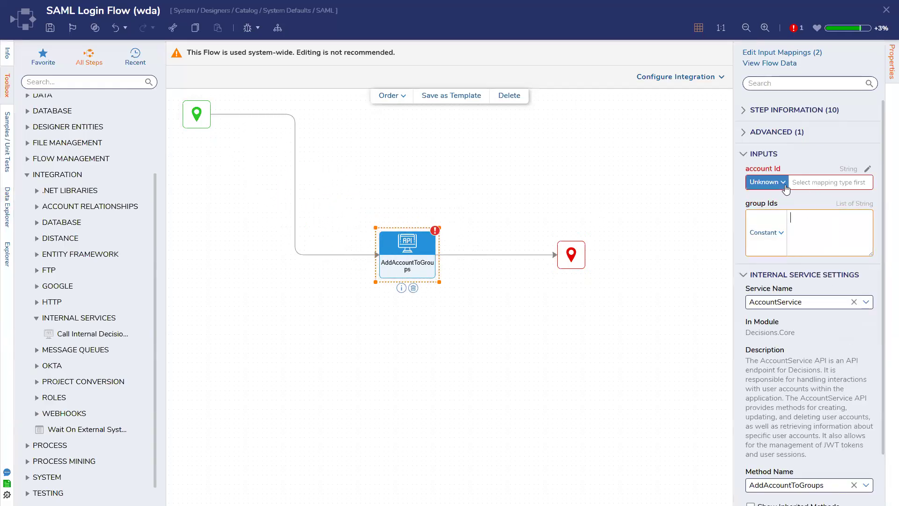
{"action": "scroll", "coordinate": [833, 338], "scroll_direction": "down", "scroll_amount": 1}
{"action": "scroll", "coordinate": [832, 337], "scroll_direction": "down", "scroll_amount": 1}
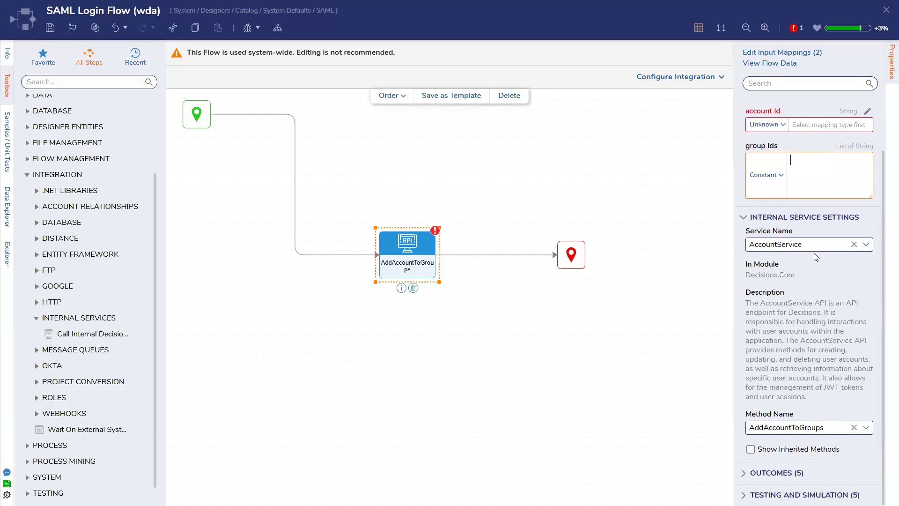
{"action": "scroll", "coordinate": [814, 253], "scroll_direction": "up", "scroll_amount": 2}
Step: Map account Id from flow data to User Account > AccountID, then save the flow
{"action": "left_click", "coordinate": [779, 182]}
{"action": "left_click", "coordinate": [761, 213]}
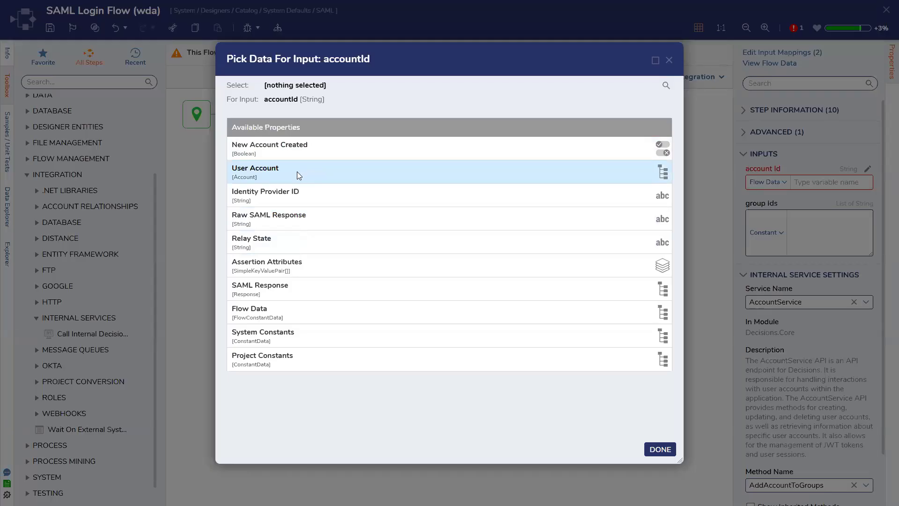
{"action": "left_click", "coordinate": [296, 171]}
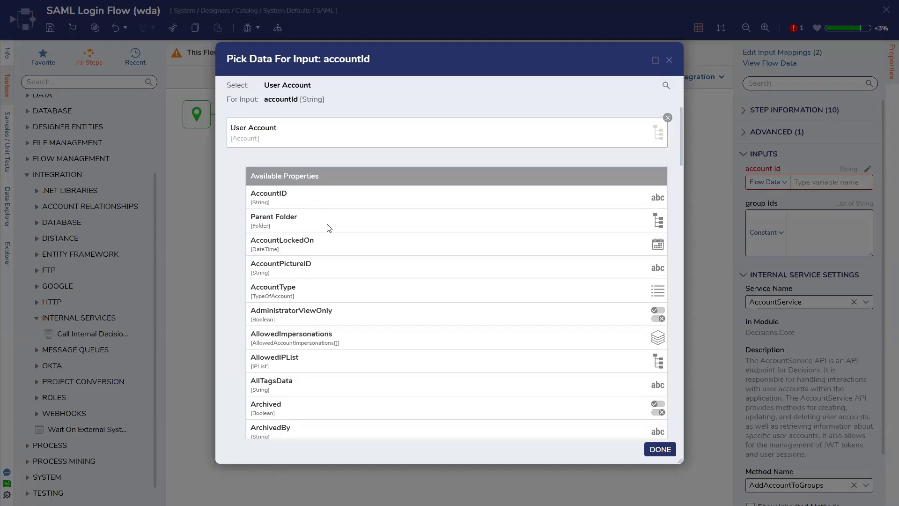
{"action": "left_click", "coordinate": [329, 203]}
{"action": "left_click", "coordinate": [660, 450]}
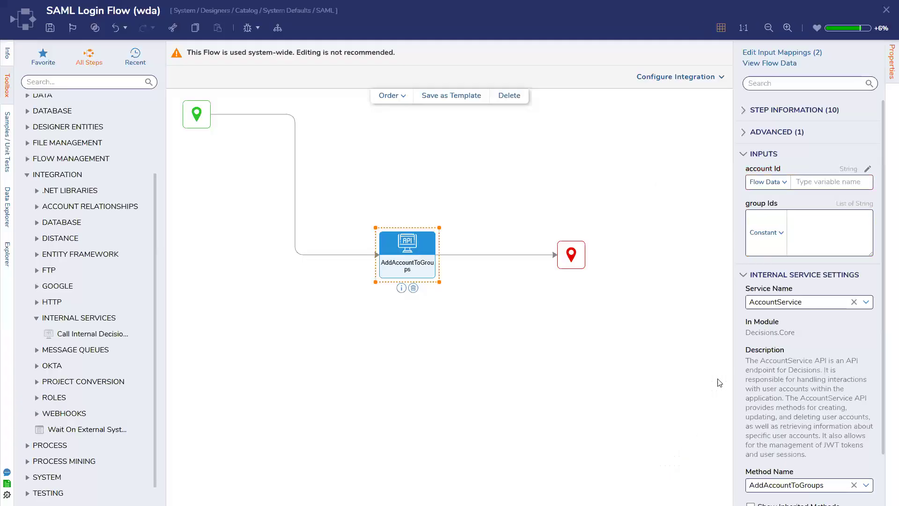
{"action": "left_click", "coordinate": [801, 217]}
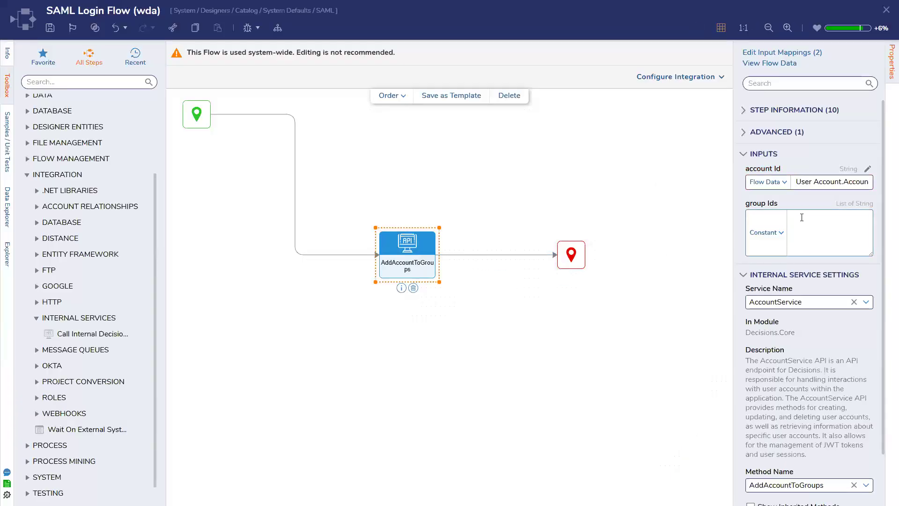
{"action": "left_click", "coordinate": [50, 28]}
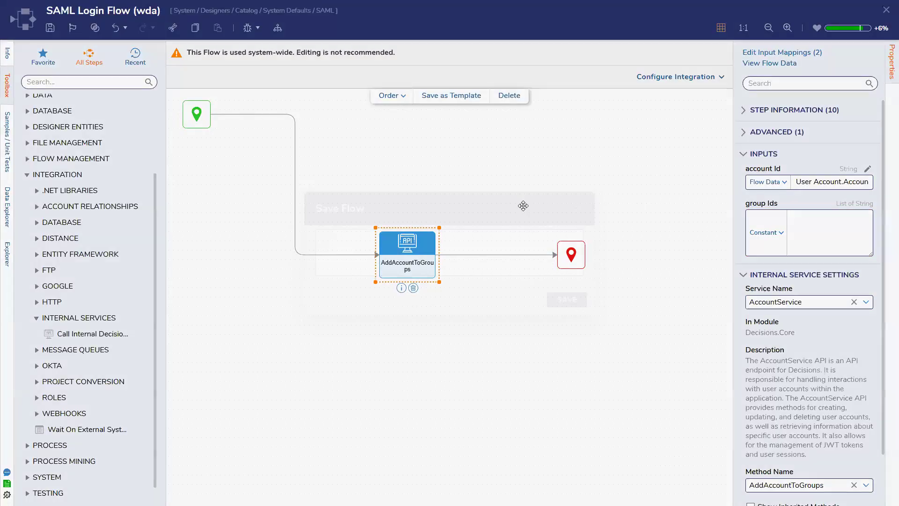
{"action": "left_click", "coordinate": [564, 301]}
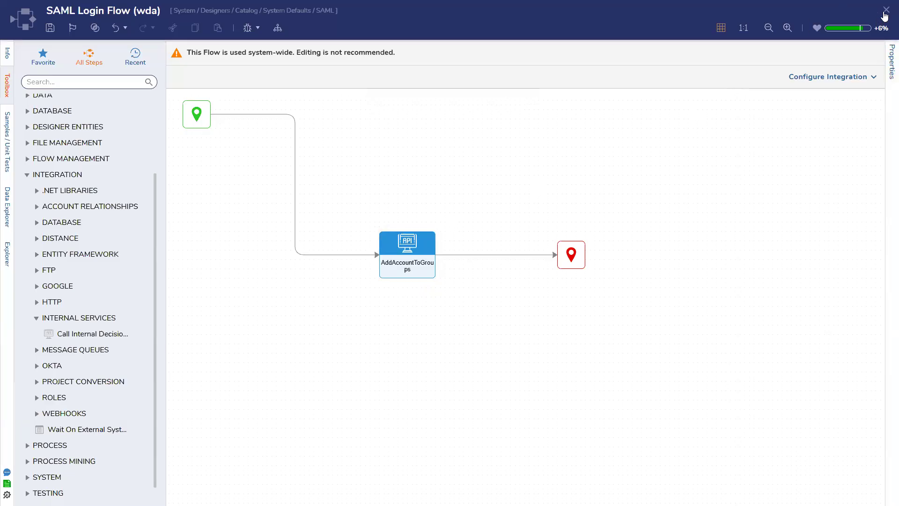
Step: Close and reopen the SAML Login Flow (wda), selecting the AddAccountToGroups step
{"action": "left_click", "coordinate": [886, 10]}
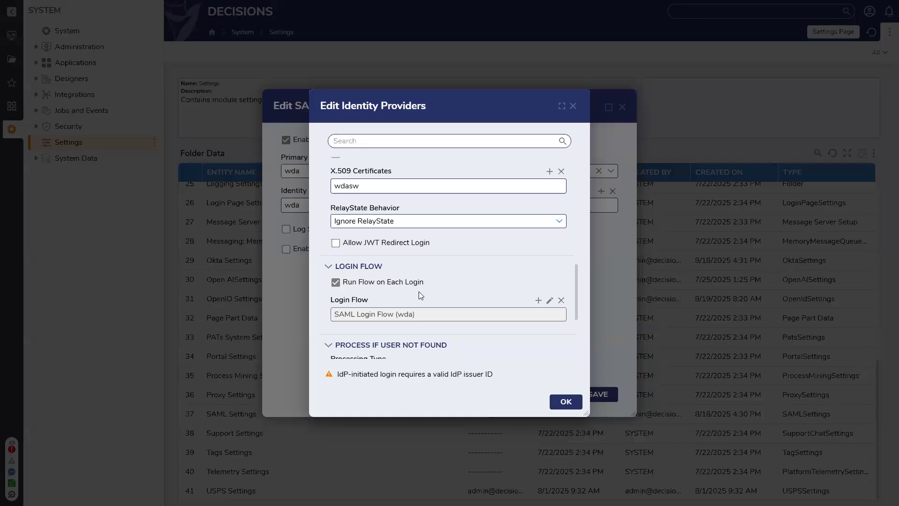
{"action": "left_click", "coordinate": [549, 301]}
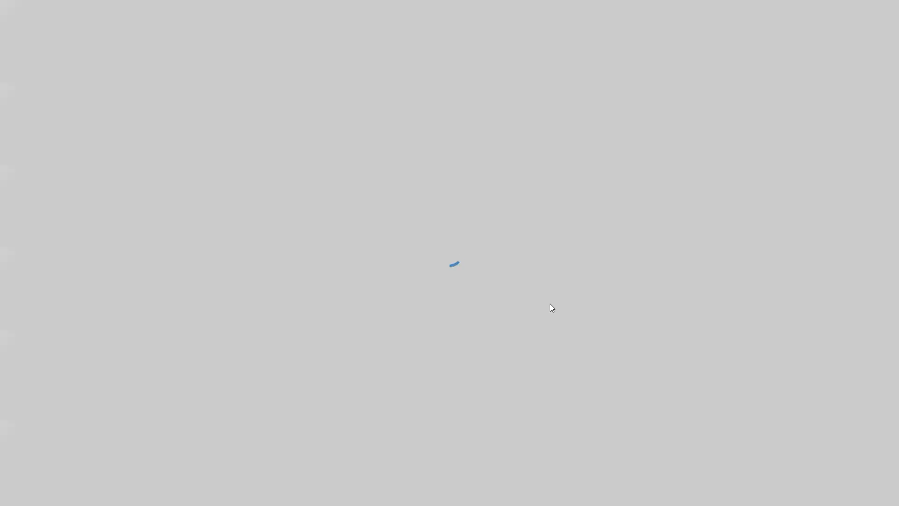
{"action": "left_click", "coordinate": [397, 253]}
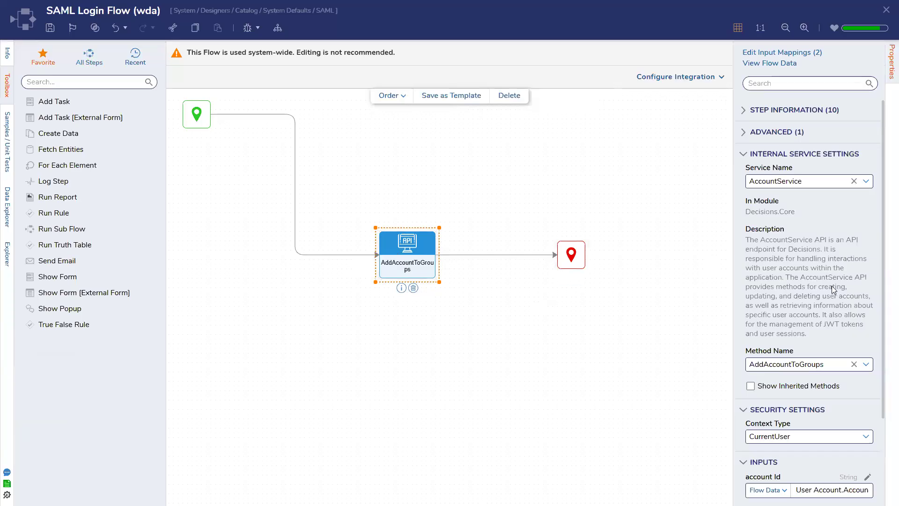
{"action": "scroll", "coordinate": [831, 286], "scroll_direction": "down", "scroll_amount": 1}
{"action": "scroll", "coordinate": [831, 288], "scroll_direction": "down", "scroll_amount": 1}
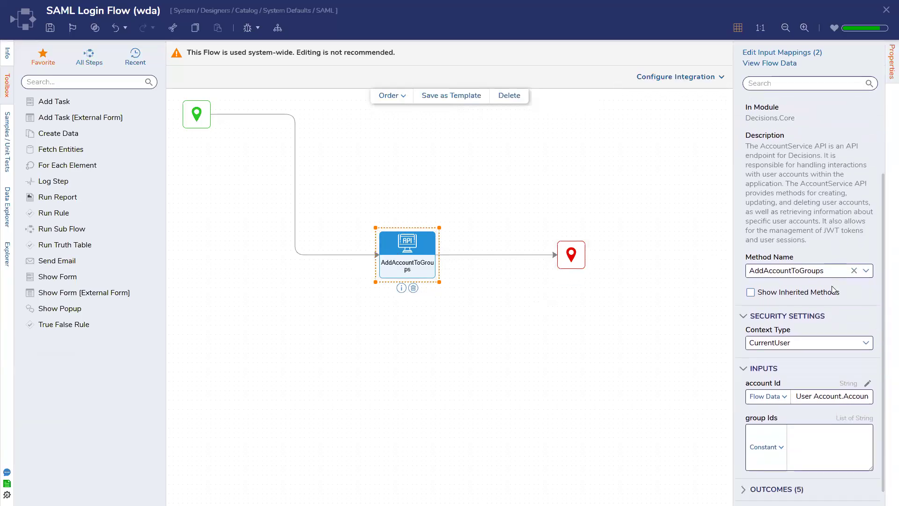
Step: Set the step's Security Settings Context Type to System and save the flow
{"action": "left_click", "coordinate": [866, 342]}
{"action": "left_click", "coordinate": [855, 376]}
{"action": "scroll", "coordinate": [854, 369], "scroll_direction": "down", "scroll_amount": 1}
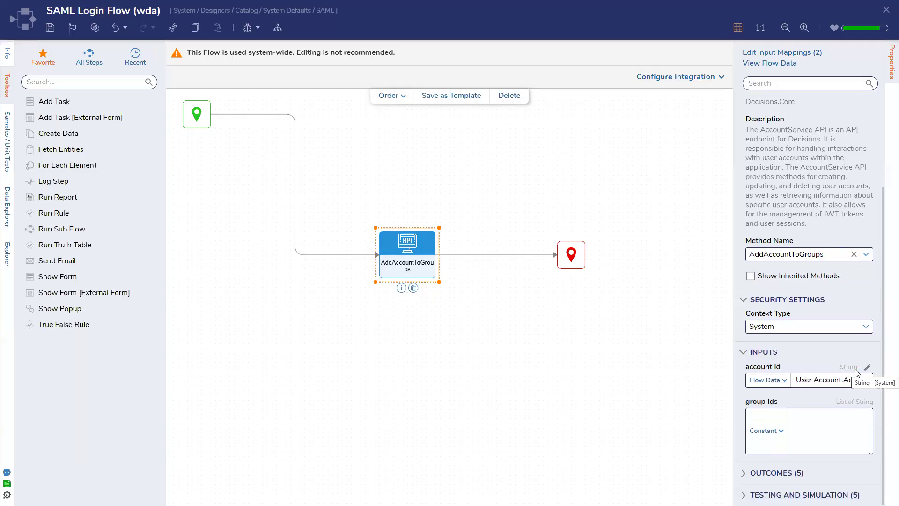
{"action": "scroll", "coordinate": [809, 430], "scroll_direction": "up", "scroll_amount": 5}
{"action": "scroll", "coordinate": [809, 432], "scroll_direction": "down", "scroll_amount": 5}
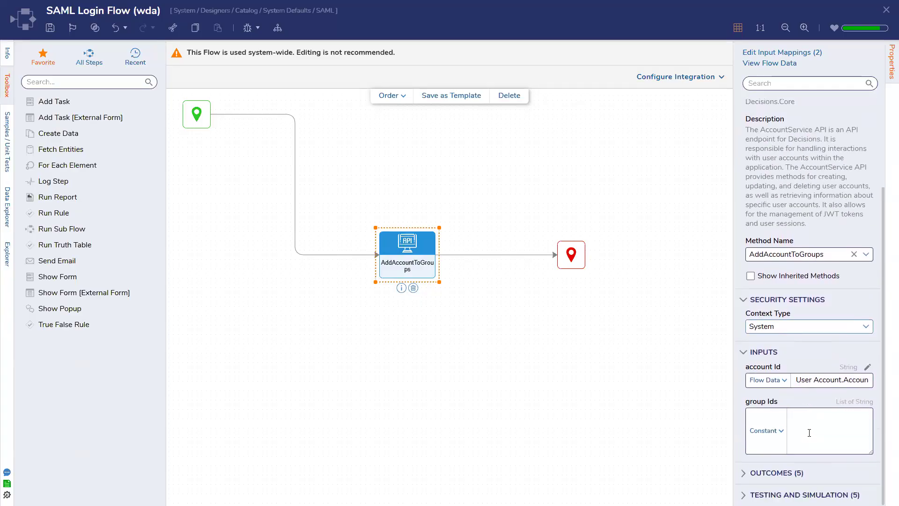
{"action": "left_click", "coordinate": [51, 28]}
{"action": "left_click", "coordinate": [565, 300]}
{"action": "left_click", "coordinate": [385, 250]}
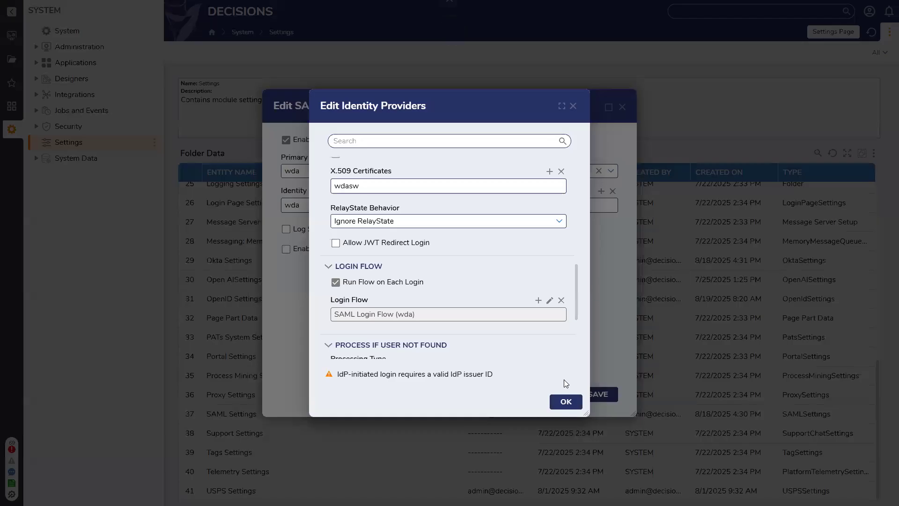
Step: Confirm the identity provider settings, close SAML settings, and go to the Wednesday LNL project dashboard
{"action": "left_click", "coordinate": [566, 402]}
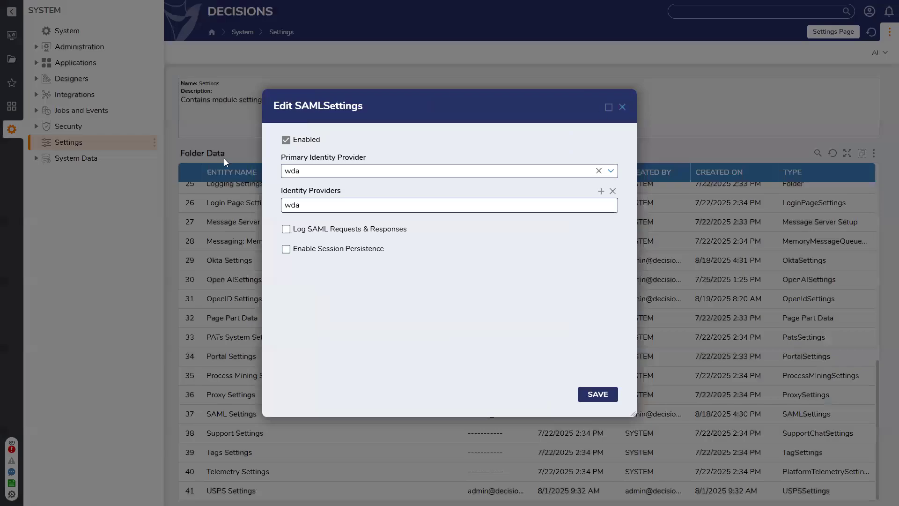
{"action": "left_click", "coordinate": [622, 108]}
{"action": "left_click", "coordinate": [11, 36]}
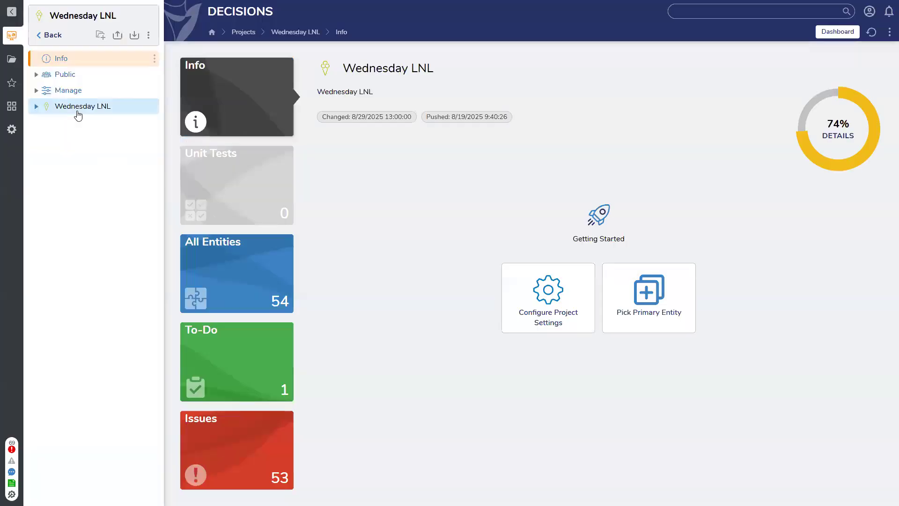
{"action": "left_click", "coordinate": [76, 112]}
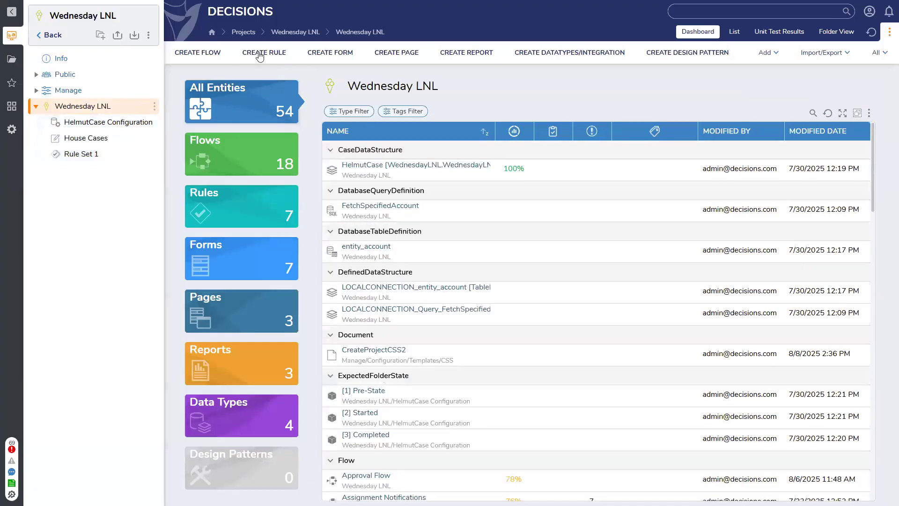
Step: Create a standard flow named 'Pass User into Group' and save it
{"action": "left_click", "coordinate": [197, 53]}
{"action": "left_click", "coordinate": [418, 178]}
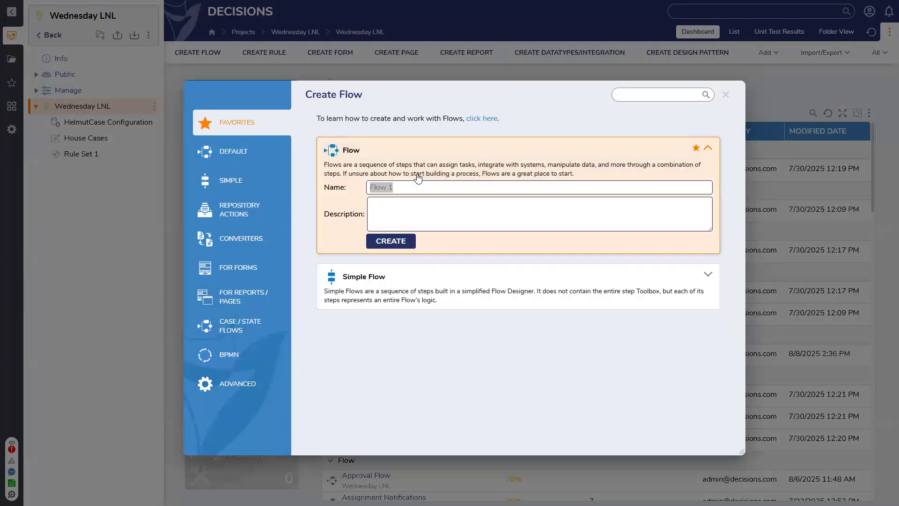
{"action": "type", "text": "Pass User into Group"}
{"action": "left_click", "coordinate": [397, 241]}
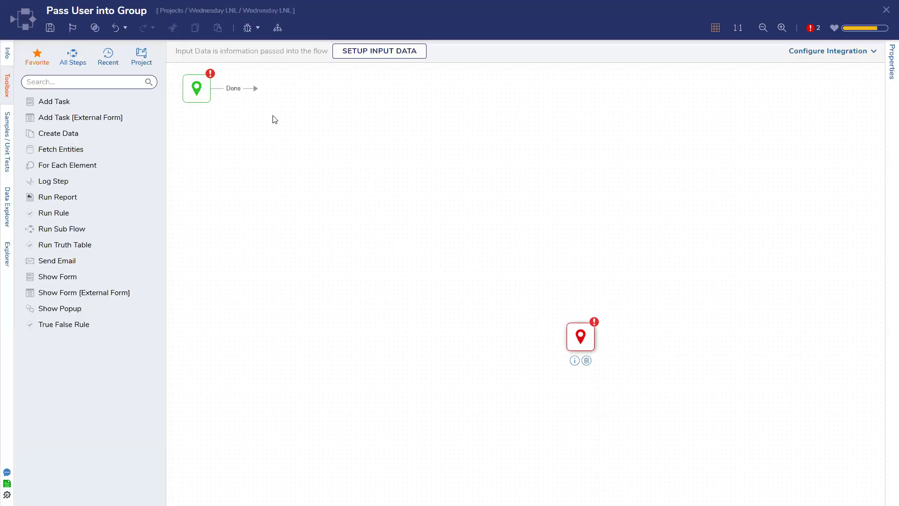
{"action": "key", "text": "ctrl+s"}
{"action": "left_click", "coordinate": [577, 311]}
Step: Move the end node, then close the designer saving changes
{"action": "left_click_drag", "start_coordinate": [589, 339], "coordinate": [559, 324]}
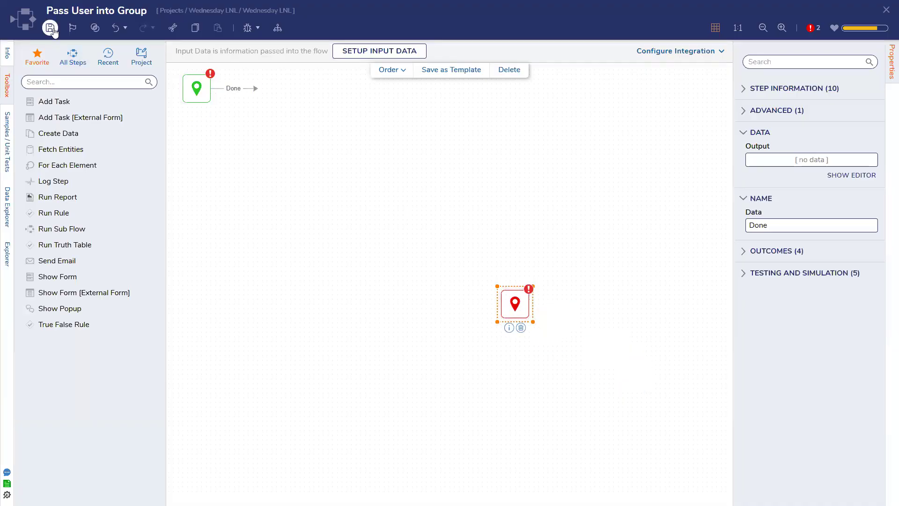
{"action": "left_click", "coordinate": [885, 10]}
{"action": "left_click", "coordinate": [567, 306]}
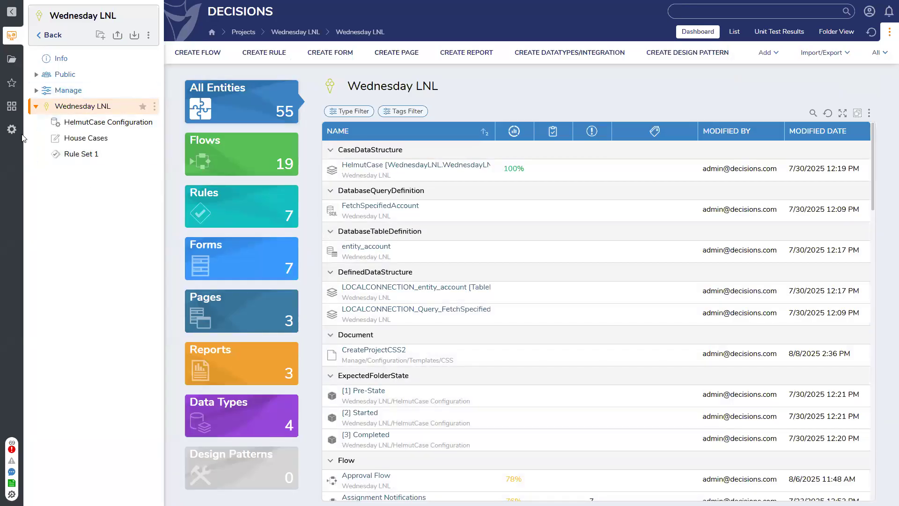
Step: Open Manage > Security > Groups and start a new group, then cancel it
{"action": "left_click", "coordinate": [36, 90]}
{"action": "left_click", "coordinate": [77, 185]}
{"action": "left_click", "coordinate": [85, 217]}
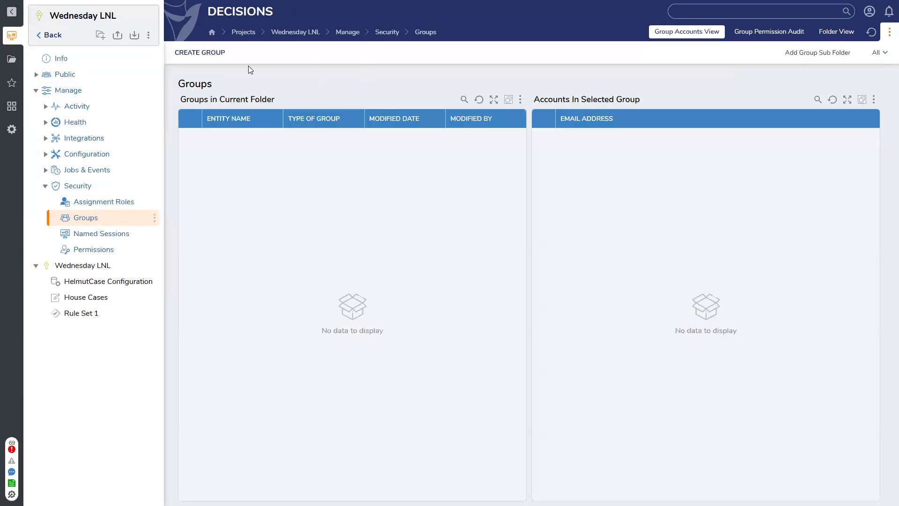
{"action": "left_click", "coordinate": [200, 52]}
{"action": "left_click", "coordinate": [343, 218]}
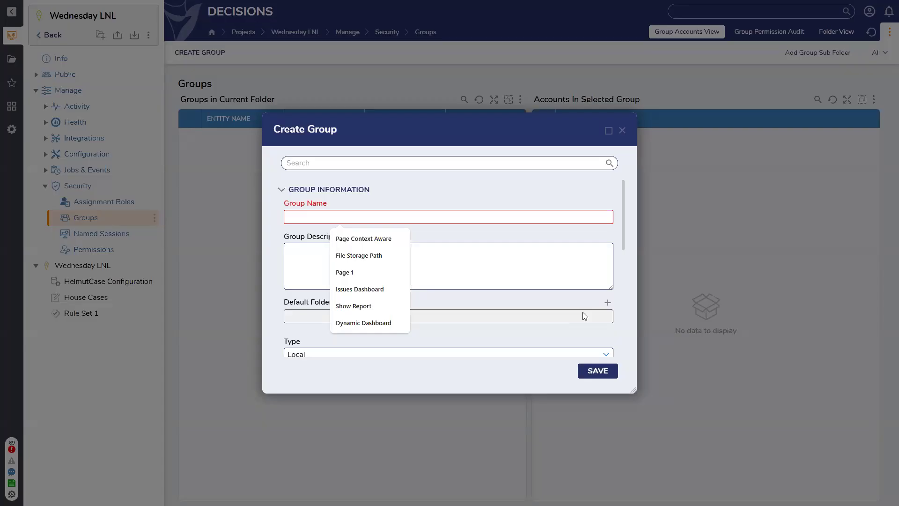
{"action": "left_click", "coordinate": [622, 130]}
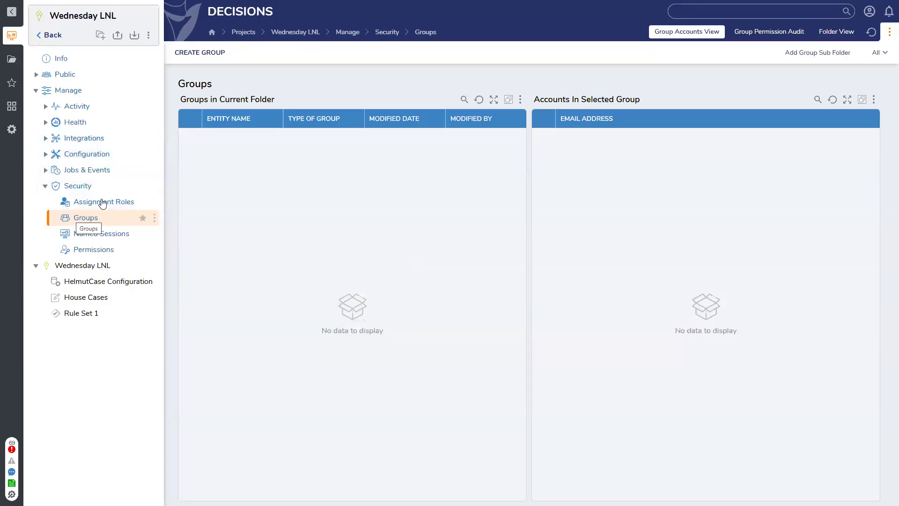
Step: Create a group named 'Test Group', save it, and return to Wednesday LNL
{"action": "left_click", "coordinate": [213, 60]}
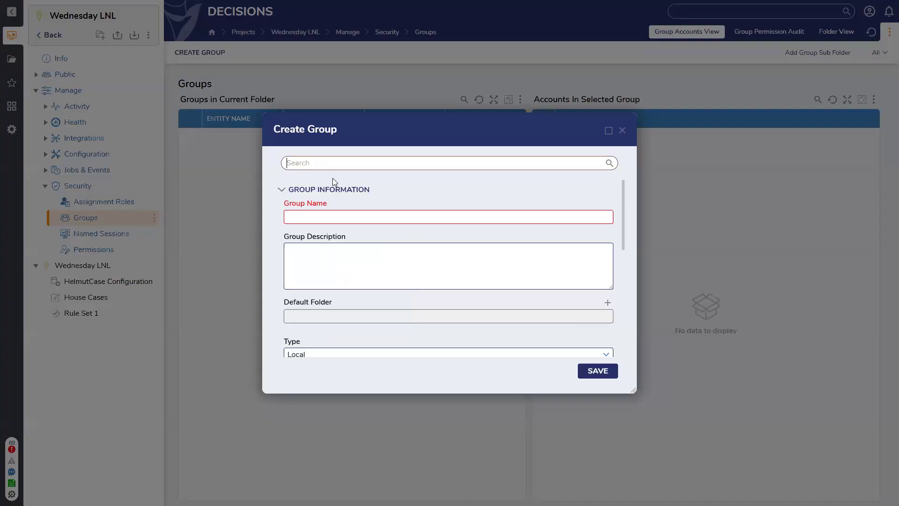
{"action": "left_click", "coordinate": [338, 221]}
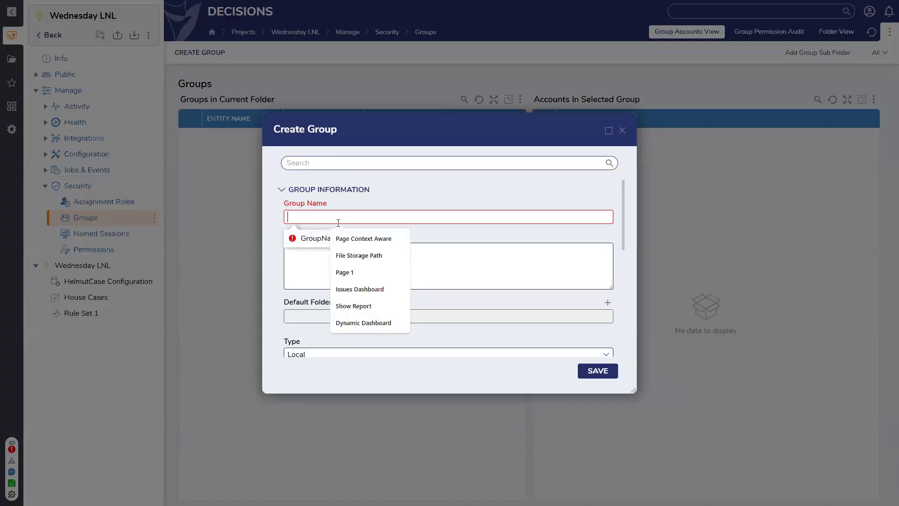
{"action": "type", "text": "Test Group"}
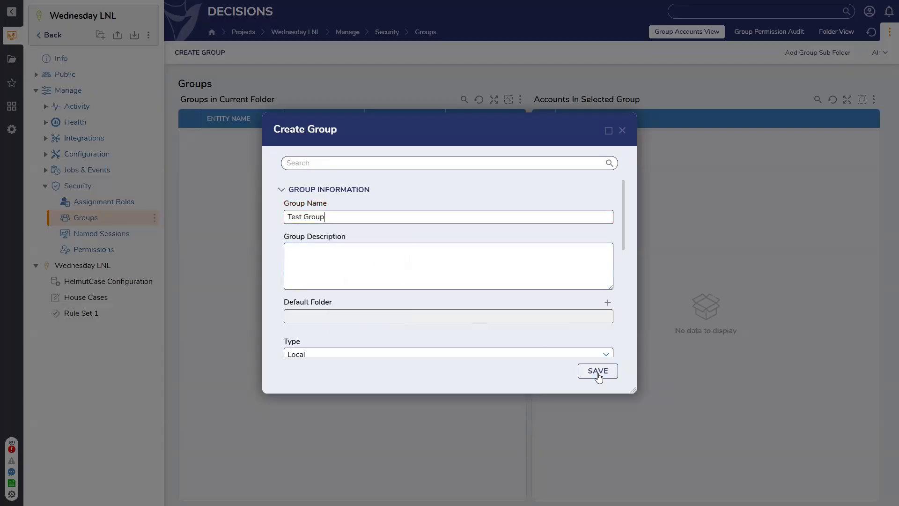
{"action": "left_click", "coordinate": [597, 372]}
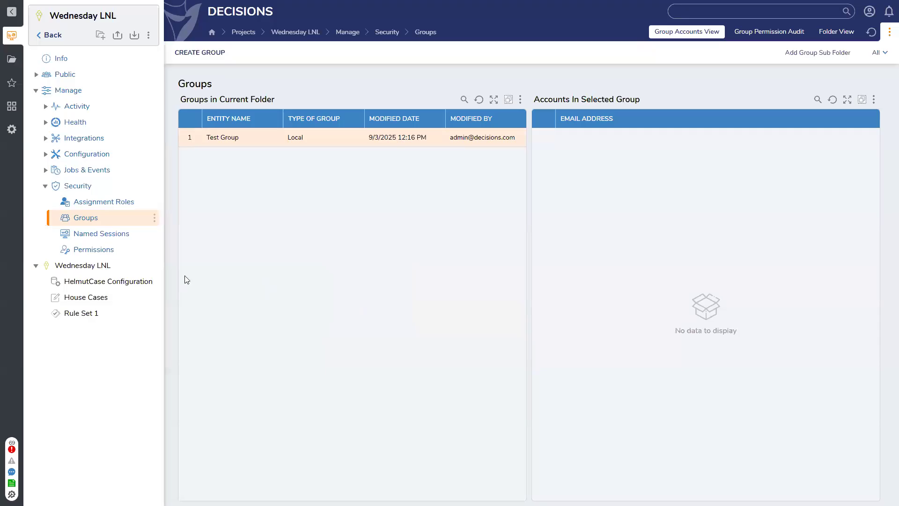
{"action": "left_click", "coordinate": [94, 266]}
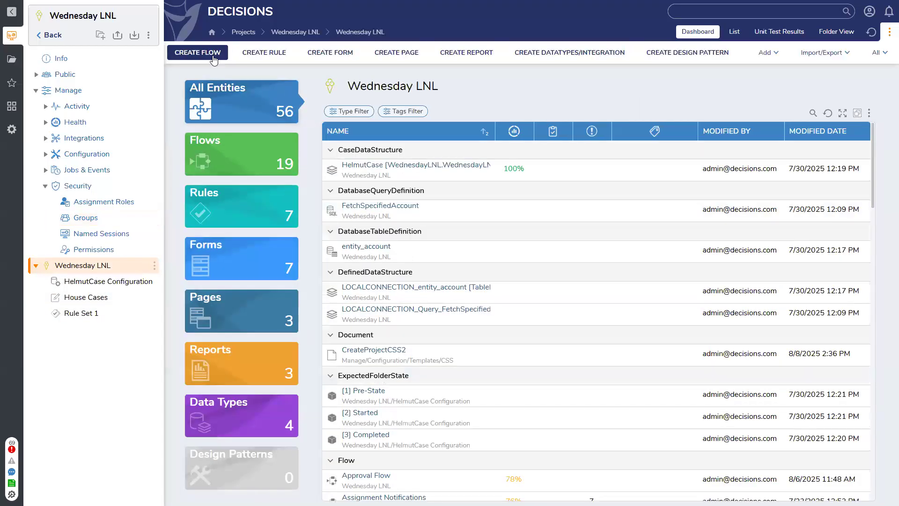
Step: Create a standard flow keeping the default name 'Flow 1' and save it
{"action": "left_click", "coordinate": [213, 59]}
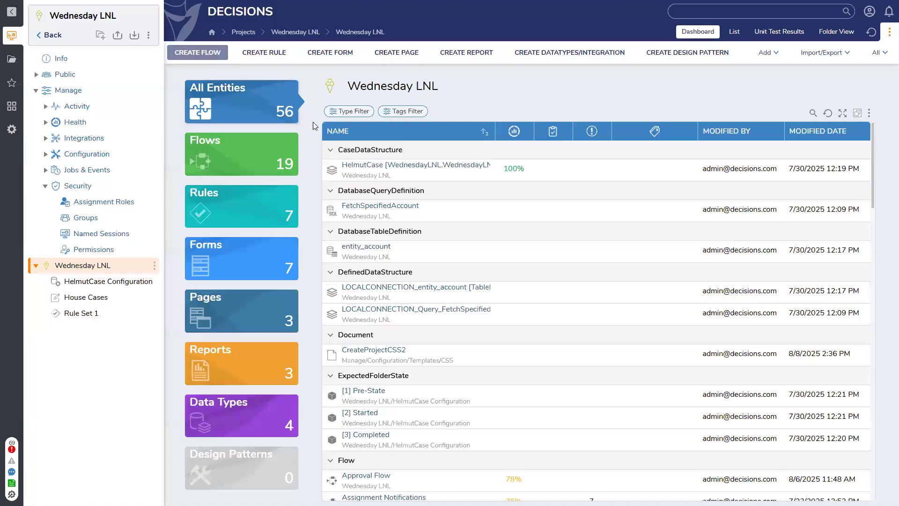
{"action": "left_click", "coordinate": [384, 161]}
{"action": "left_click", "coordinate": [390, 241]}
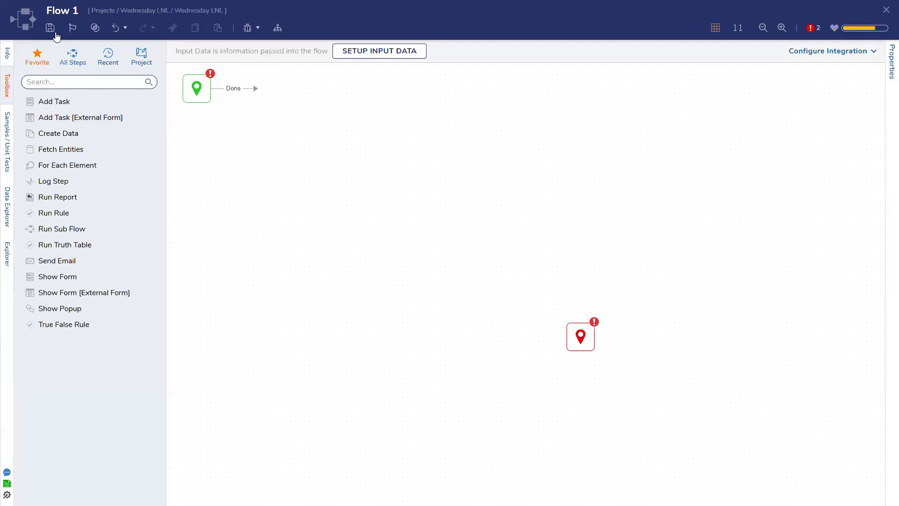
{"action": "left_click", "coordinate": [51, 27]}
{"action": "left_click", "coordinate": [558, 305]}
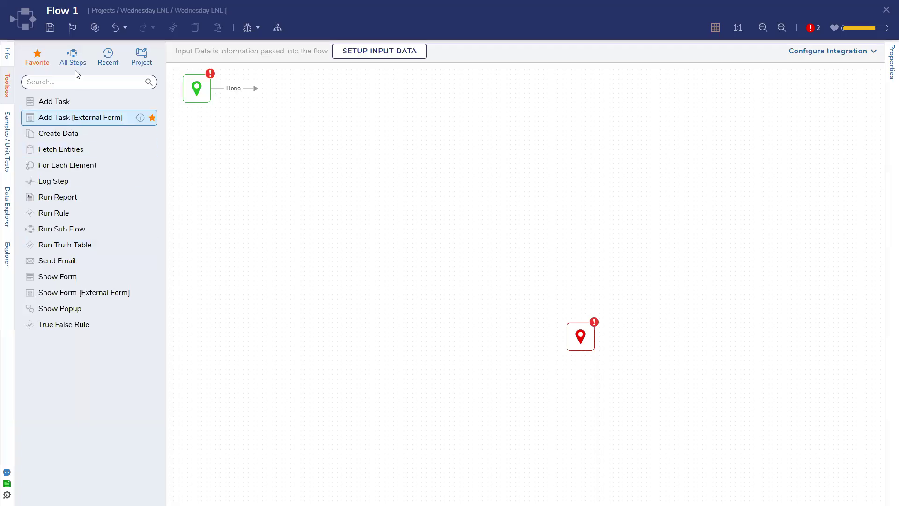
Step: Place a Call Internal Decisions Service step and wire it between start and end
{"action": "left_click", "coordinate": [72, 60]}
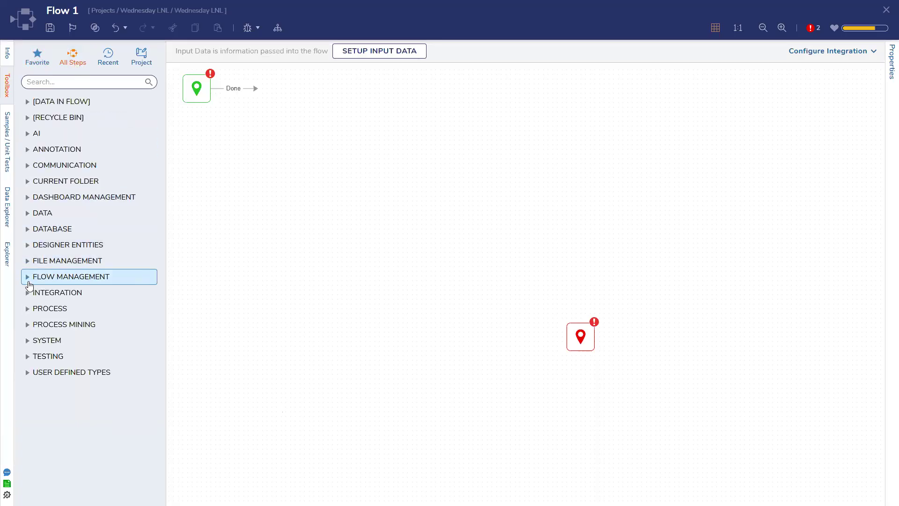
{"action": "left_click", "coordinate": [27, 292]}
{"action": "scroll", "coordinate": [57, 398], "scroll_direction": "down", "scroll_amount": 3}
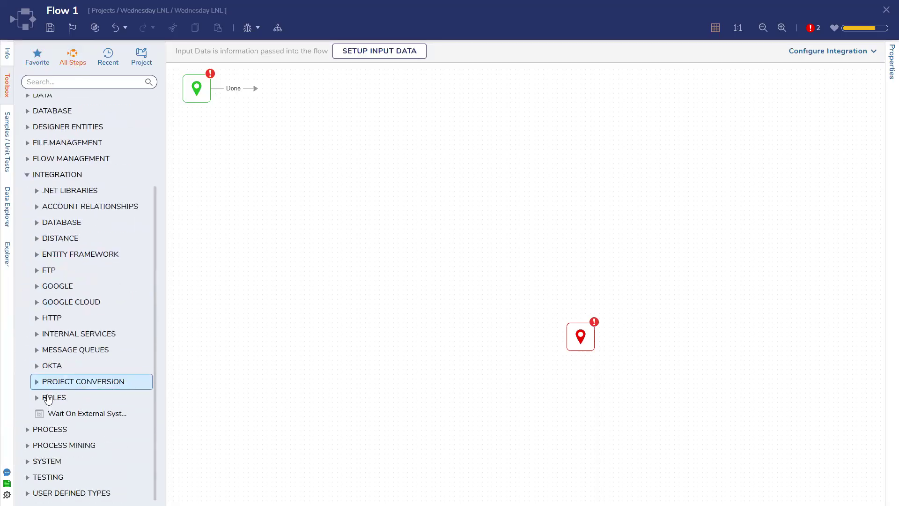
{"action": "left_click", "coordinate": [38, 333]}
{"action": "left_click_drag", "start_coordinate": [70, 354], "coordinate": [351, 188]}
{"action": "left_click_drag", "start_coordinate": [257, 91], "coordinate": [361, 174]}
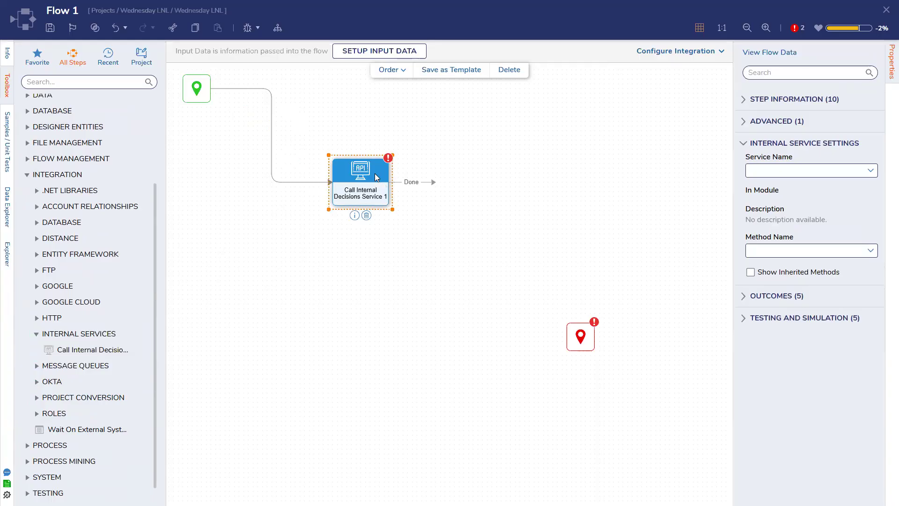
{"action": "left_click_drag", "start_coordinate": [432, 182], "coordinate": [567, 341]}
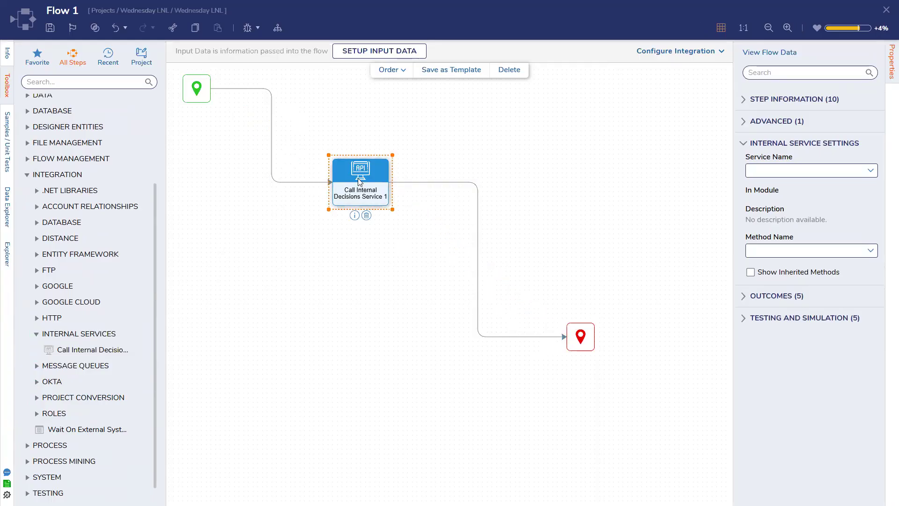
Step: Save Flow 1 and reselect the service step to list its internal services
{"action": "left_click", "coordinate": [50, 28]}
{"action": "left_click", "coordinate": [567, 299]}
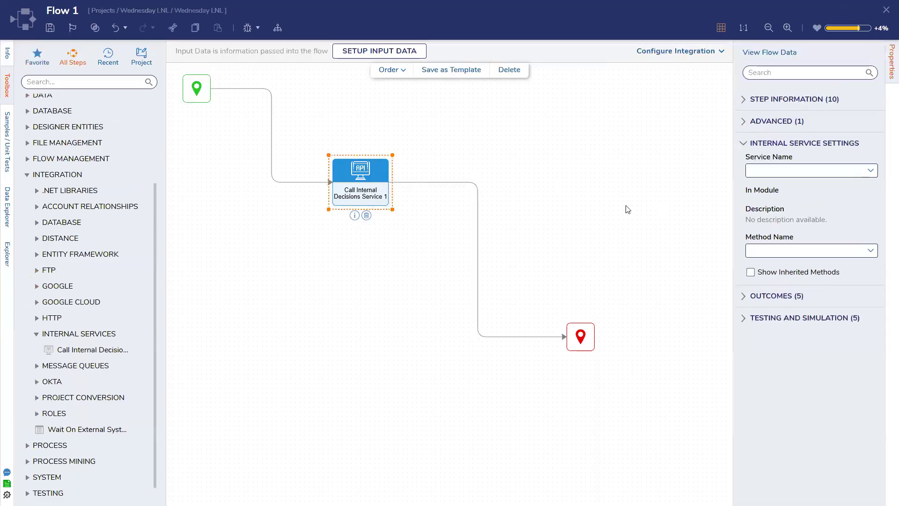
{"action": "left_click", "coordinate": [616, 214]}
{"action": "left_click", "coordinate": [368, 170]}
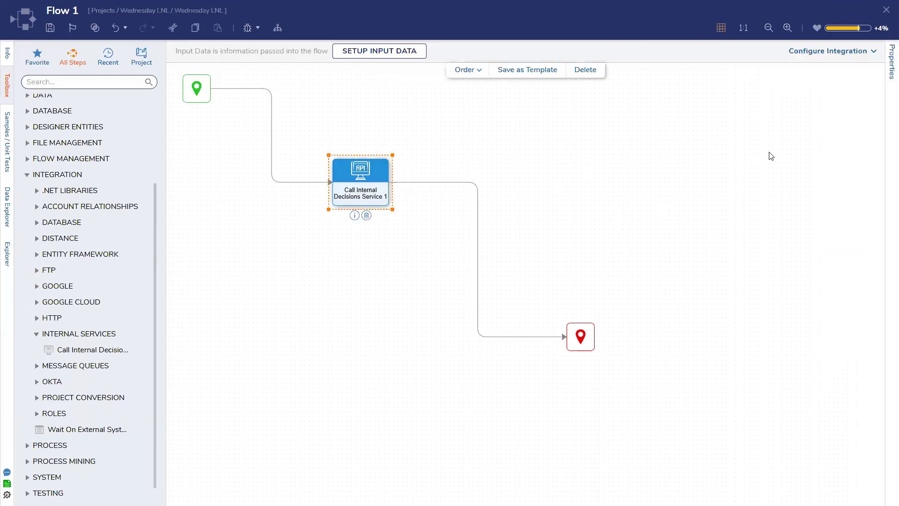
{"action": "left_click", "coordinate": [871, 171]}
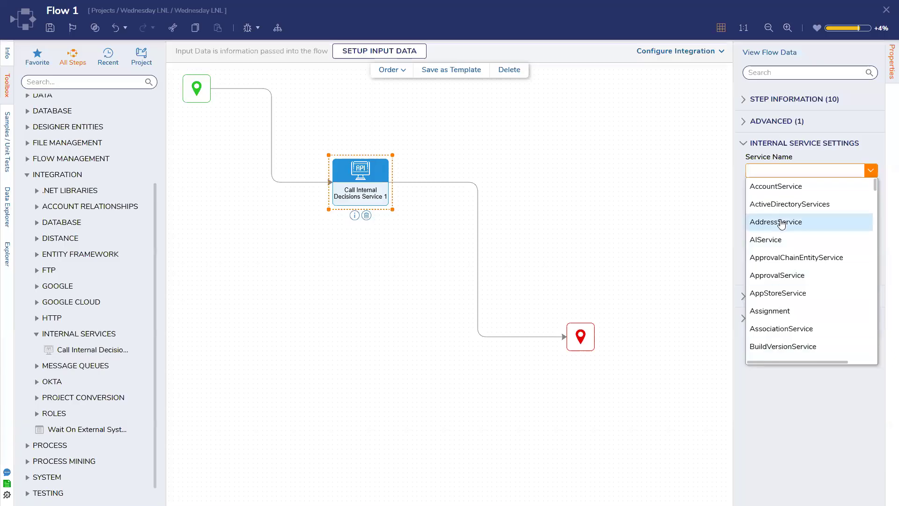
Step: Set the step to AccountService's AddAccountToGroups method and save the flow
{"action": "left_click", "coordinate": [791, 187]}
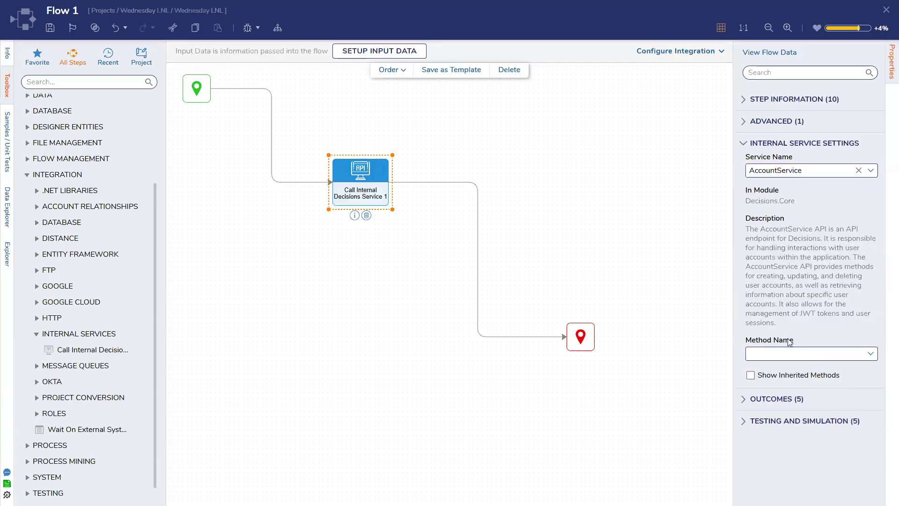
{"action": "left_click", "coordinate": [867, 352]}
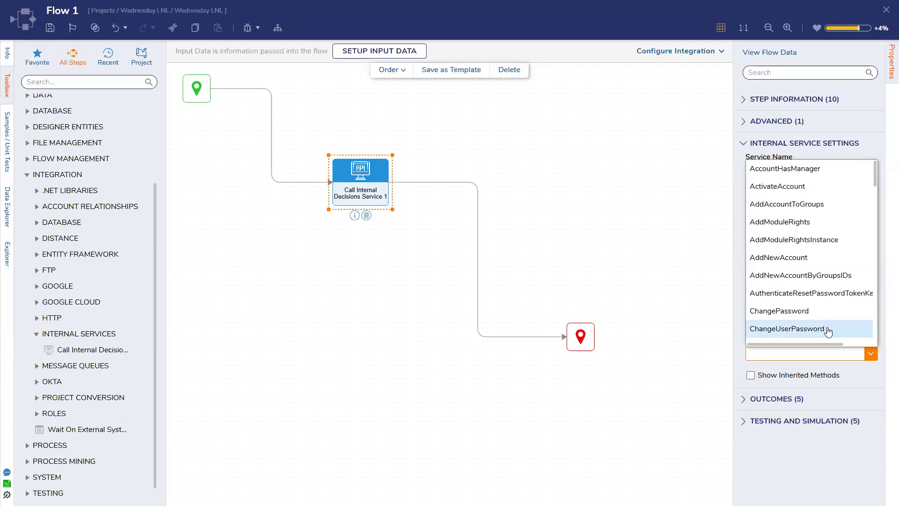
{"action": "left_click", "coordinate": [806, 203]}
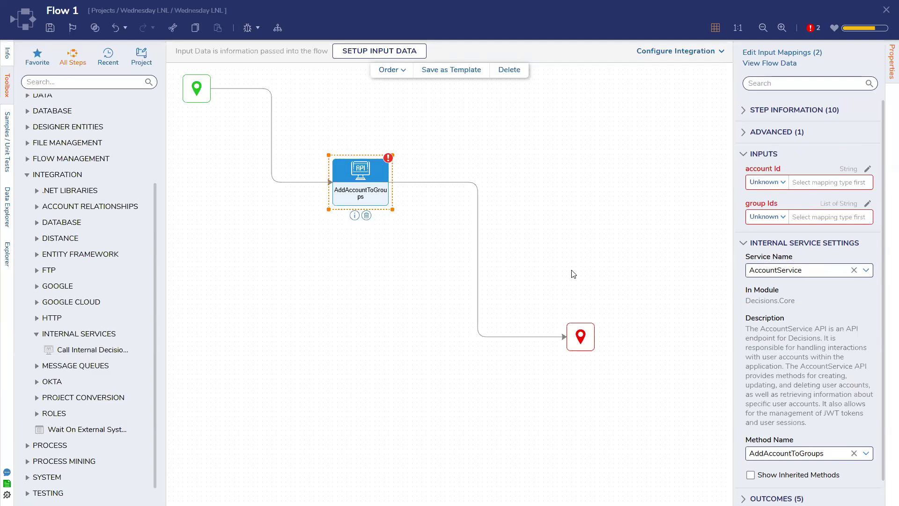
{"action": "left_click", "coordinate": [50, 28]}
{"action": "left_click", "coordinate": [566, 299]}
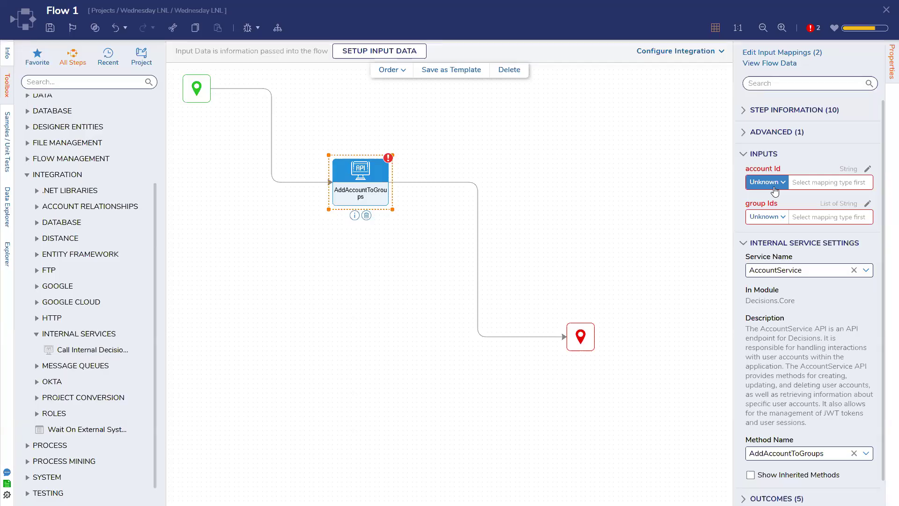
Step: Map account Id and group Ids as Constant, save, close the designer, and open security groups
{"action": "left_click", "coordinate": [775, 187]}
{"action": "left_click", "coordinate": [770, 202]}
{"action": "left_click", "coordinate": [771, 220]}
{"action": "left_click", "coordinate": [765, 234]}
{"action": "left_click", "coordinate": [49, 33]}
{"action": "left_click", "coordinate": [563, 299]}
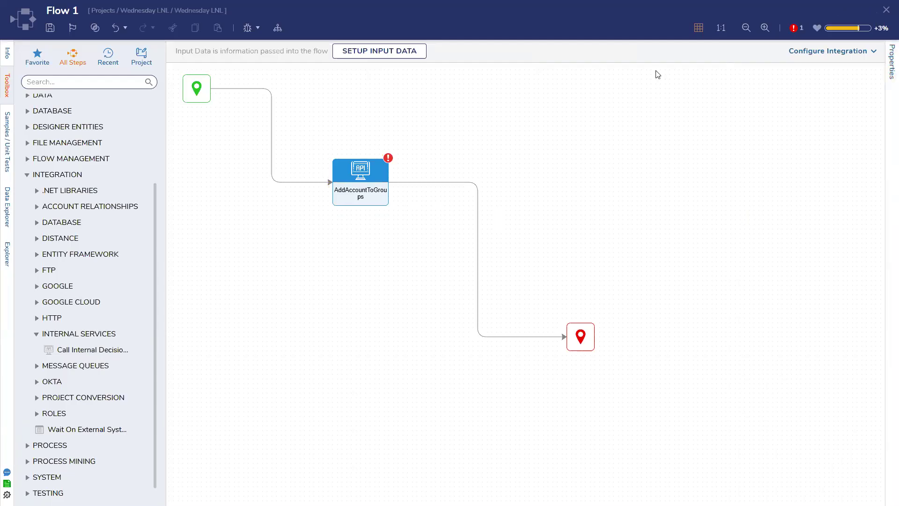
{"action": "left_click", "coordinate": [886, 10]}
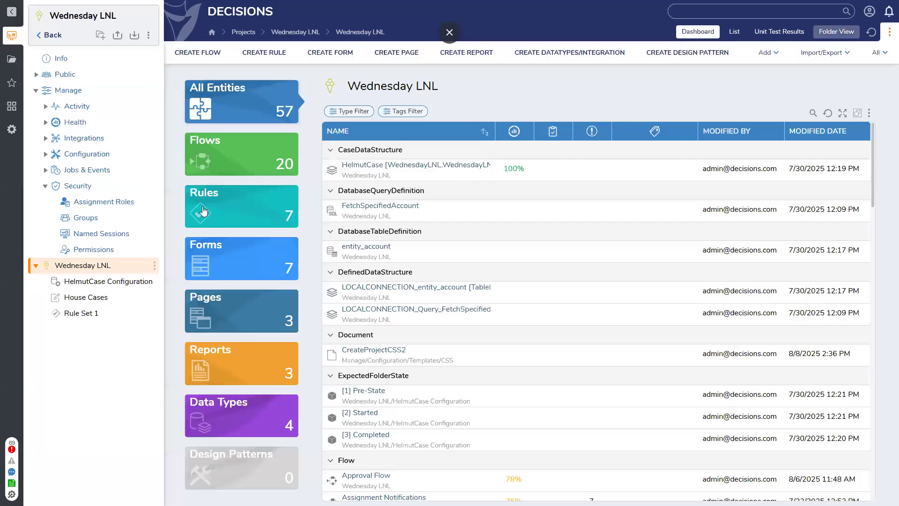
{"action": "left_click", "coordinate": [84, 217]}
Step: Retrieve and copy the Test Group's ID
{"action": "right_click", "coordinate": [235, 138]}
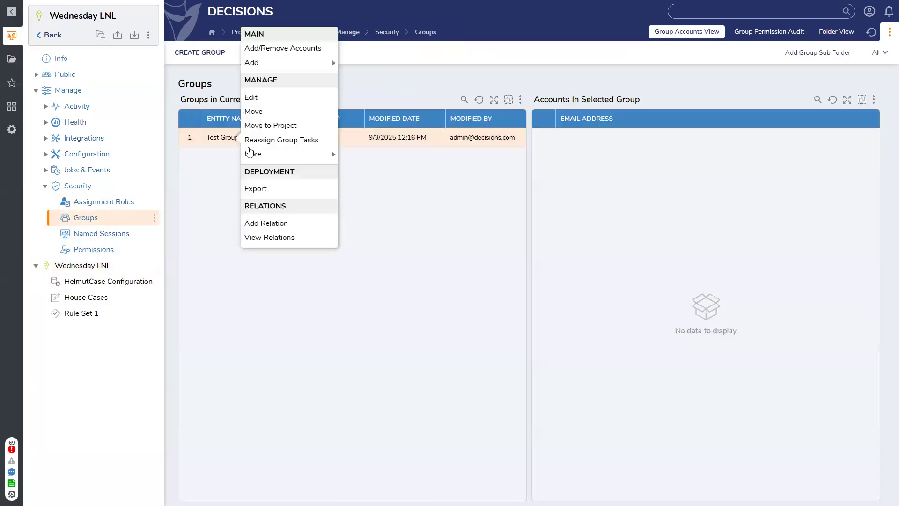
{"action": "mouse_move", "coordinate": [262, 153]}
{"action": "left_click", "coordinate": [375, 161]}
{"action": "left_click", "coordinate": [395, 287]}
{"action": "left_click", "coordinate": [513, 288]}
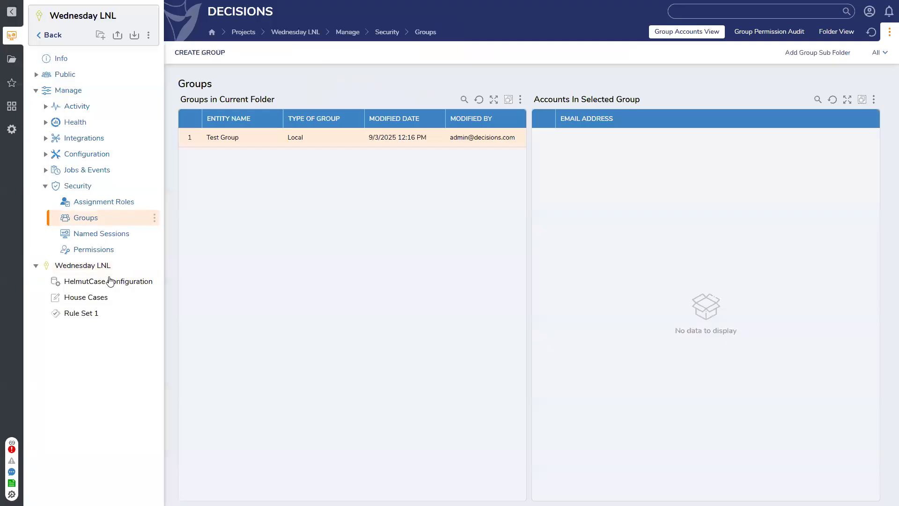
Step: Open Flow 1 from the Wednesday LNL project's Flows list
{"action": "left_click", "coordinate": [76, 265]}
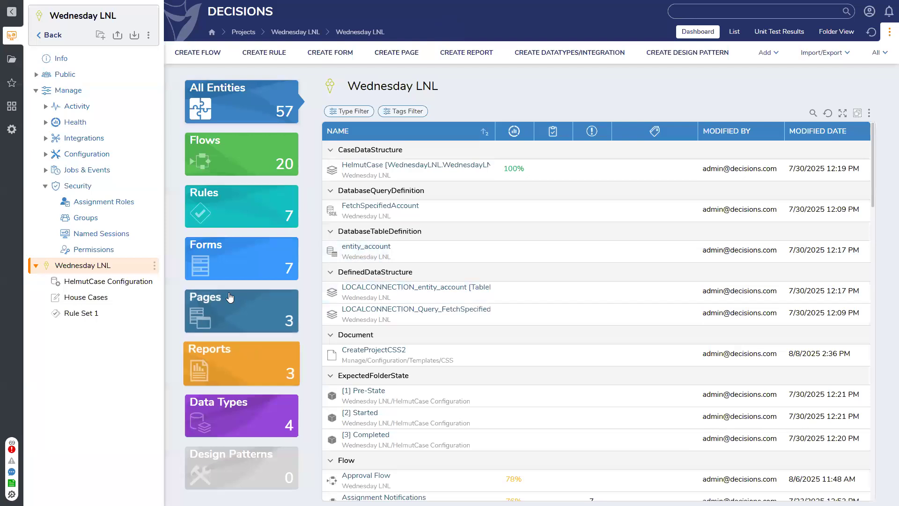
{"action": "left_click", "coordinate": [287, 168]}
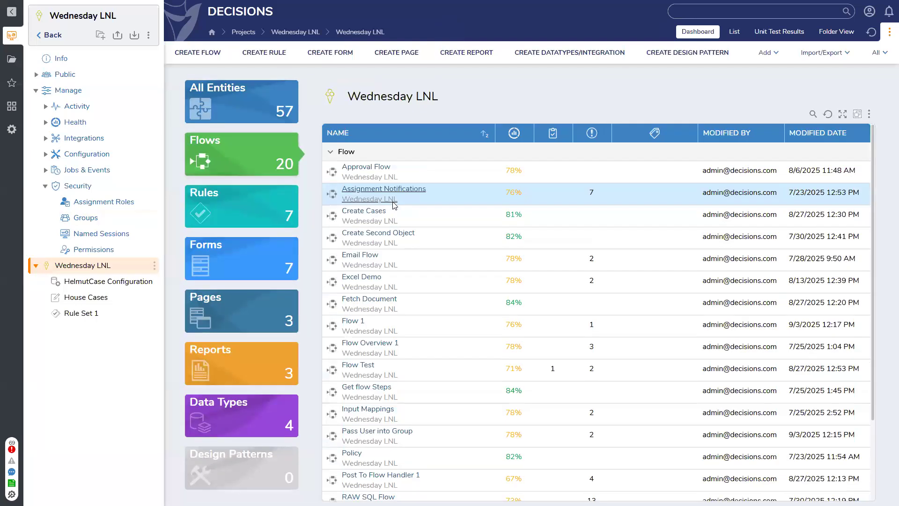
{"action": "scroll", "coordinate": [393, 204], "scroll_direction": "down", "scroll_amount": 2}
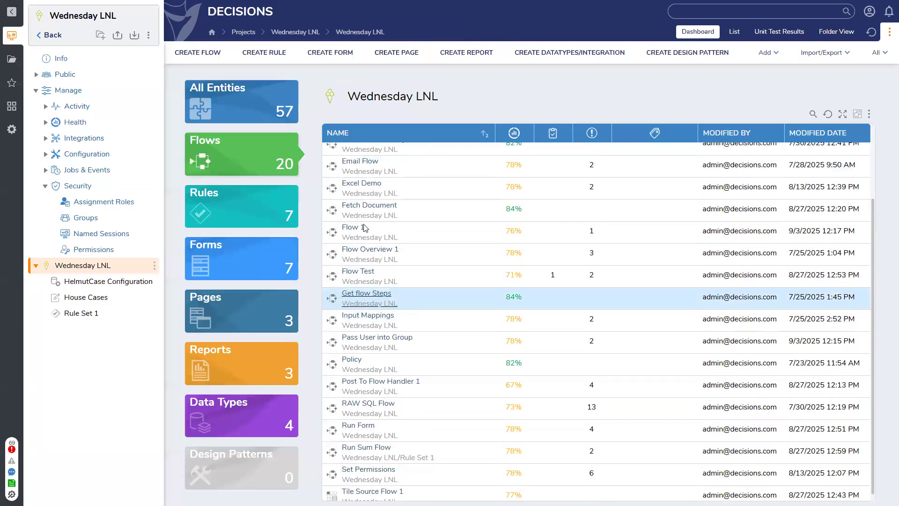
{"action": "left_click", "coordinate": [359, 228]}
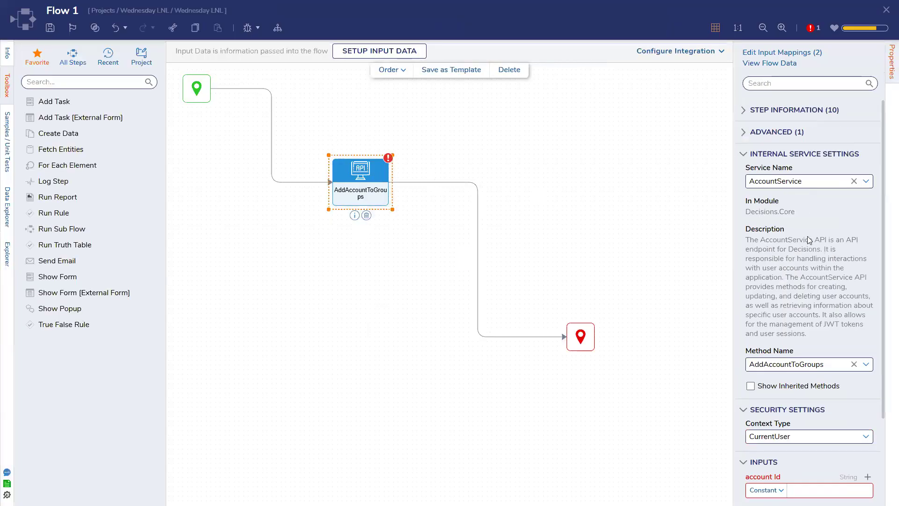
Step: Paste the copied ID into AddAccountToGroups' account Id input and save Flow 1
{"action": "scroll", "coordinate": [822, 355], "scroll_direction": "down", "scroll_amount": 3}
{"action": "left_click", "coordinate": [802, 377]}
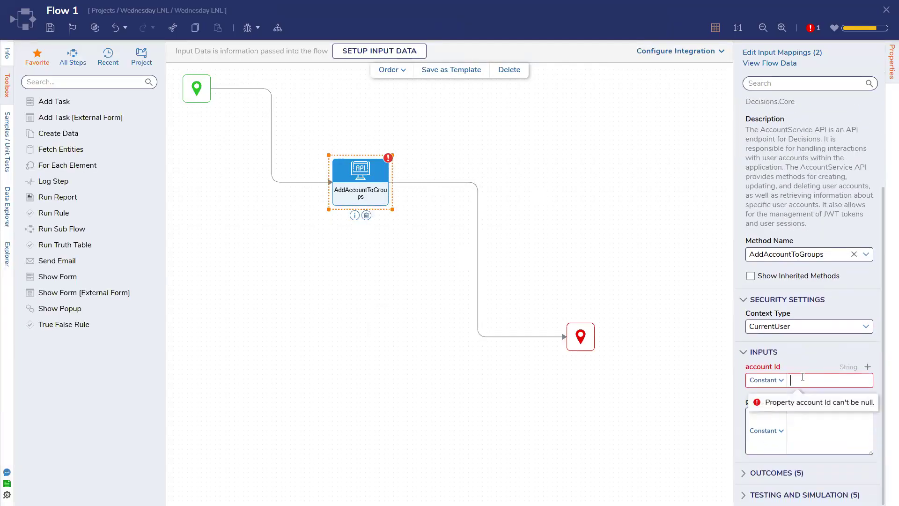
{"action": "key", "text": "ctrl+v"}
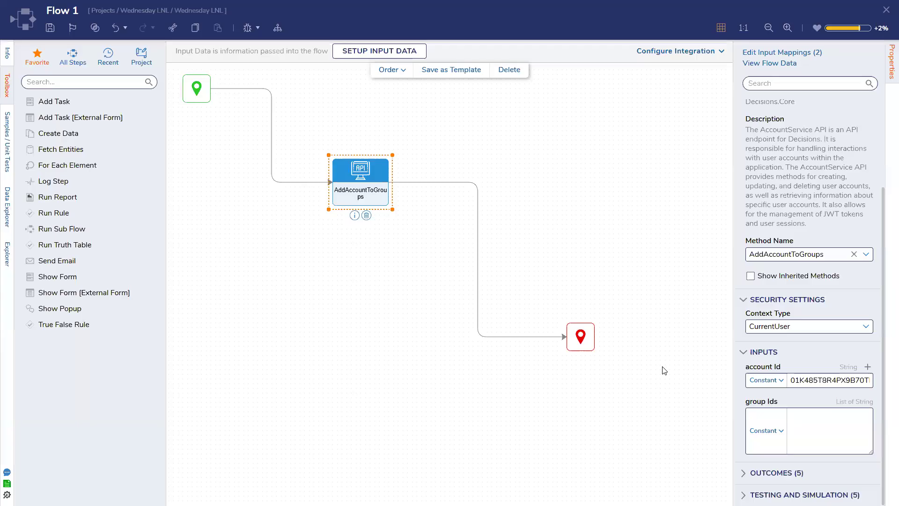
{"action": "left_click", "coordinate": [662, 367]}
{"action": "left_click", "coordinate": [50, 28]}
{"action": "key", "text": "Return"}
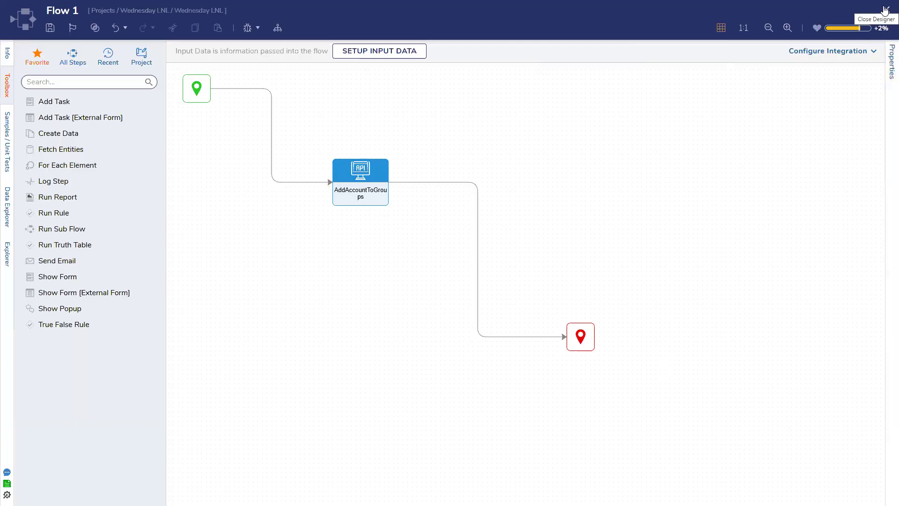
Step: Check the flow's end step, then open the debugger for Flow 1
{"action": "left_click", "coordinate": [581, 335]}
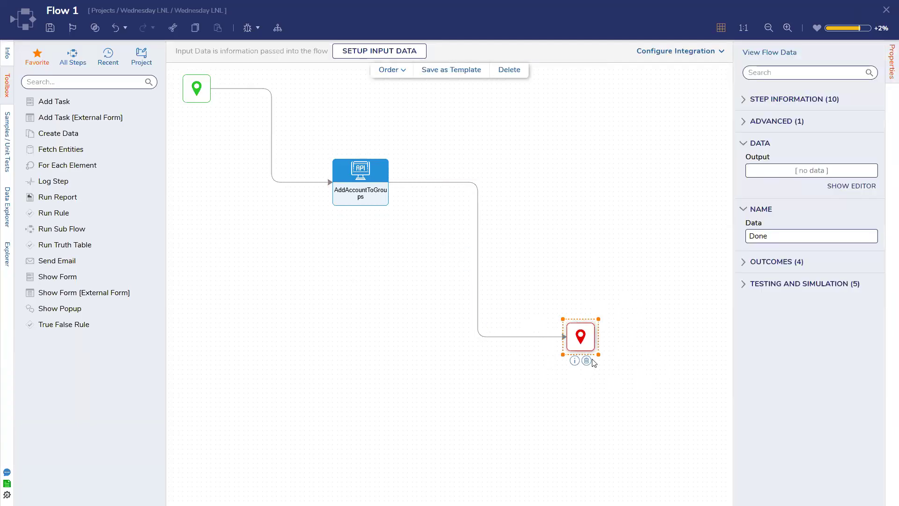
{"action": "left_click", "coordinate": [650, 289]}
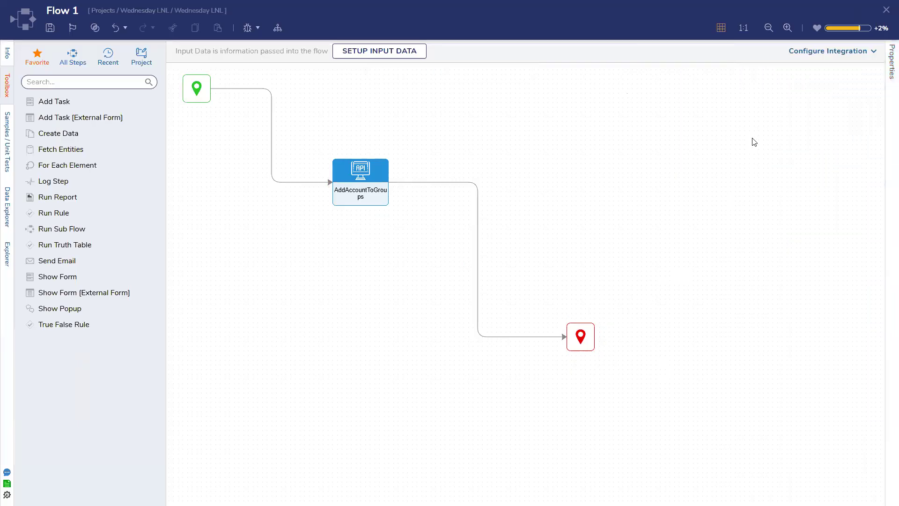
{"action": "left_click", "coordinate": [248, 28]}
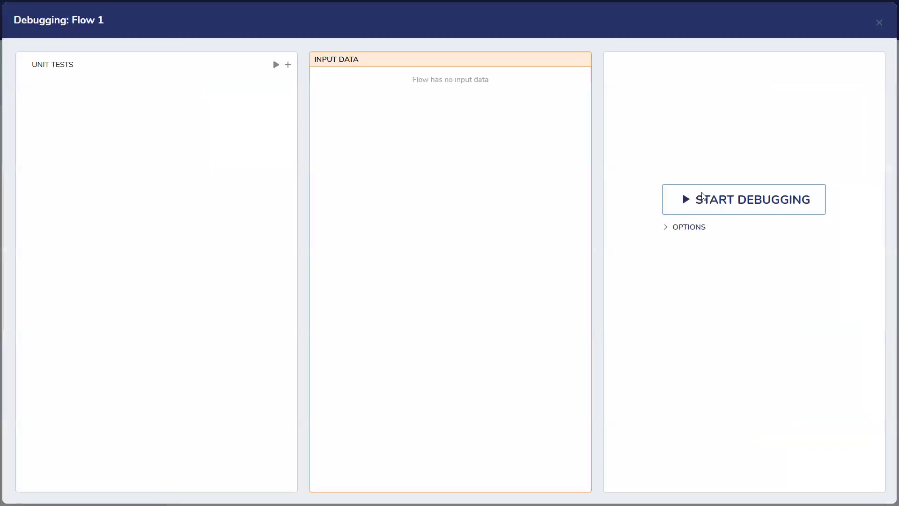
Step: Debug Flow 1, see it fail at AddAccountToGroups, and close the designer
{"action": "left_click", "coordinate": [702, 197]}
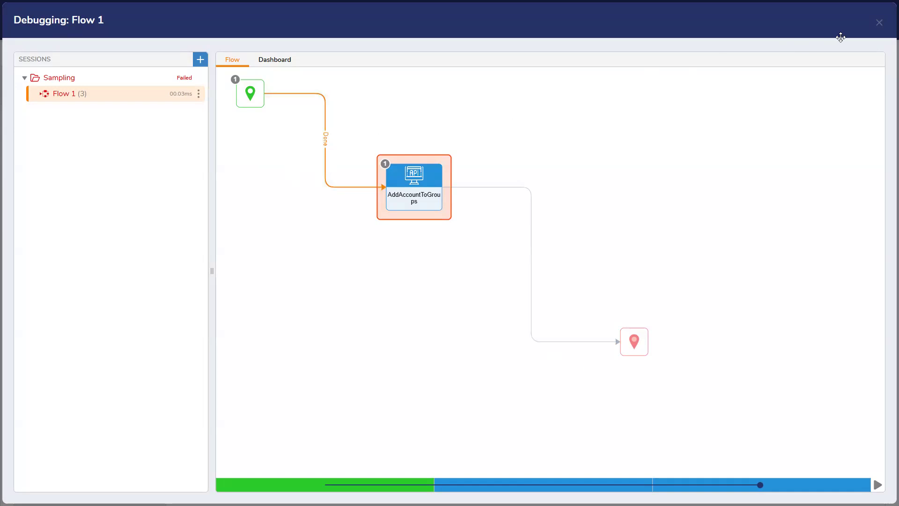
{"action": "left_click", "coordinate": [879, 25]}
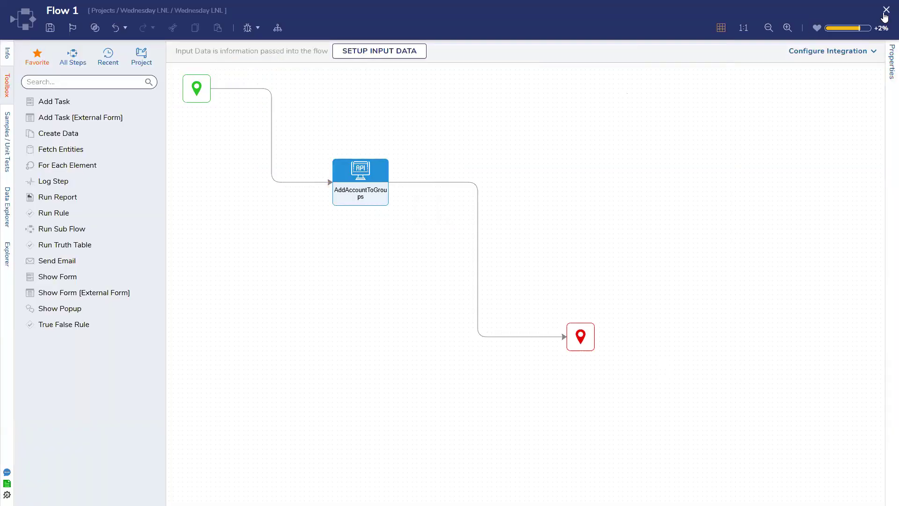
{"action": "left_click", "coordinate": [885, 13]}
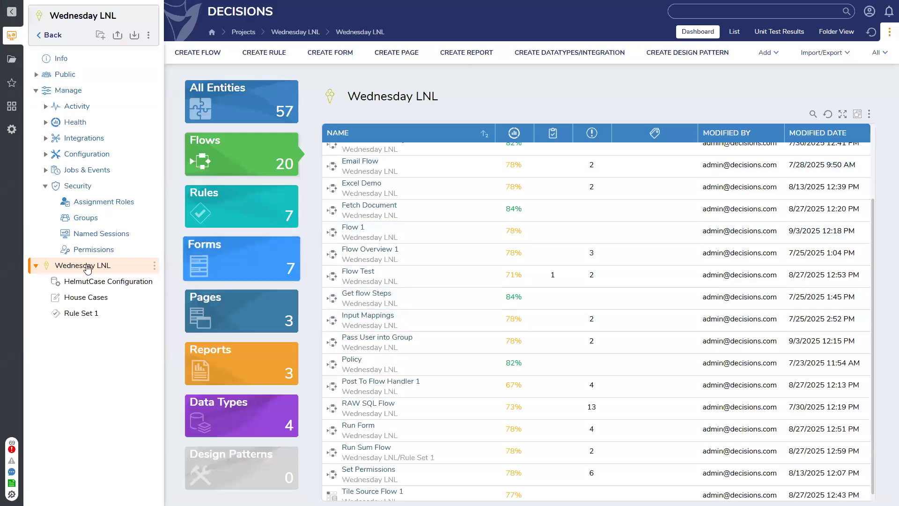
Step: Open the Accounts list under System > Security
{"action": "left_click", "coordinate": [12, 129]}
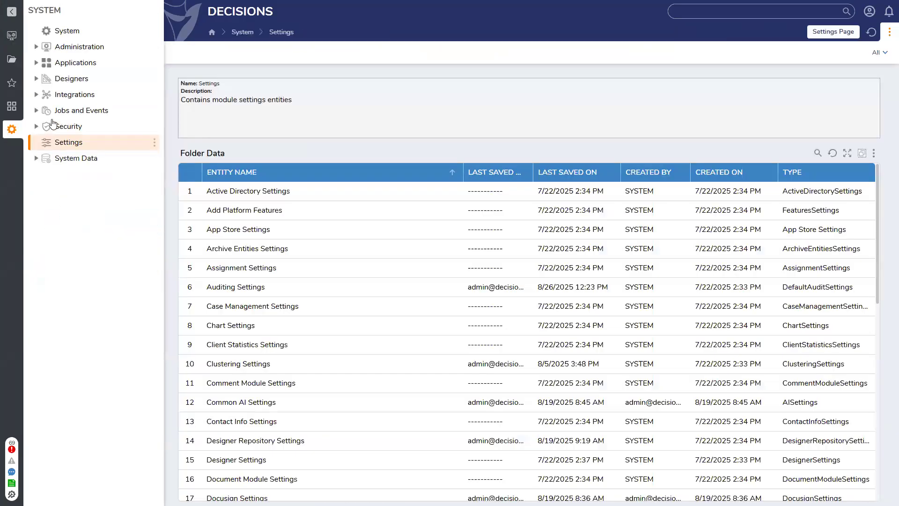
{"action": "left_click", "coordinate": [75, 129]}
{"action": "left_click", "coordinate": [93, 142]}
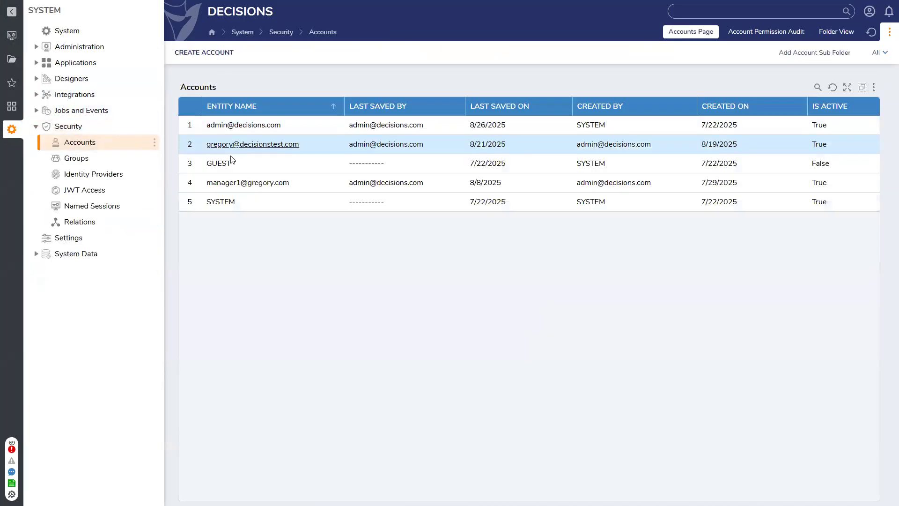
Step: Copy the manager account's ID via Get Account ID and return to the Wednesday LNL dashboard
{"action": "right_click", "coordinate": [236, 186]}
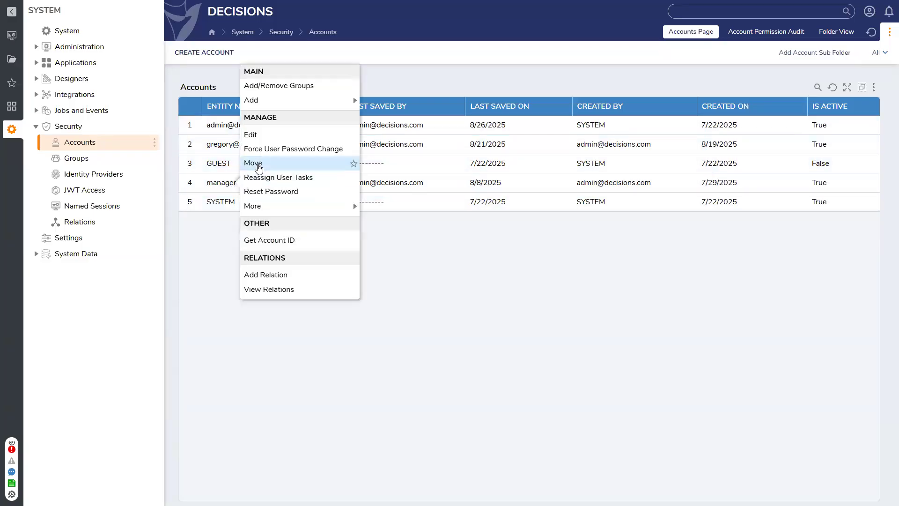
{"action": "mouse_move", "coordinate": [278, 209]}
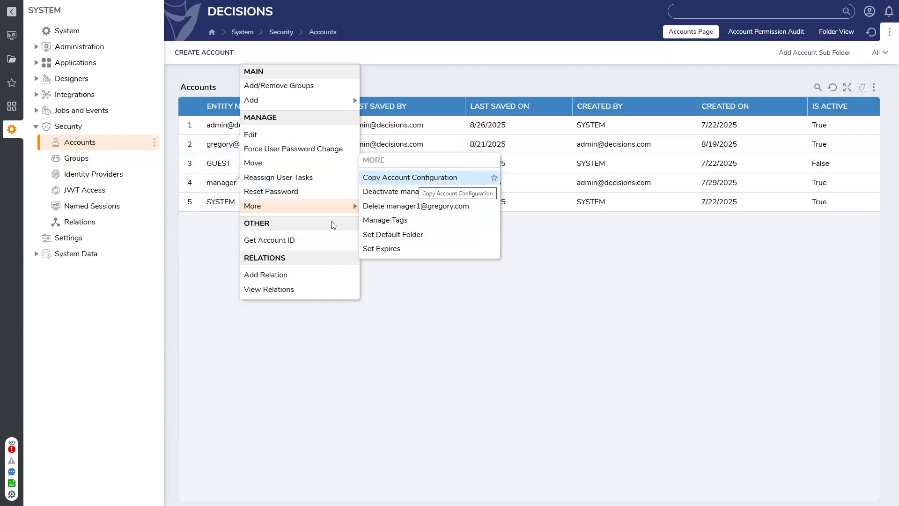
{"action": "left_click", "coordinate": [294, 241]}
{"action": "left_click", "coordinate": [395, 287]}
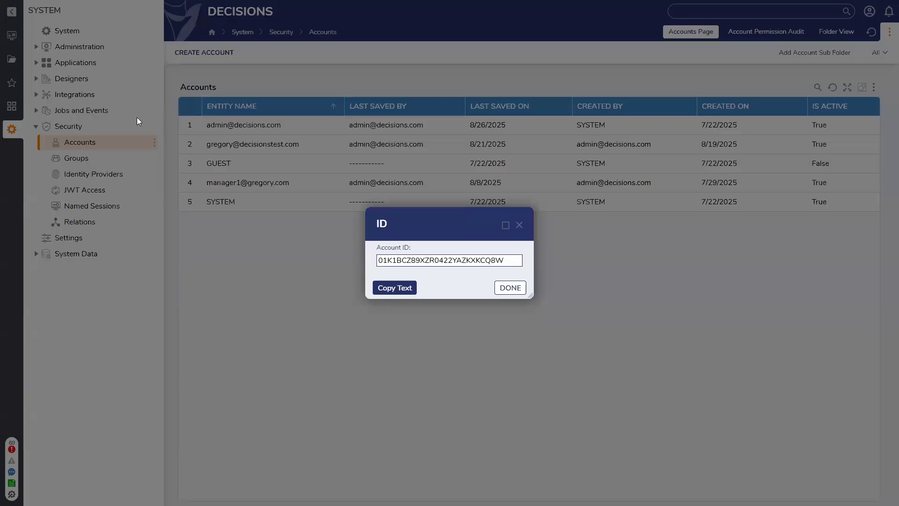
{"action": "left_click", "coordinate": [12, 37]}
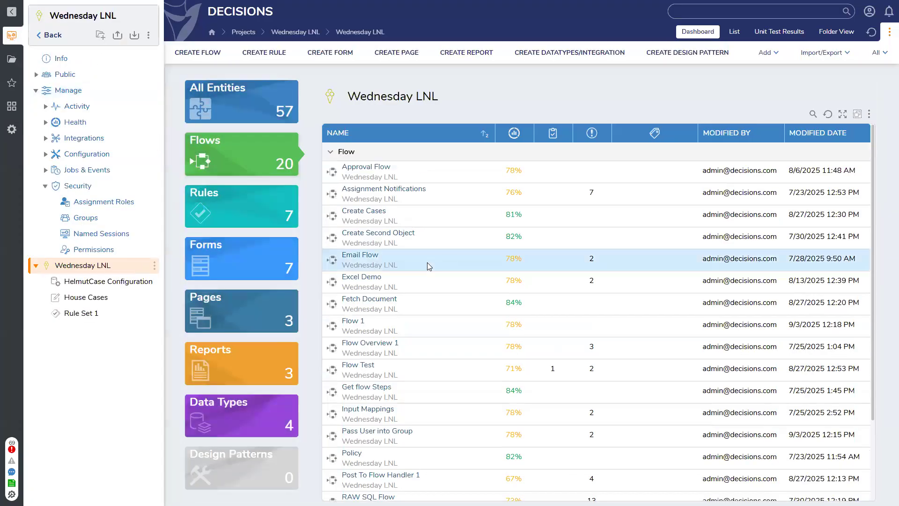
Step: Reopen Flow 1, paste the manager's ID into AddAccountToGroups' group Ids, save and close
{"action": "scroll", "coordinate": [426, 262], "scroll_direction": "down", "scroll_amount": 3}
{"action": "double_click", "coordinate": [366, 223]}
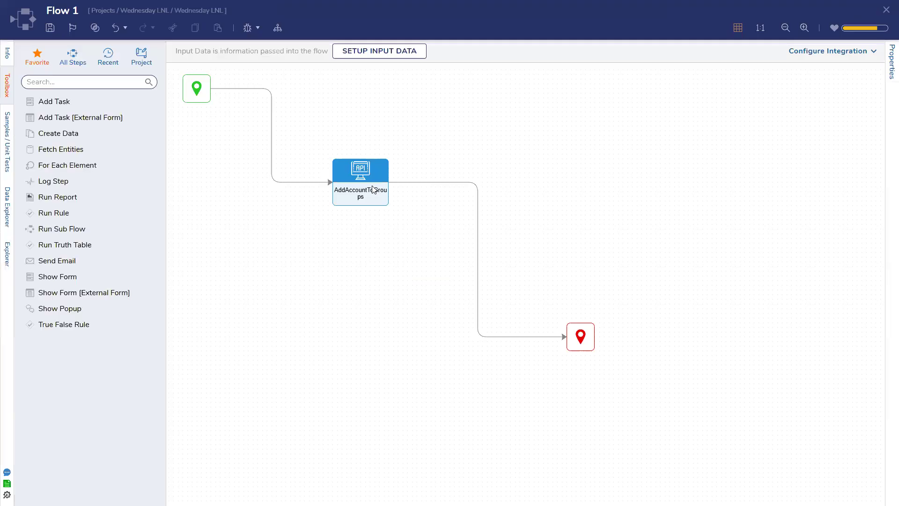
{"action": "left_click", "coordinate": [361, 182]}
{"action": "scroll", "coordinate": [830, 341], "scroll_direction": "down", "scroll_amount": 3}
{"action": "left_click", "coordinate": [810, 436]}
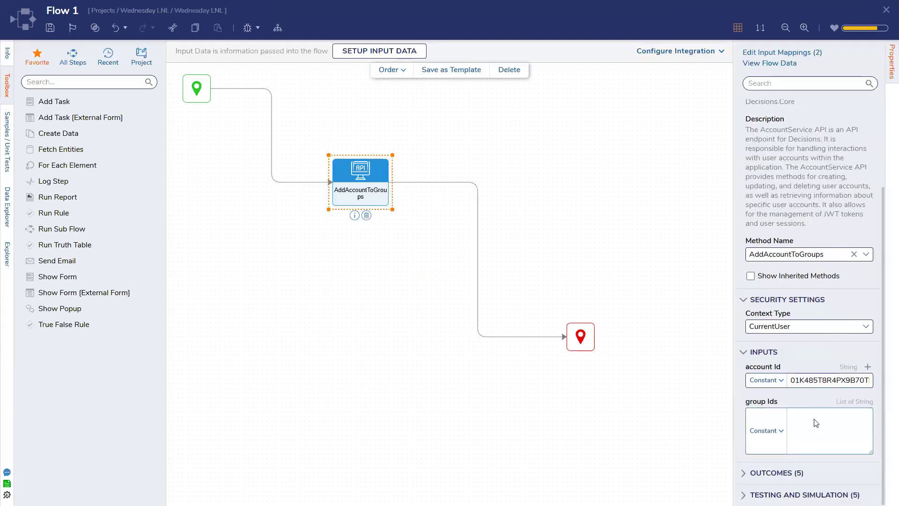
{"action": "key", "text": "ctrl+v"}
{"action": "left_click", "coordinate": [568, 269]}
{"action": "left_click", "coordinate": [50, 27]}
{"action": "left_click", "coordinate": [567, 300]}
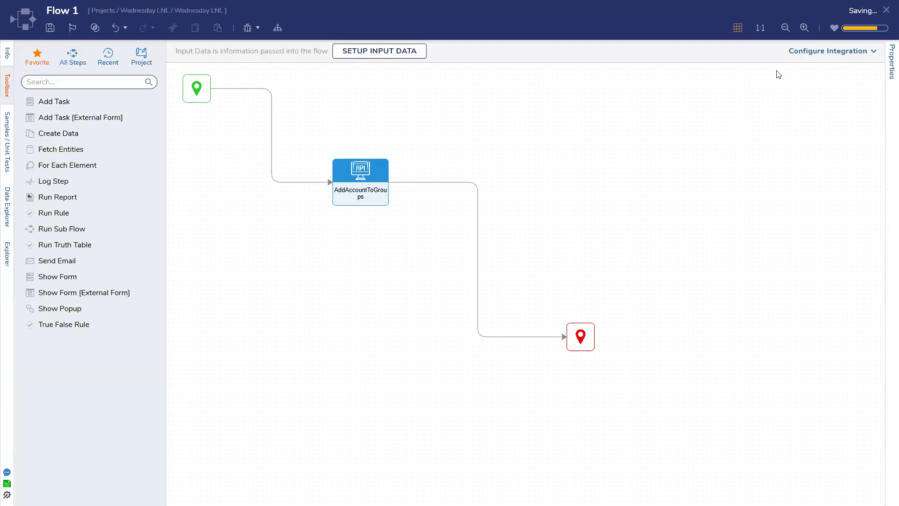
{"action": "left_click", "coordinate": [886, 11]}
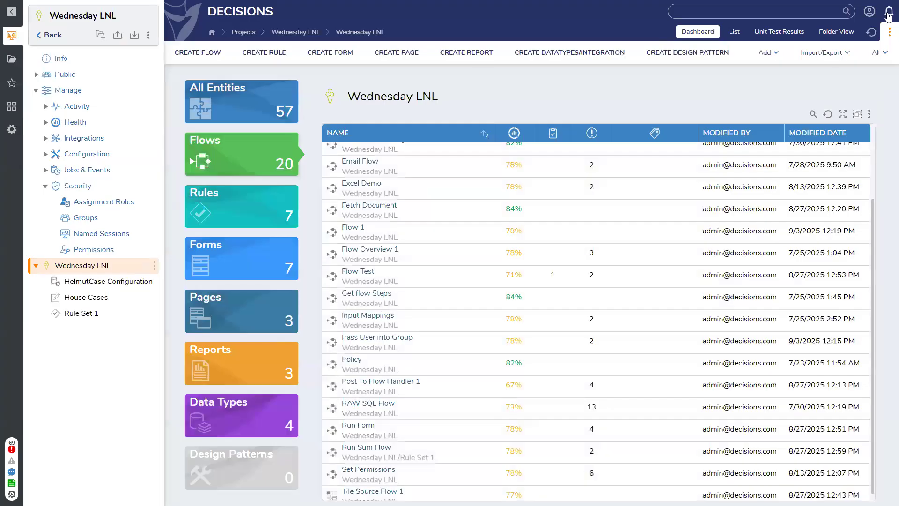
Step: Give the manager account CanUse, CanOpen, CanView and CanEdit permissions on the Wednesday LNL folder
{"action": "left_click", "coordinate": [149, 35]}
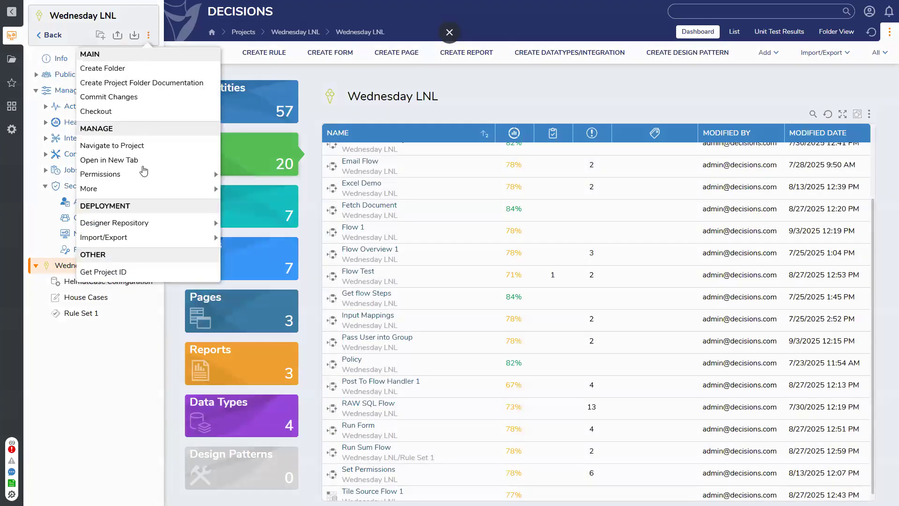
{"action": "mouse_move", "coordinate": [140, 174]}
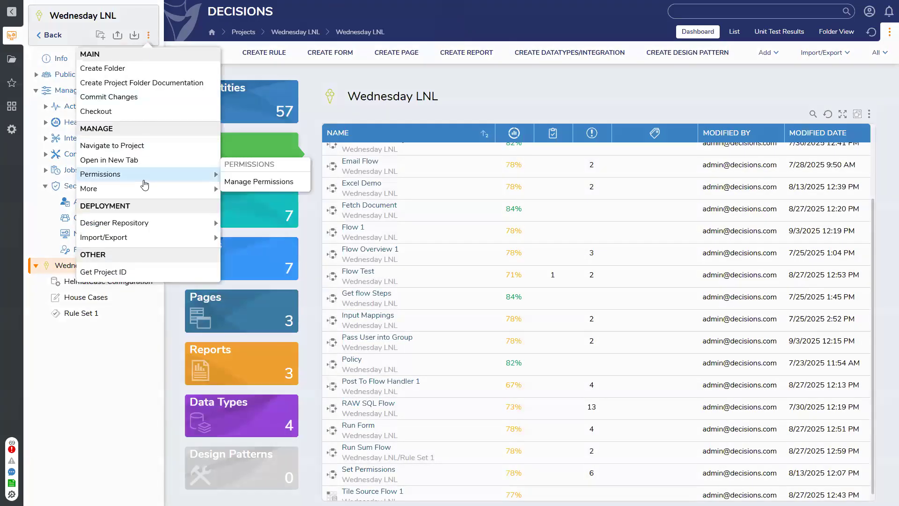
{"action": "left_click", "coordinate": [260, 181]}
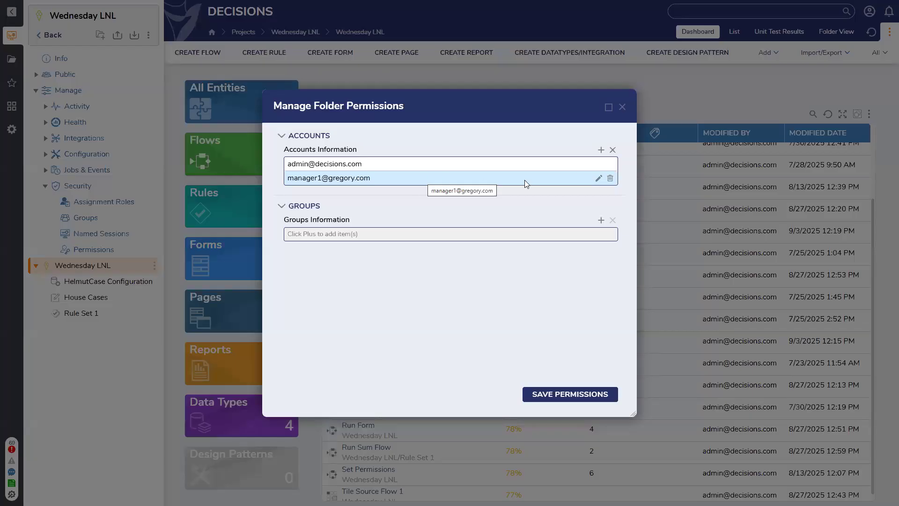
{"action": "left_click", "coordinate": [598, 179]}
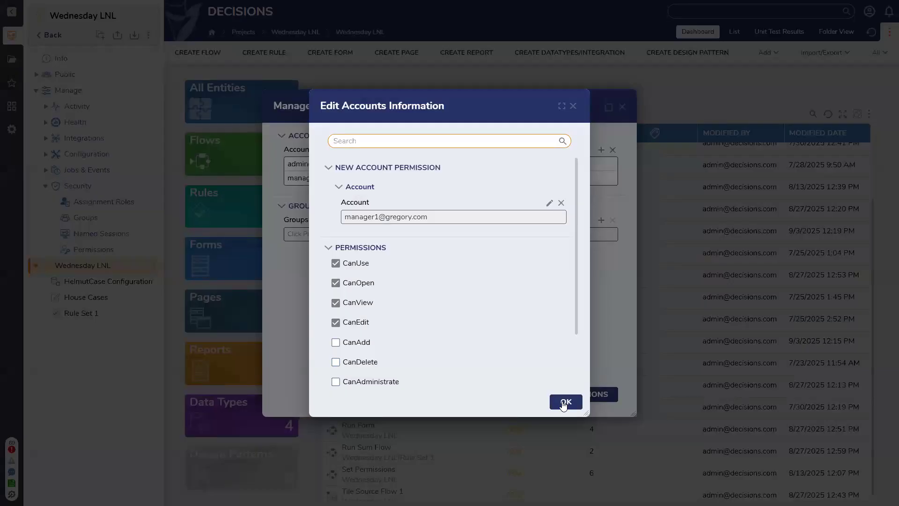
{"action": "left_click", "coordinate": [565, 404]}
{"action": "left_click", "coordinate": [584, 401]}
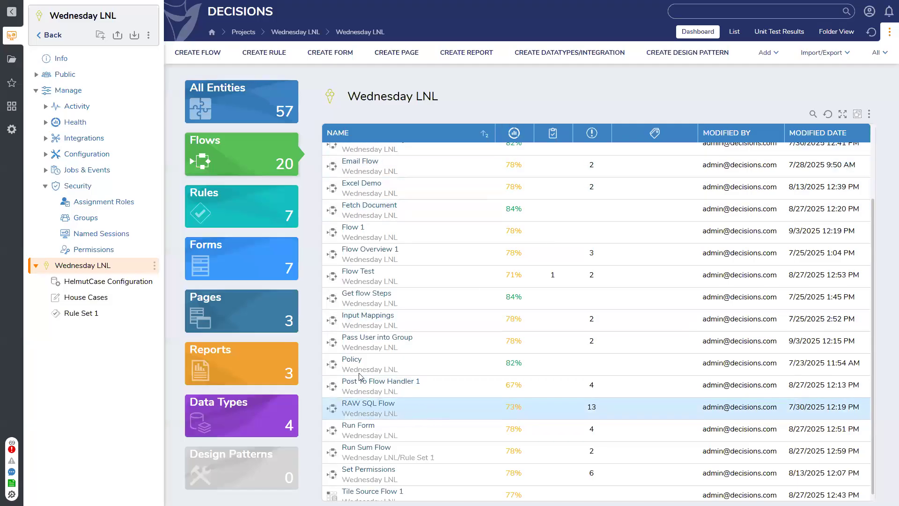
Step: Reopen the project folder's permissions to verify them, then close the window
{"action": "left_click", "coordinate": [869, 11]}
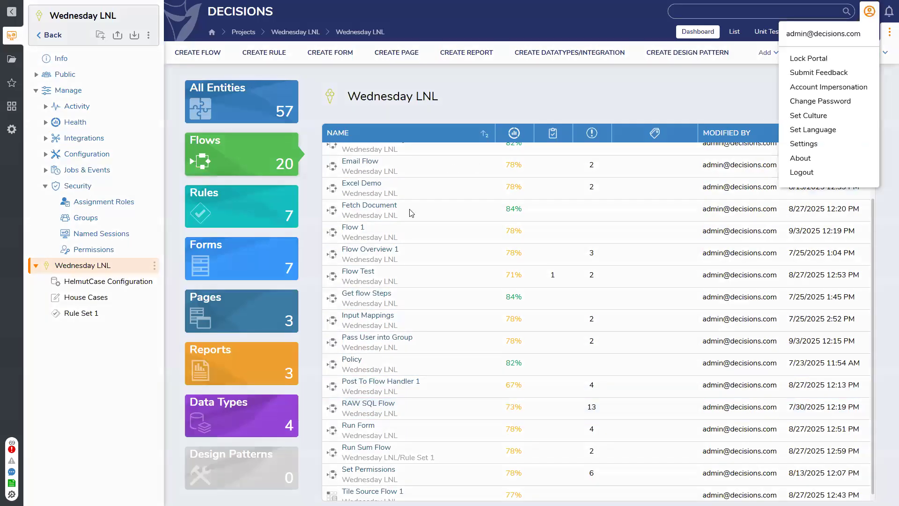
{"action": "left_click", "coordinate": [246, 112]}
{"action": "left_click", "coordinate": [149, 36]}
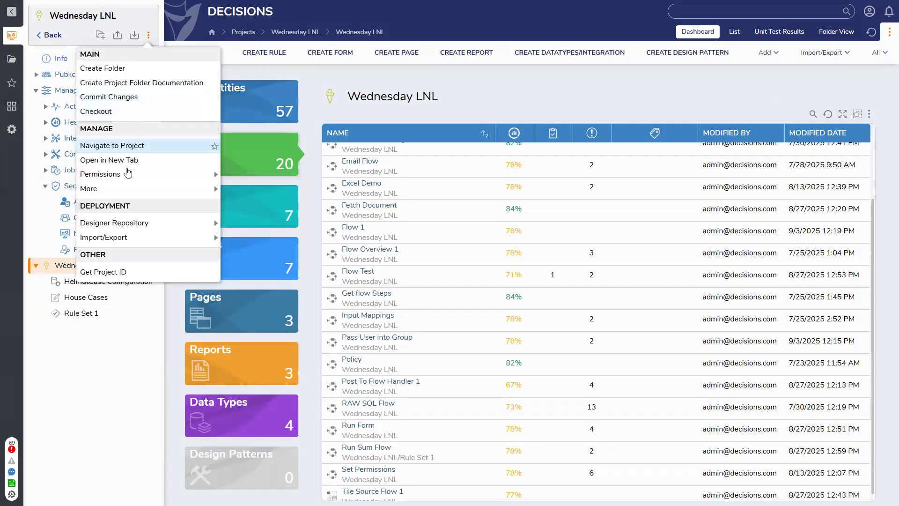
{"action": "mouse_move", "coordinate": [214, 172]}
{"action": "left_click", "coordinate": [304, 179]}
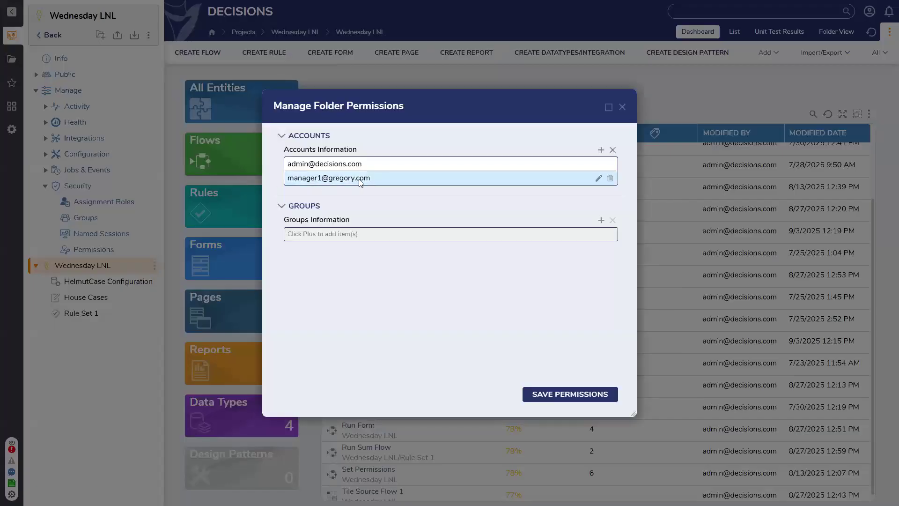
{"action": "left_click", "coordinate": [621, 108]}
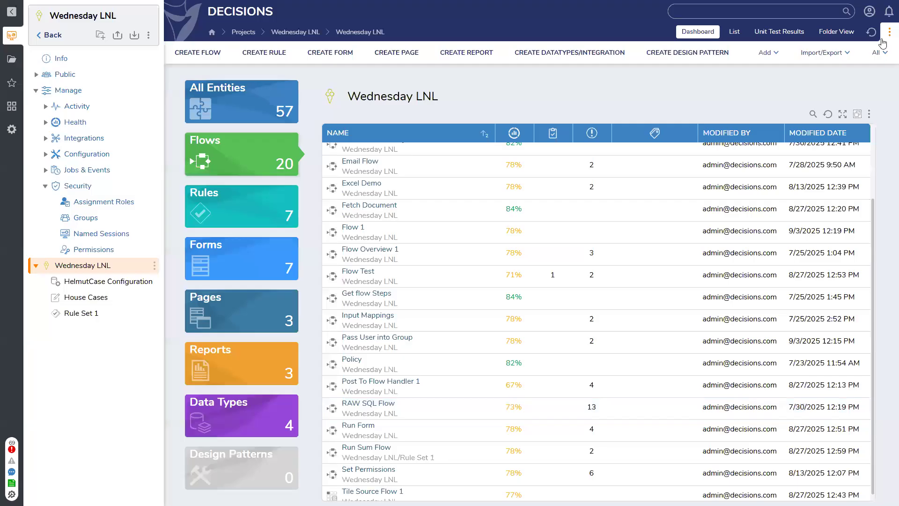
{"action": "left_click", "coordinate": [869, 11]}
Step: Log out and sign in with the manager's username and password, dismissing the change-password prompt
{"action": "left_click", "coordinate": [806, 174]}
{"action": "left_click", "coordinate": [439, 232]}
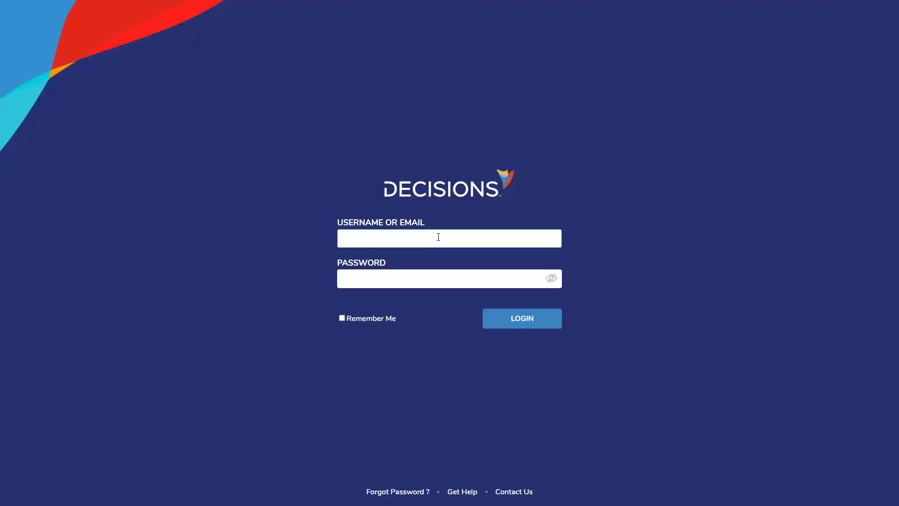
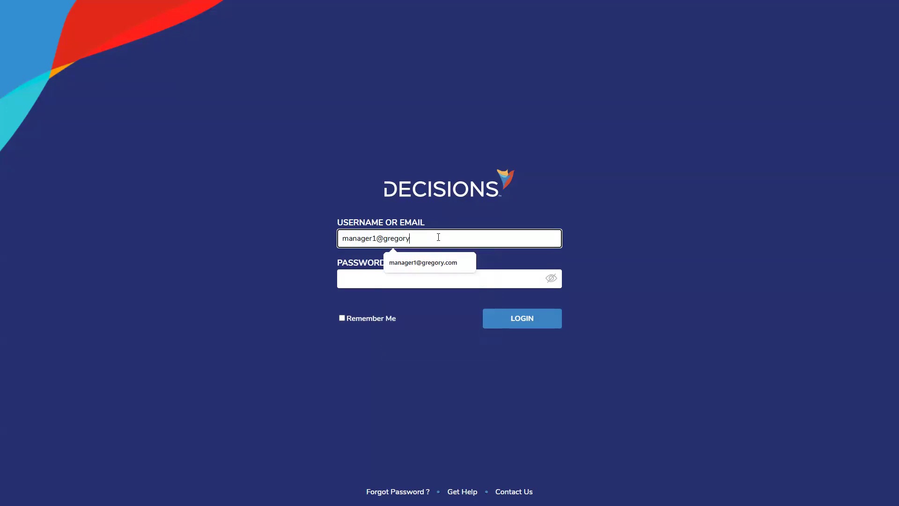
{"action": "left_click", "coordinate": [402, 276]}
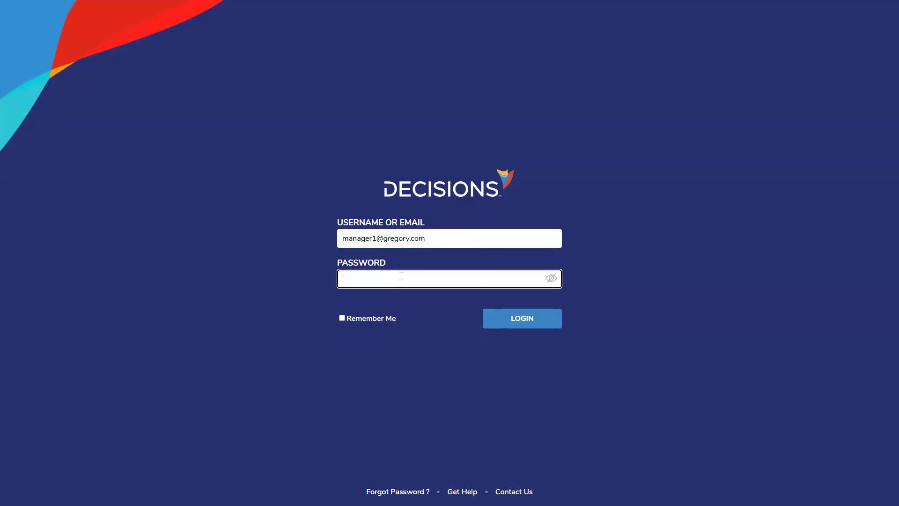
{"action": "type", "text": "•••••••••"}
{"action": "key", "text": "Return"}
{"action": "left_click", "coordinate": [528, 121]}
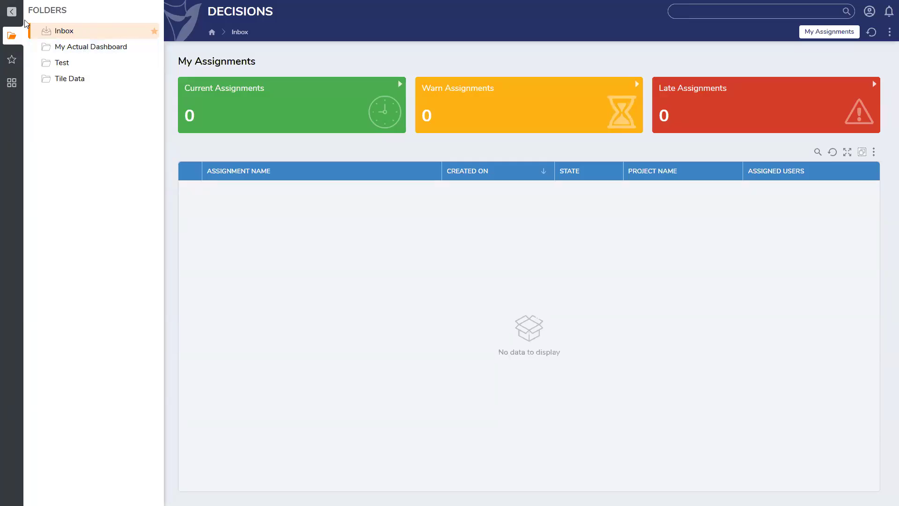
Step: Log out of the manager account and sign in with the saved administrator login
{"action": "left_click", "coordinate": [870, 11]}
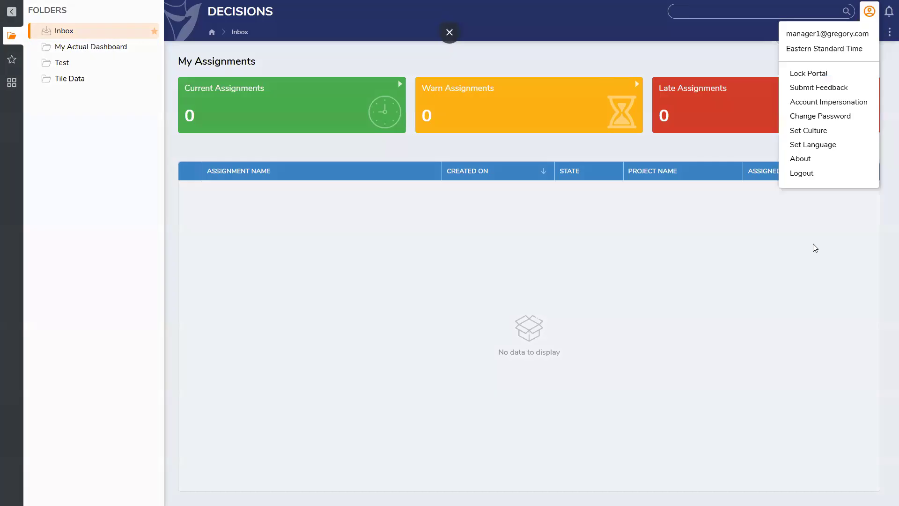
{"action": "left_click", "coordinate": [796, 179]}
{"action": "left_click", "coordinate": [462, 235]}
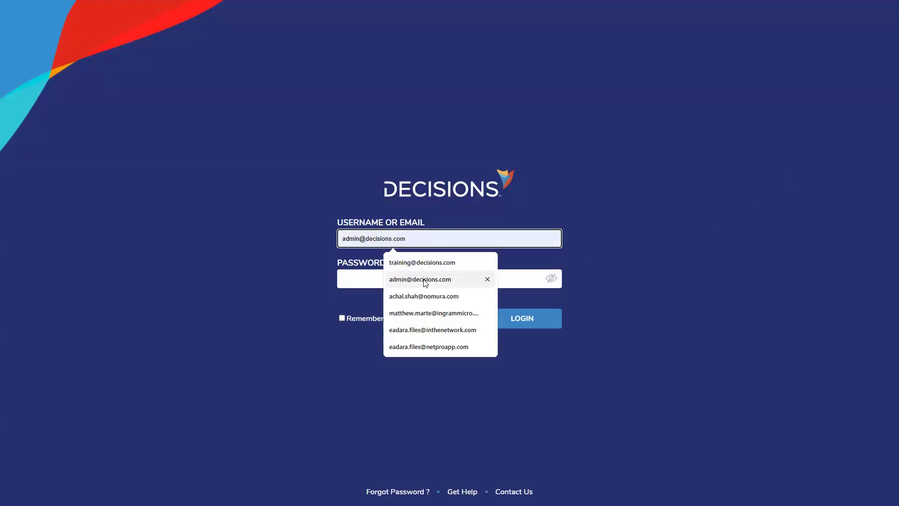
{"action": "left_click", "coordinate": [416, 272]}
{"action": "type", "text": "admin"}
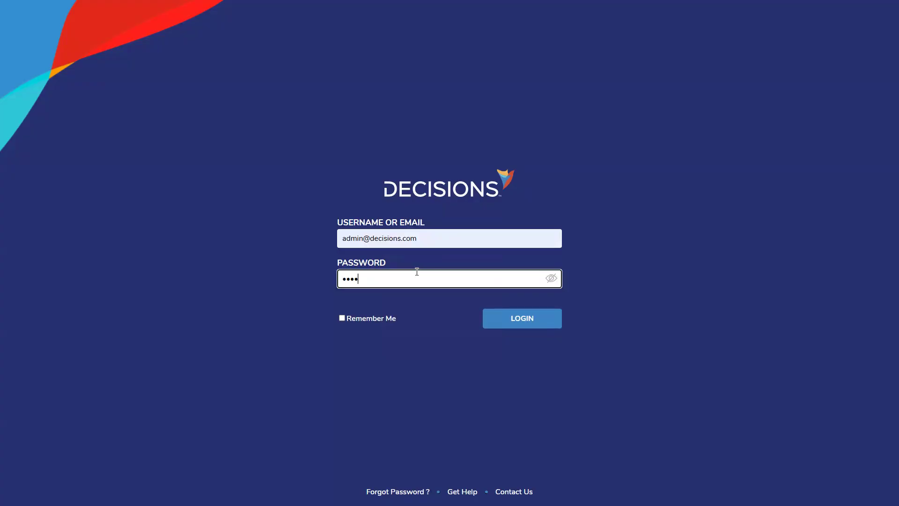
{"action": "left_click", "coordinate": [556, 327]}
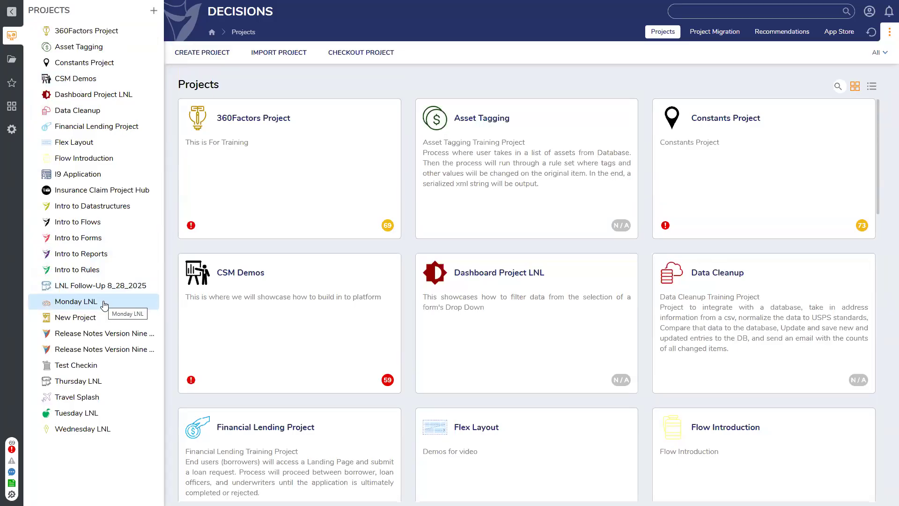
Step: Go to Projects > Wednesday LNL, list its flows and open Flow 1 in the designer
{"action": "left_click", "coordinate": [15, 57]}
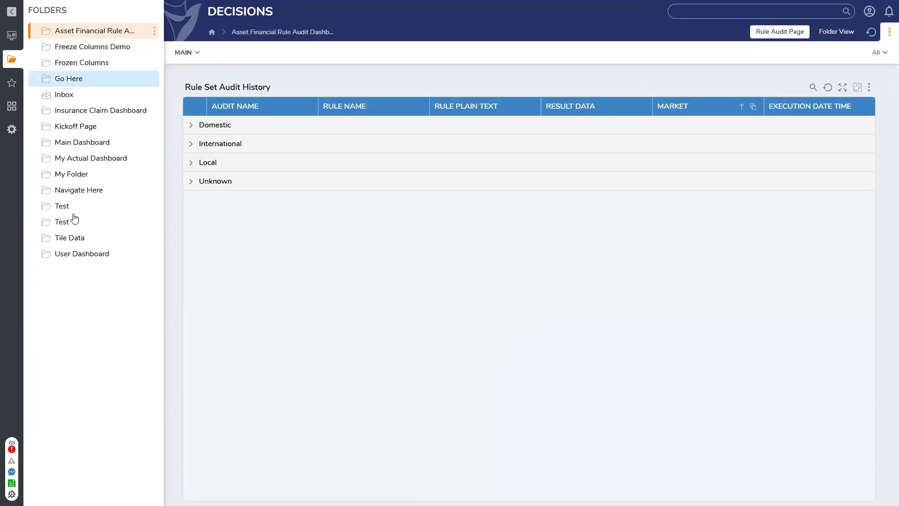
{"action": "left_click", "coordinate": [11, 35]}
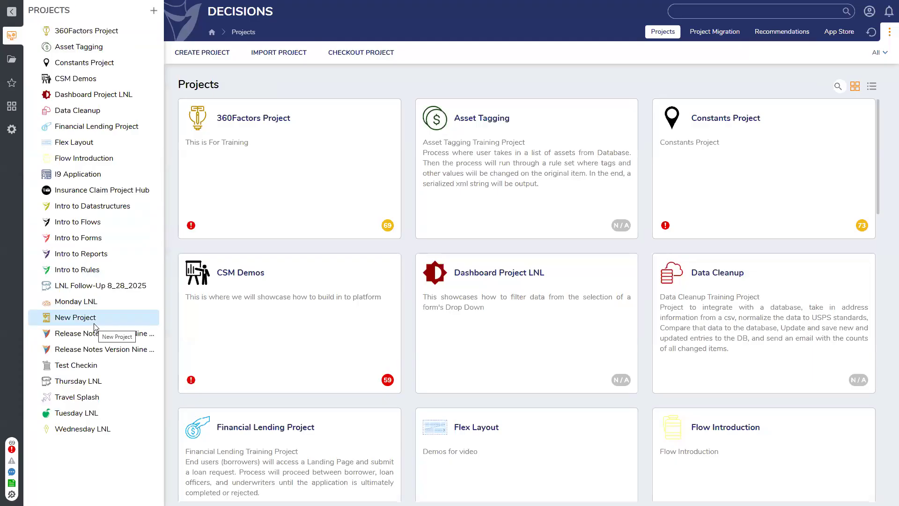
{"action": "left_click", "coordinate": [99, 428]}
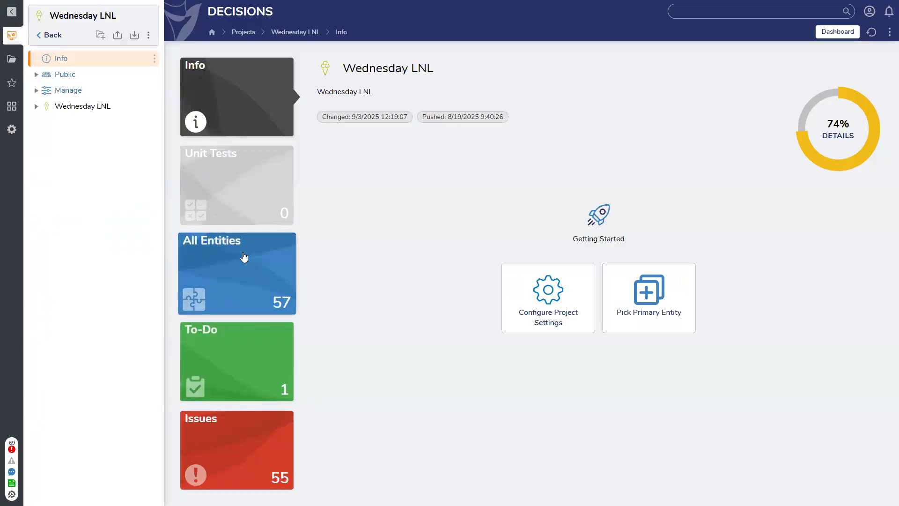
{"action": "left_click", "coordinate": [68, 107]}
{"action": "left_click", "coordinate": [260, 154]}
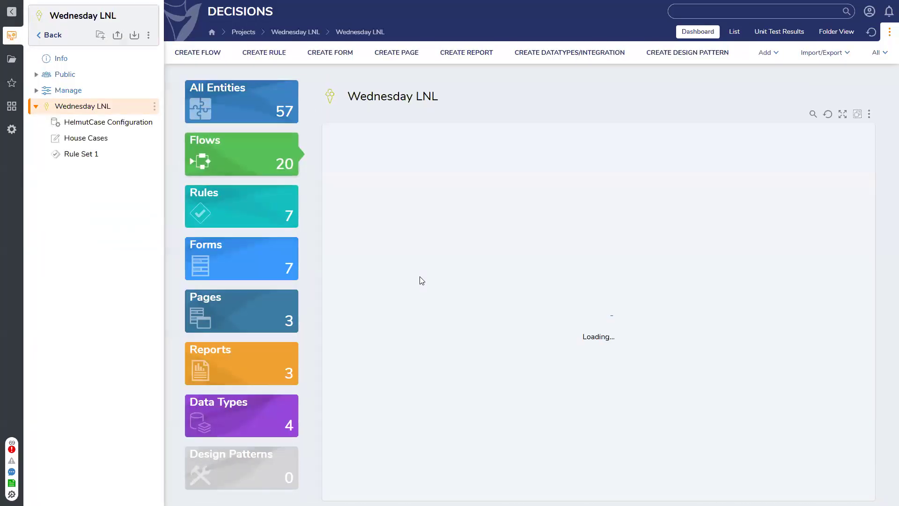
{"action": "double_click", "coordinate": [365, 319]}
Step: Set AddAccountToGroups' Context Type to System and save Flow 1
{"action": "left_click", "coordinate": [366, 182]}
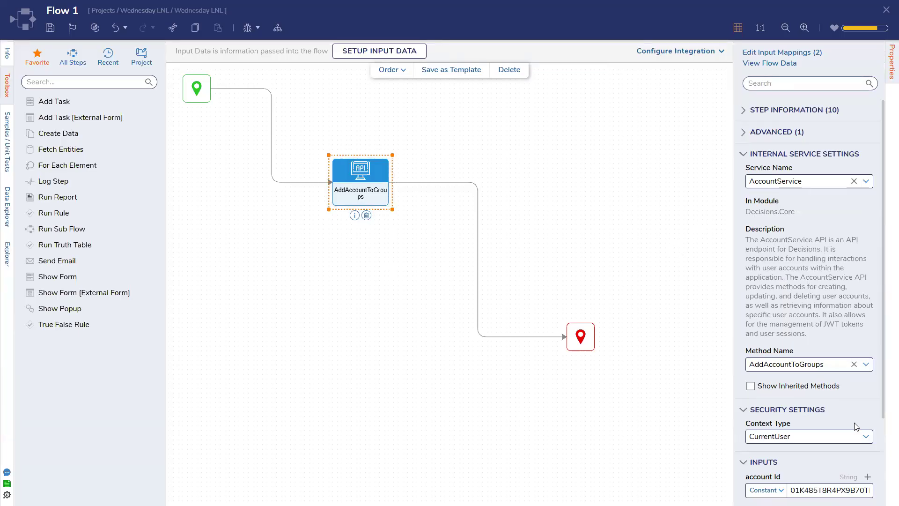
{"action": "scroll", "coordinate": [857, 427], "scroll_direction": "down", "scroll_amount": 1}
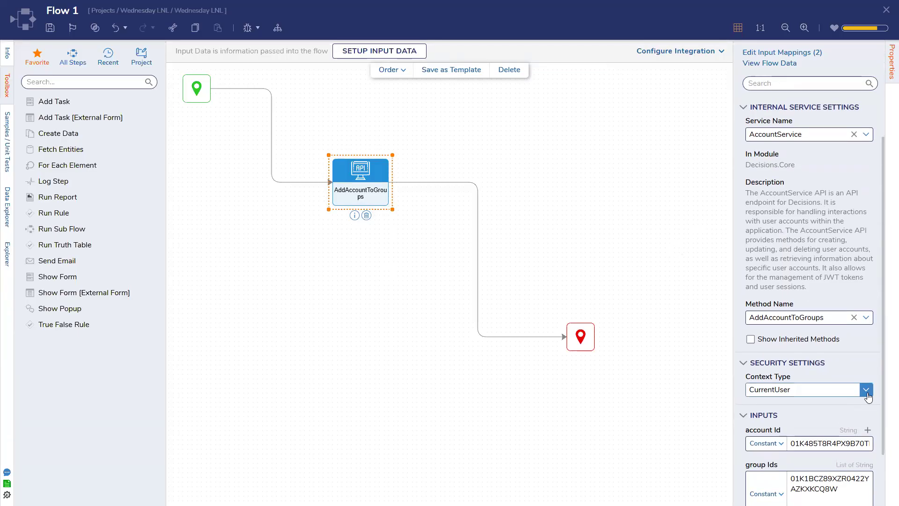
{"action": "left_click", "coordinate": [866, 393]}
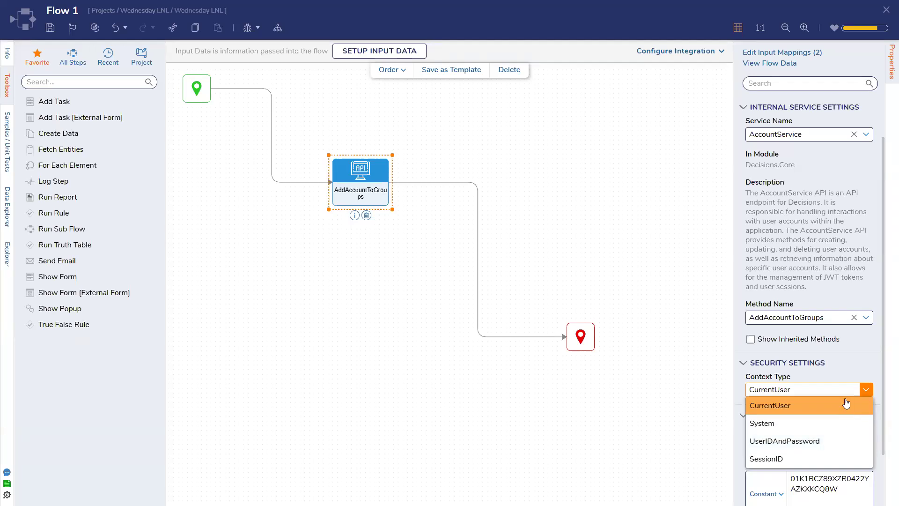
{"action": "left_click", "coordinate": [831, 422]}
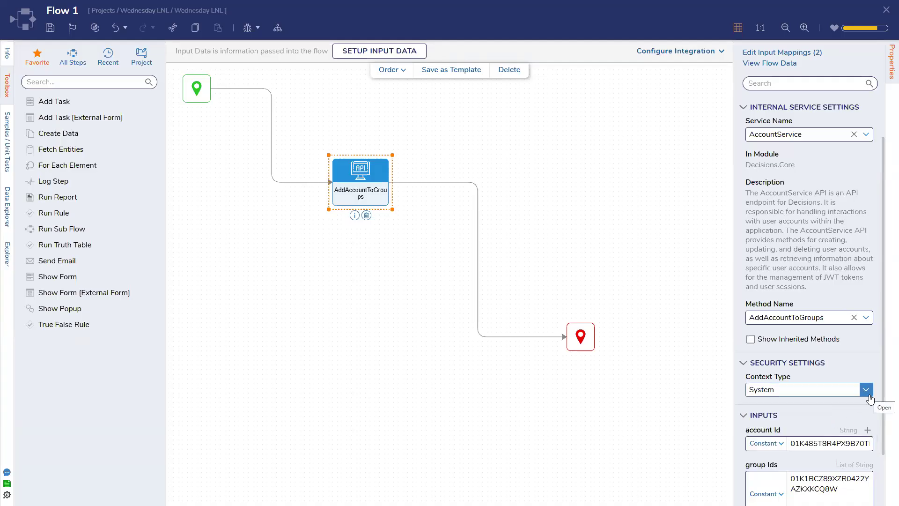
{"action": "left_click", "coordinate": [615, 385]}
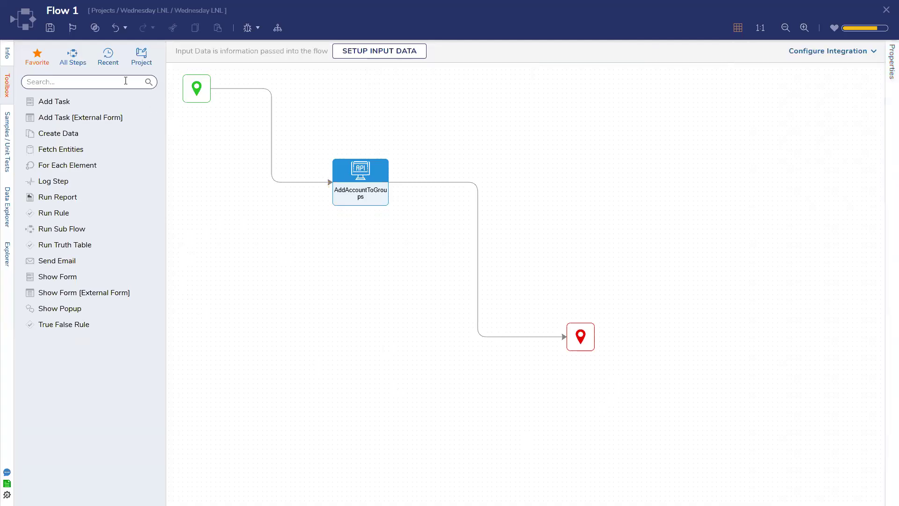
{"action": "left_click", "coordinate": [50, 28]}
{"action": "left_click", "coordinate": [567, 299]}
Step: Reselect AddAccountToGroups and scroll through its properties to review them
{"action": "left_click", "coordinate": [391, 183]}
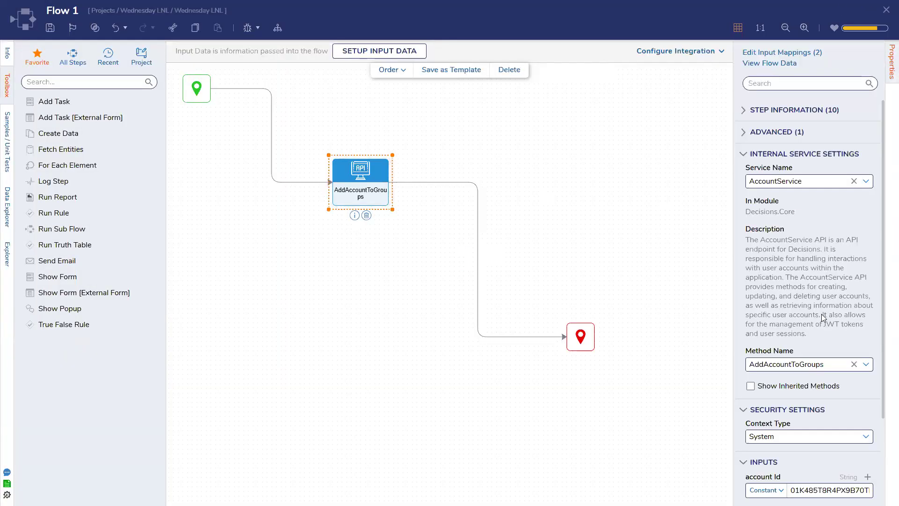
{"action": "scroll", "coordinate": [821, 314], "scroll_direction": "down", "scroll_amount": 3}
{"action": "scroll", "coordinate": [821, 314], "scroll_direction": "up", "scroll_amount": 3}
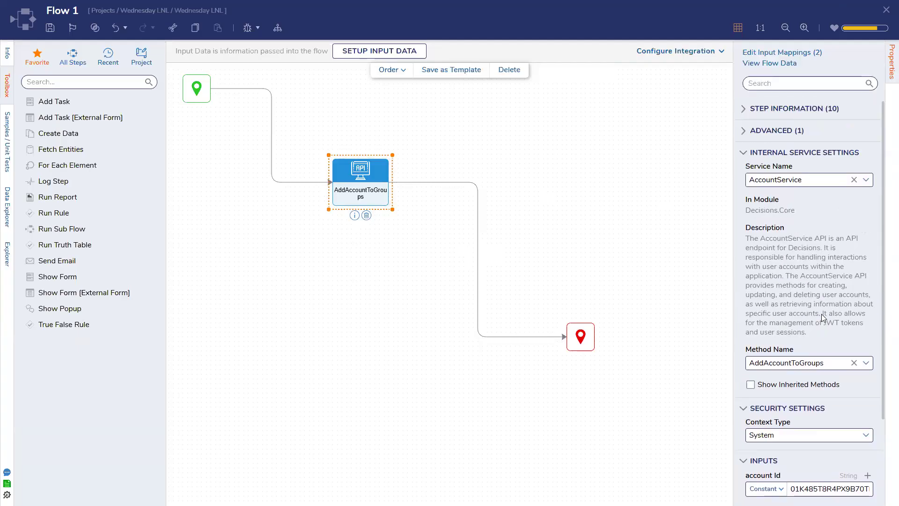
{"action": "scroll", "coordinate": [821, 313], "scroll_direction": "up", "scroll_amount": 1}
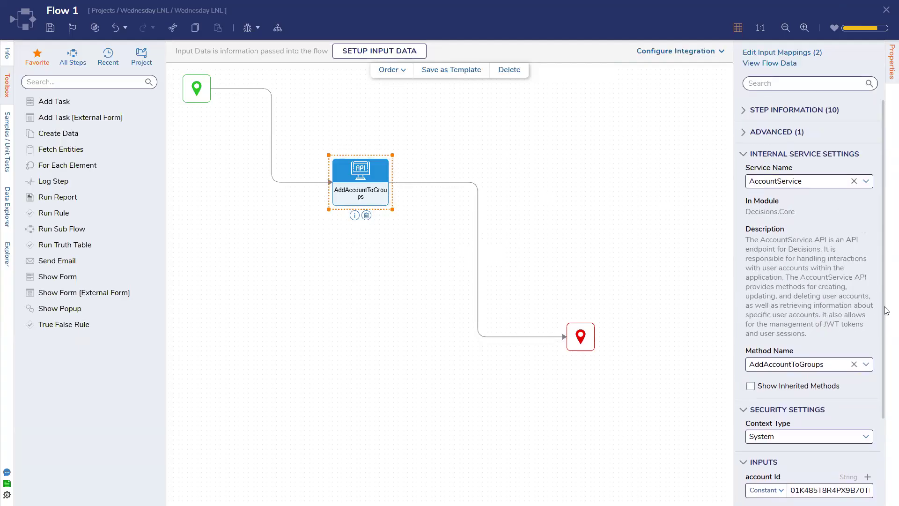
{"action": "scroll", "coordinate": [885, 345], "scroll_direction": "down", "scroll_amount": 3}
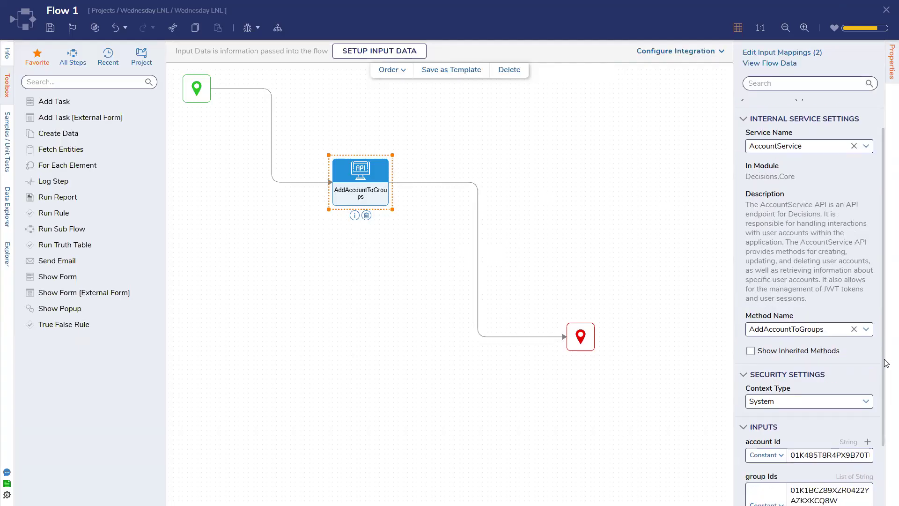
{"action": "scroll", "coordinate": [886, 377], "scroll_direction": "up", "scroll_amount": 3}
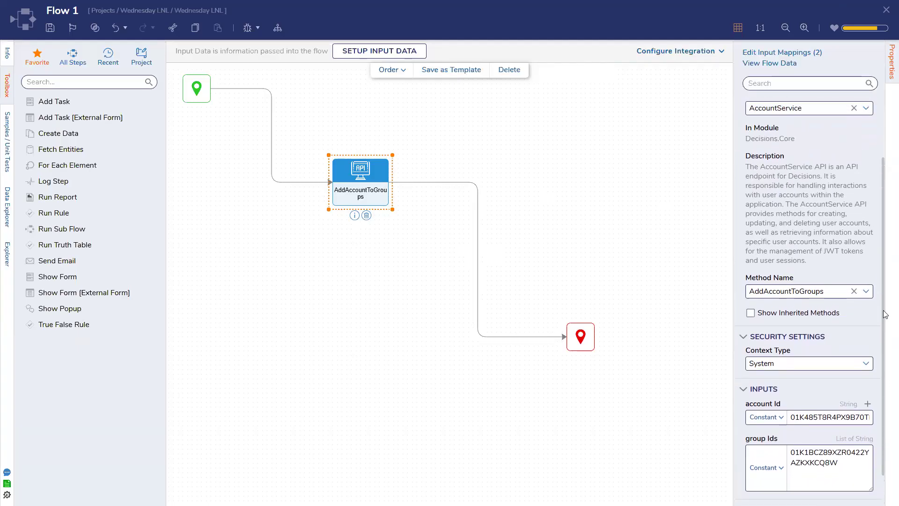
{"action": "left_click", "coordinate": [50, 28]}
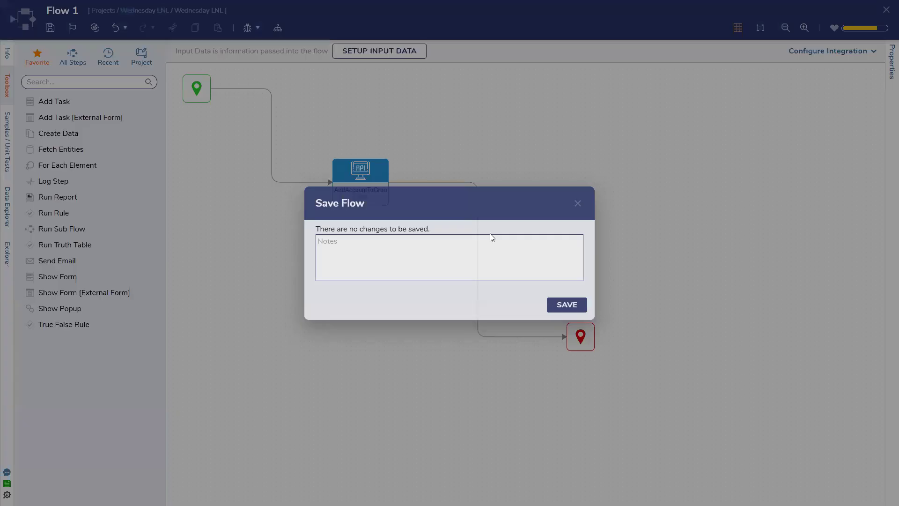
{"action": "left_click", "coordinate": [564, 304]}
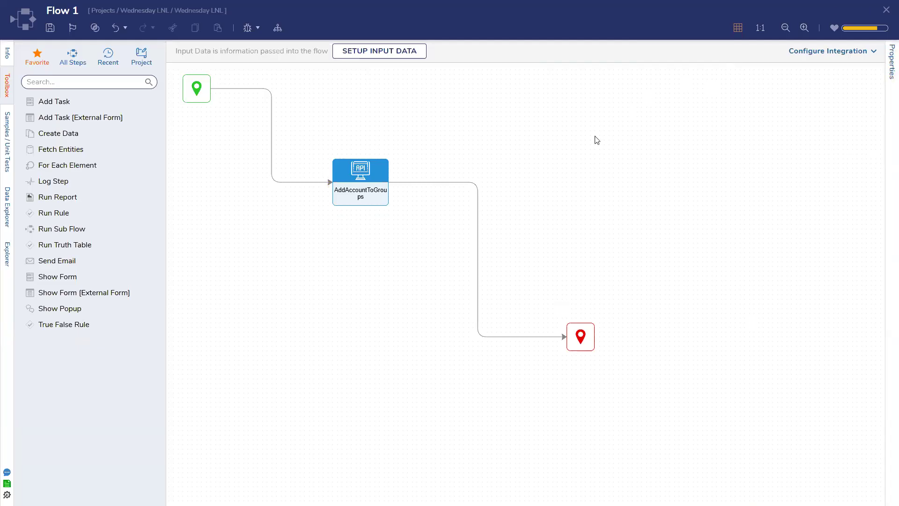
{"action": "left_click", "coordinate": [356, 205]}
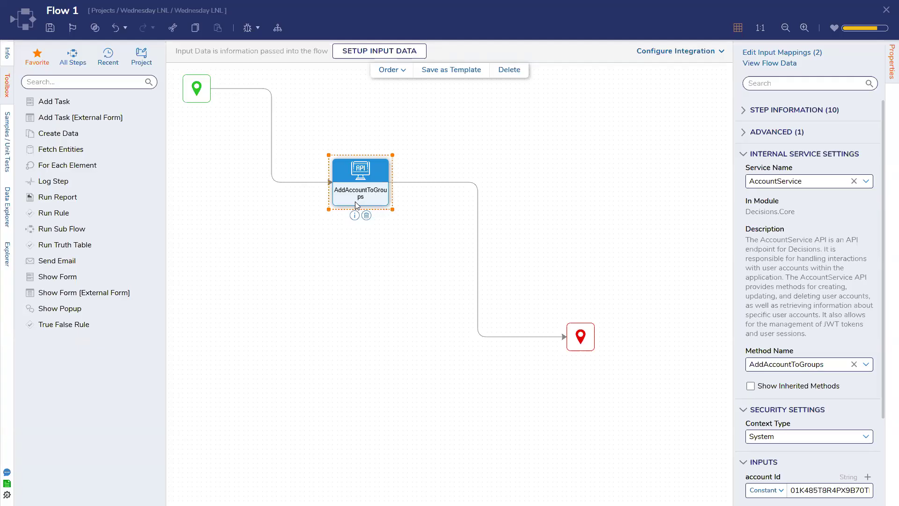
Step: Switch between the end step and AddAccountToGroups to inspect their properties
{"action": "left_click", "coordinate": [519, 218]}
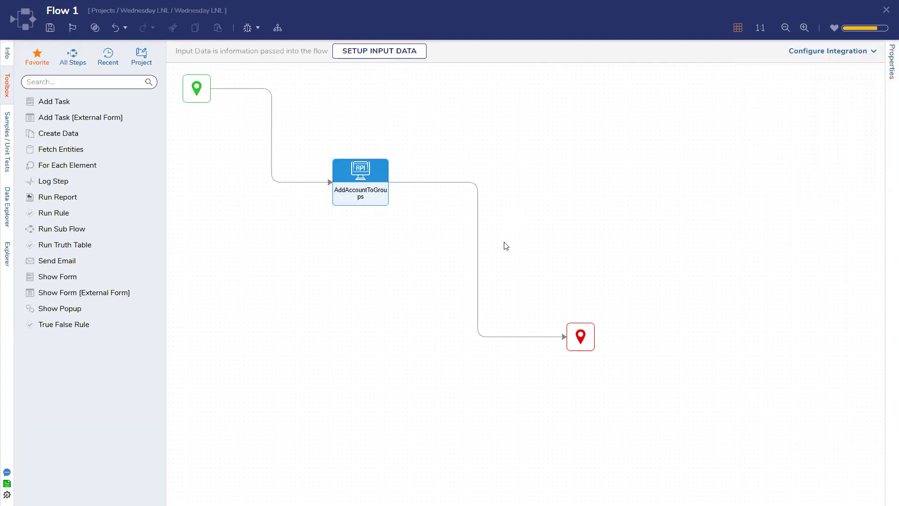
{"action": "left_click", "coordinate": [582, 338]}
{"action": "left_click", "coordinate": [466, 198]}
{"action": "left_click", "coordinate": [361, 184]}
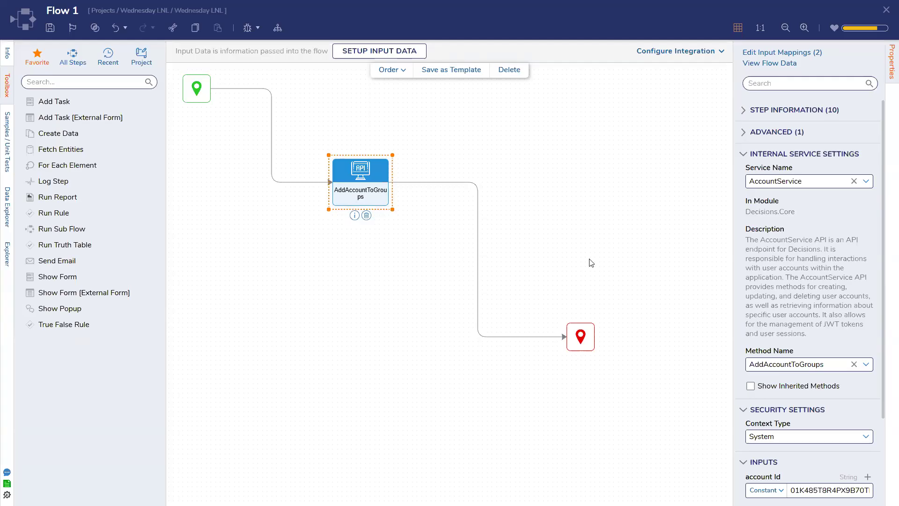
{"action": "left_click", "coordinate": [590, 260]}
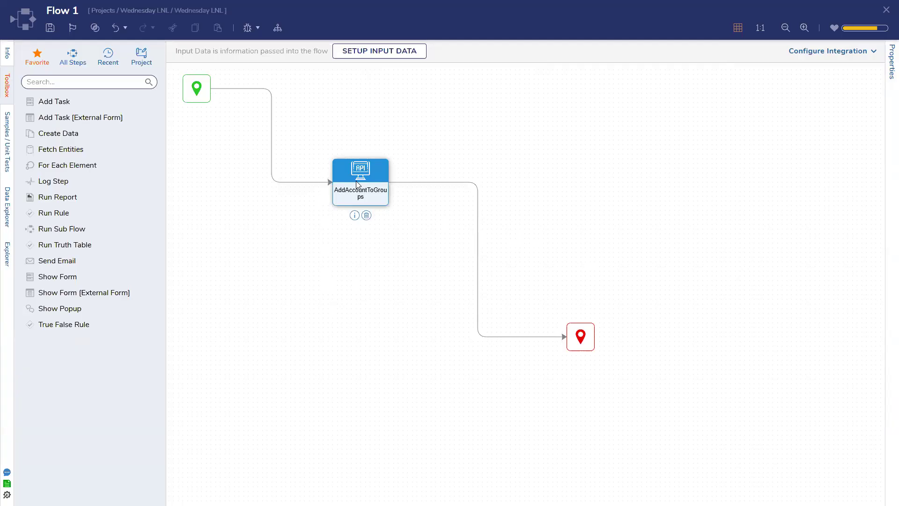
{"action": "left_click", "coordinate": [581, 344]}
Step: Review AddAccountToGroups' service settings and method, then leave the flow for system settings
{"action": "left_click", "coordinate": [505, 234]}
{"action": "left_click", "coordinate": [377, 182]}
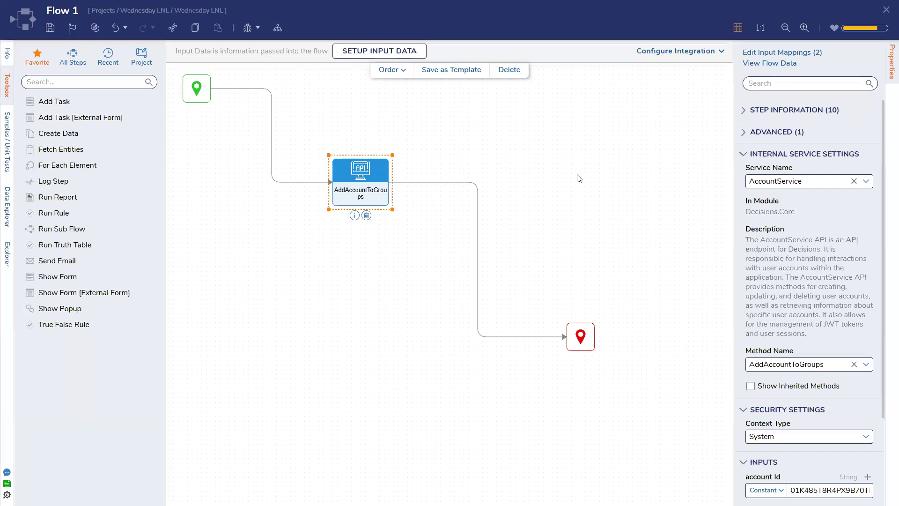
{"action": "left_click", "coordinate": [579, 179]}
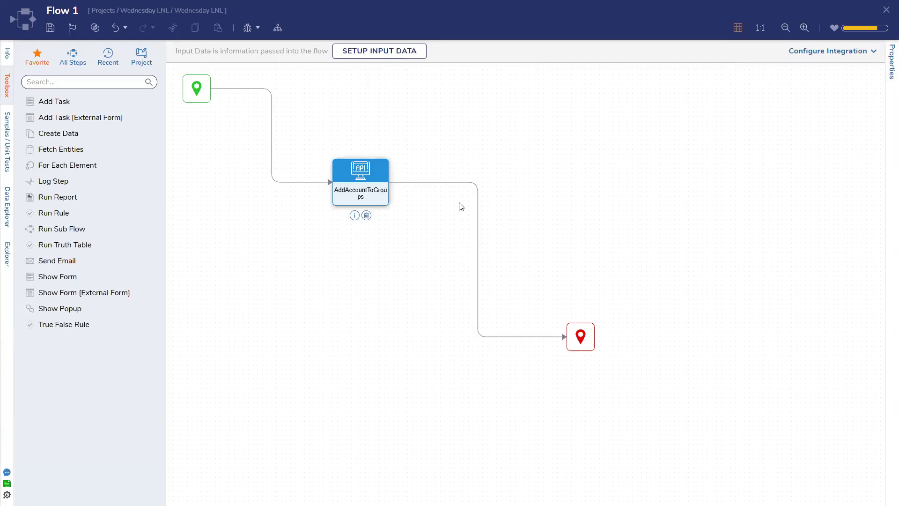
{"action": "left_click", "coordinate": [377, 187]}
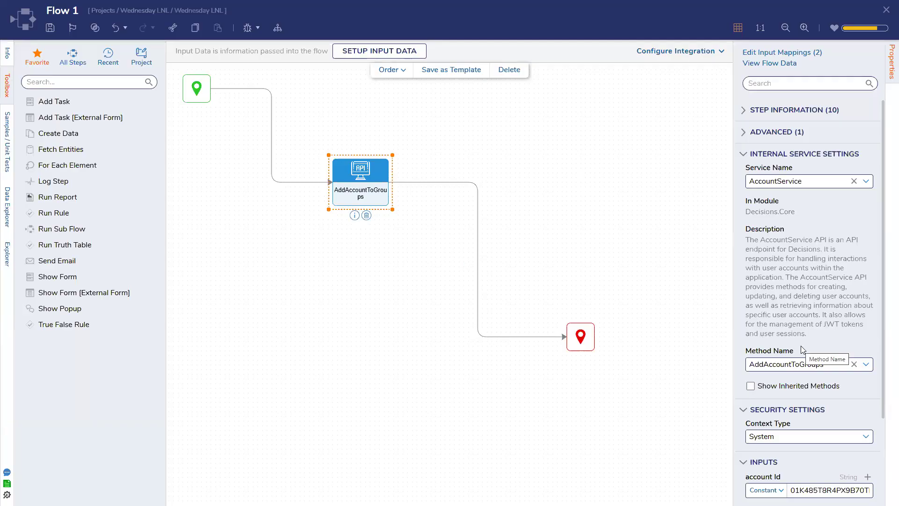
{"action": "left_click", "coordinate": [727, 198]}
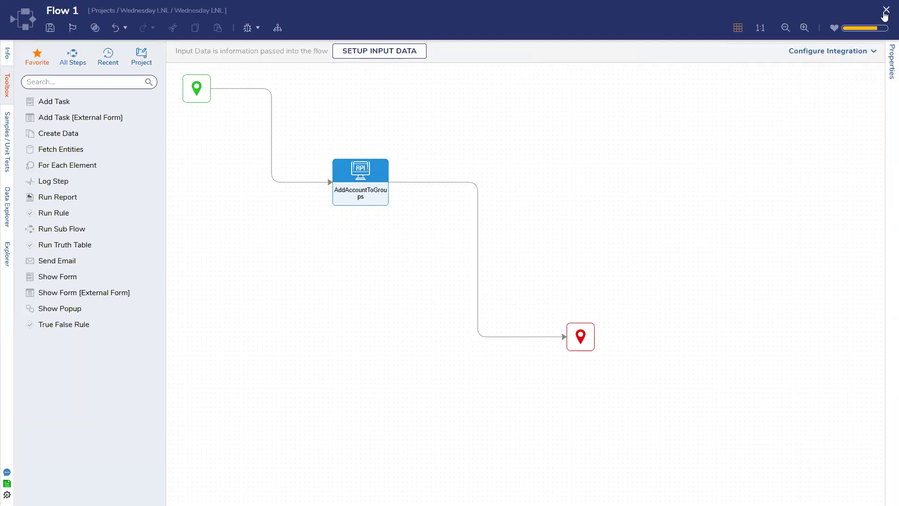
{"action": "left_click", "coordinate": [12, 129]}
Step: Open Security > Accounts and select the second account's ID from Get Account ID
{"action": "left_click", "coordinate": [69, 129]}
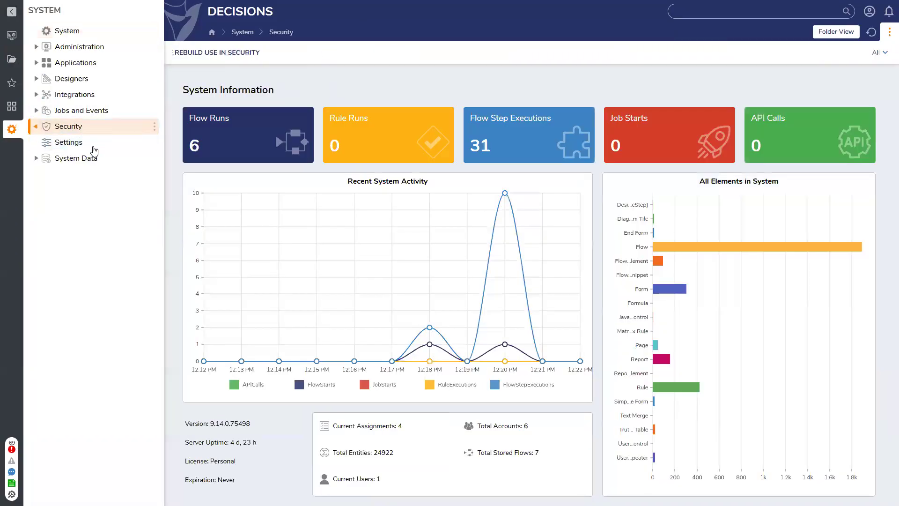
{"action": "left_click", "coordinate": [90, 145]}
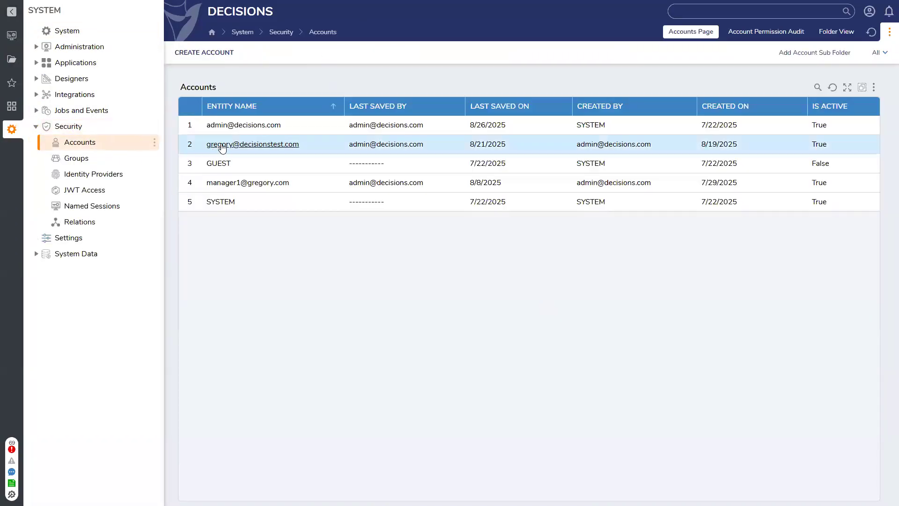
{"action": "right_click", "coordinate": [222, 147]}
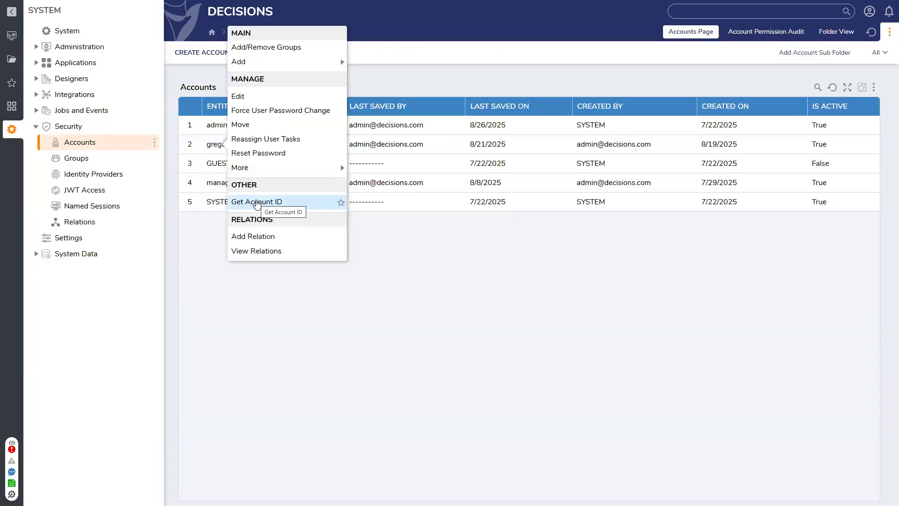
{"action": "left_click", "coordinate": [256, 202]}
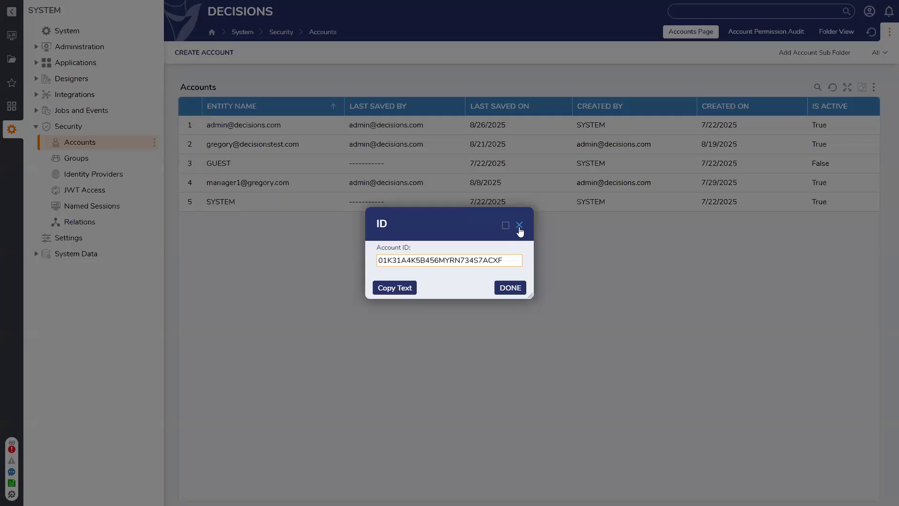
{"action": "left_click_drag", "start_coordinate": [511, 260], "coordinate": [352, 260]}
{"action": "key", "text": "ctrl+c"}
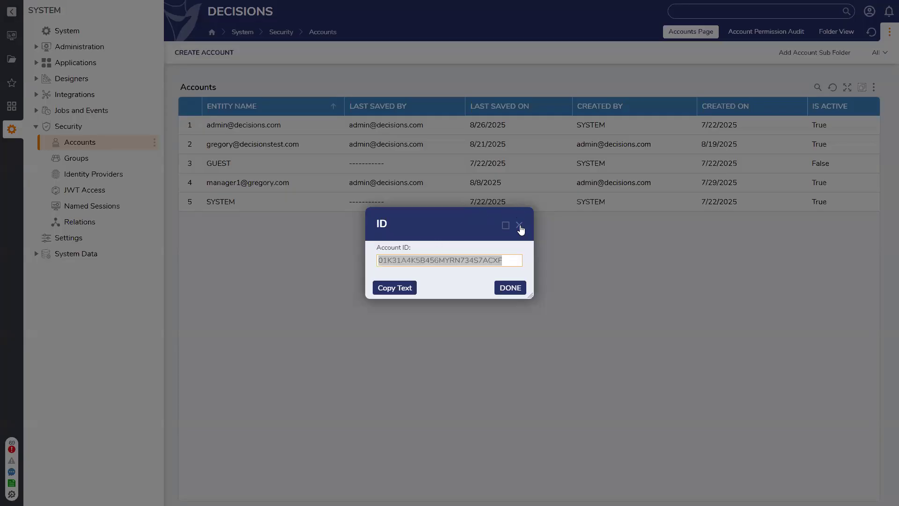
{"action": "left_click", "coordinate": [519, 225]}
Step: Search globally for the copied account ID, then clear the search
{"action": "left_click", "coordinate": [714, 11]}
{"action": "key", "text": "ctrl+v"}
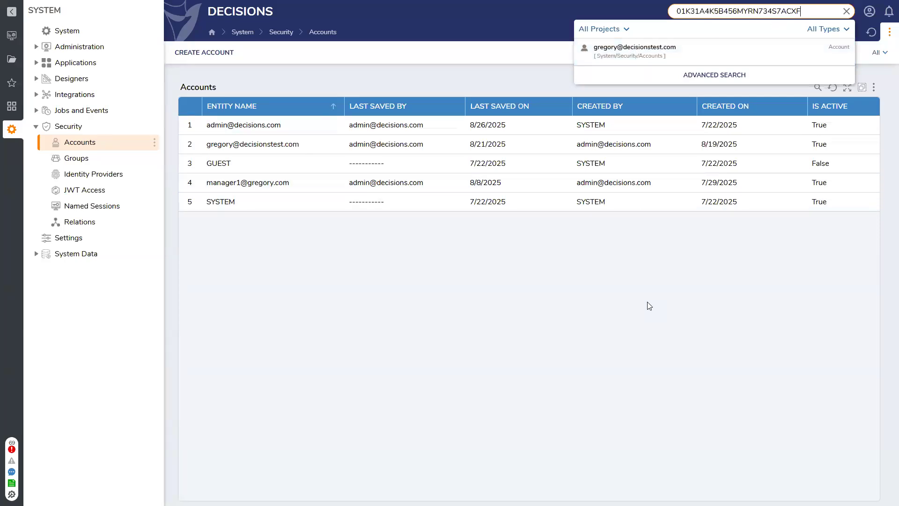
{"action": "left_click", "coordinate": [846, 11]}
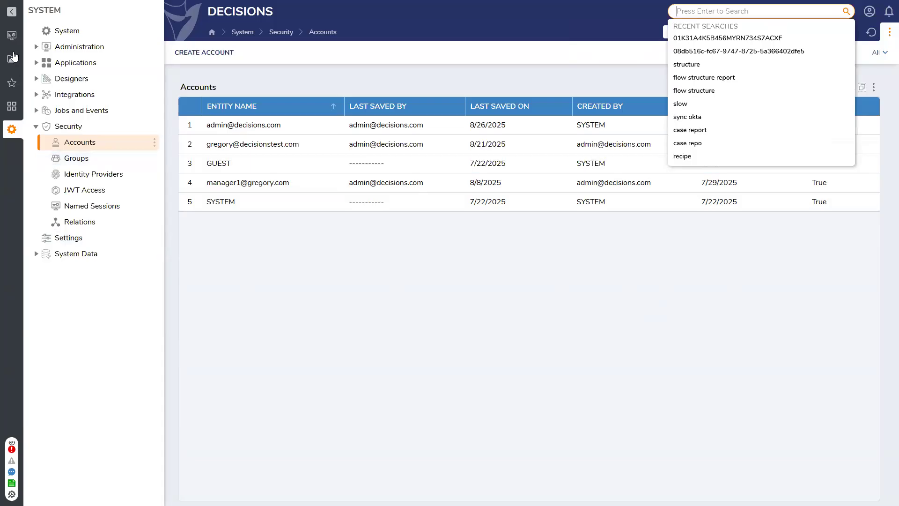
Step: Go back to the Wednesday LNL project's Forms list, briefly opening and closing Display Info
{"action": "left_click", "coordinate": [11, 38]}
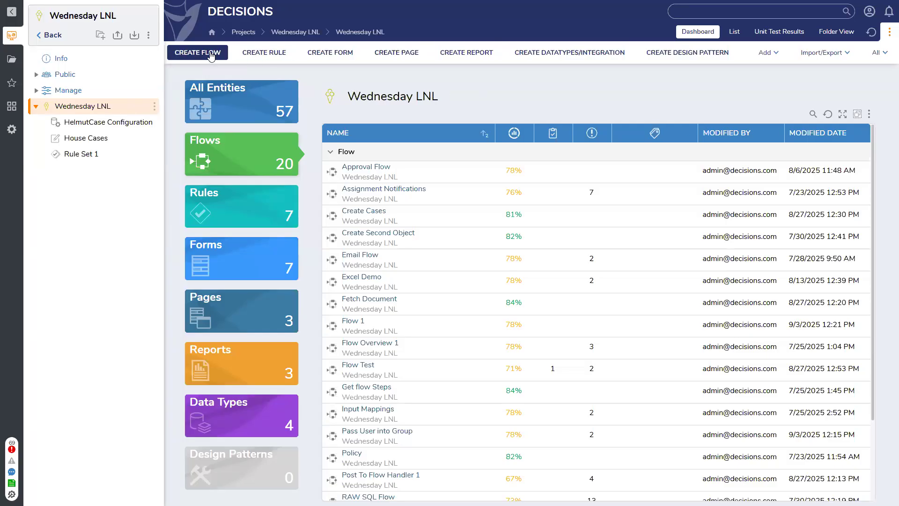
{"action": "left_click", "coordinate": [245, 260]}
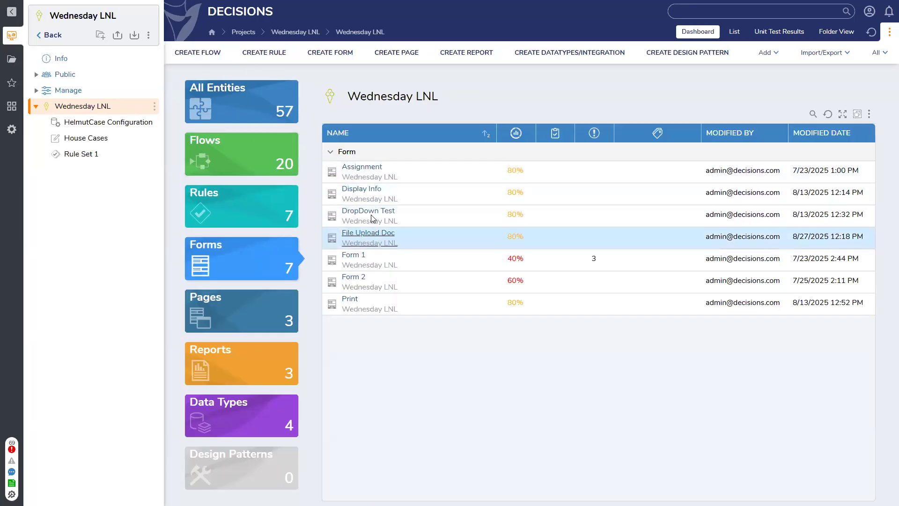
{"action": "left_click", "coordinate": [367, 192]}
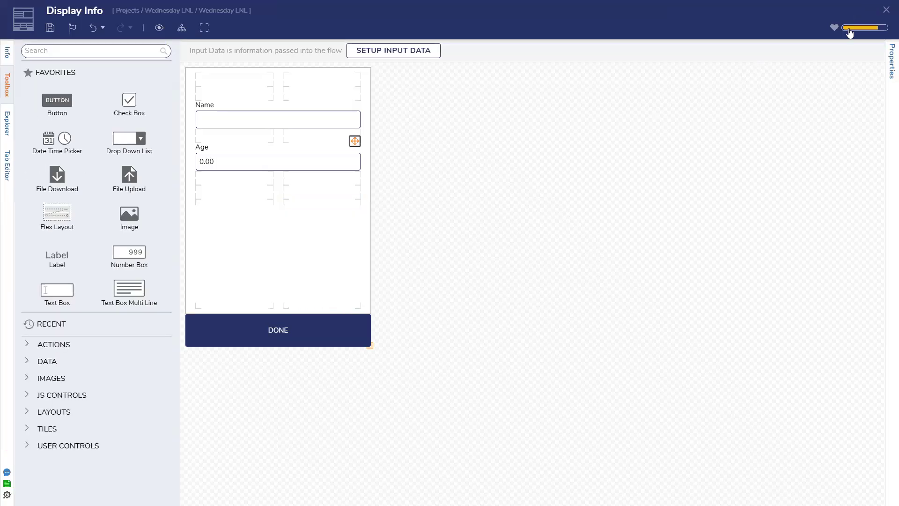
{"action": "left_click", "coordinate": [886, 10]}
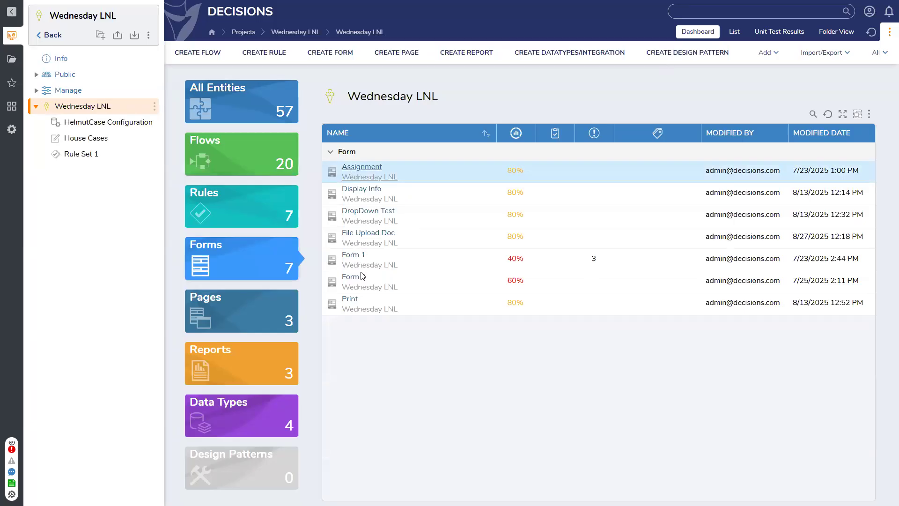
Step: Open Form 1 and delete its Department dropdown
{"action": "left_click", "coordinate": [353, 255]}
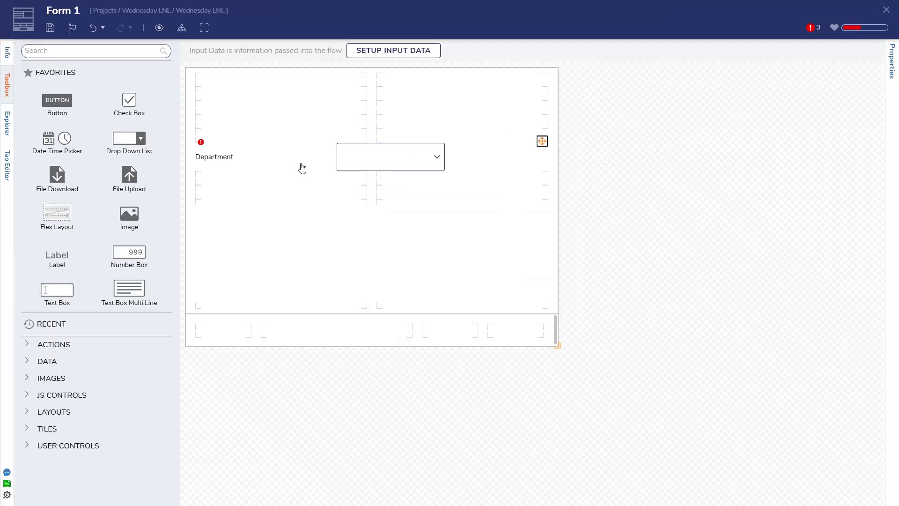
{"action": "left_click", "coordinate": [215, 158]}
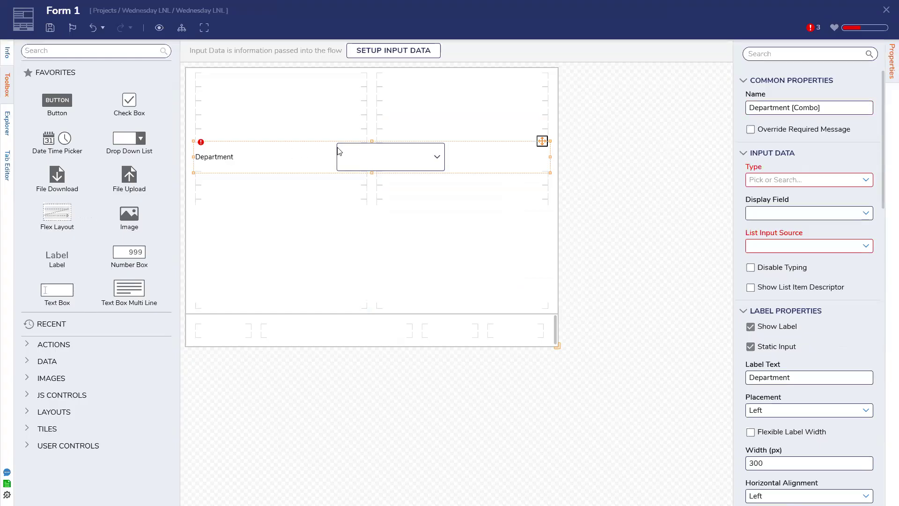
{"action": "key", "text": "Delete"}
Step: Place a Data Grid (Advanced) on the form and resize it into the lower part
{"action": "left_click", "coordinate": [97, 52]}
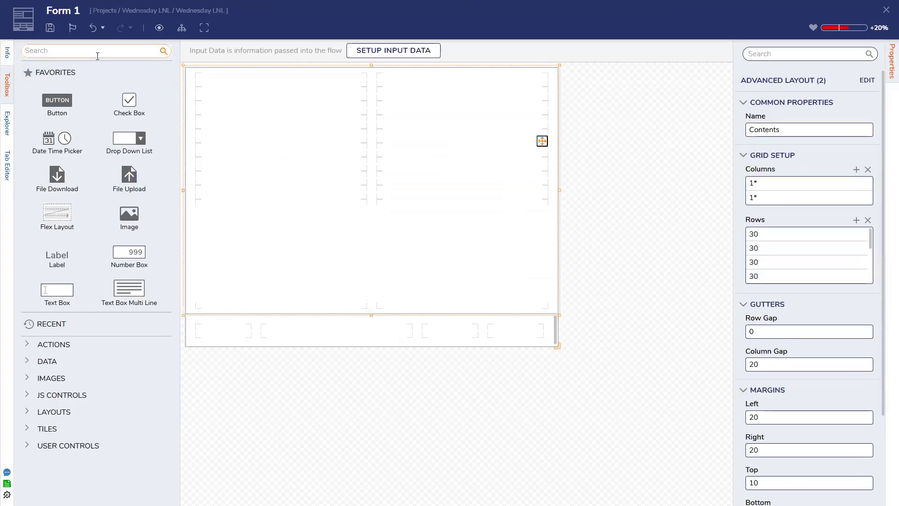
{"action": "type", "text": "advanced"}
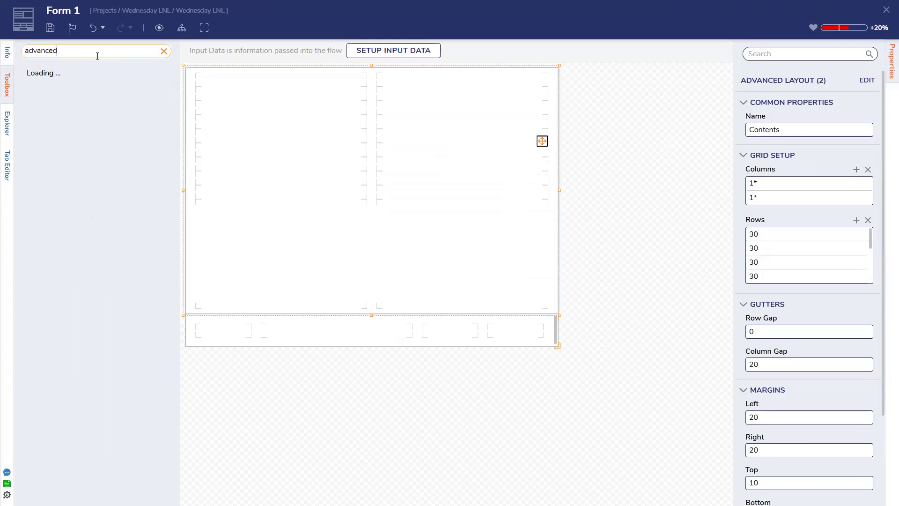
{"action": "left_click_drag", "start_coordinate": [71, 74], "coordinate": [504, 87]}
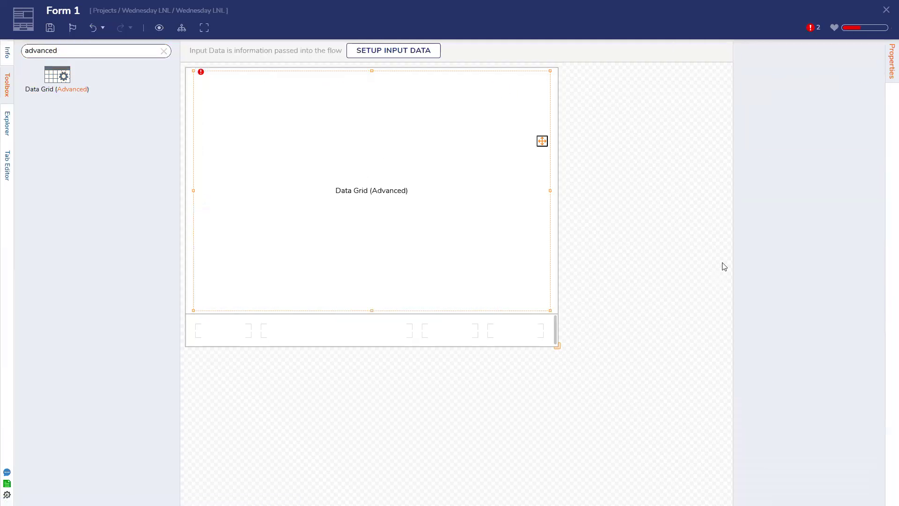
{"action": "left_click_drag", "start_coordinate": [371, 70], "coordinate": [505, 283]}
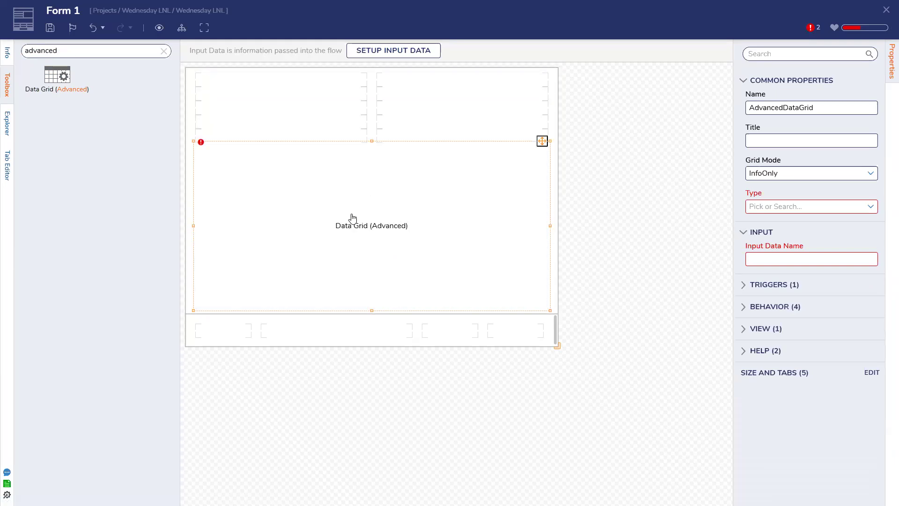
{"action": "left_click_drag", "start_coordinate": [371, 141], "coordinate": [371, 168]}
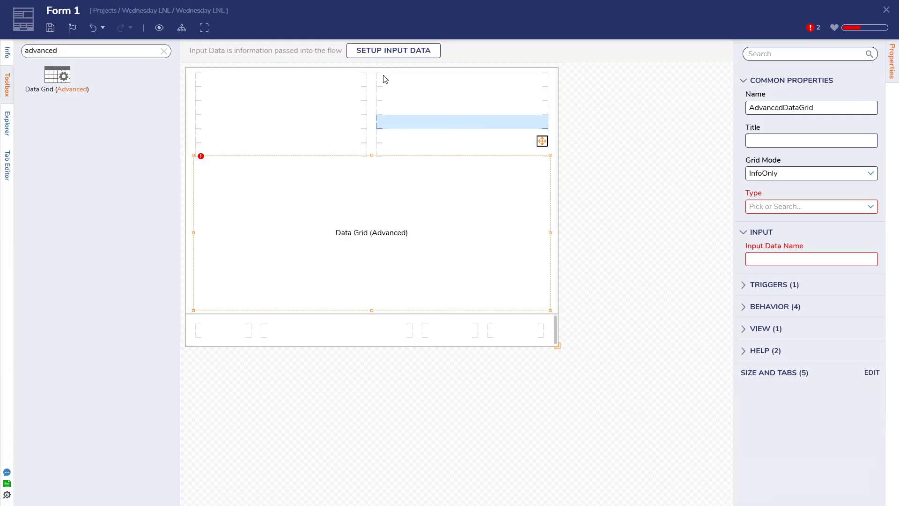
Step: Add a button named Done to the form's bottom row
{"action": "left_click", "coordinate": [164, 51]}
{"action": "left_click_drag", "start_coordinate": [65, 107], "coordinate": [535, 336]}
{"action": "type", "text": "D"}
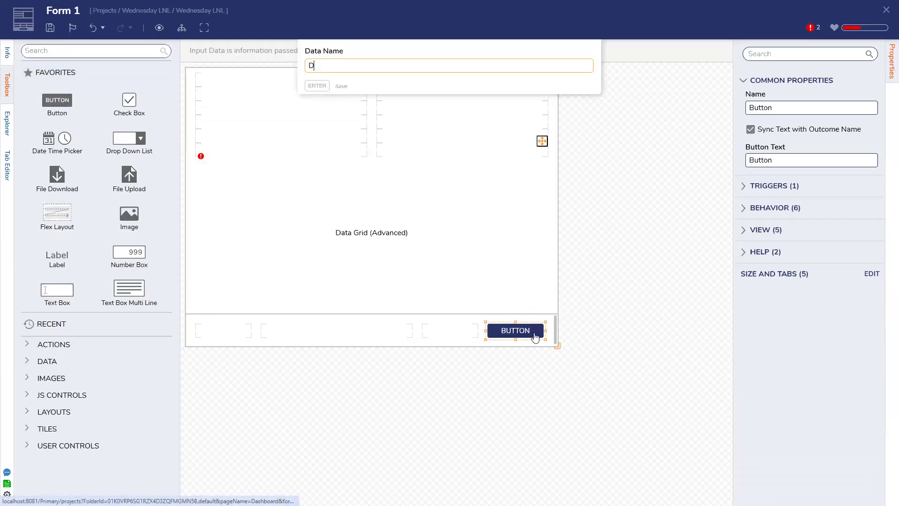
{"action": "type", "text": "one"}
{"action": "key", "text": "Return"}
Step: Save the form, then select the data grid to view its grid modes
{"action": "left_click", "coordinate": [52, 29]}
{"action": "left_click", "coordinate": [566, 300]}
{"action": "left_click", "coordinate": [487, 231]}
{"action": "left_click", "coordinate": [870, 174]}
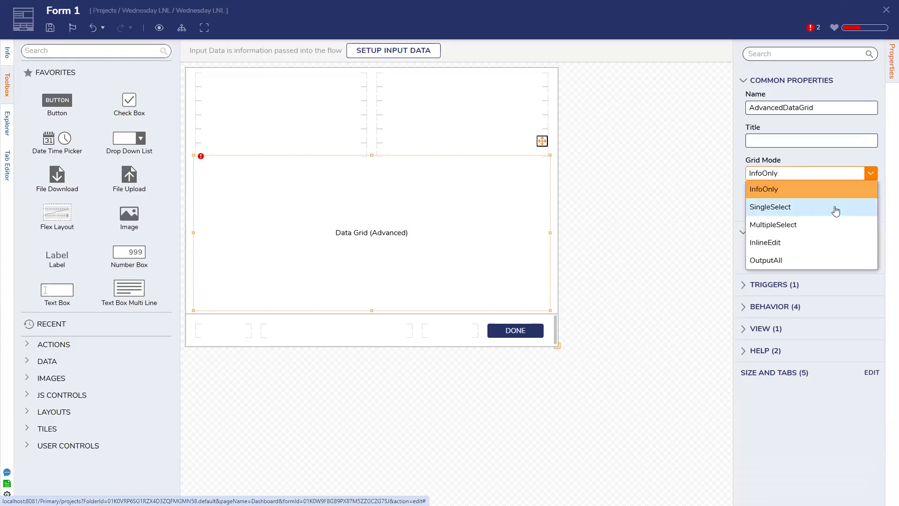
Step: Make the grid single-row selectable with data type Account
{"action": "left_click", "coordinate": [785, 207]}
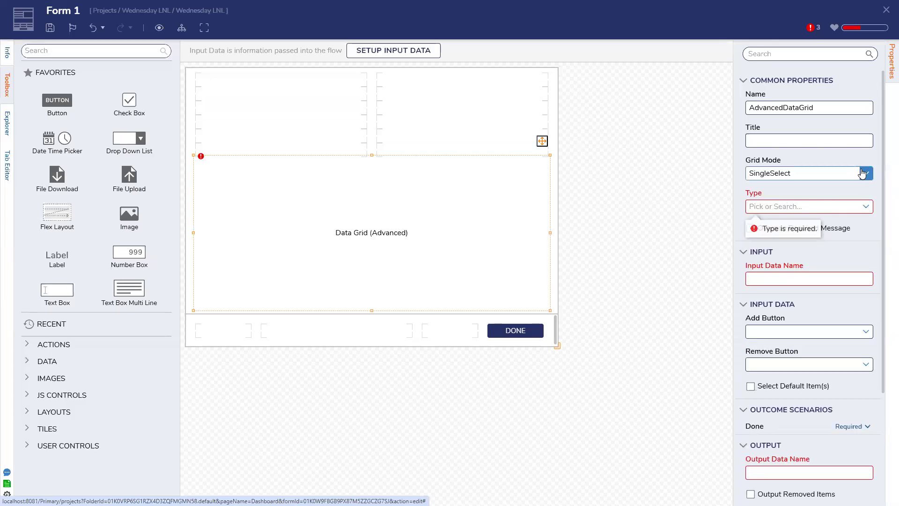
{"action": "left_click", "coordinate": [866, 206]}
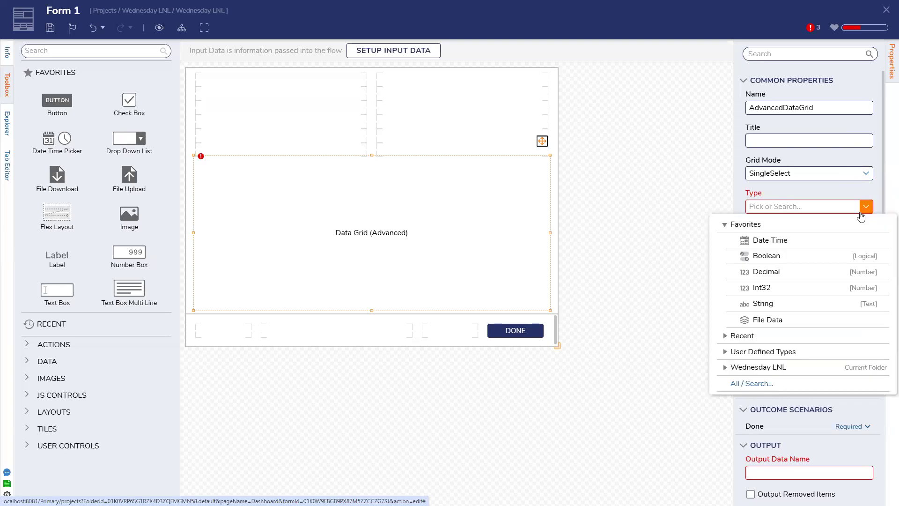
{"action": "type", "text": "account"}
{"action": "left_click", "coordinate": [781, 226]}
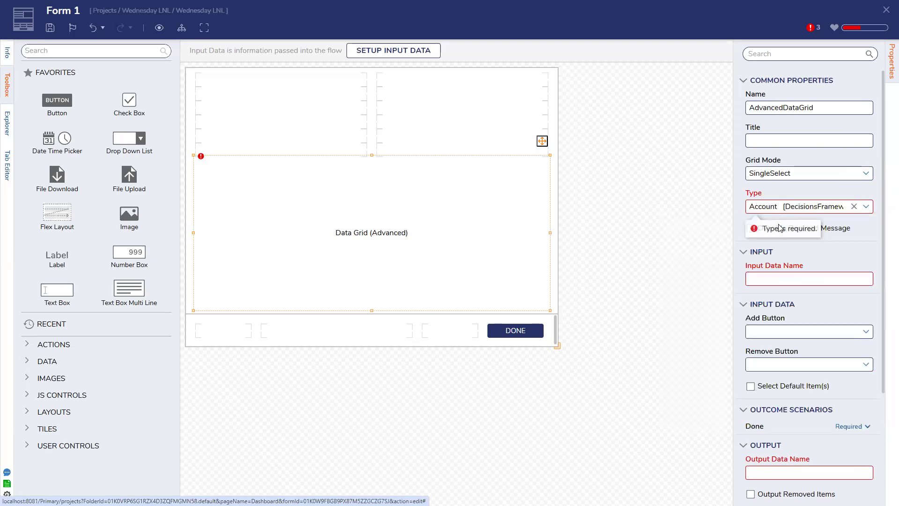
Step: Feed the grid's input data from MyAccounts
{"action": "left_click", "coordinate": [797, 300]}
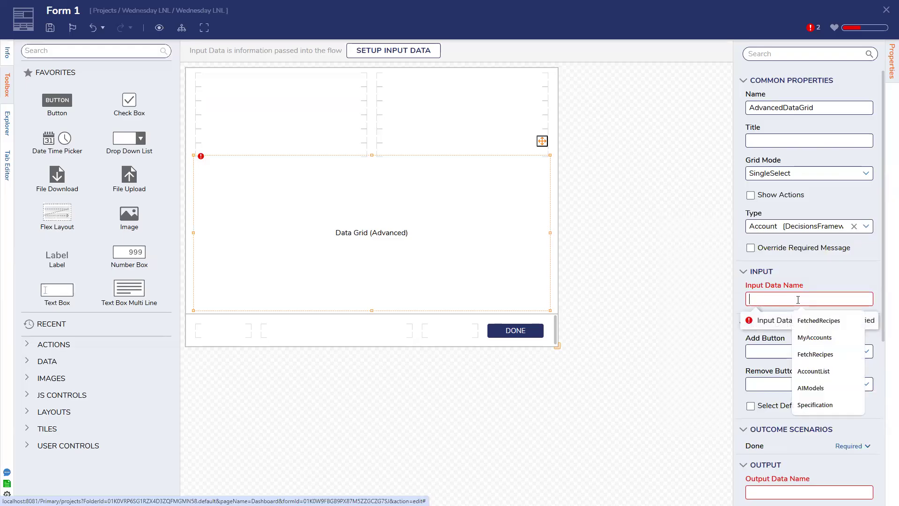
{"action": "left_click", "coordinate": [815, 371]}
{"action": "left_click", "coordinate": [818, 338]}
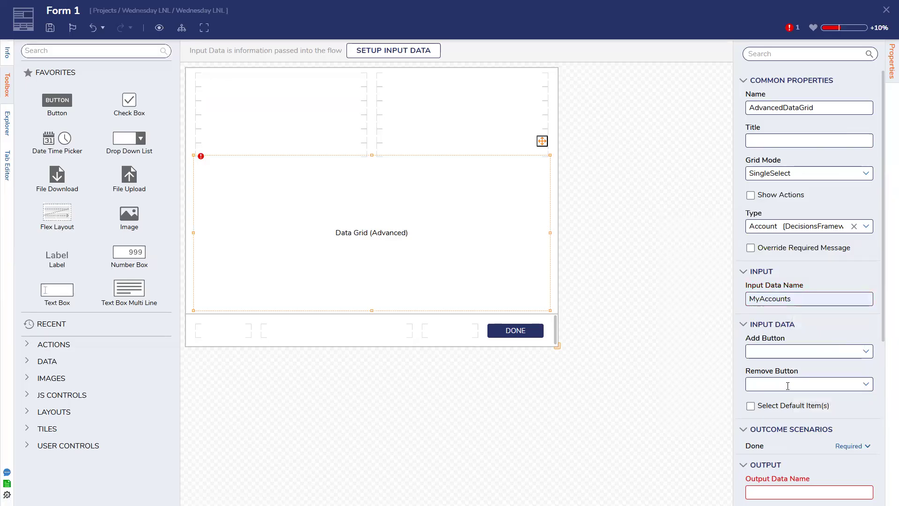
{"action": "scroll", "coordinate": [800, 368], "scroll_direction": "down", "scroll_amount": 2}
Step: Name the grid's output data SelectedAccount
{"action": "left_click", "coordinate": [802, 353]}
{"action": "type", "text": "SelectedAccoun"}
{"action": "left_click", "coordinate": [820, 373]}
{"action": "scroll", "coordinate": [826, 391], "scroll_direction": "down", "scroll_amount": 2}
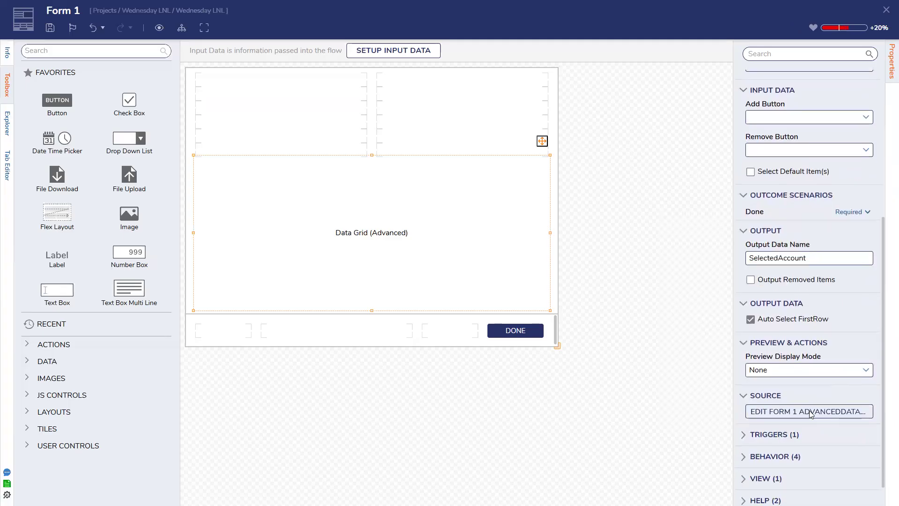
{"action": "left_click", "coordinate": [812, 412]}
Step: Add Email Address, Created By, Created On Date and User Type as report data fields, then save
{"action": "left_click", "coordinate": [298, 108]}
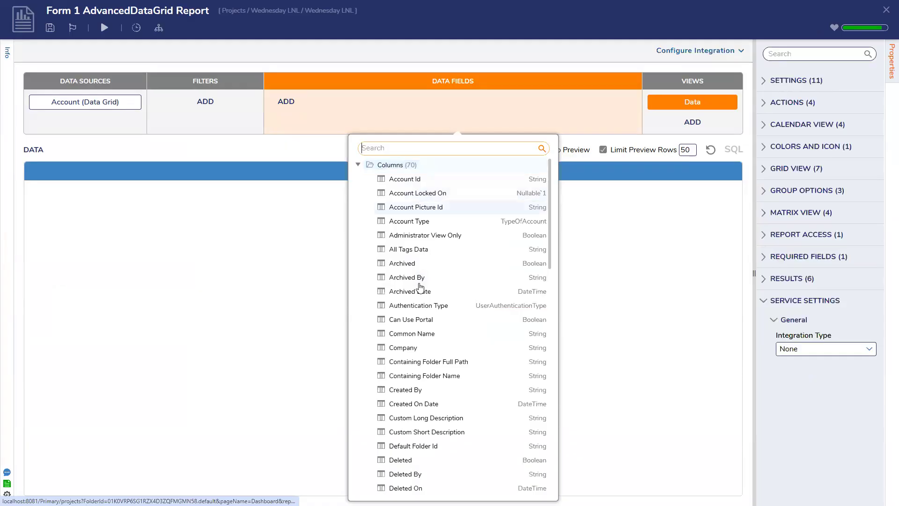
{"action": "scroll", "coordinate": [422, 178], "scroll_direction": "down", "scroll_amount": 2}
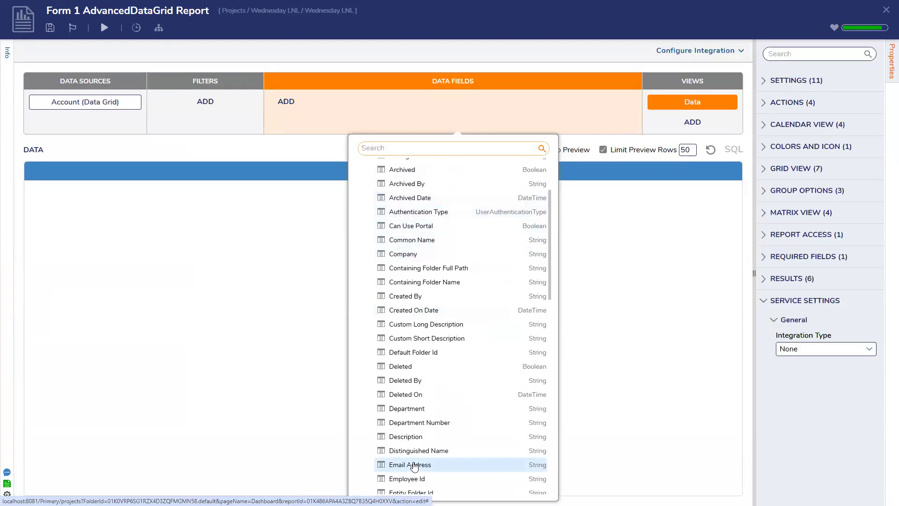
{"action": "left_click", "coordinate": [414, 467]}
{"action": "scroll", "coordinate": [430, 315], "scroll_direction": "down", "scroll_amount": 6}
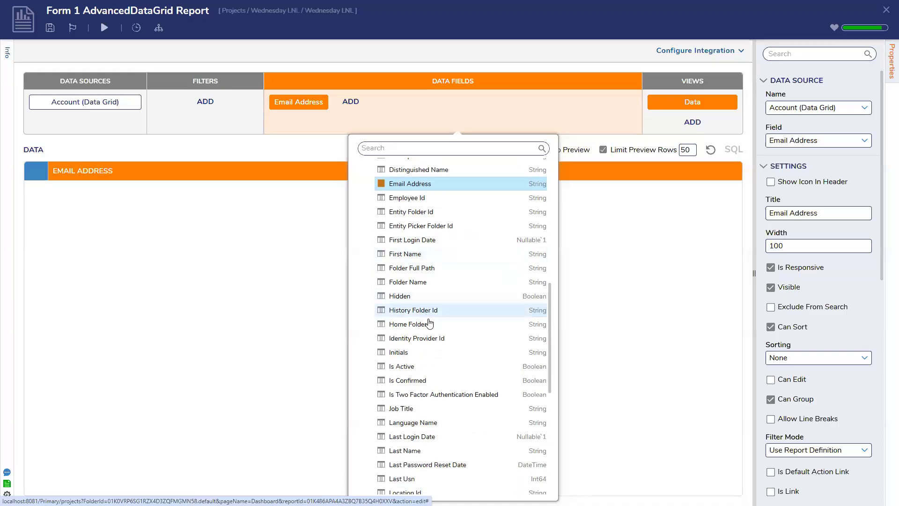
{"action": "scroll", "coordinate": [429, 313], "scroll_direction": "up", "scroll_amount": 6}
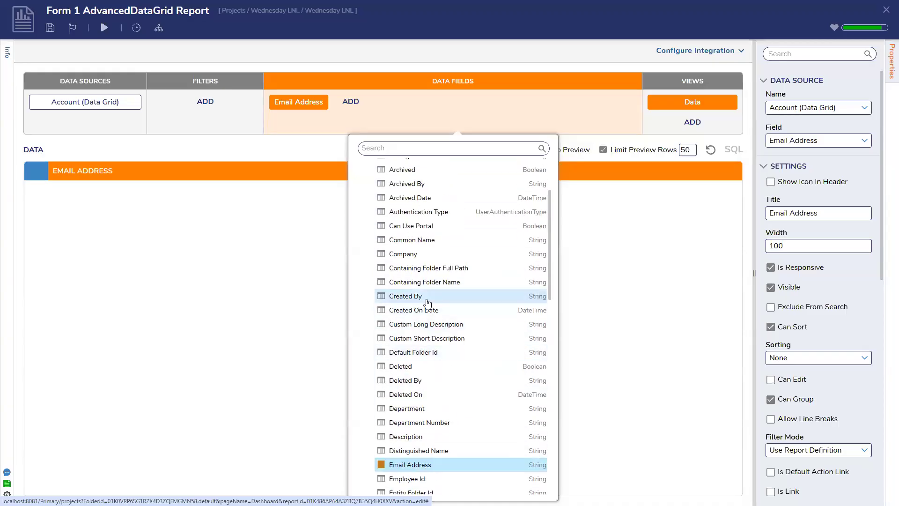
{"action": "left_click", "coordinate": [424, 297]}
{"action": "left_click", "coordinate": [442, 310]}
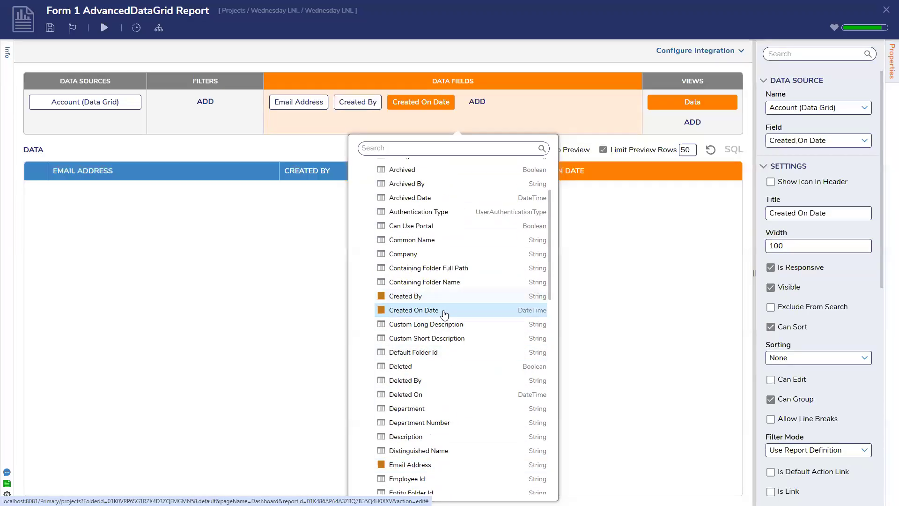
{"action": "scroll", "coordinate": [444, 314], "scroll_direction": "down", "scroll_amount": 14}
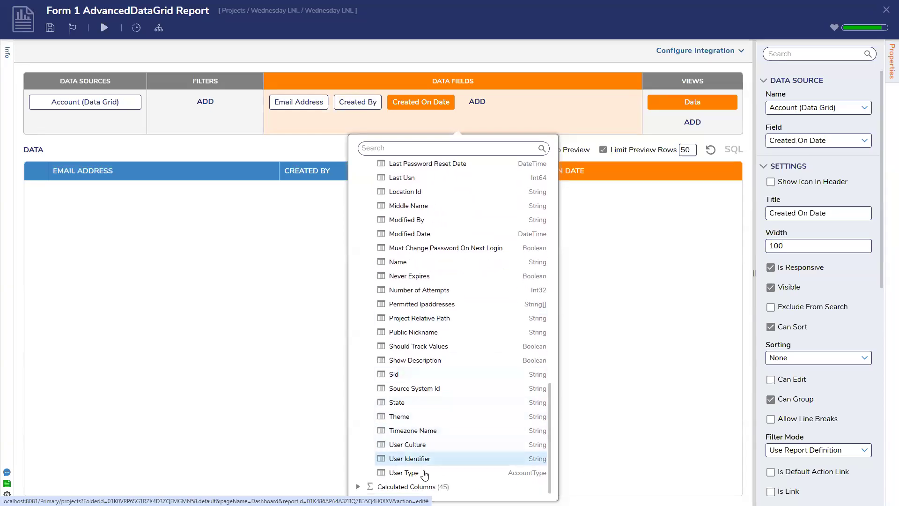
{"action": "left_click", "coordinate": [424, 473]}
{"action": "key", "text": "ctrl+s"}
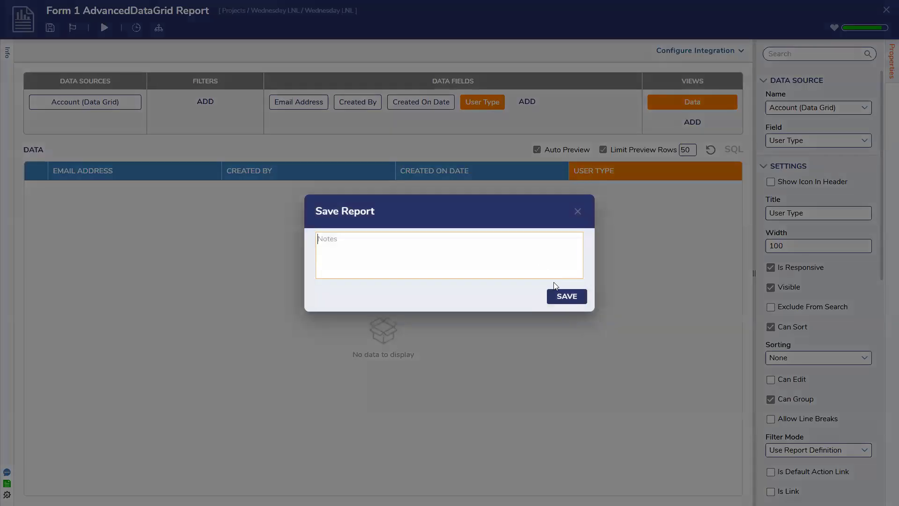
{"action": "left_click", "coordinate": [566, 296]}
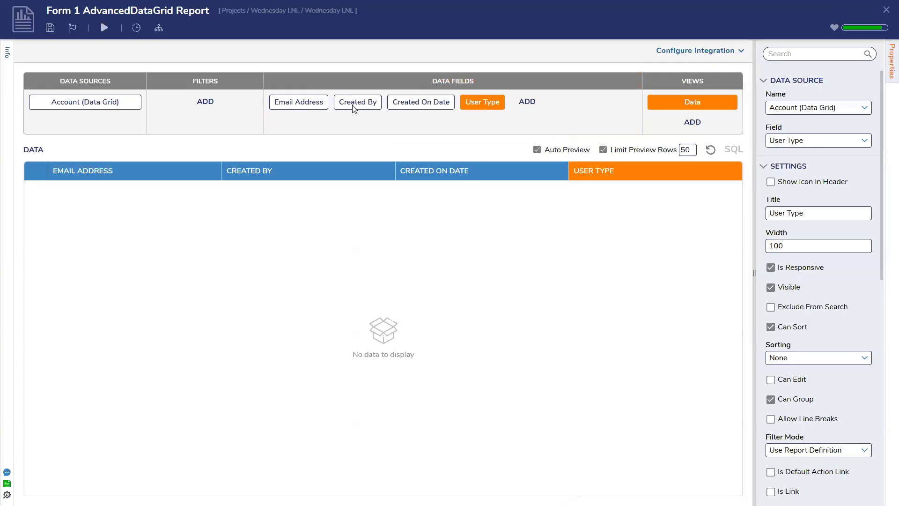
Step: Return from the report to Form 1 and save the form
{"action": "left_click", "coordinate": [886, 10]}
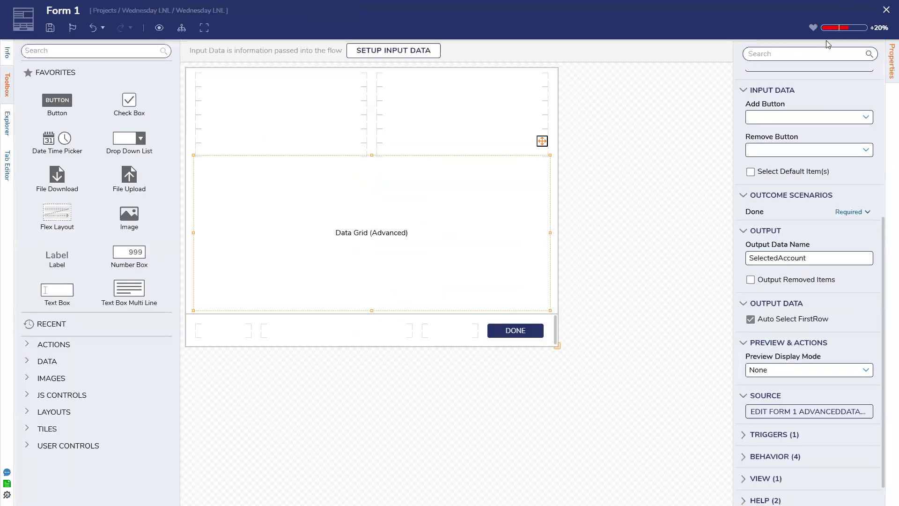
{"action": "left_click", "coordinate": [50, 29]}
{"action": "left_click", "coordinate": [563, 300]}
Step: Add Email and CreatedBy text boxes side by side in the top row and save
{"action": "left_click_drag", "start_coordinate": [57, 290], "coordinate": [280, 100]}
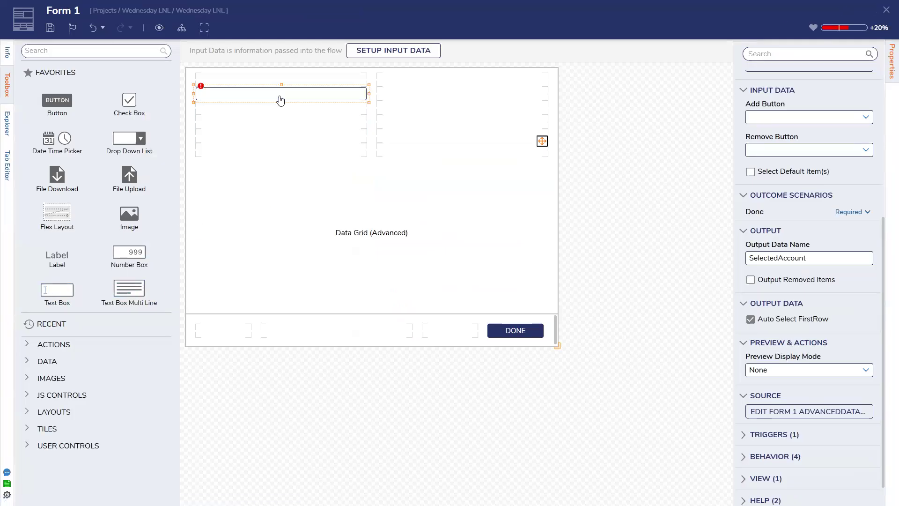
{"action": "type", "text": "Email"}
{"action": "key", "text": "Return"}
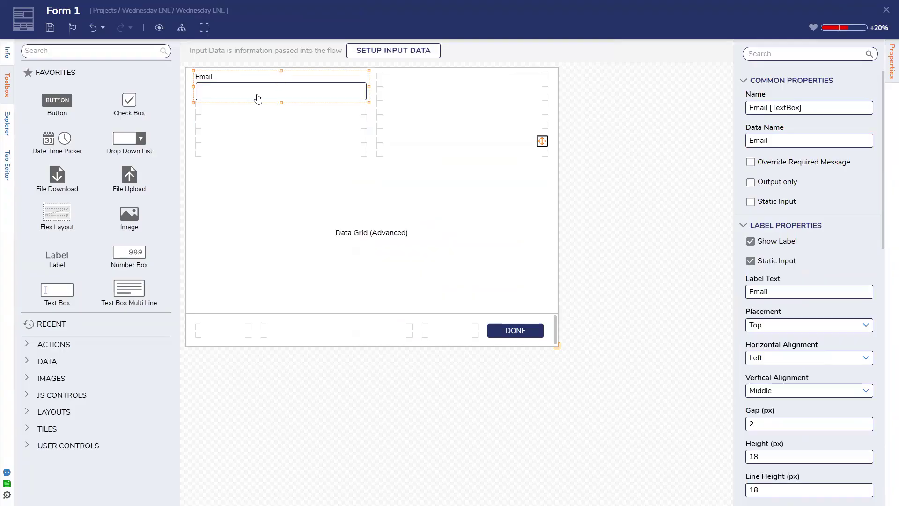
{"action": "left_click_drag", "start_coordinate": [57, 291], "coordinate": [437, 103]}
{"action": "type", "text": "Cre"}
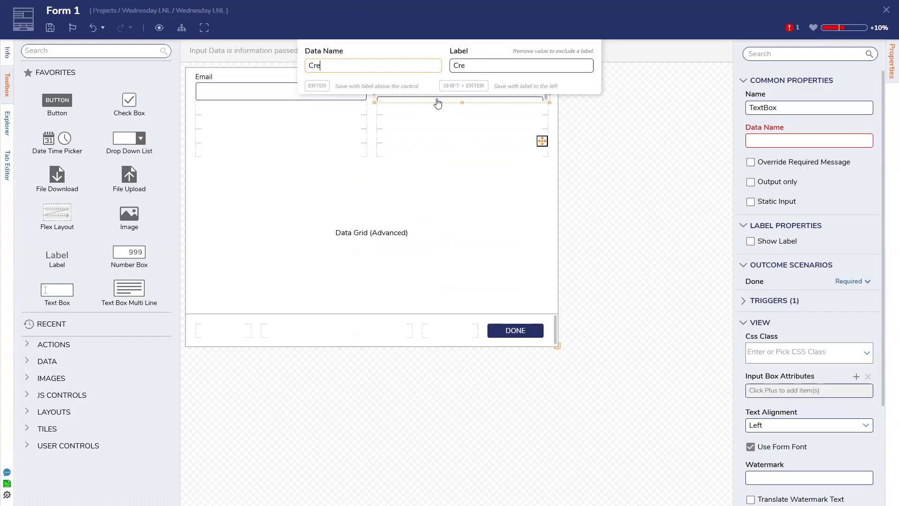
{"action": "type", "text": "atedBy"}
{"action": "key", "text": "Return"}
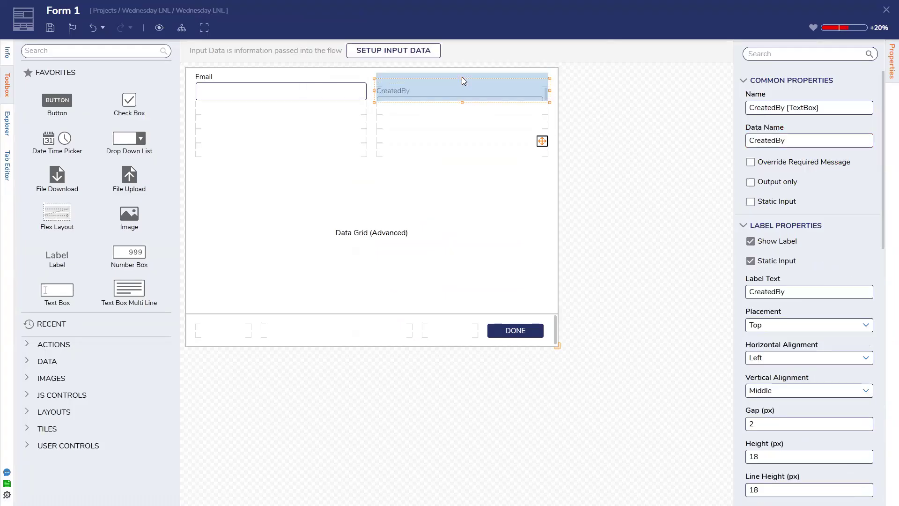
{"action": "left_click", "coordinate": [50, 27]}
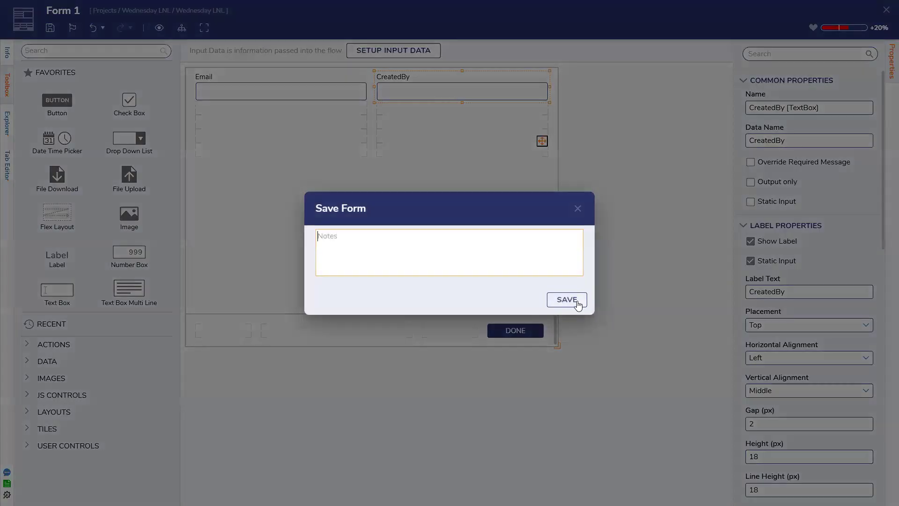
{"action": "left_click", "coordinate": [574, 300]}
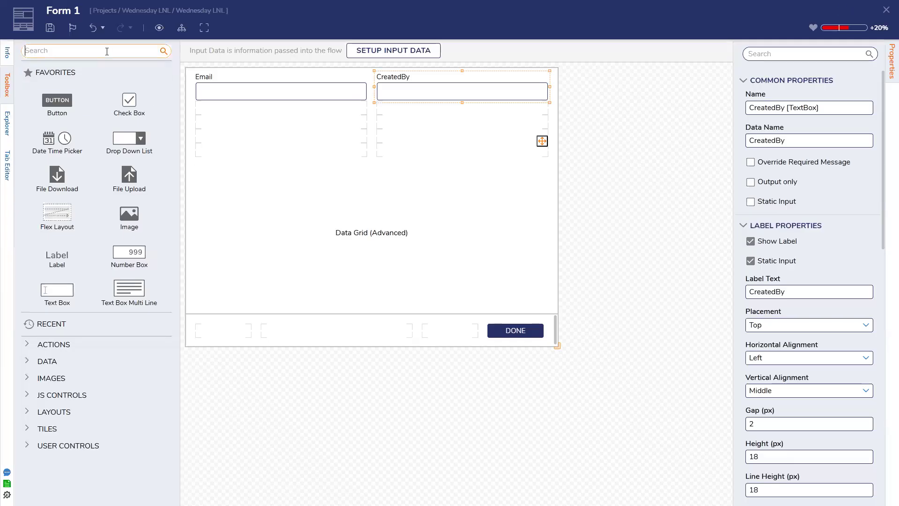
Step: Add a CreatedOnDate date picker directly under the Email field
{"action": "type", "text": "e"}
{"action": "left_click_drag", "start_coordinate": [54, 78], "coordinate": [230, 131]}
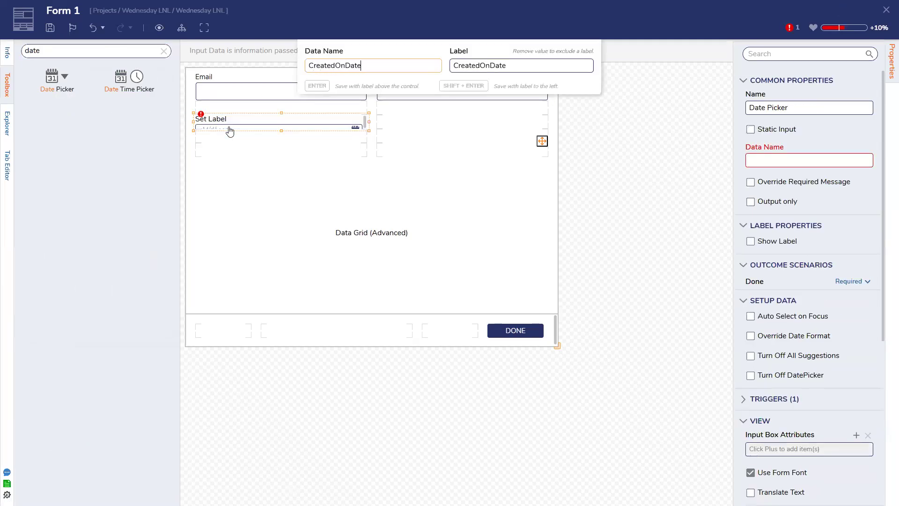
{"action": "type", "text": "CreatedOnDate"}
{"action": "key", "text": "Return"}
{"action": "left_click_drag", "start_coordinate": [281, 112], "coordinate": [281, 98]}
Step: Add a UserType text box under CreatedBy and save the form
{"action": "left_click", "coordinate": [163, 51]}
{"action": "left_click_drag", "start_coordinate": [61, 284], "coordinate": [402, 123]}
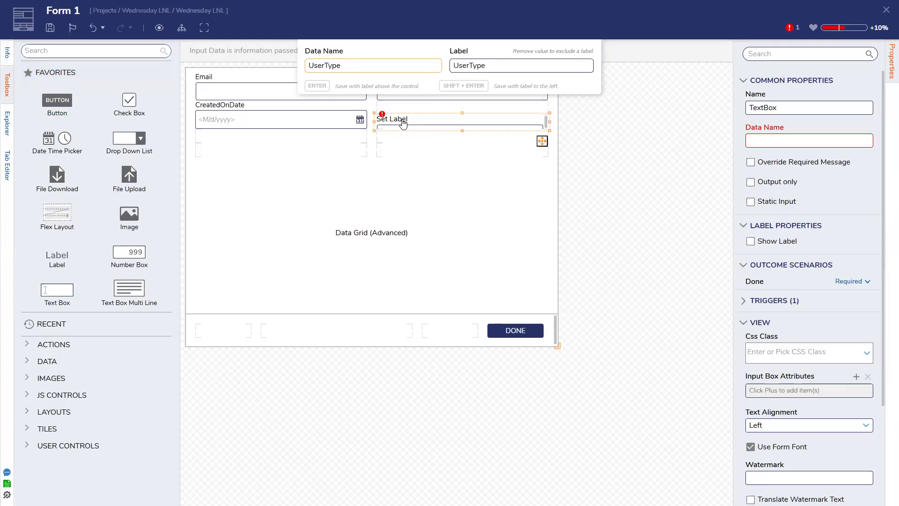
{"action": "key", "text": "Return"}
{"action": "left_click_drag", "start_coordinate": [462, 114], "coordinate": [463, 99]}
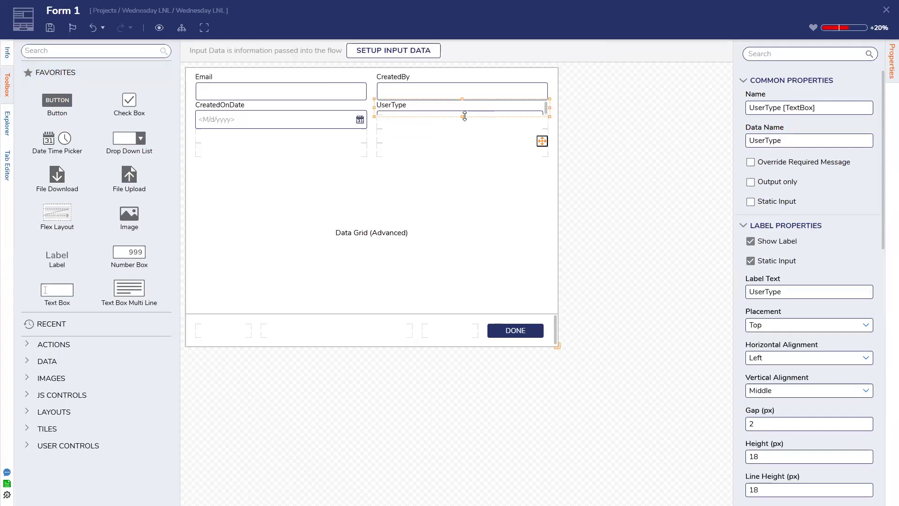
{"action": "left_click", "coordinate": [620, 173]}
{"action": "left_click", "coordinate": [50, 27]}
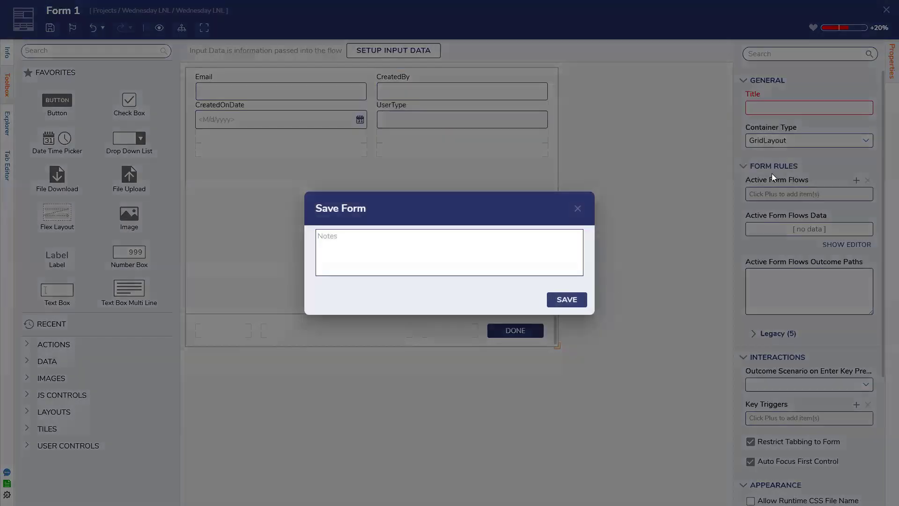
{"action": "left_click", "coordinate": [566, 300]}
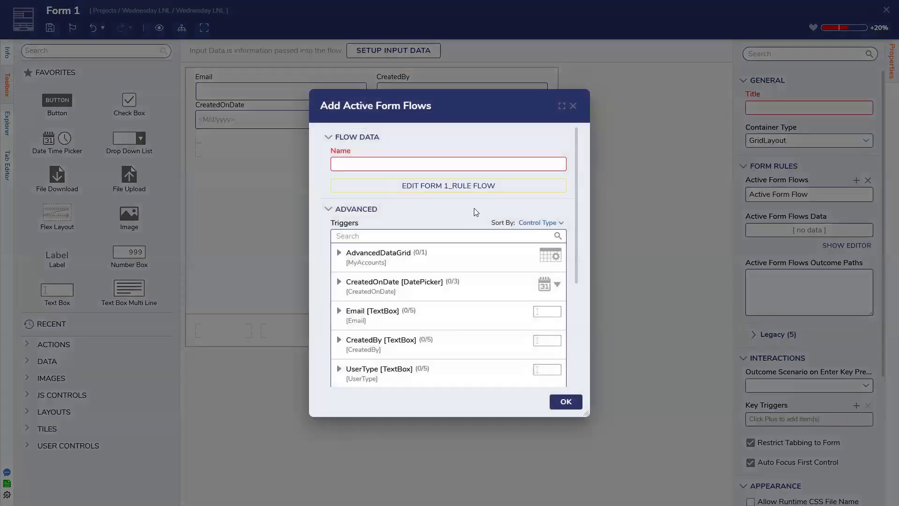
{"action": "left_click", "coordinate": [413, 167]}
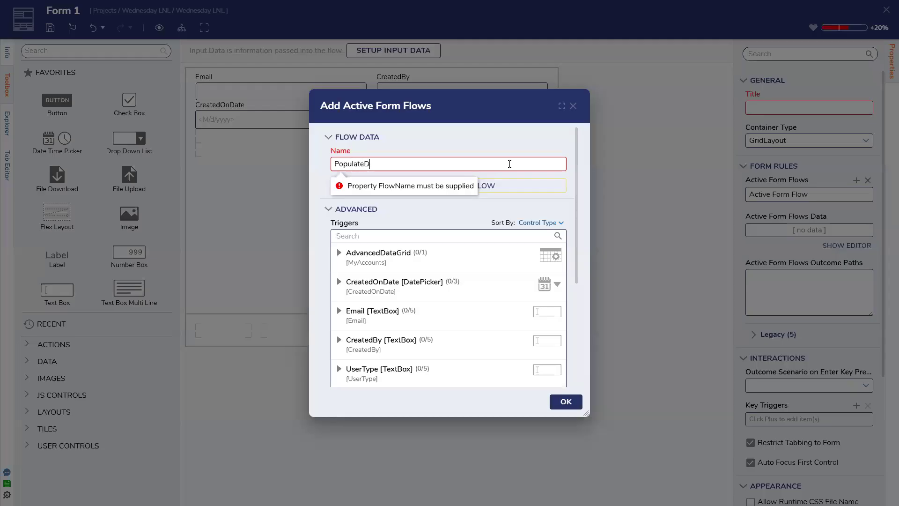
Step: Expand the AdvancedDataGrid triggers for the new PopulateData flow
{"action": "left_click", "coordinate": [431, 267]}
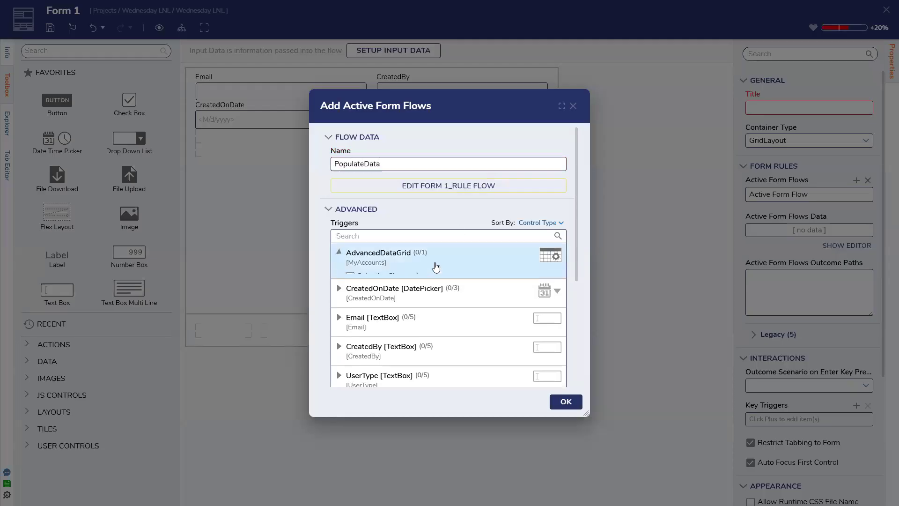
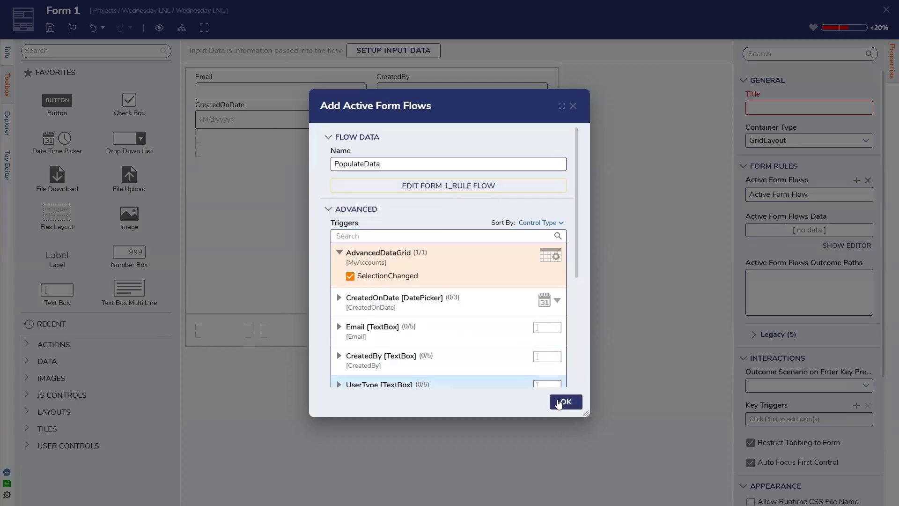
Step: Confirm PopulateData as an active form flow on the grid's SelectionChanged and open its settings
{"action": "left_click", "coordinate": [560, 403]}
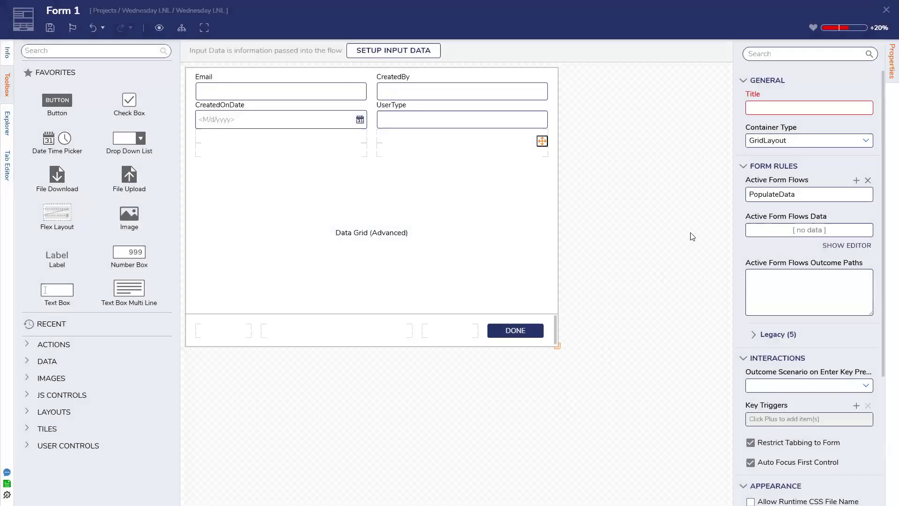
{"action": "left_click", "coordinate": [841, 195]}
Step: Open the PopulateData rule flow and add a Get Control Value step wired after Start
{"action": "left_click", "coordinate": [459, 185]}
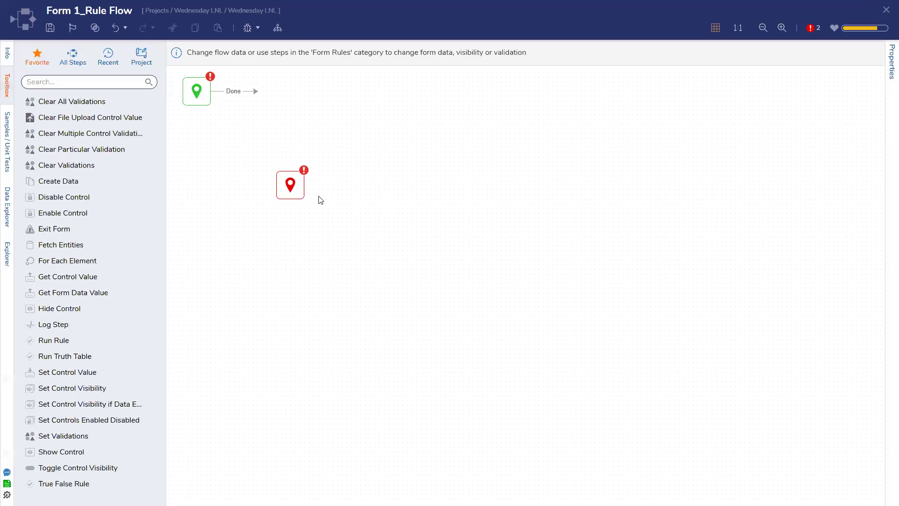
{"action": "left_click_drag", "start_coordinate": [292, 182], "coordinate": [510, 245]}
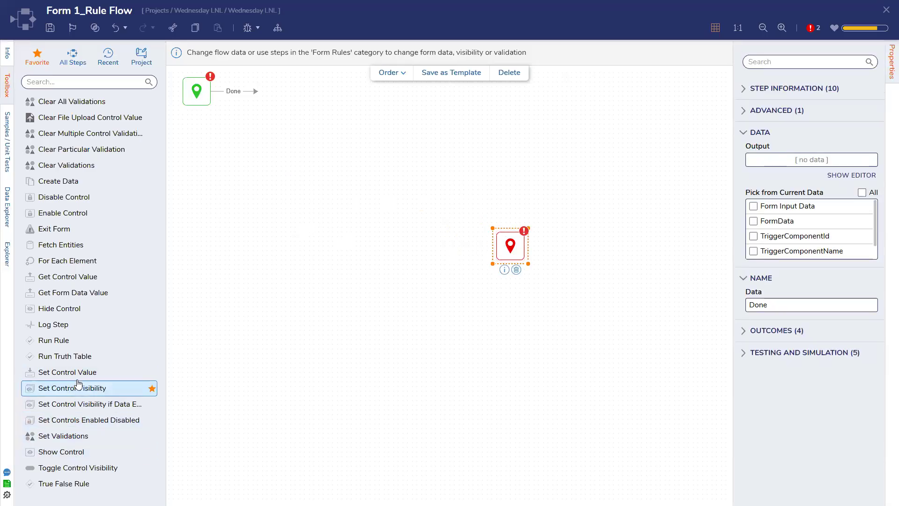
{"action": "left_click_drag", "start_coordinate": [73, 277], "coordinate": [243, 209]}
{"action": "left_click_drag", "start_coordinate": [255, 91], "coordinate": [239, 183]}
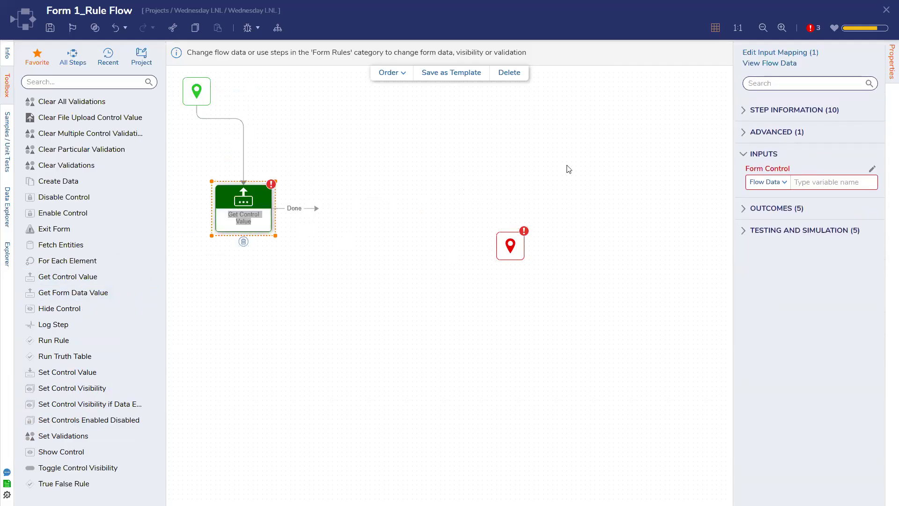
Step: Set Get Control Value's Form Control to FormData.AdvancedDataGrid, then try a Set Control Value step
{"action": "left_click", "coordinate": [872, 168]}
{"action": "left_click", "coordinate": [310, 153]}
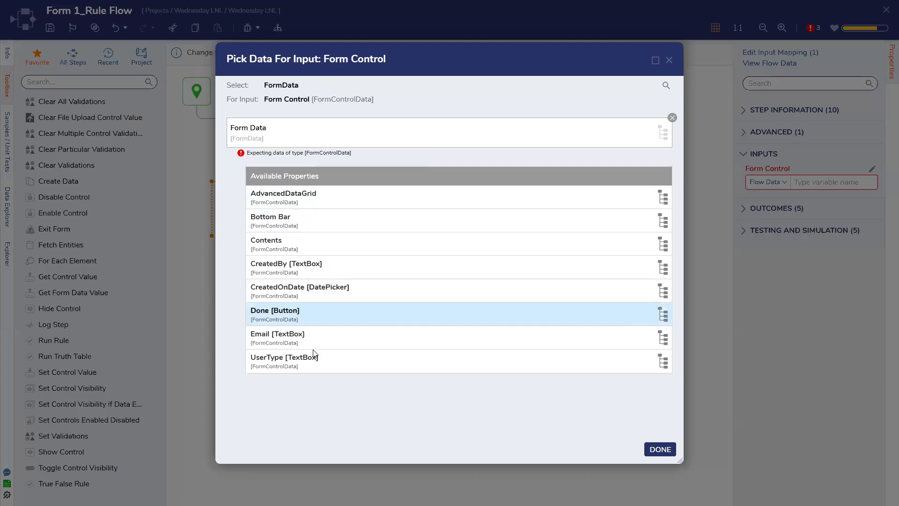
{"action": "left_click", "coordinate": [299, 198]}
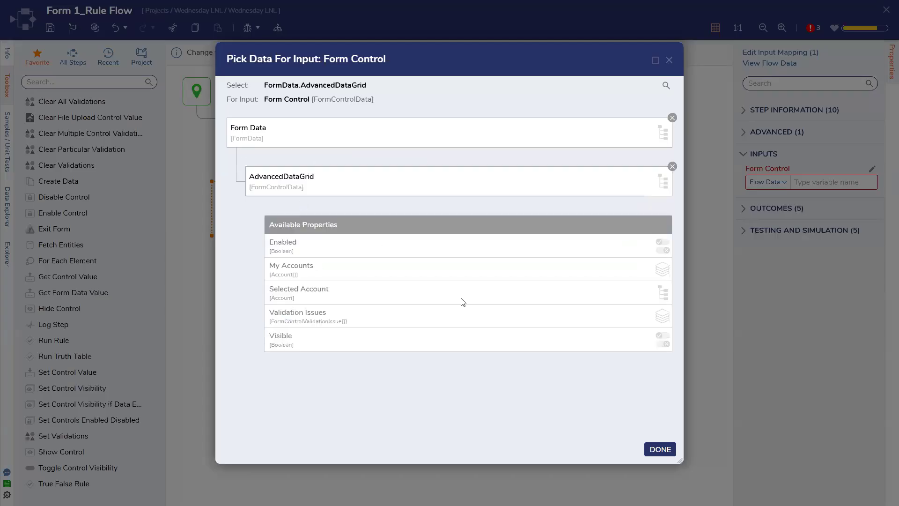
{"action": "left_click", "coordinate": [660, 449]}
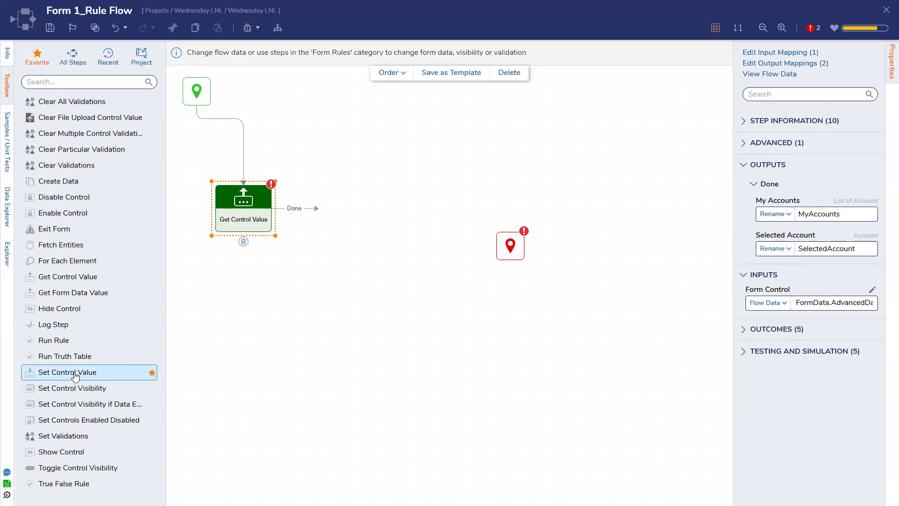
{"action": "left_click_drag", "start_coordinate": [73, 371], "coordinate": [373, 231]}
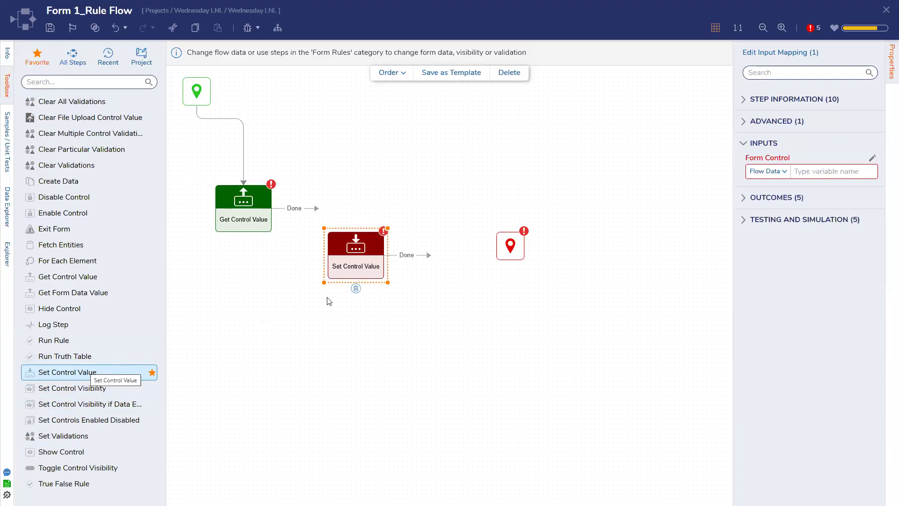
{"action": "left_click", "coordinate": [356, 288]}
Step: Add a Create Data step after Get Control Value and define its Email and Createdby fields
{"action": "left_click_drag", "start_coordinate": [83, 185], "coordinate": [388, 246]}
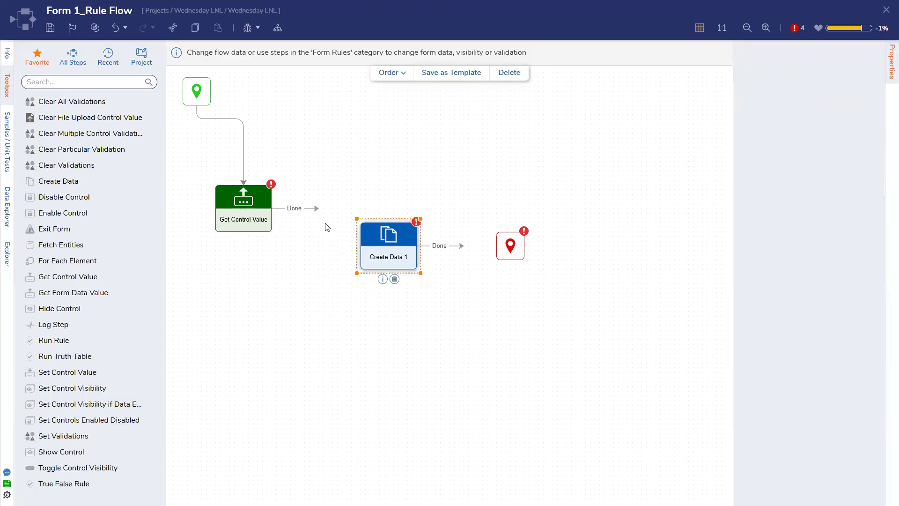
{"action": "left_click_drag", "start_coordinate": [316, 209], "coordinate": [366, 247]}
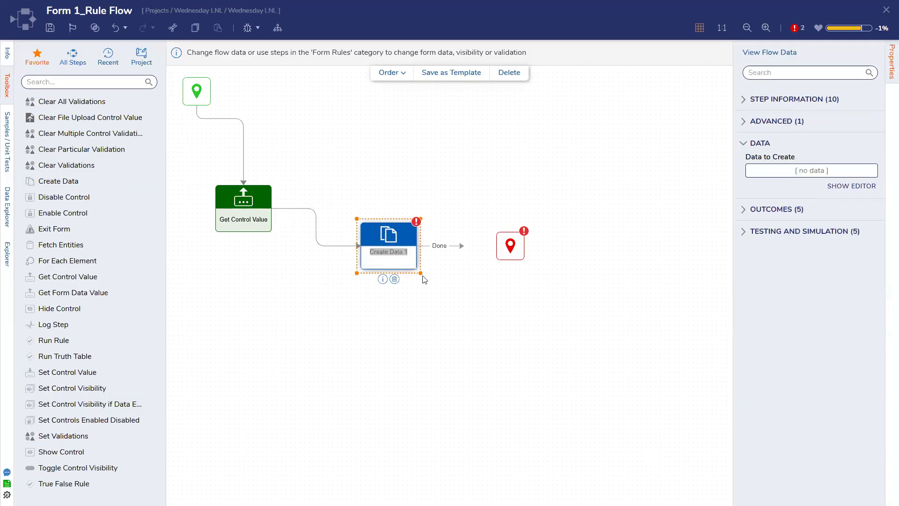
{"action": "left_click", "coordinate": [851, 186]}
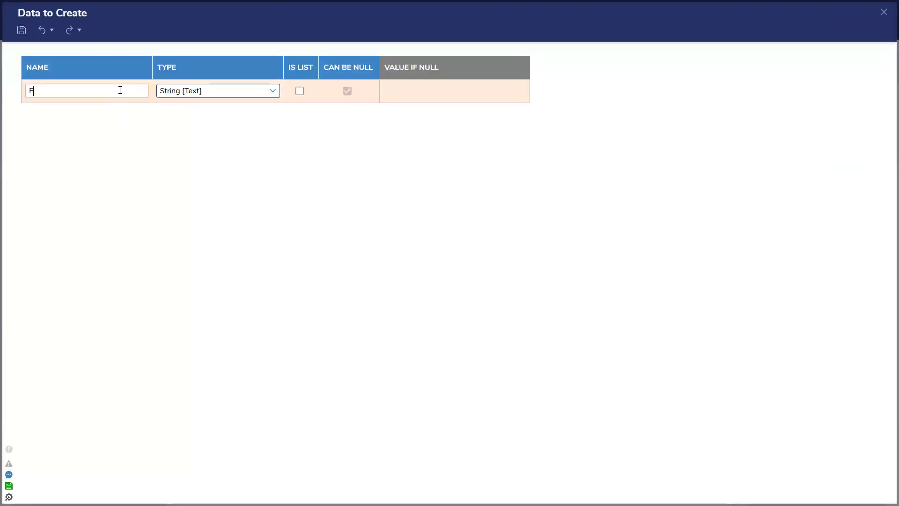
{"action": "key", "text": "Return"}
{"action": "type", "text": "Createdby"}
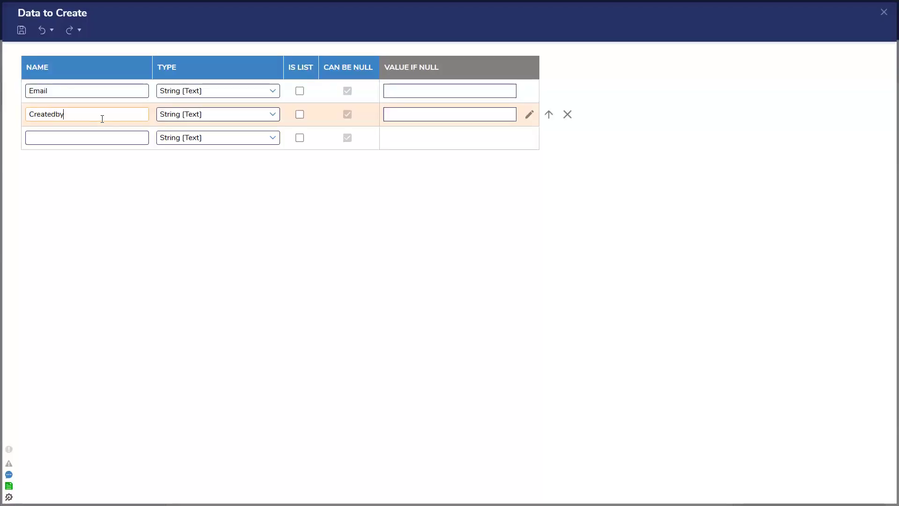
Step: Add a Date Time field createdondate and a Usertype field, then save the definitions
{"action": "left_click", "coordinate": [93, 142]}
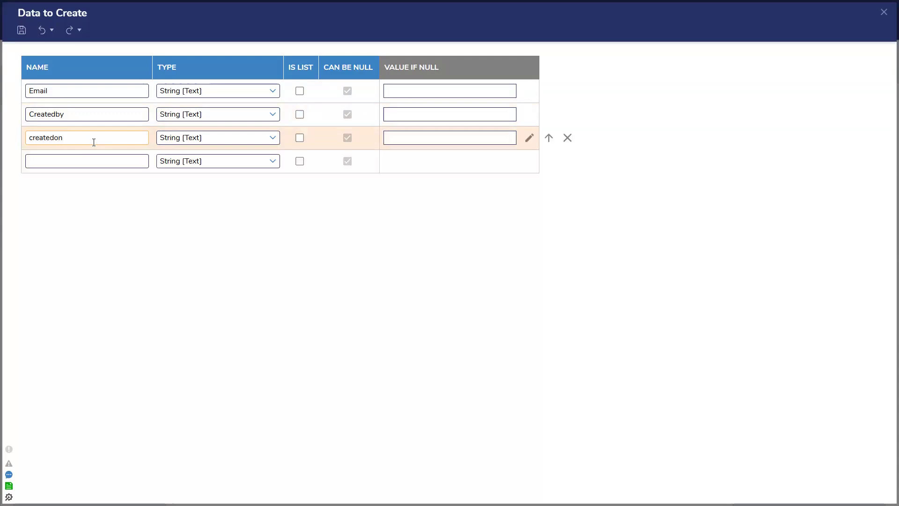
{"action": "left_click", "coordinate": [272, 138]}
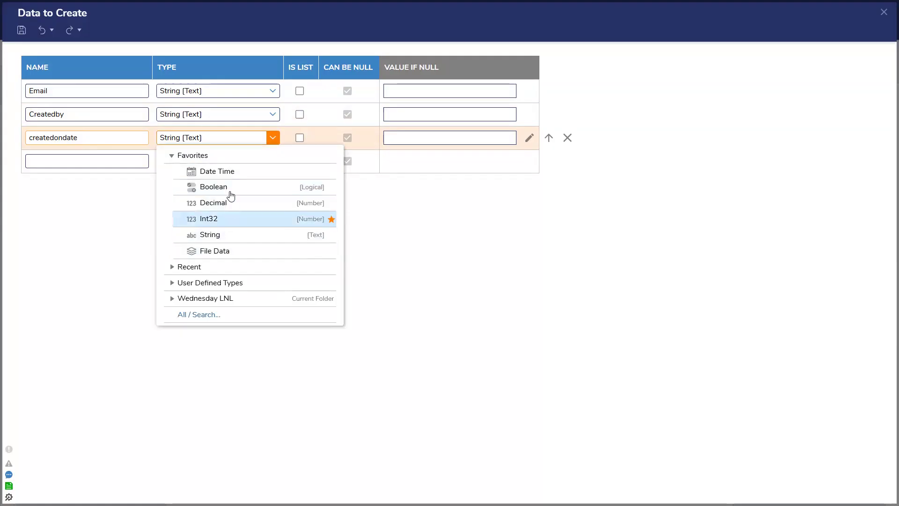
{"action": "left_click", "coordinate": [217, 171]}
{"action": "left_click", "coordinate": [121, 168]}
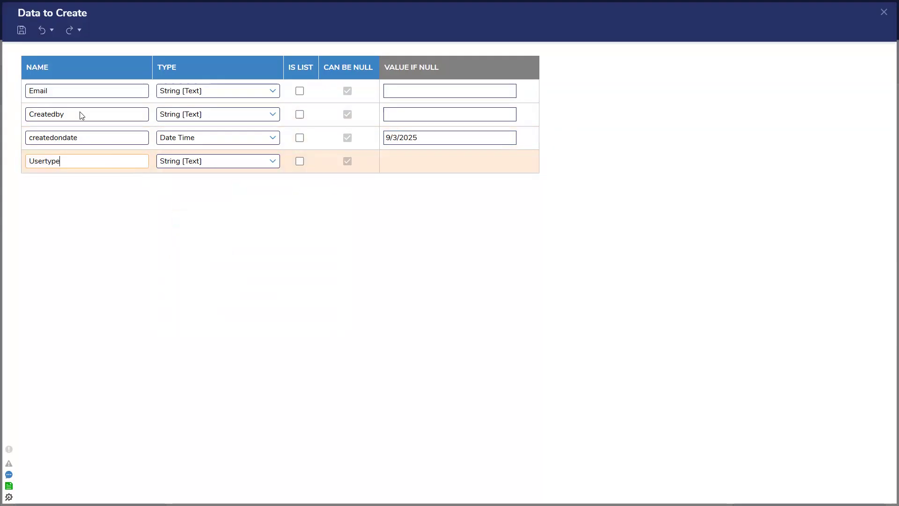
{"action": "left_click", "coordinate": [21, 30]}
{"action": "left_click", "coordinate": [566, 277]}
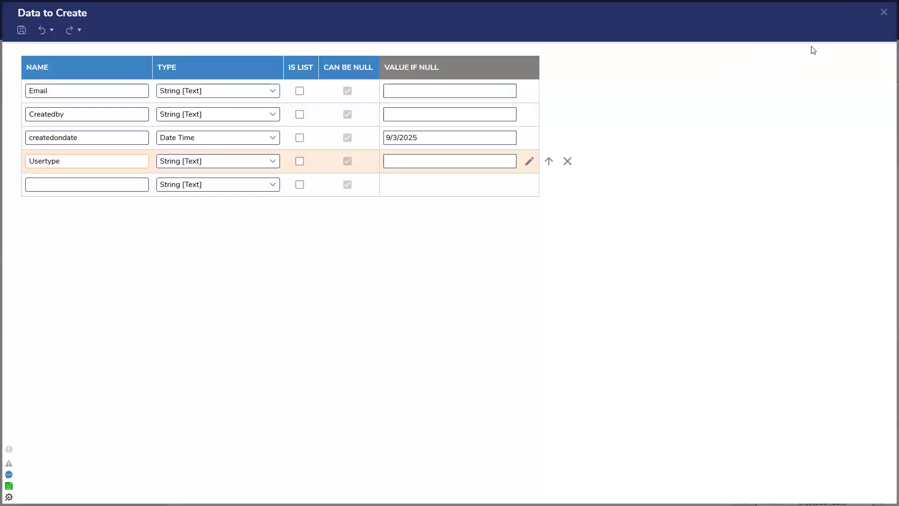
{"action": "left_click", "coordinate": [883, 12]}
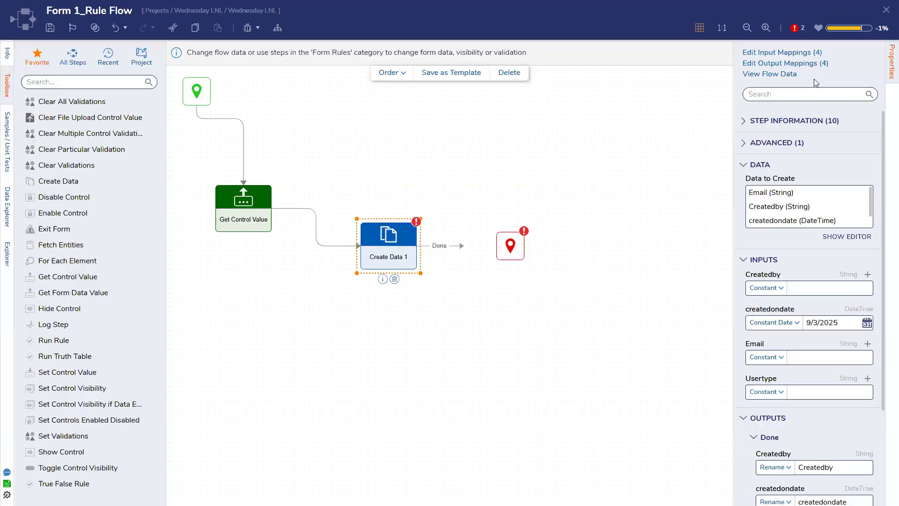
Step: Map the Createdby input to SelectedAccount.CreatedBy
{"action": "left_click", "coordinate": [772, 322]}
{"action": "left_click", "coordinate": [775, 386]}
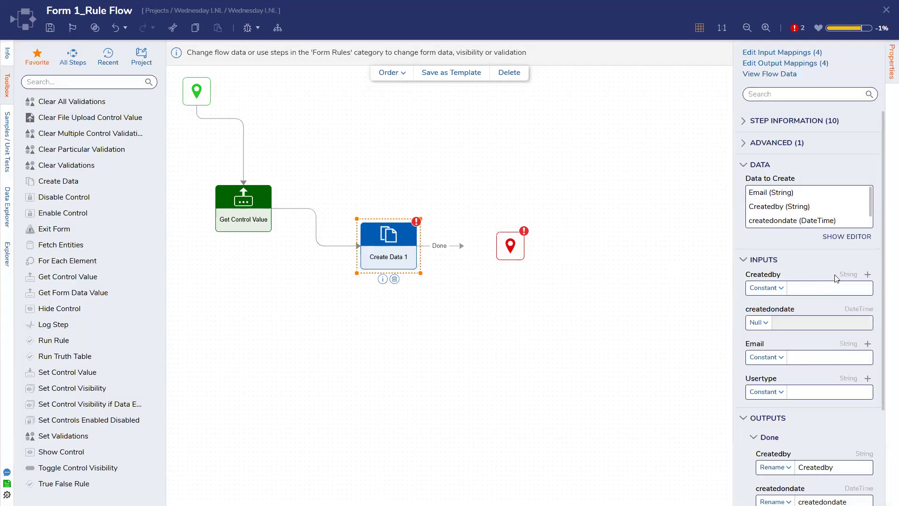
{"action": "scroll", "coordinate": [815, 339], "scroll_direction": "down", "scroll_amount": 3}
{"action": "scroll", "coordinate": [810, 327], "scroll_direction": "up", "scroll_amount": 3}
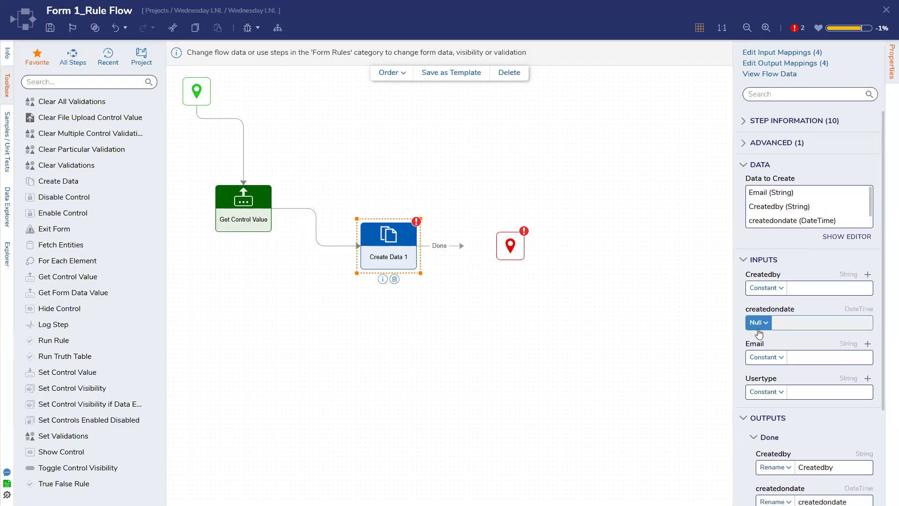
{"action": "scroll", "coordinate": [796, 430], "scroll_direction": "down", "scroll_amount": 2}
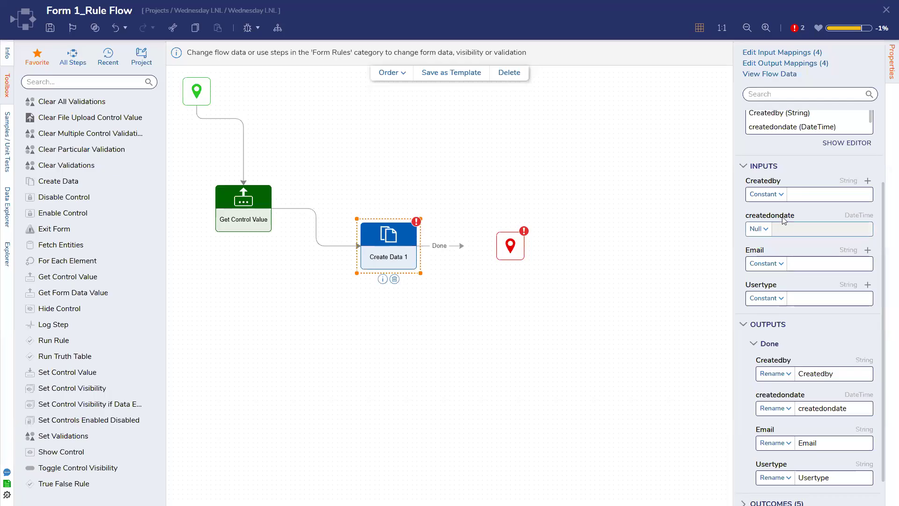
{"action": "left_click", "coordinate": [781, 197]}
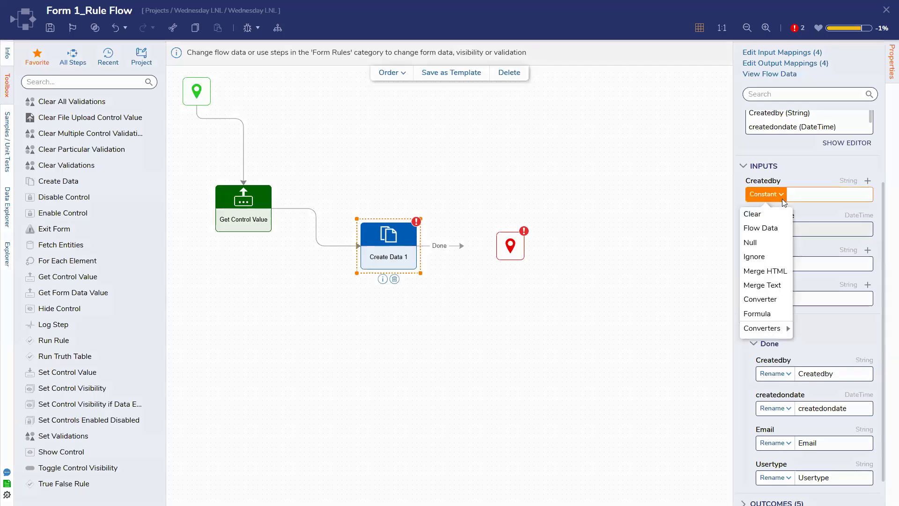
{"action": "left_click", "coordinate": [777, 227]}
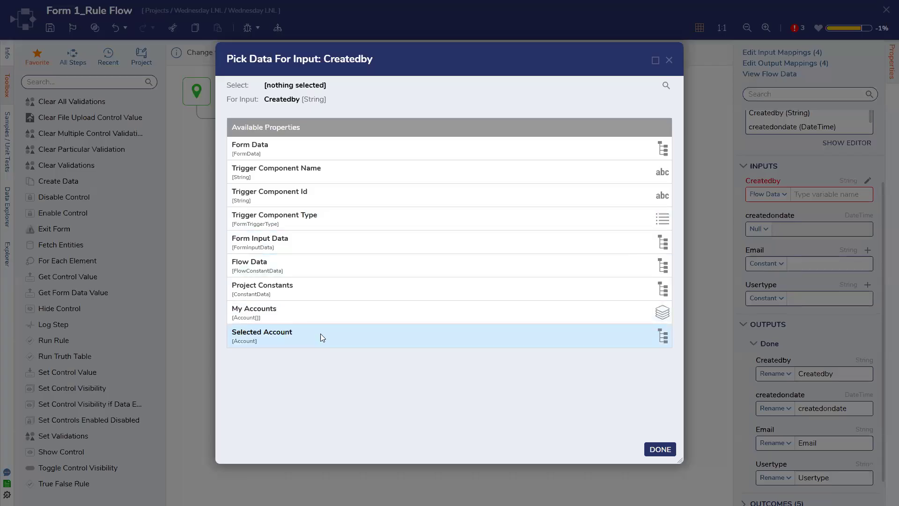
{"action": "left_click", "coordinate": [318, 346]}
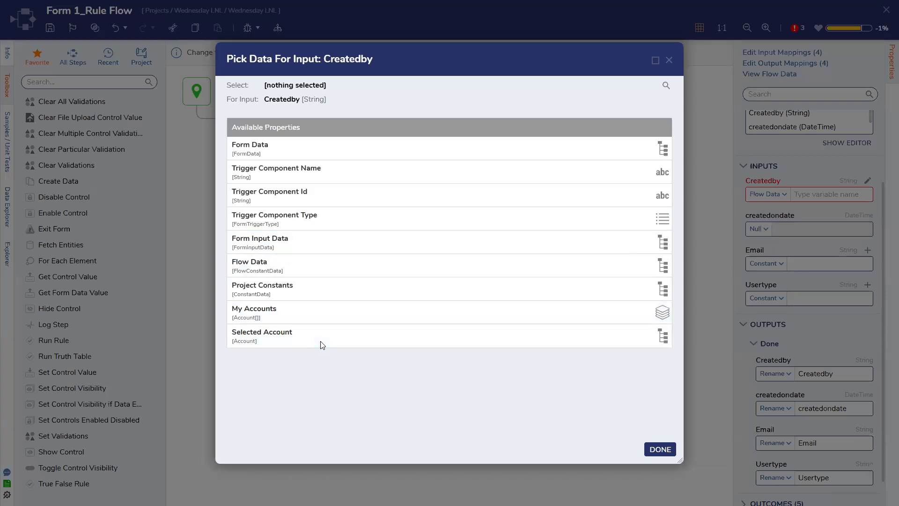
{"action": "scroll", "coordinate": [331, 302], "scroll_direction": "down", "scroll_amount": 3}
{"action": "scroll", "coordinate": [330, 303], "scroll_direction": "down", "scroll_amount": 6}
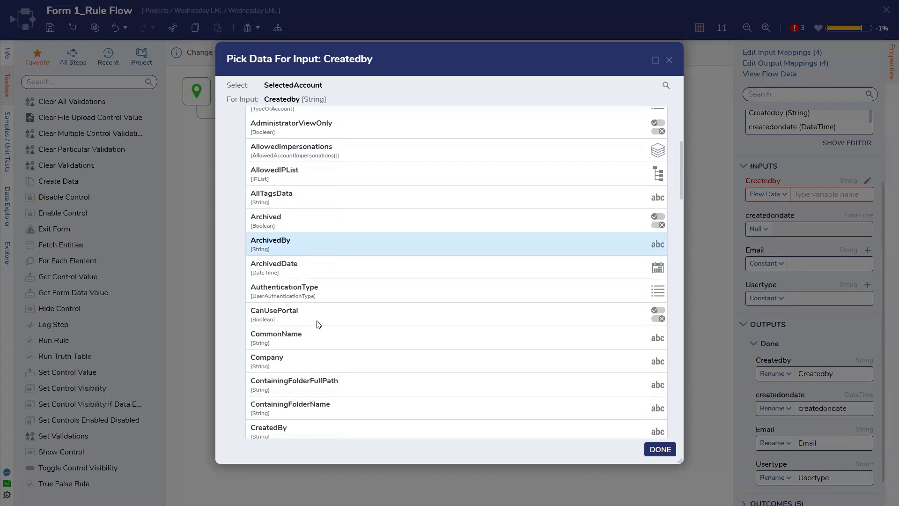
{"action": "left_click", "coordinate": [313, 342]}
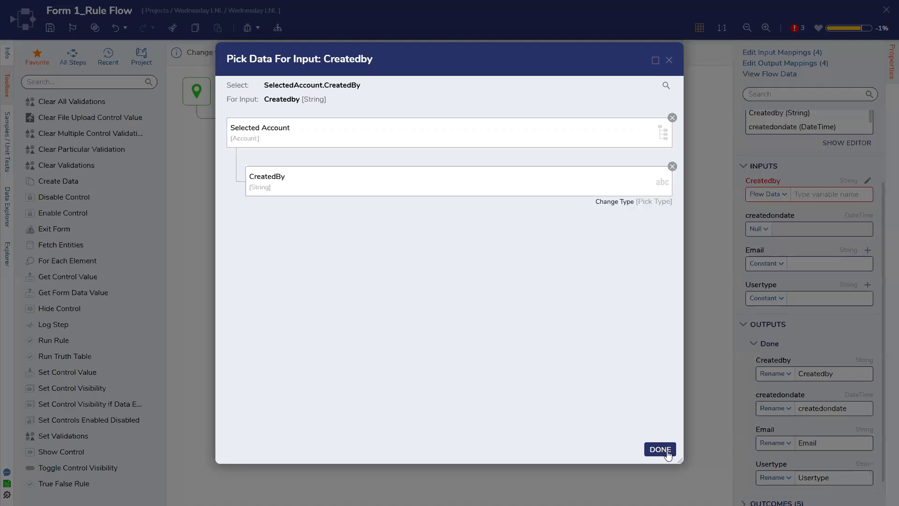
{"action": "left_click", "coordinate": [660, 449]}
Step: Map the createdondate input to SelectedAccount.CreatedOnDate
{"action": "left_click", "coordinate": [757, 229]}
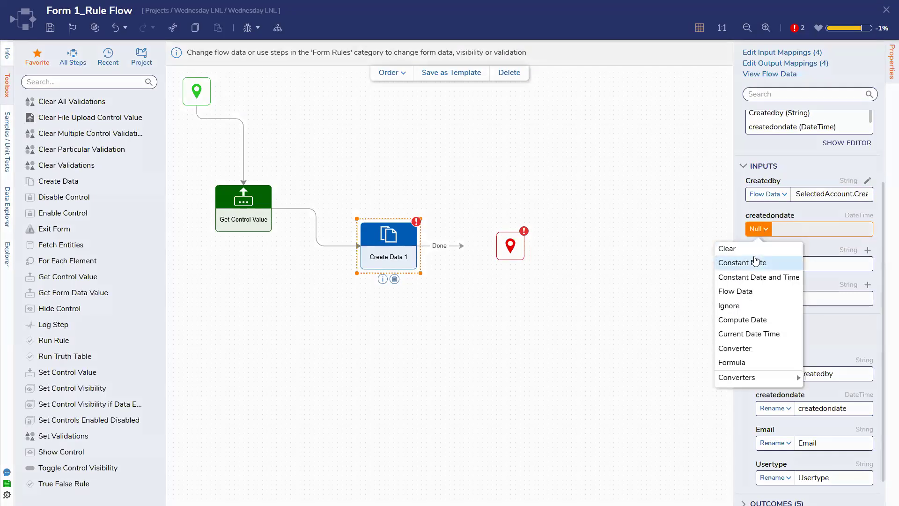
{"action": "left_click", "coordinate": [747, 292]}
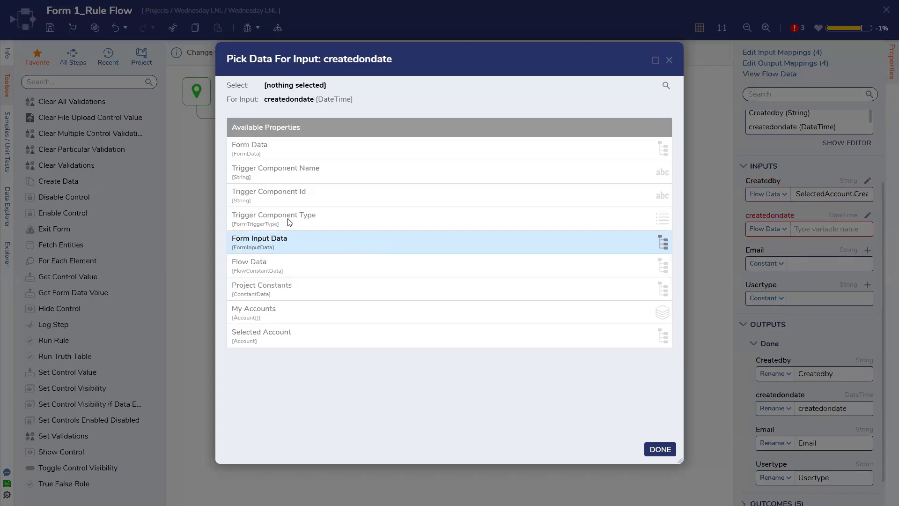
{"action": "left_click", "coordinate": [304, 341]}
{"action": "scroll", "coordinate": [304, 338], "scroll_direction": "down", "scroll_amount": 10}
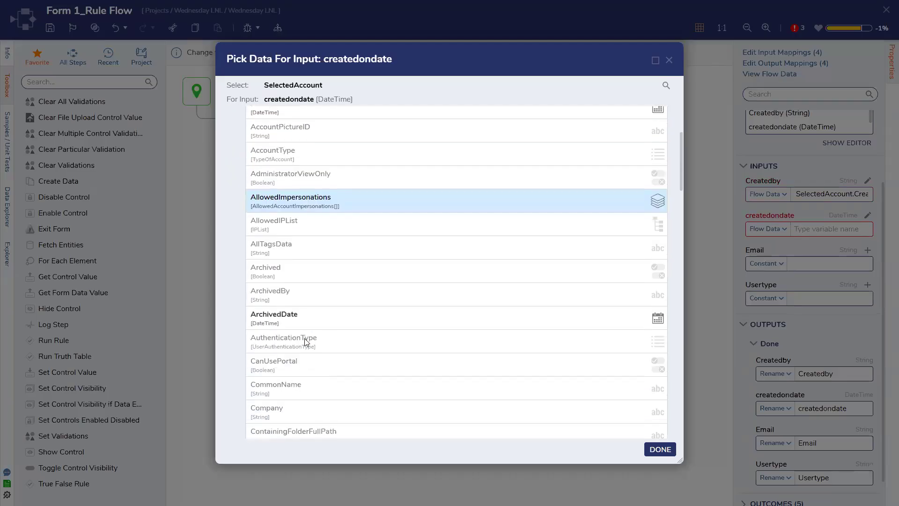
{"action": "left_click", "coordinate": [305, 263]}
{"action": "left_click", "coordinate": [660, 449]}
Step: Map the Email input to SelectedAccount.EmailAddress
{"action": "left_click", "coordinate": [779, 260]}
{"action": "left_click", "coordinate": [772, 298]}
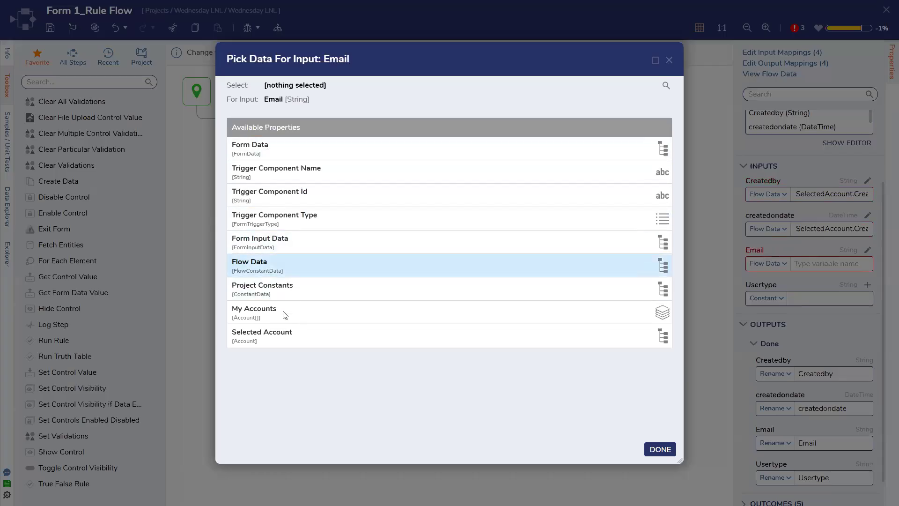
{"action": "left_click", "coordinate": [297, 334]}
{"action": "scroll", "coordinate": [299, 328], "scroll_direction": "down", "scroll_amount": 5}
{"action": "scroll", "coordinate": [301, 309], "scroll_direction": "down", "scroll_amount": 5}
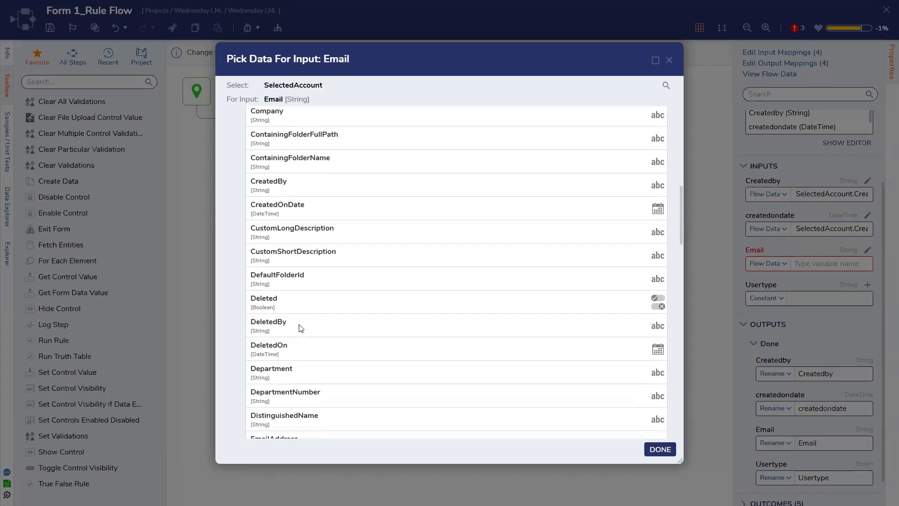
{"action": "left_click", "coordinate": [305, 358]}
{"action": "left_click", "coordinate": [660, 449]}
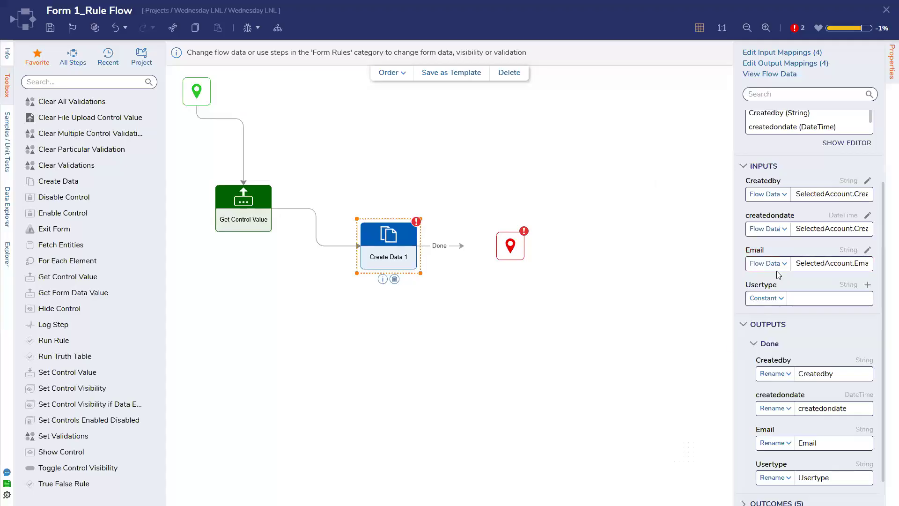
Step: Map the Usertype input to SelectedAccount.UserType
{"action": "left_click", "coordinate": [768, 297]}
{"action": "left_click", "coordinate": [744, 333]}
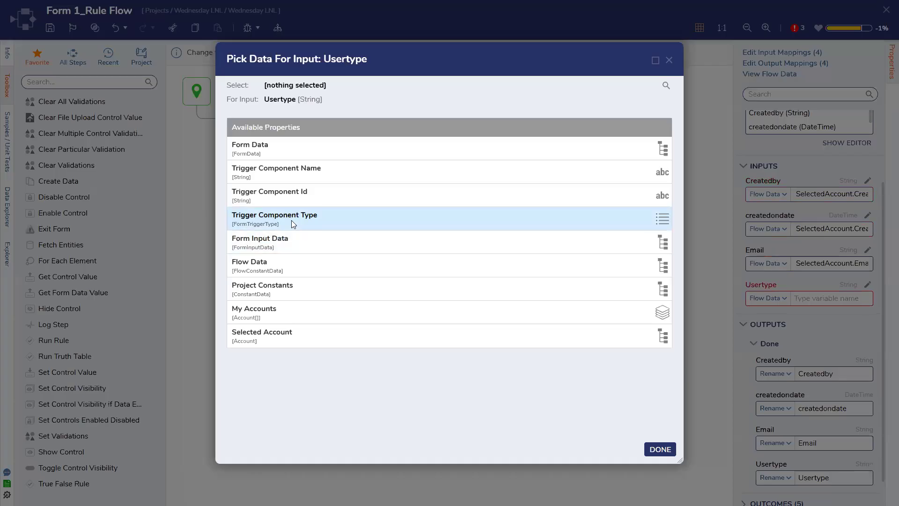
{"action": "left_click", "coordinate": [300, 333]}
{"action": "scroll", "coordinate": [306, 323], "scroll_direction": "down", "scroll_amount": 5}
{"action": "scroll", "coordinate": [307, 319], "scroll_direction": "down", "scroll_amount": 10}
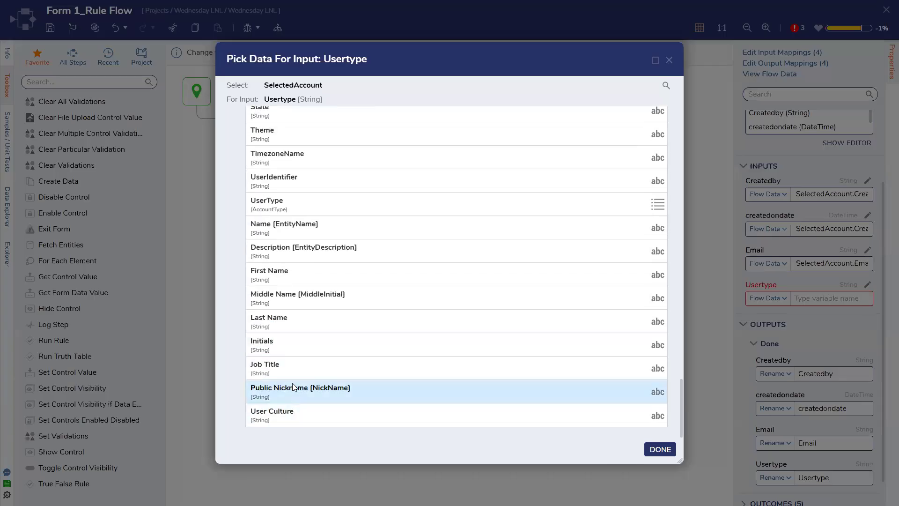
{"action": "left_click", "coordinate": [366, 206]}
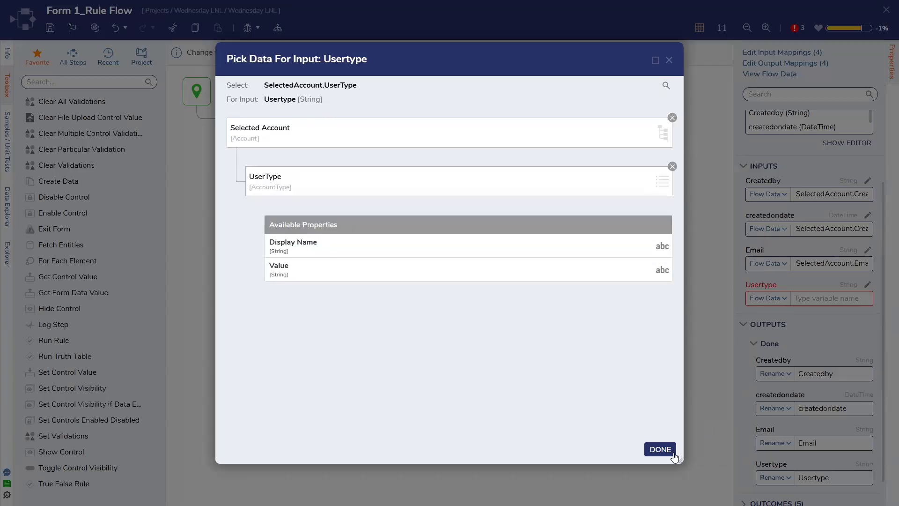
{"action": "left_click", "coordinate": [660, 449]}
Step: Make the Createdby output change the form's Created By [Value]
{"action": "left_click", "coordinate": [780, 370]}
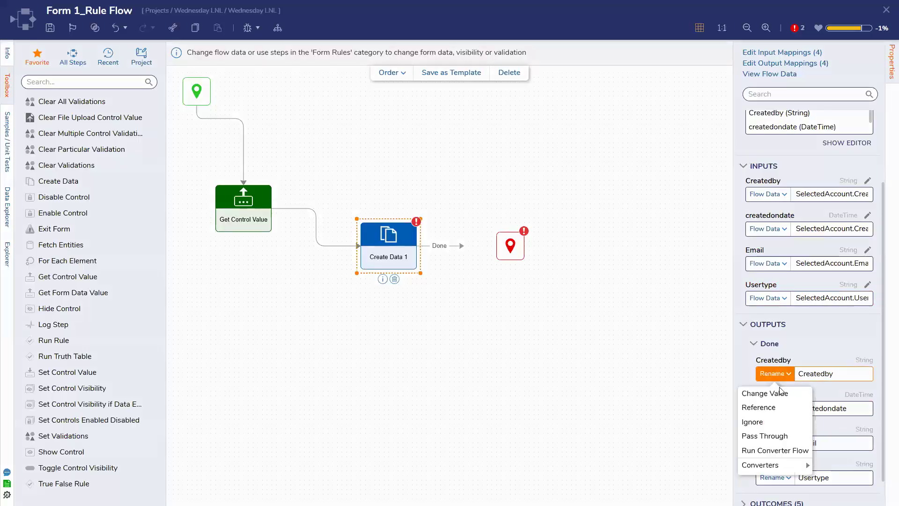
{"action": "left_click", "coordinate": [765, 393]}
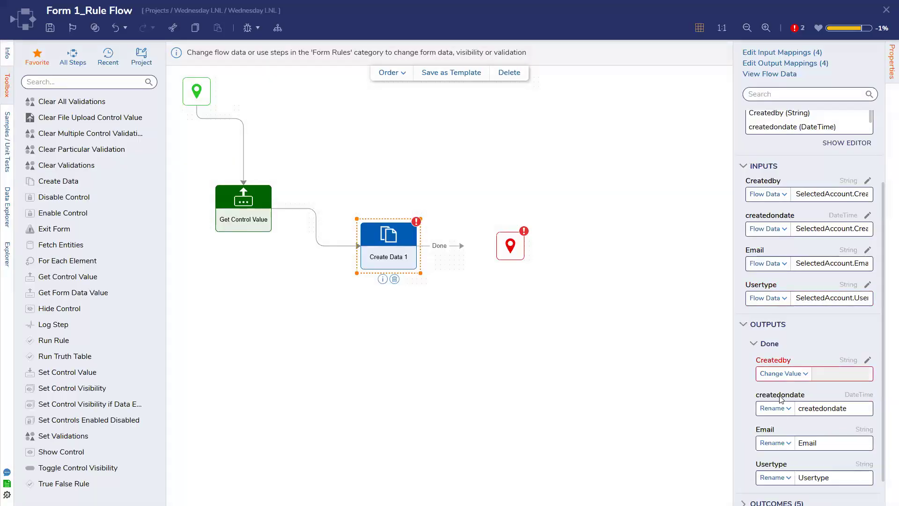
{"action": "left_click", "coordinate": [866, 359]}
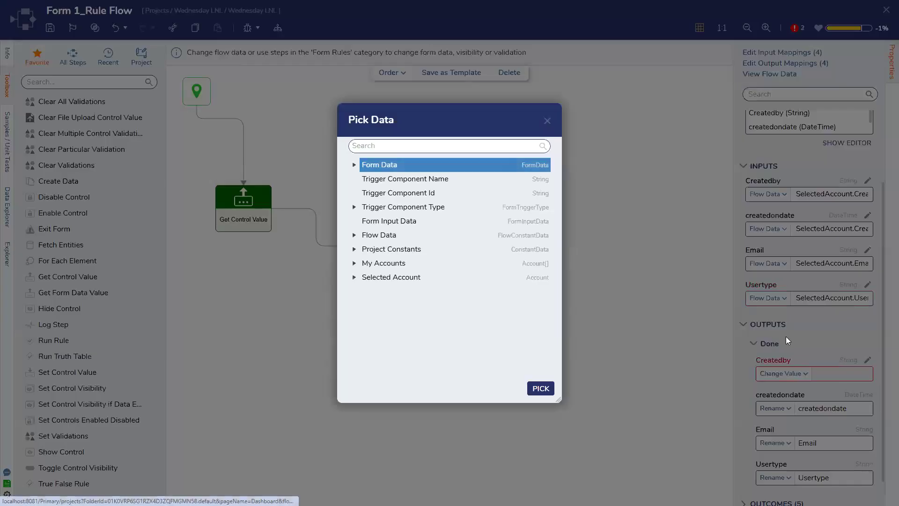
{"action": "left_click", "coordinate": [354, 165]}
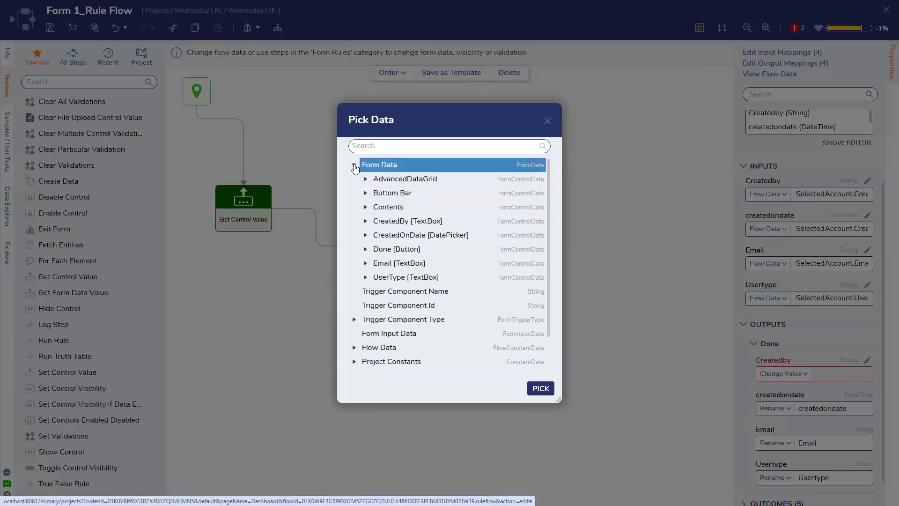
{"action": "left_click", "coordinate": [366, 220]}
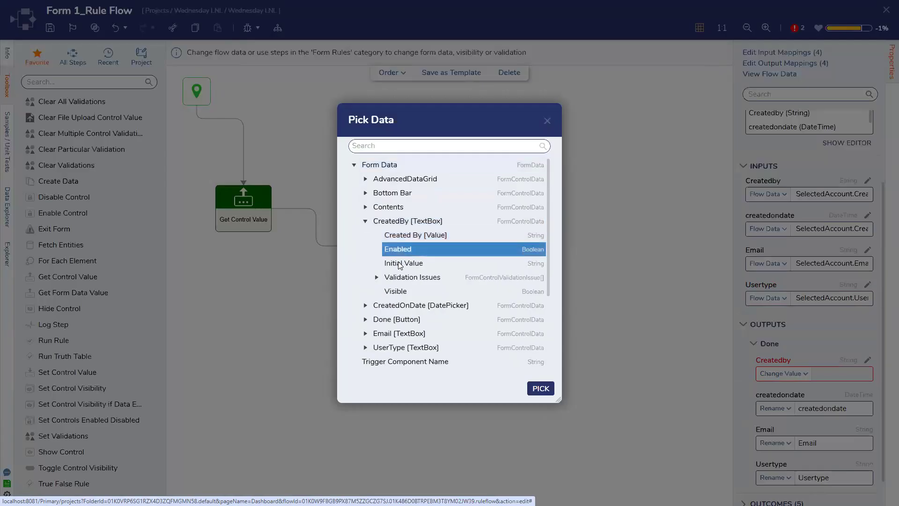
{"action": "left_click", "coordinate": [424, 237]}
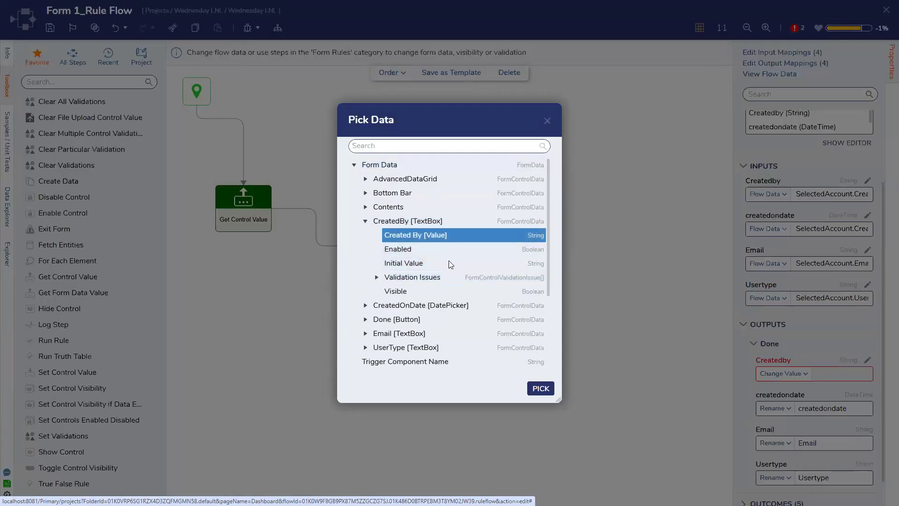
{"action": "left_click", "coordinate": [541, 388]}
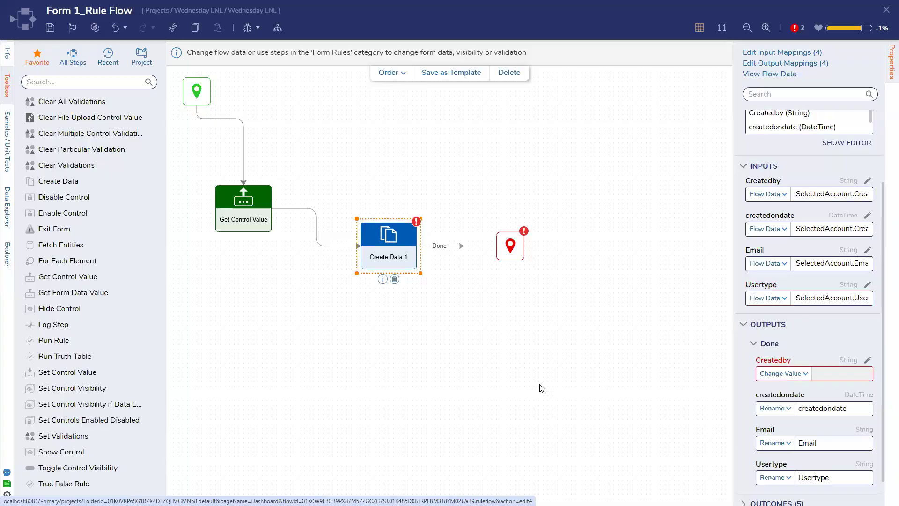
Step: Make the createdondate output change the CreatedOnDate date picker's value
{"action": "left_click", "coordinate": [775, 408]}
{"action": "left_click", "coordinate": [766, 407]}
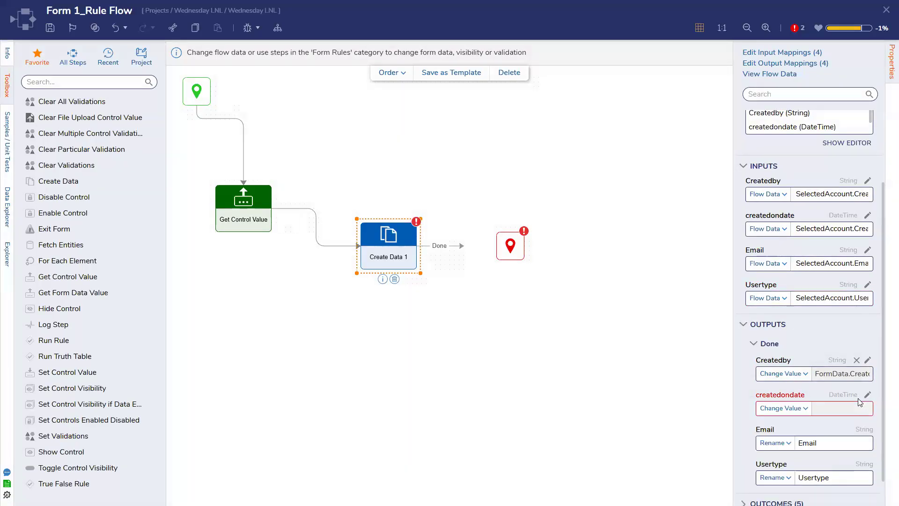
{"action": "left_click", "coordinate": [867, 396]}
{"action": "left_click", "coordinate": [354, 165]}
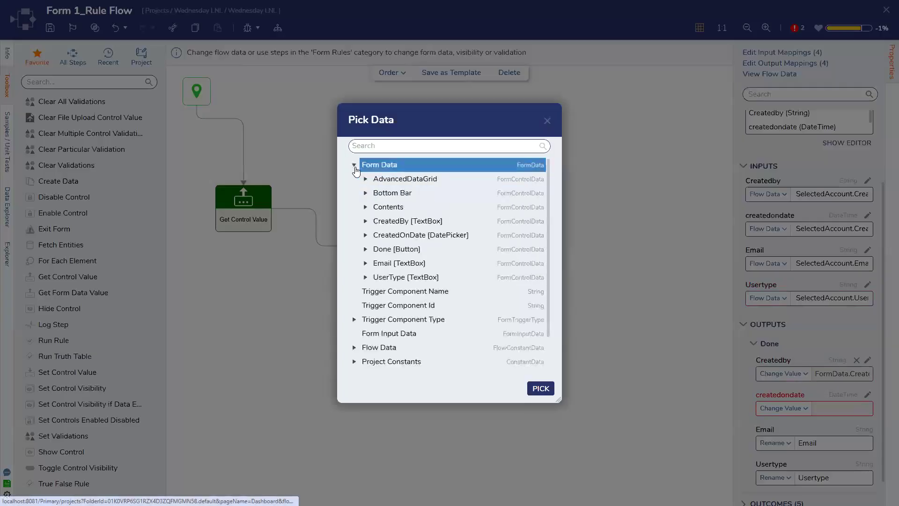
{"action": "left_click", "coordinate": [365, 234]}
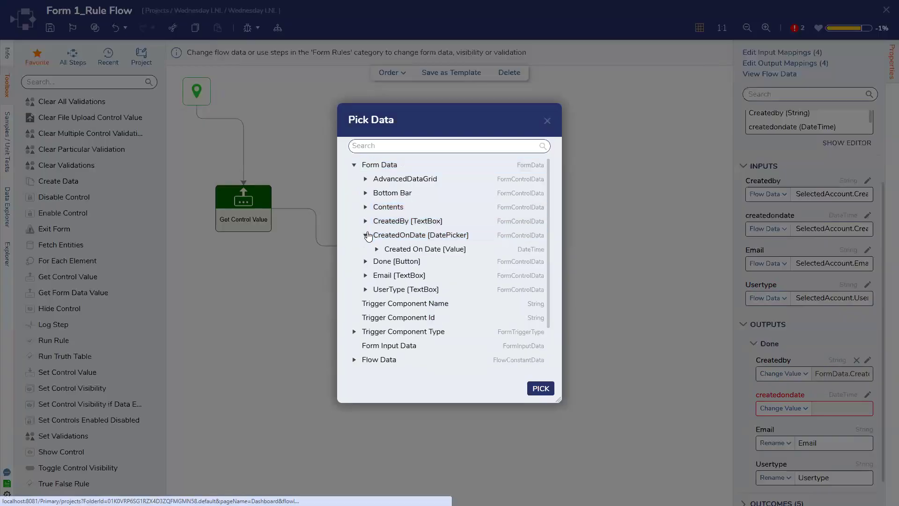
{"action": "left_click", "coordinate": [409, 251]}
{"action": "left_click", "coordinate": [540, 388]}
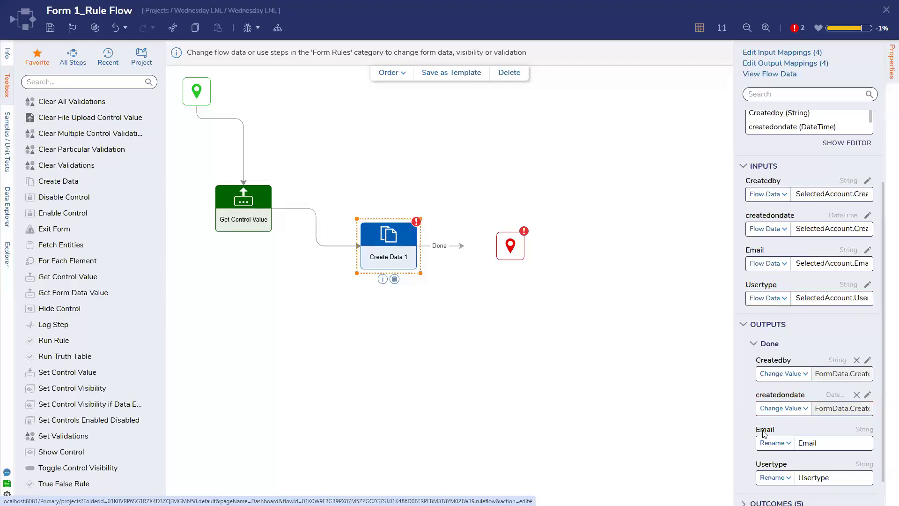
Step: Make the Email output change the form's Email [Value]
{"action": "left_click", "coordinate": [780, 448]}
{"action": "left_click", "coordinate": [785, 426]}
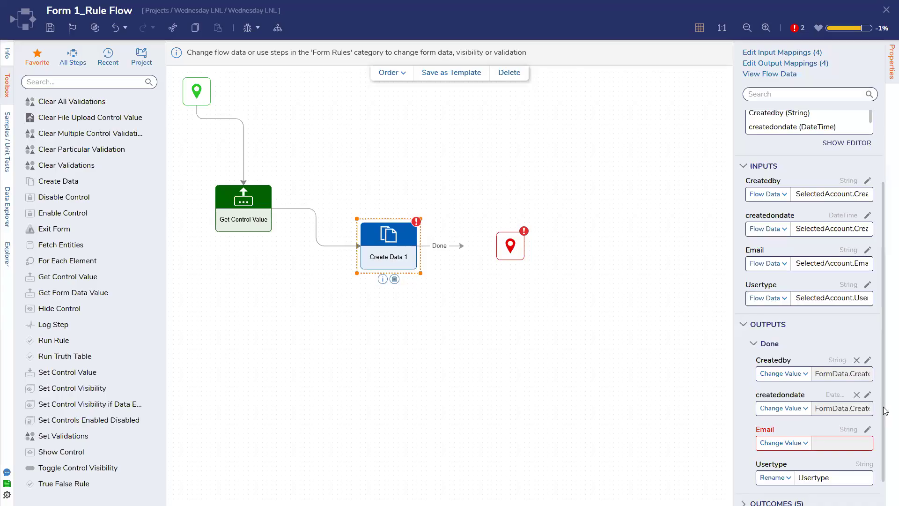
{"action": "left_click", "coordinate": [866, 442]}
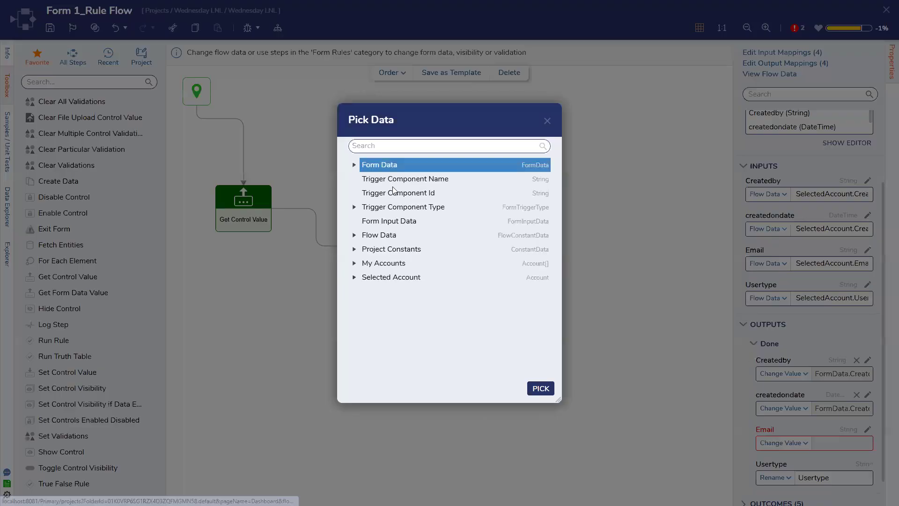
{"action": "left_click", "coordinate": [354, 165]}
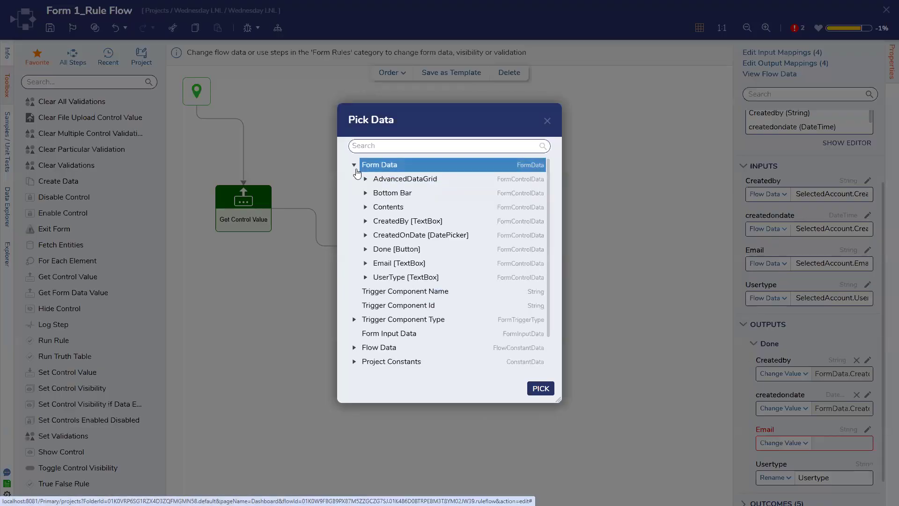
{"action": "left_click", "coordinate": [365, 263]}
{"action": "left_click", "coordinate": [413, 276]}
{"action": "left_click", "coordinate": [541, 388]}
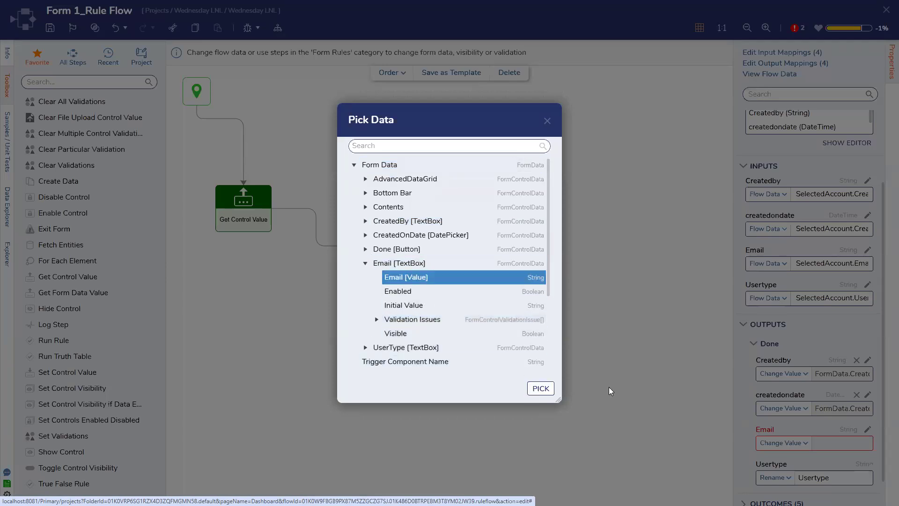
Step: Make the Usertype output change the UserType box's value and connect Done to End
{"action": "left_click", "coordinate": [775, 446]}
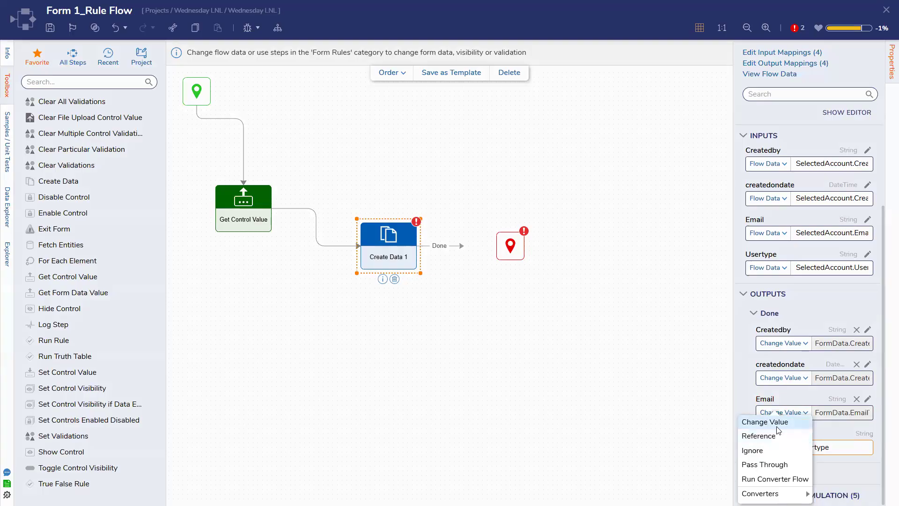
{"action": "left_click", "coordinate": [772, 422]}
{"action": "left_click", "coordinate": [866, 433]}
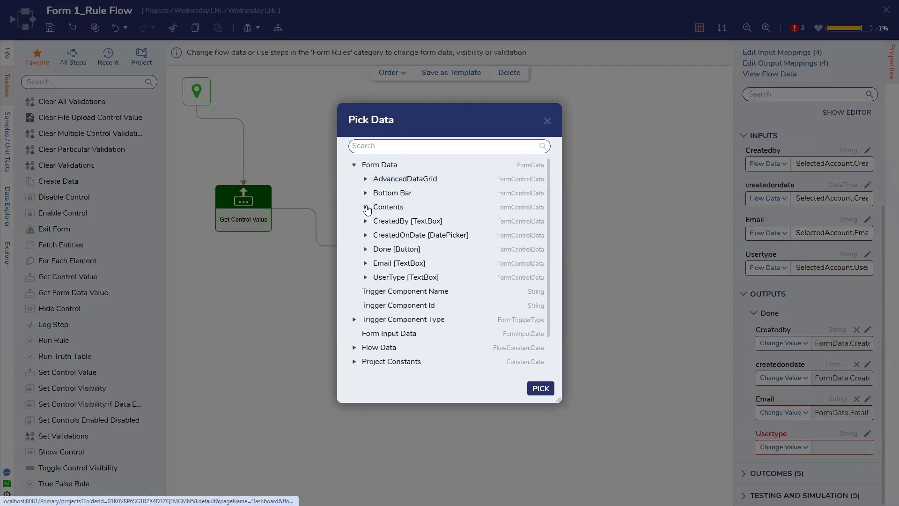
{"action": "left_click", "coordinate": [366, 276]}
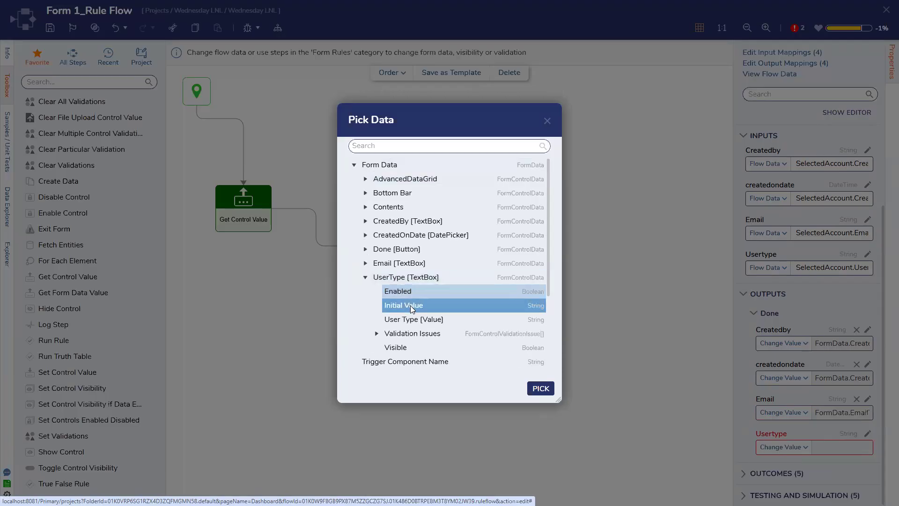
{"action": "left_click", "coordinate": [540, 388]}
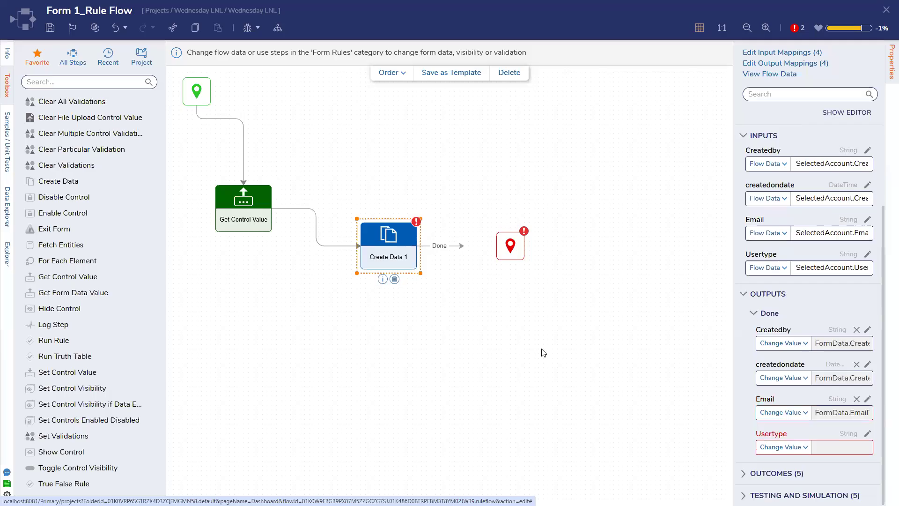
{"action": "left_click_drag", "start_coordinate": [498, 248], "coordinate": [499, 249]}
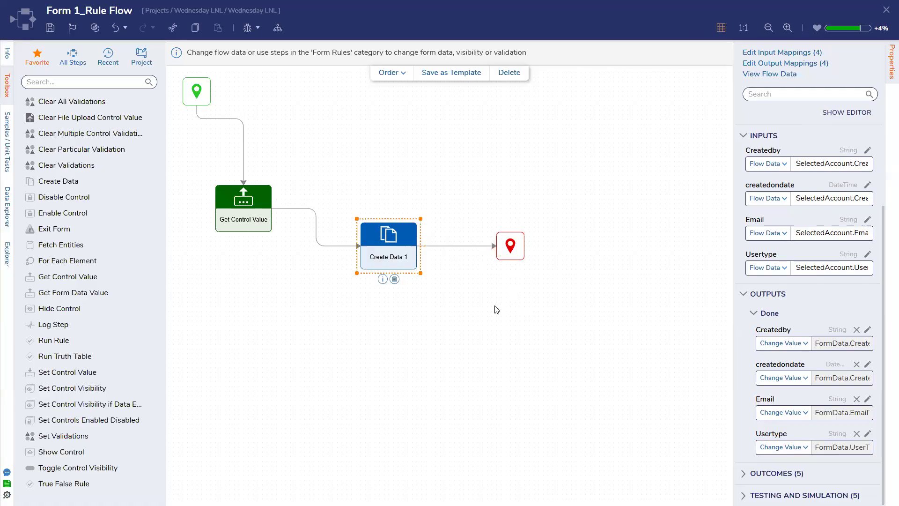
{"action": "left_click", "coordinate": [496, 309]}
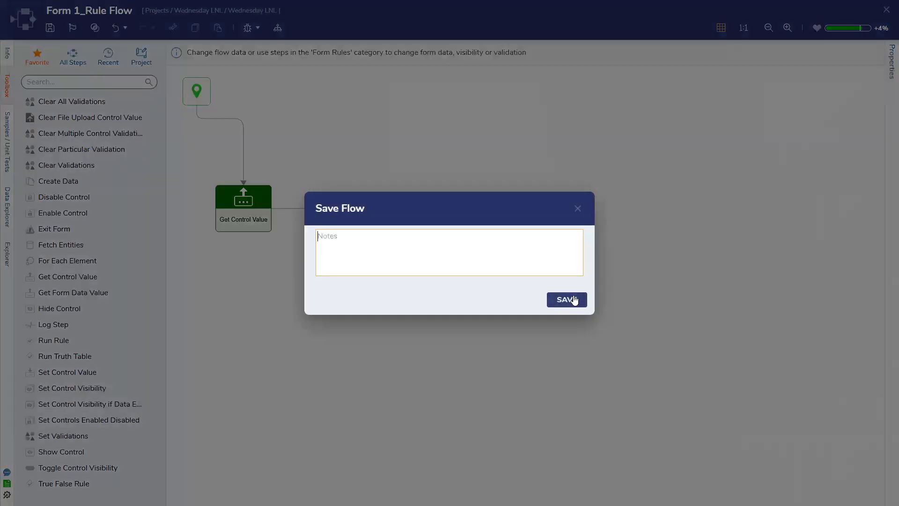
Step: Save and close the rule flow, then save and close Form 1
{"action": "left_click", "coordinate": [567, 299]}
{"action": "left_click", "coordinate": [885, 10]}
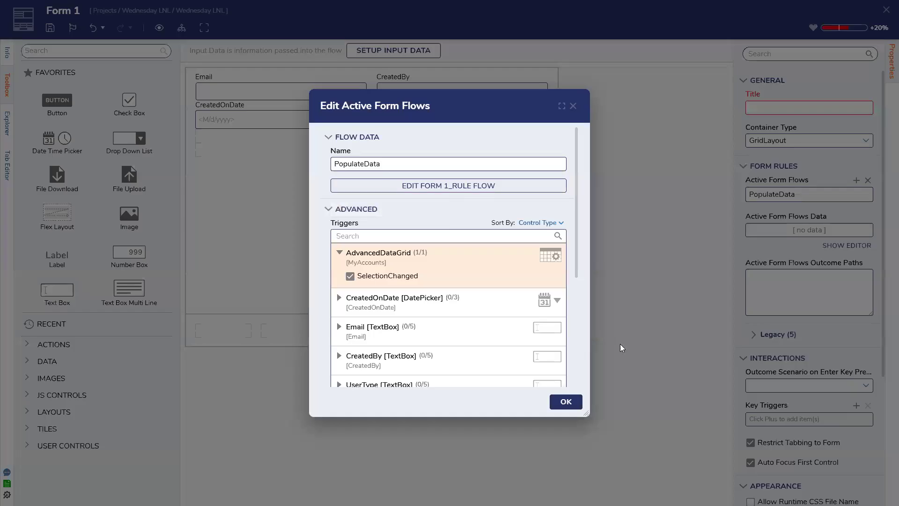
{"action": "left_click", "coordinate": [577, 403]}
{"action": "left_click", "coordinate": [50, 28]}
{"action": "left_click", "coordinate": [566, 298]}
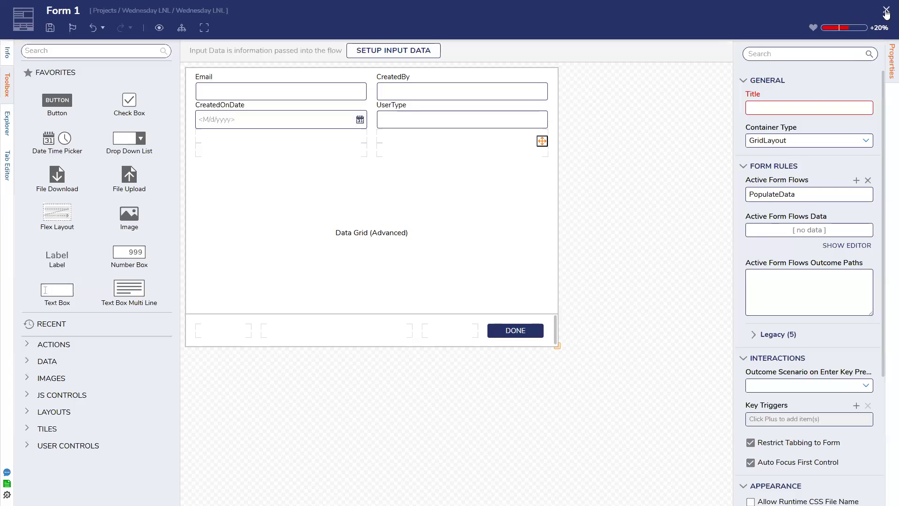
{"action": "left_click", "coordinate": [885, 11]}
Step: Create a new flow named 'Run ADV'
{"action": "left_click", "coordinate": [214, 62]}
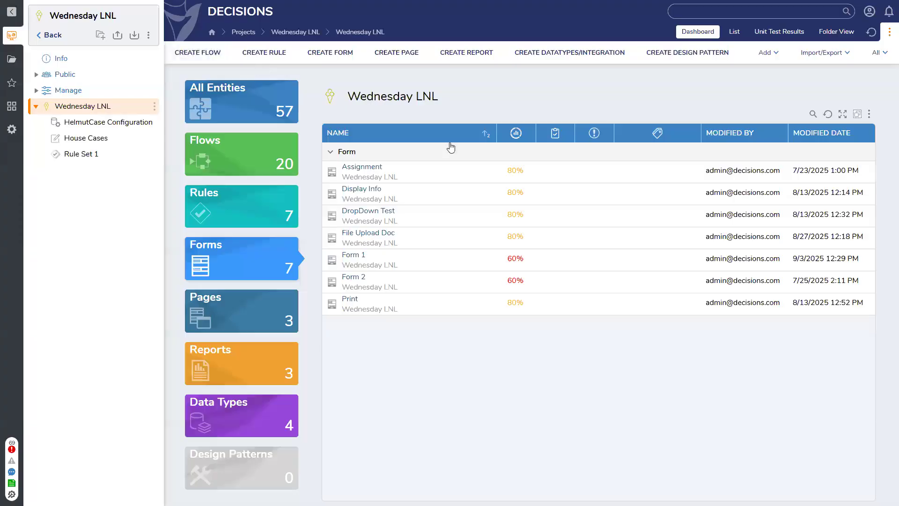
{"action": "type", "text": "Run ADV"}
{"action": "key", "text": "Return"}
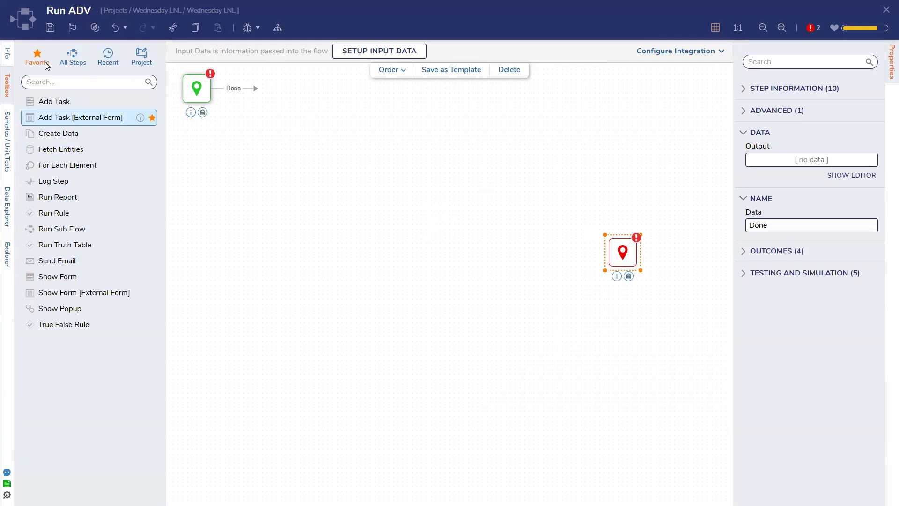
Step: Add a Form 1 show-form step whose Done path leads to End
{"action": "left_click_drag", "start_coordinate": [58, 276], "coordinate": [375, 161]}
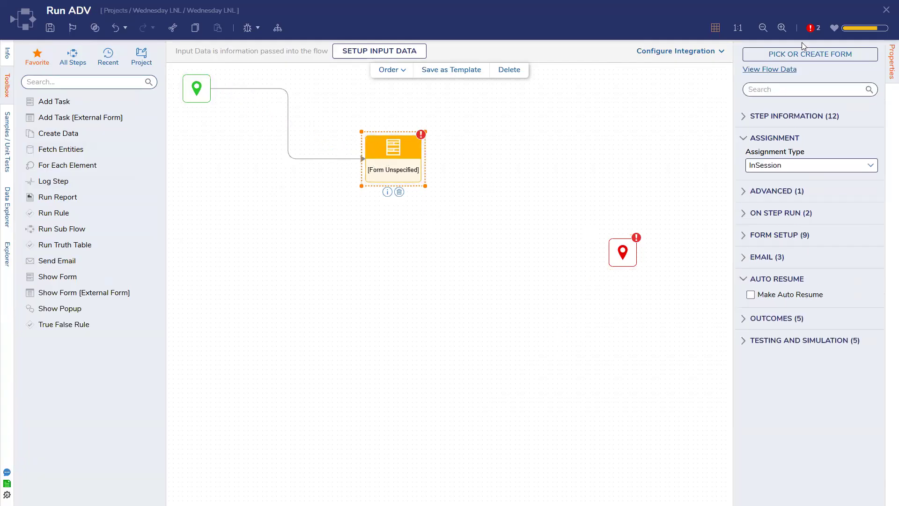
{"action": "left_click", "coordinate": [802, 55]}
{"action": "left_click", "coordinate": [529, 307]}
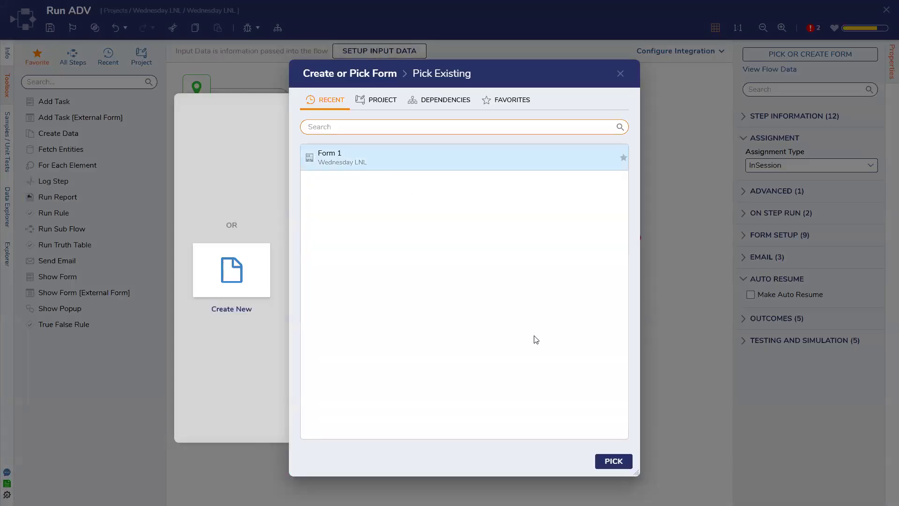
{"action": "left_click", "coordinate": [614, 459]}
{"action": "left_click_drag", "start_coordinate": [467, 159], "coordinate": [615, 252]}
Step: Run a quick debug session of Run ADV and close the form
{"action": "left_click", "coordinate": [248, 29]}
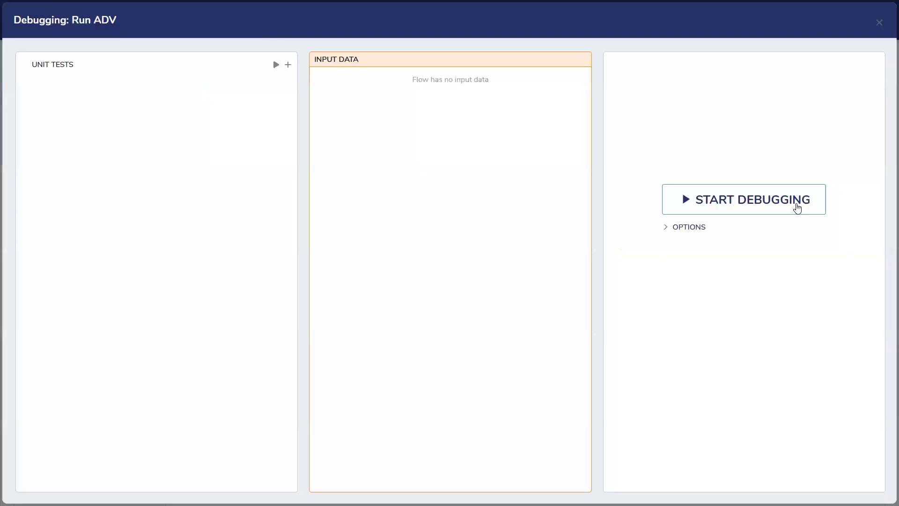
{"action": "left_click", "coordinate": [795, 207]}
{"action": "left_click", "coordinate": [625, 112]}
{"action": "left_click", "coordinate": [879, 23]}
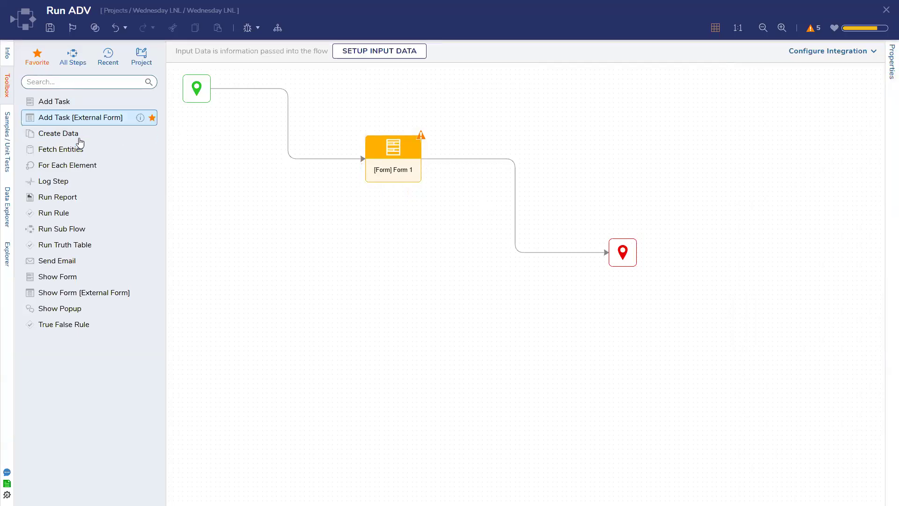
Step: Add a Fetch Entities step of type Account whose Results feed Form 1
{"action": "left_click_drag", "start_coordinate": [80, 148], "coordinate": [284, 130]}
{"action": "left_click_drag", "start_coordinate": [289, 226], "coordinate": [394, 185]}
{"action": "type", "text": "acc"}
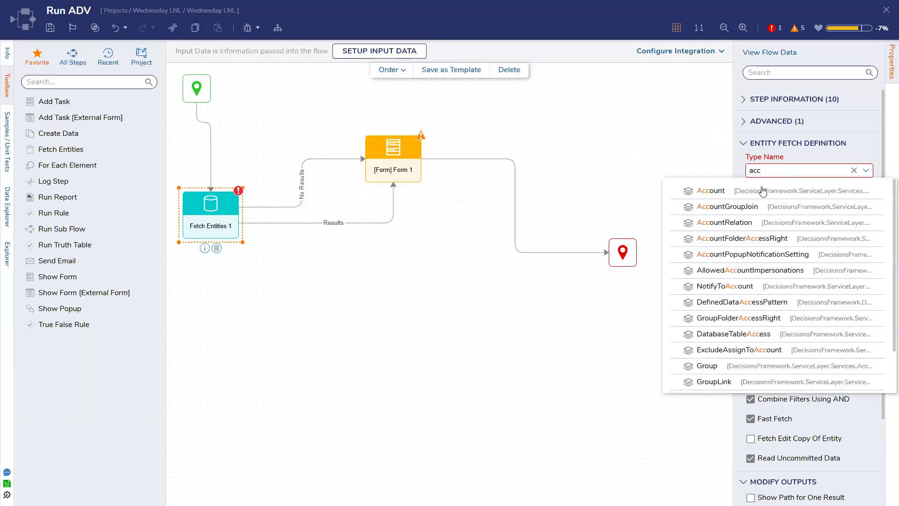
{"action": "left_click", "coordinate": [762, 189]}
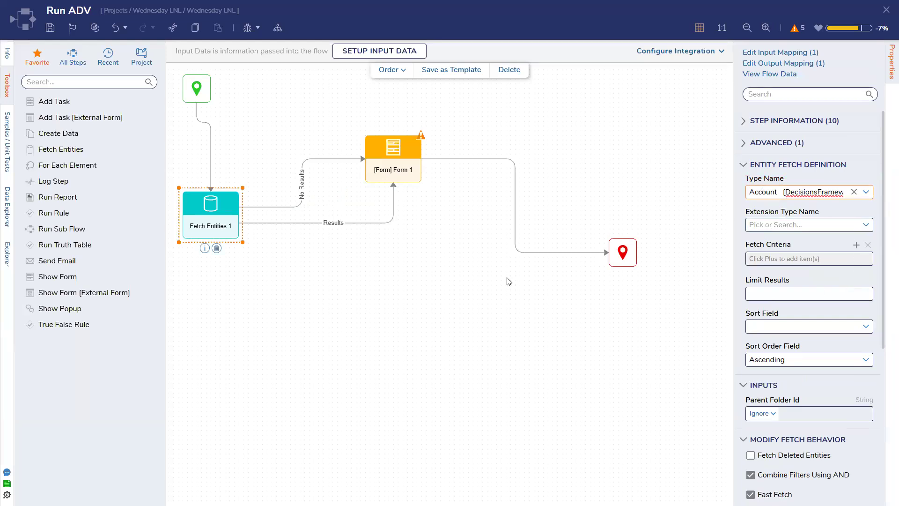
Step: Map Form 1's My Accounts input to the flow's EntityResults
{"action": "left_click", "coordinate": [412, 177]}
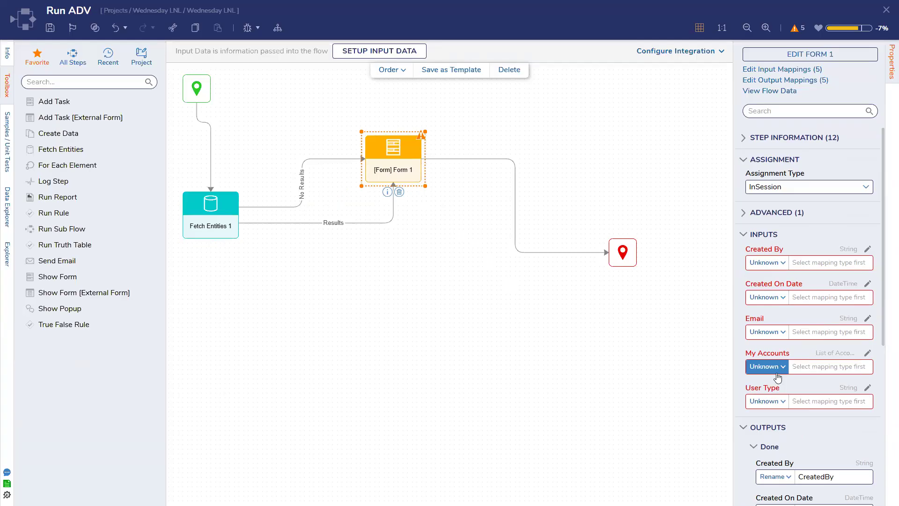
{"action": "left_click", "coordinate": [775, 370]}
{"action": "left_click", "coordinate": [774, 398]}
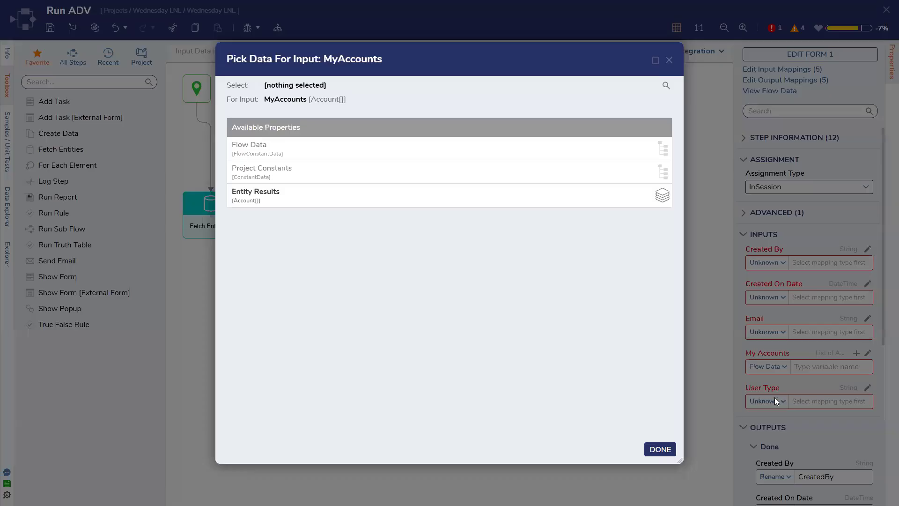
{"action": "left_click", "coordinate": [393, 173]}
{"action": "left_click", "coordinate": [674, 116]}
{"action": "left_click", "coordinate": [436, 202]}
{"action": "left_click", "coordinate": [660, 449]}
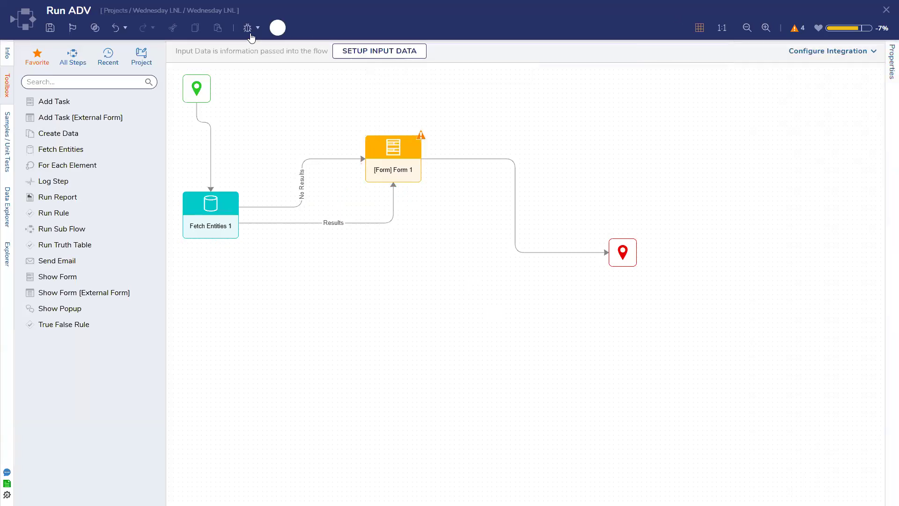
{"action": "left_click", "coordinate": [251, 34]}
Step: Debug Run ADV, select ExternalSystem, GUEST, SYSTEM and other grid accounts, then submit the form
{"action": "left_click", "coordinate": [716, 202]}
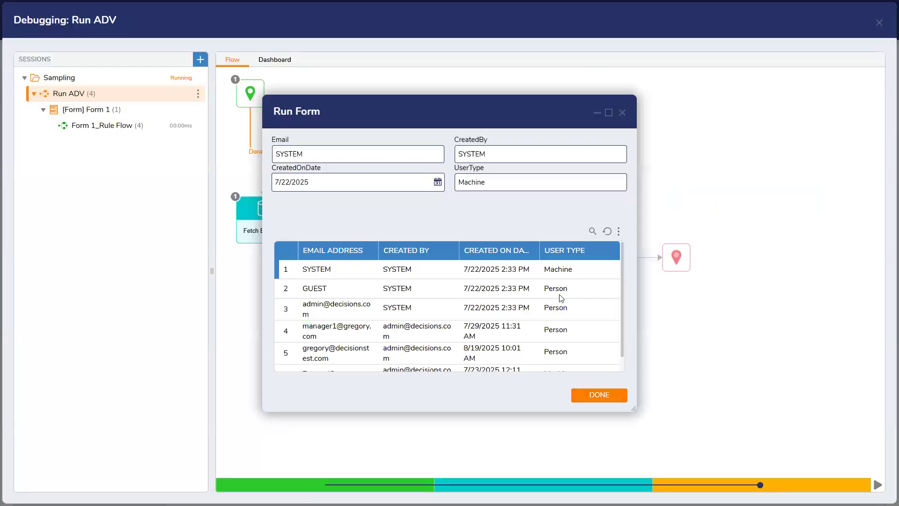
{"action": "scroll", "coordinate": [468, 290], "scroll_direction": "down", "scroll_amount": 1}
{"action": "left_click", "coordinate": [380, 299]}
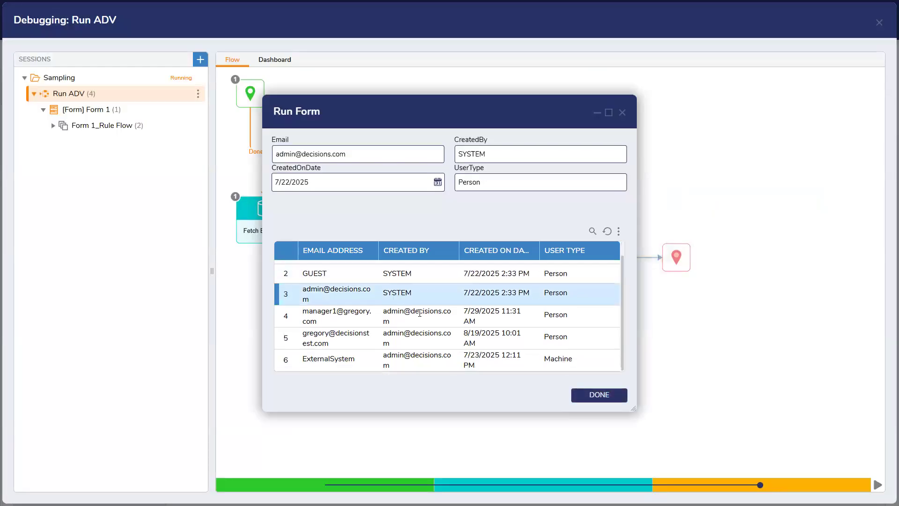
{"action": "left_click", "coordinate": [420, 312]}
{"action": "left_click", "coordinate": [419, 331]}
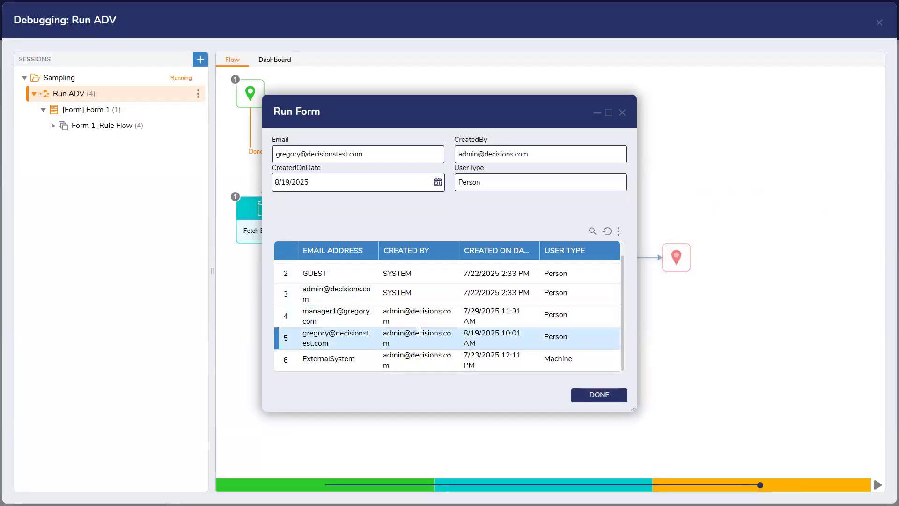
{"action": "left_click", "coordinate": [419, 353]}
{"action": "left_click", "coordinate": [421, 337]}
{"action": "left_click", "coordinate": [423, 323]}
{"action": "left_click", "coordinate": [434, 294]}
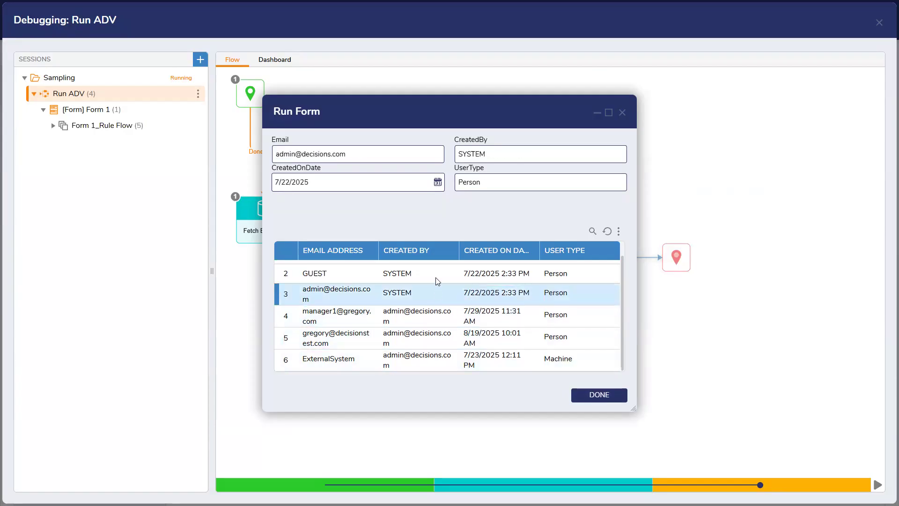
{"action": "left_click", "coordinate": [437, 275]}
{"action": "scroll", "coordinate": [436, 281], "scroll_direction": "up", "scroll_amount": 1}
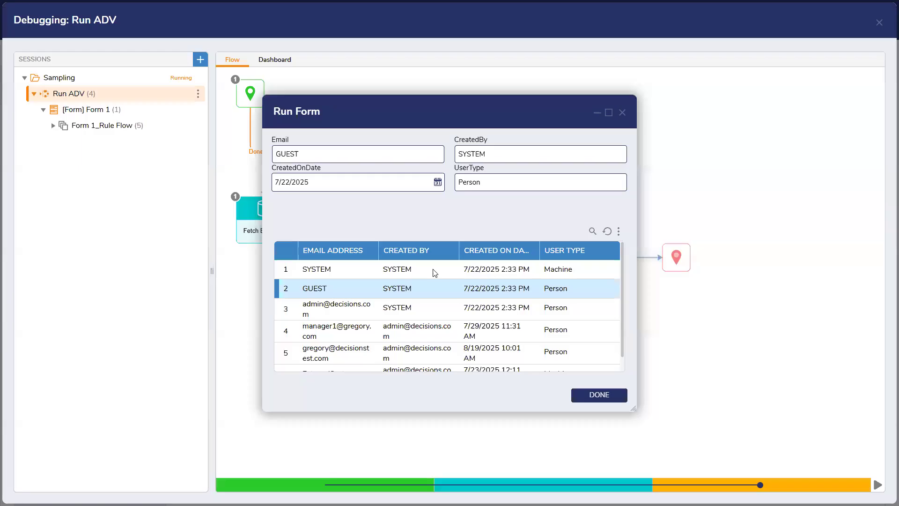
{"action": "left_click", "coordinate": [435, 272]}
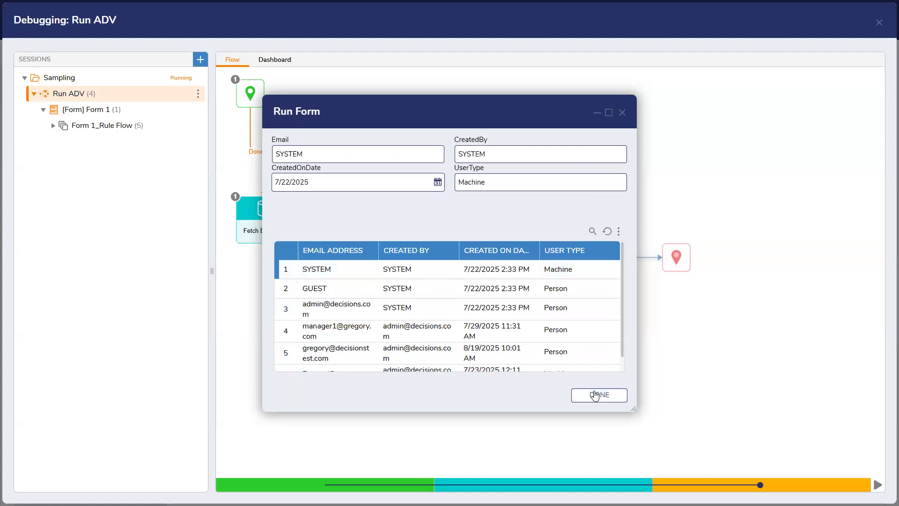
{"action": "left_click", "coordinate": [599, 395]}
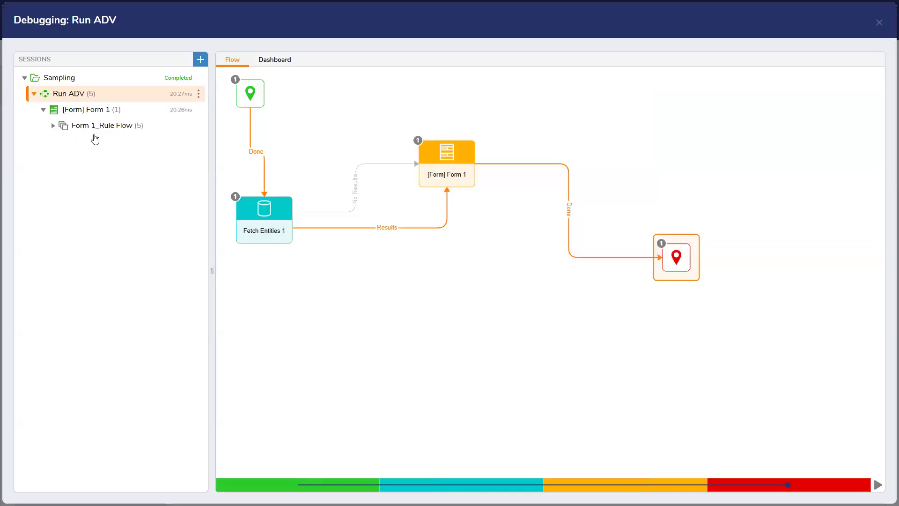
Step: Open the first Form 1_Rule Flow run and review Get Control Value's SelectedAccount and MyAccounts outputs
{"action": "left_click", "coordinate": [52, 126]}
{"action": "left_click", "coordinate": [113, 142]}
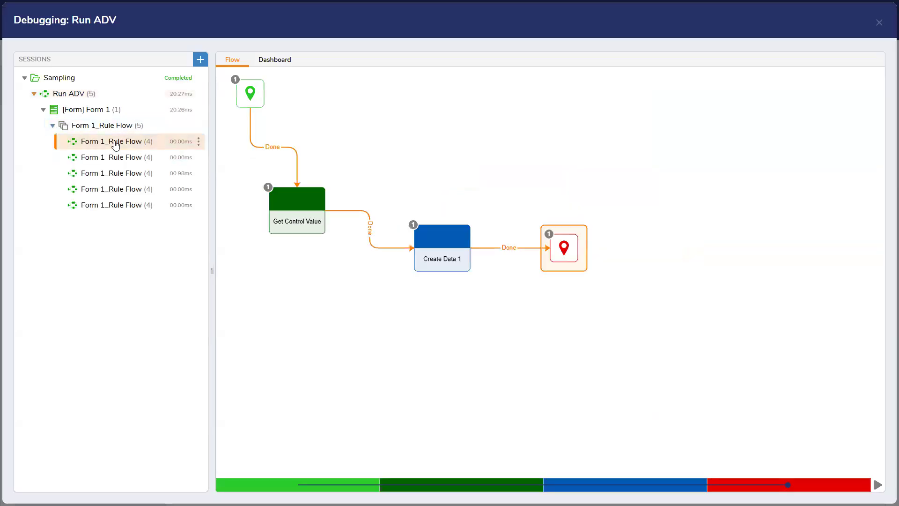
{"action": "double_click", "coordinate": [303, 214]}
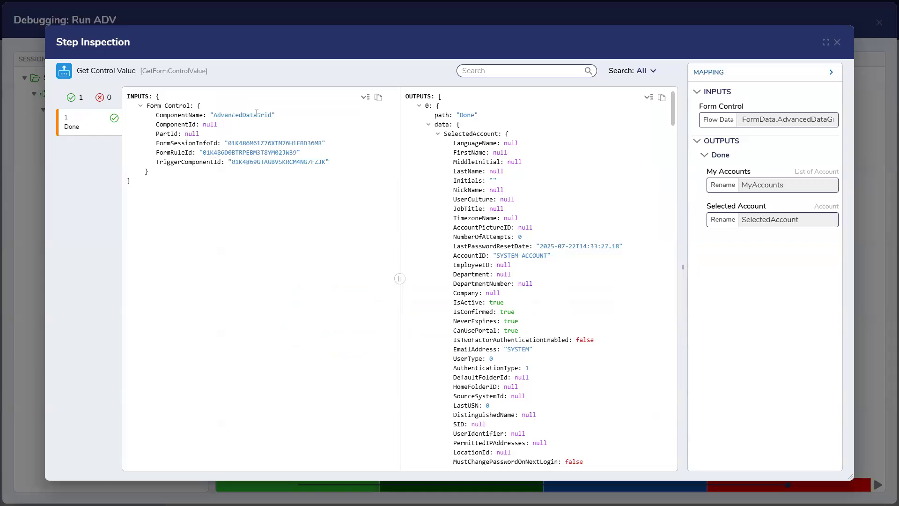
{"action": "left_click", "coordinate": [437, 134]}
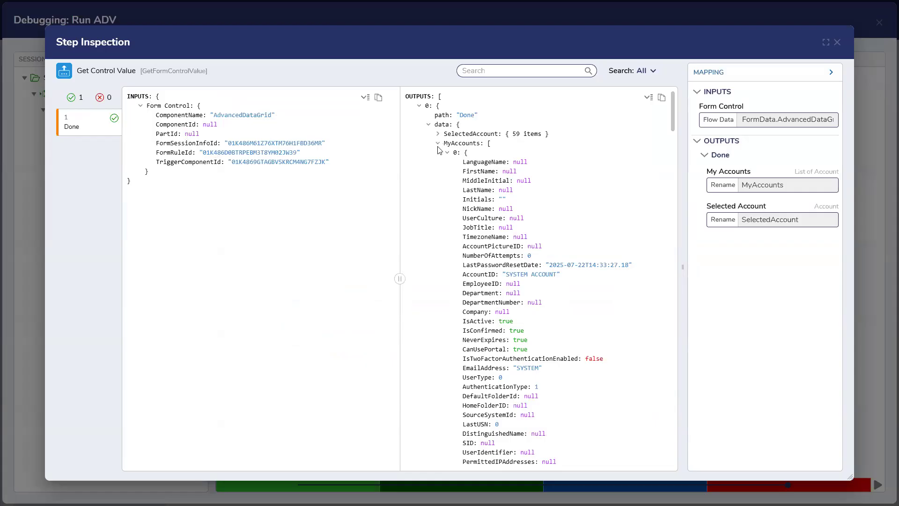
{"action": "left_click", "coordinate": [438, 144]}
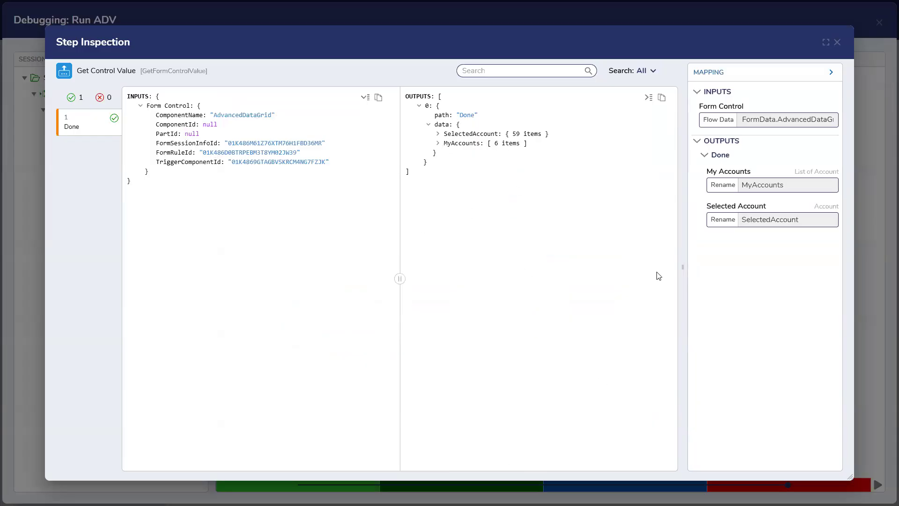
{"action": "left_click", "coordinate": [837, 43]}
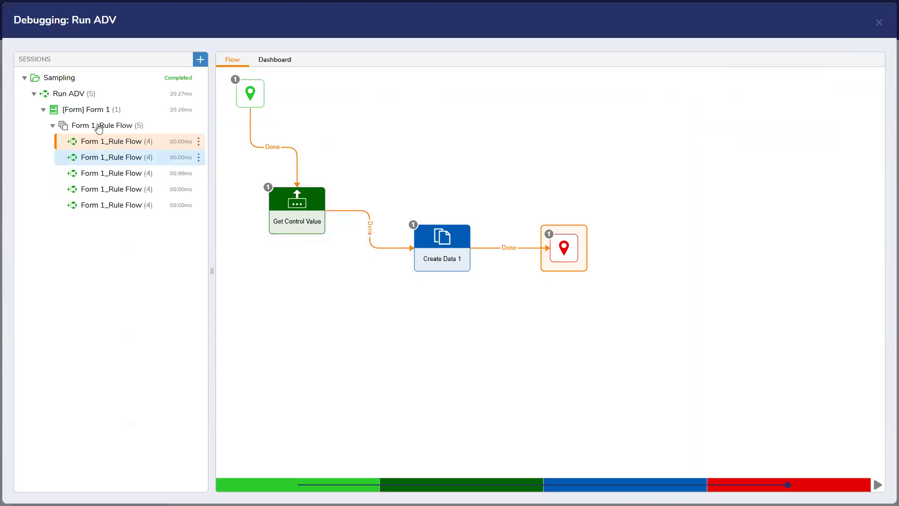
Step: Reopen Form 1 for editing, keep the advanced data grid in SingleSelect mode, and save
{"action": "left_click", "coordinate": [879, 27]}
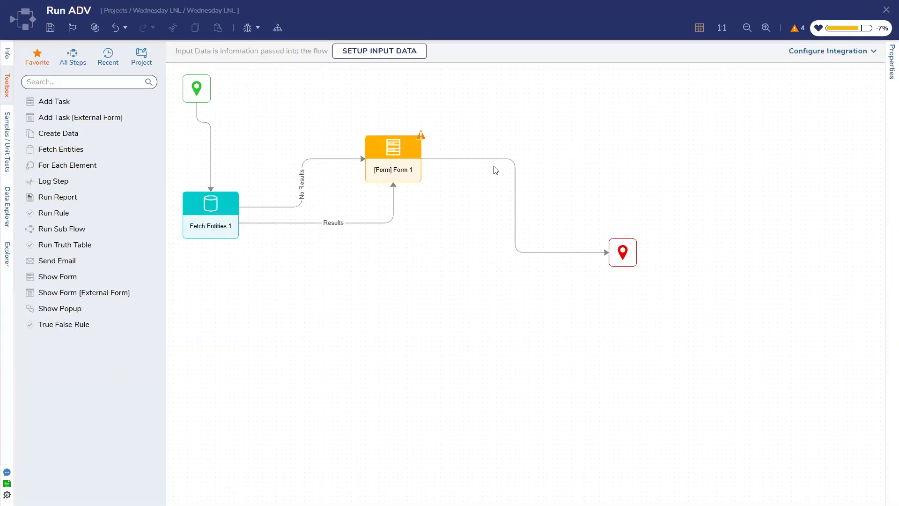
{"action": "left_click", "coordinate": [381, 169]}
{"action": "left_click", "coordinate": [808, 55]}
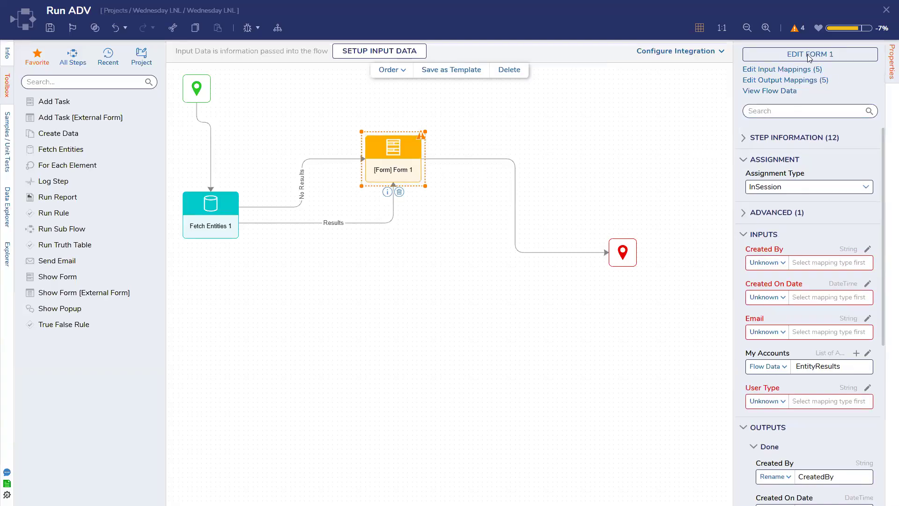
{"action": "left_click", "coordinate": [370, 238]}
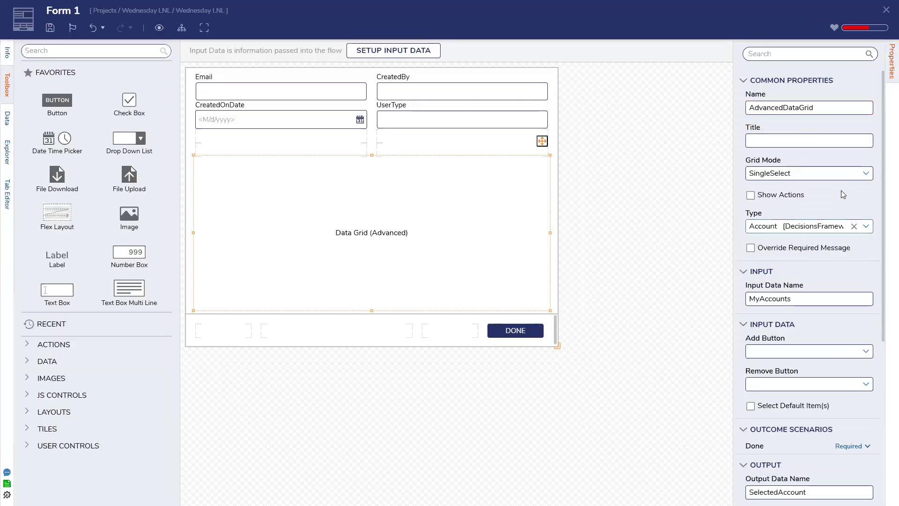
{"action": "left_click", "coordinate": [865, 173]}
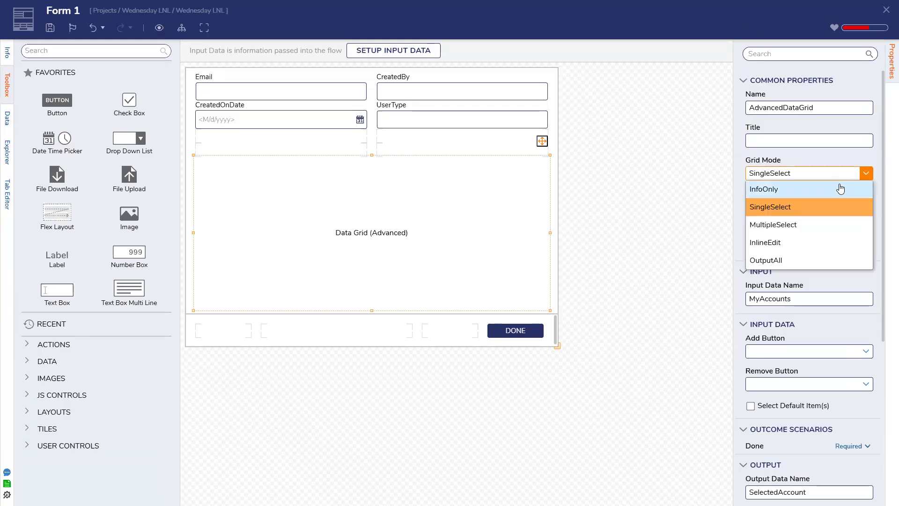
{"action": "left_click", "coordinate": [832, 156]}
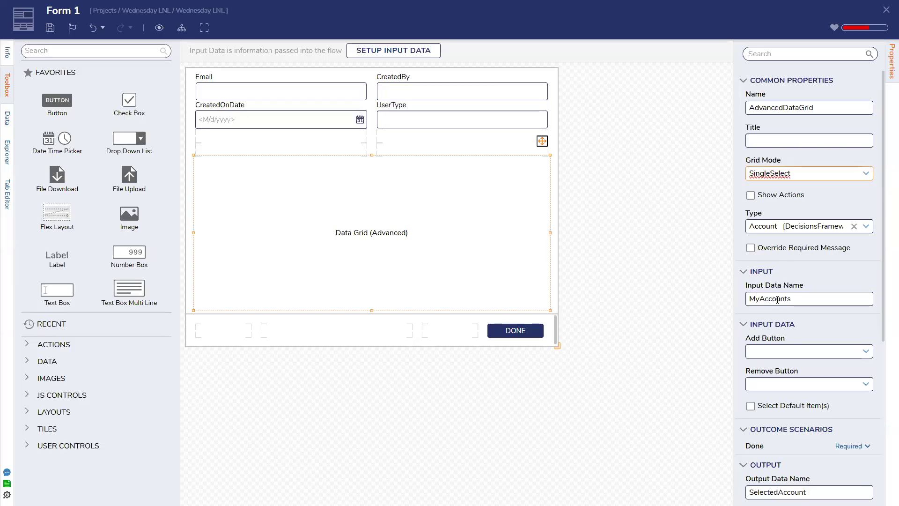
{"action": "left_click", "coordinate": [50, 28]}
{"action": "left_click", "coordinate": [566, 304]}
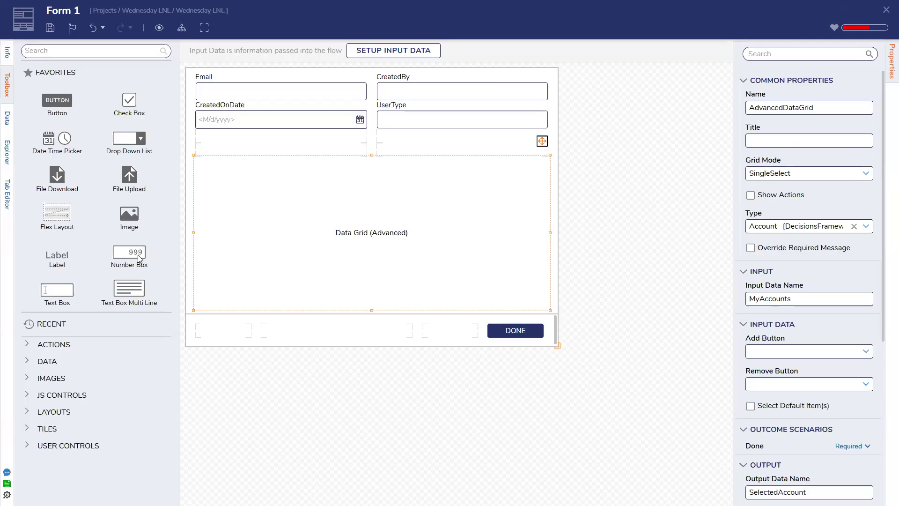
Step: Add a Sub Dialog Button to the bottom row with Use Legacy off, then save the form
{"action": "left_click", "coordinate": [94, 52]}
{"action": "type", "text": "sub dial"}
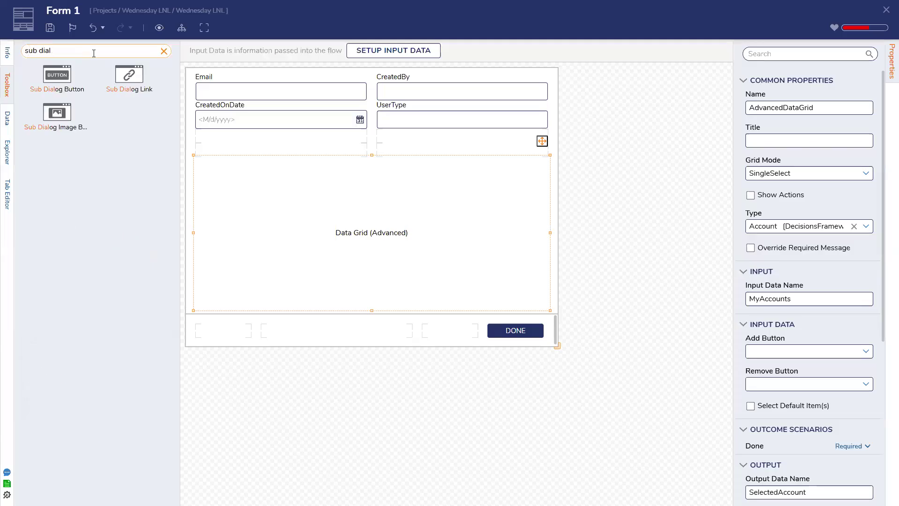
{"action": "left_click_drag", "start_coordinate": [57, 74], "coordinate": [343, 335]}
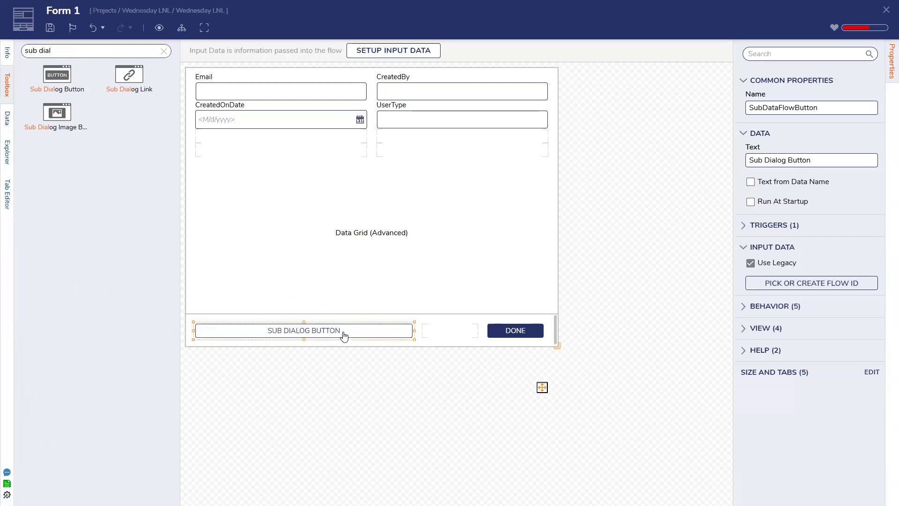
{"action": "left_click", "coordinate": [750, 263]}
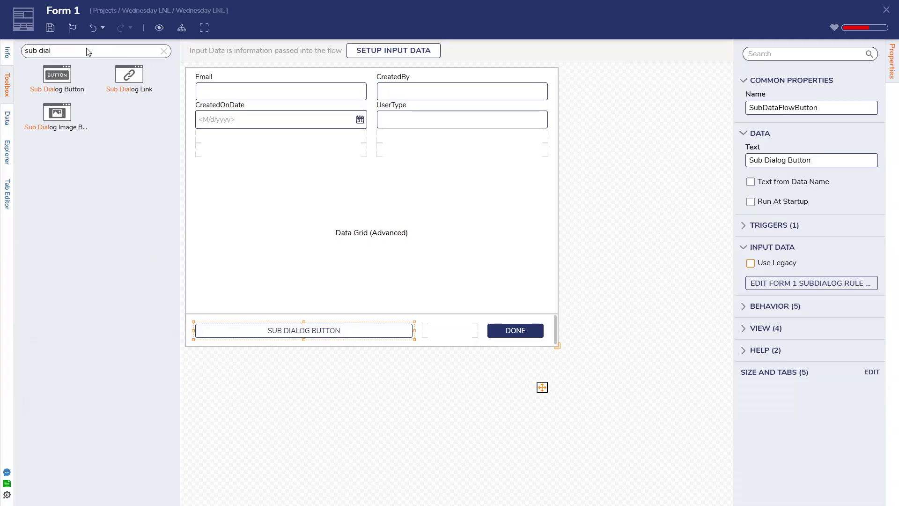
{"action": "left_click", "coordinate": [50, 28]}
{"action": "left_click", "coordinate": [565, 299]}
Step: In the Form 1 Subdialog flow, add a Show Form step wired from Start's Done path, with End moved right
{"action": "left_click", "coordinate": [819, 283]}
{"action": "left_click_drag", "start_coordinate": [290, 186], "coordinate": [464, 231]}
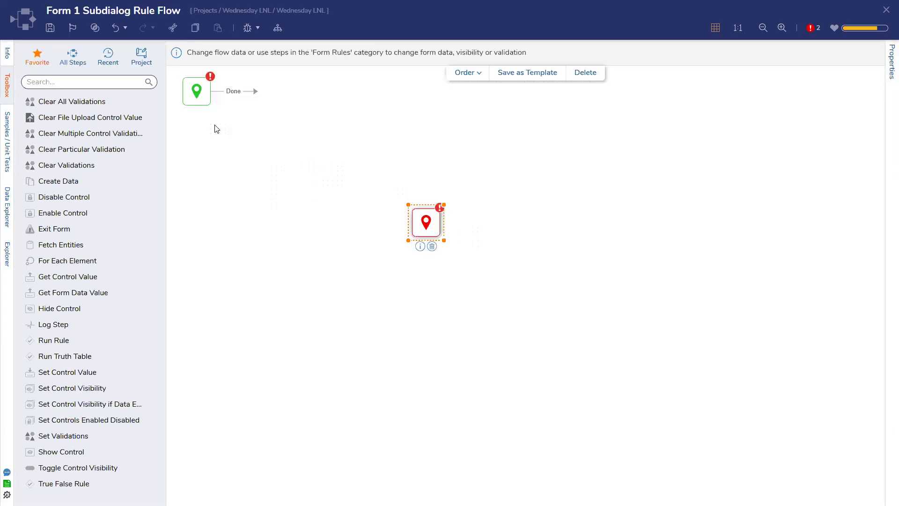
{"action": "left_click", "coordinate": [108, 81]}
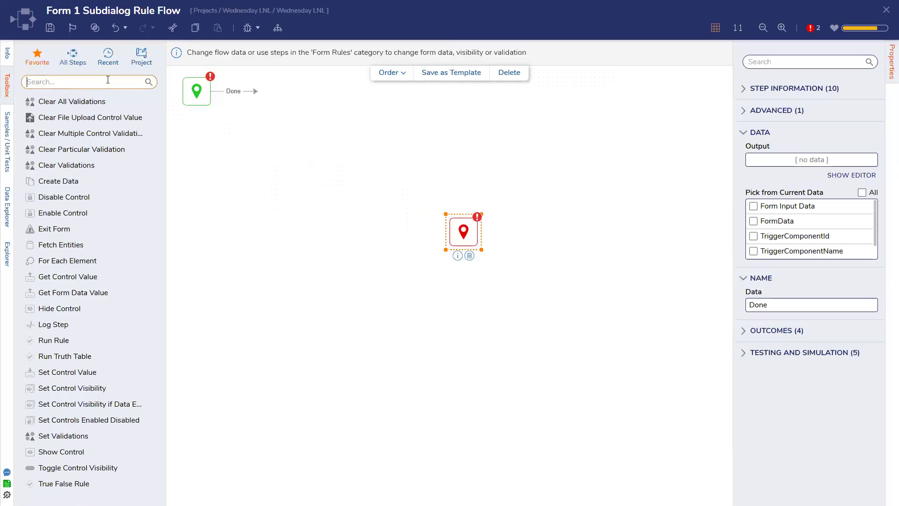
{"action": "type", "text": "cco"}
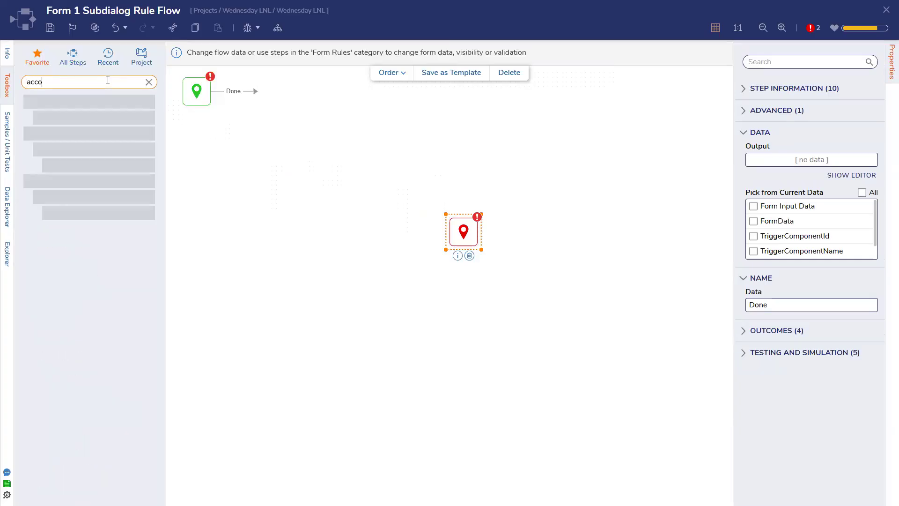
{"action": "type", "text": "unt"}
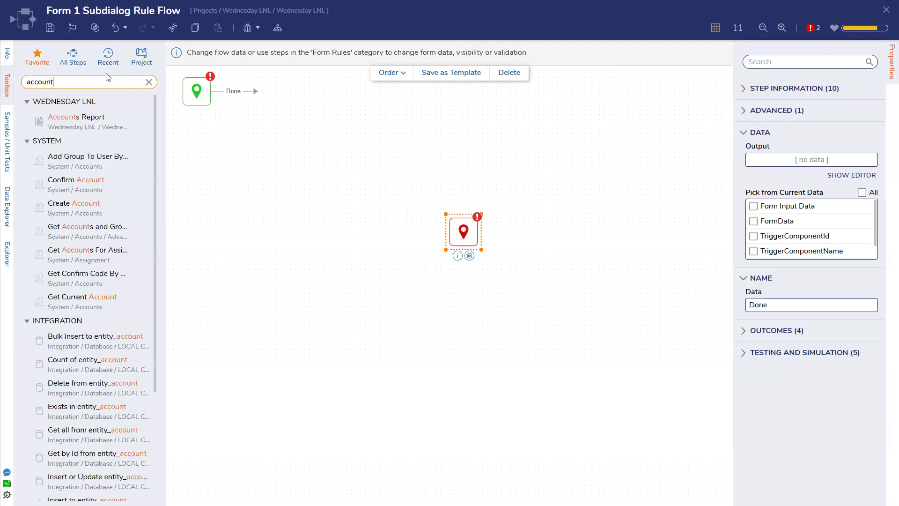
{"action": "left_click", "coordinate": [148, 83]}
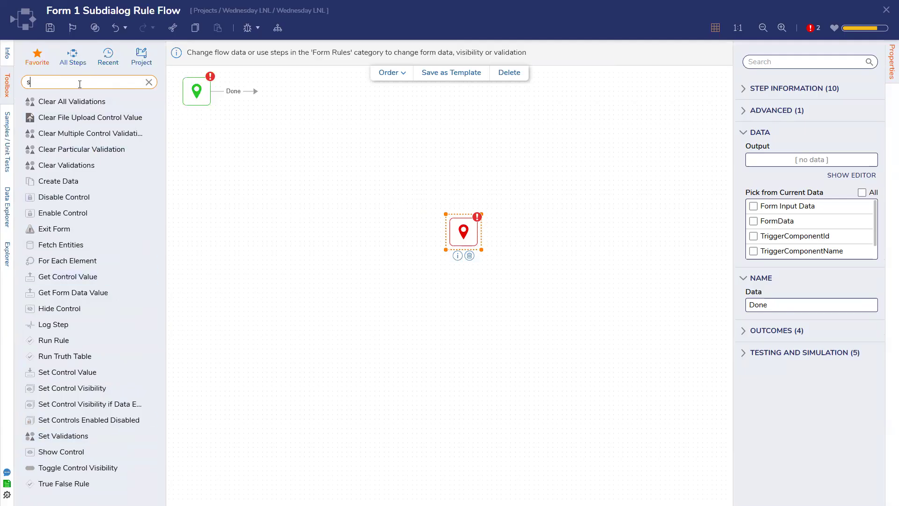
{"action": "left_click_drag", "start_coordinate": [75, 118], "coordinate": [347, 175]}
{"action": "left_click_drag", "start_coordinate": [255, 91], "coordinate": [345, 196]}
{"action": "left_click_drag", "start_coordinate": [466, 235], "coordinate": [538, 283]}
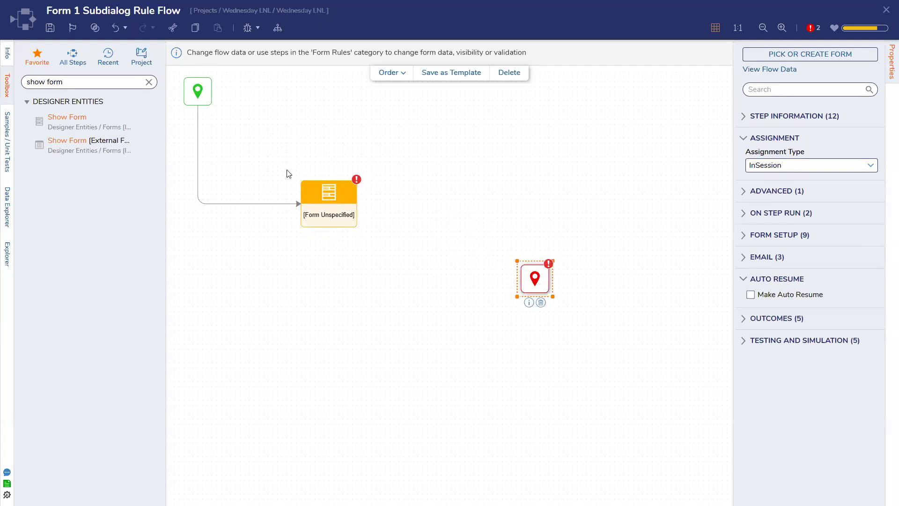
{"action": "left_click", "coordinate": [148, 82]}
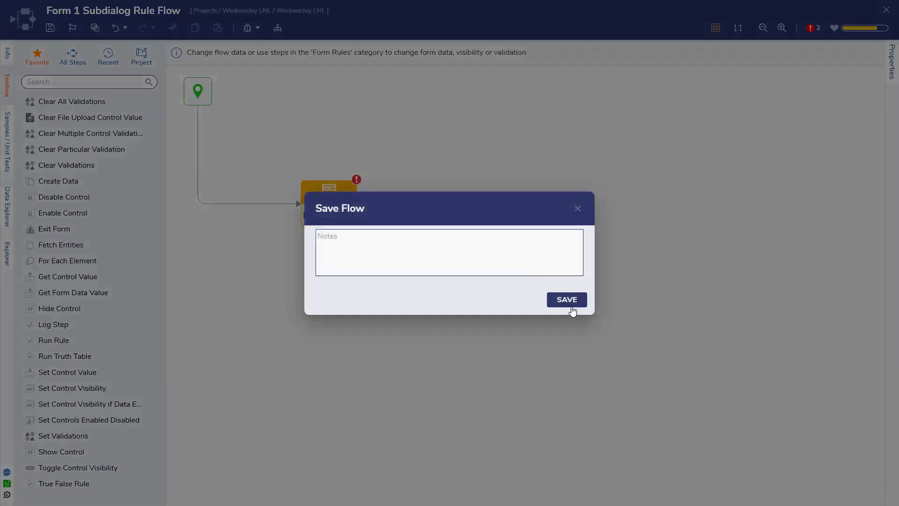
Step: Save the flow and place a Set Control Value step just before the End step
{"action": "left_click", "coordinate": [567, 299]}
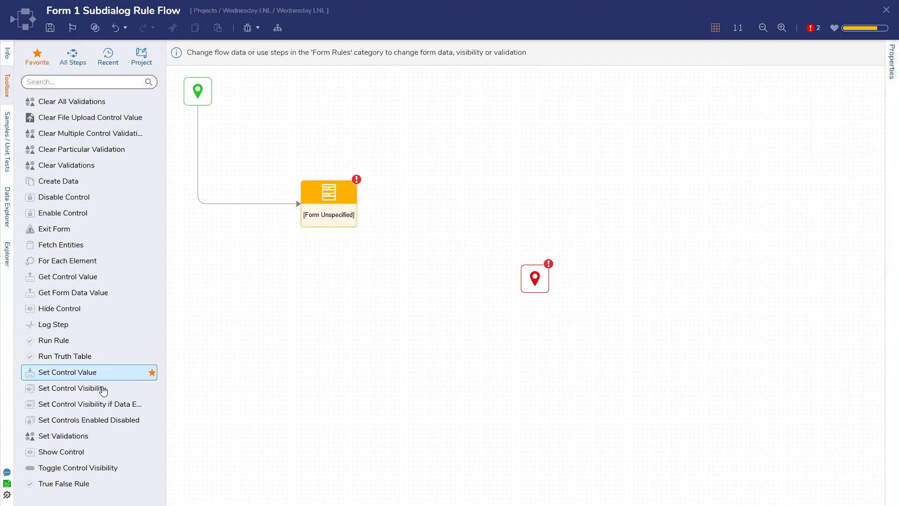
{"action": "left_click_drag", "start_coordinate": [79, 377], "coordinate": [450, 247]}
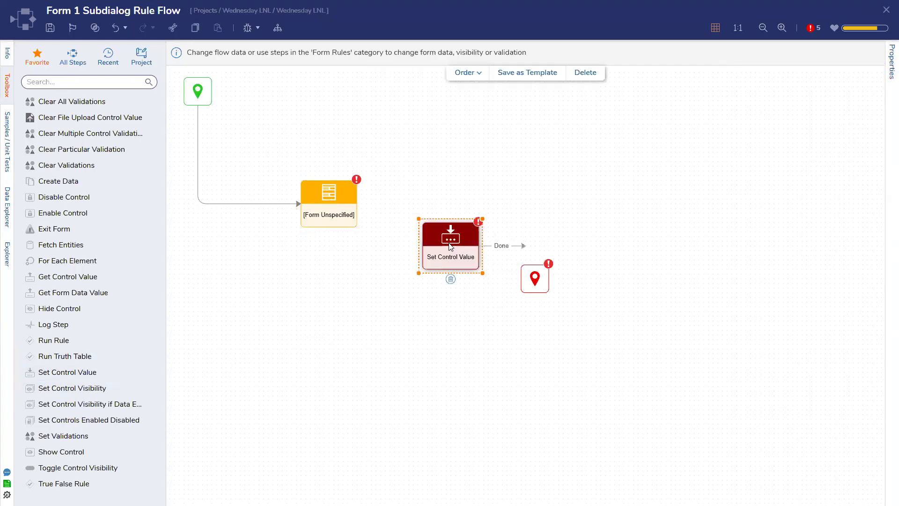
{"action": "left_click", "coordinate": [50, 28]}
{"action": "left_click", "coordinate": [566, 299]}
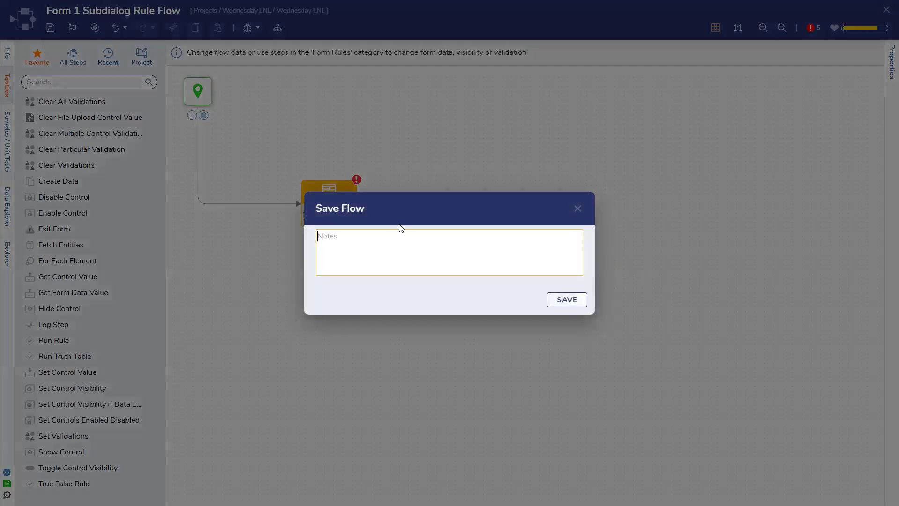
{"action": "left_click_drag", "start_coordinate": [534, 279], "coordinate": [684, 302]}
{"action": "left_click_drag", "start_coordinate": [455, 252], "coordinate": [558, 308]}
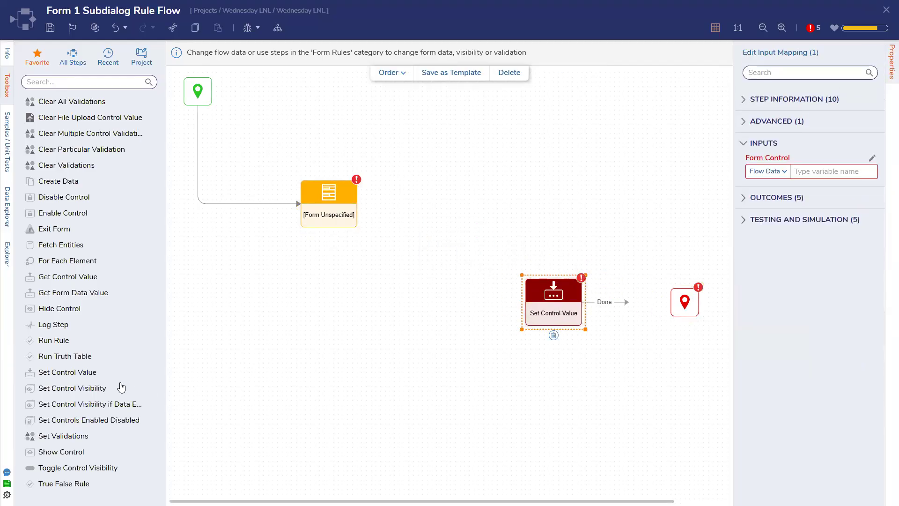
Step: Replace the extra Set Control Value with a Get Control Value step, then open the Show Form step's form choice
{"action": "left_click_drag", "start_coordinate": [87, 377], "coordinate": [432, 307]}
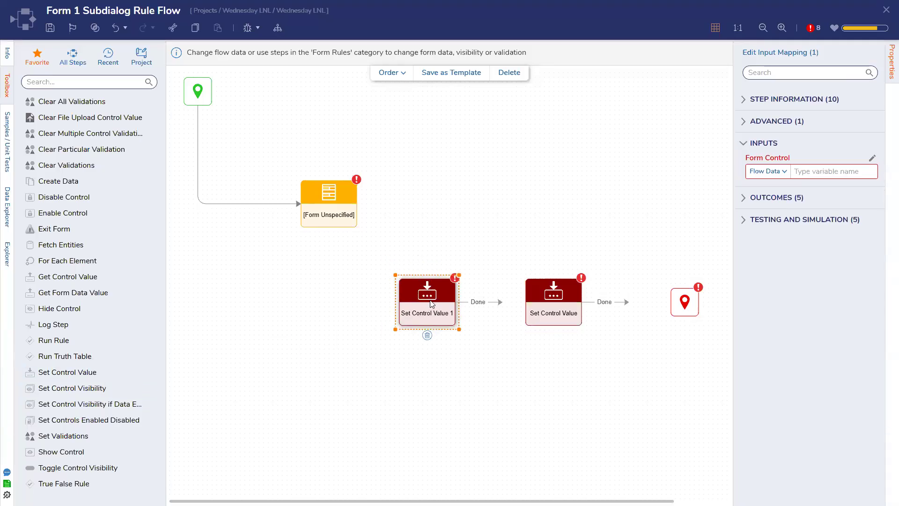
{"action": "left_click_drag", "start_coordinate": [332, 198], "coordinate": [328, 290]}
{"action": "left_click", "coordinate": [423, 312]}
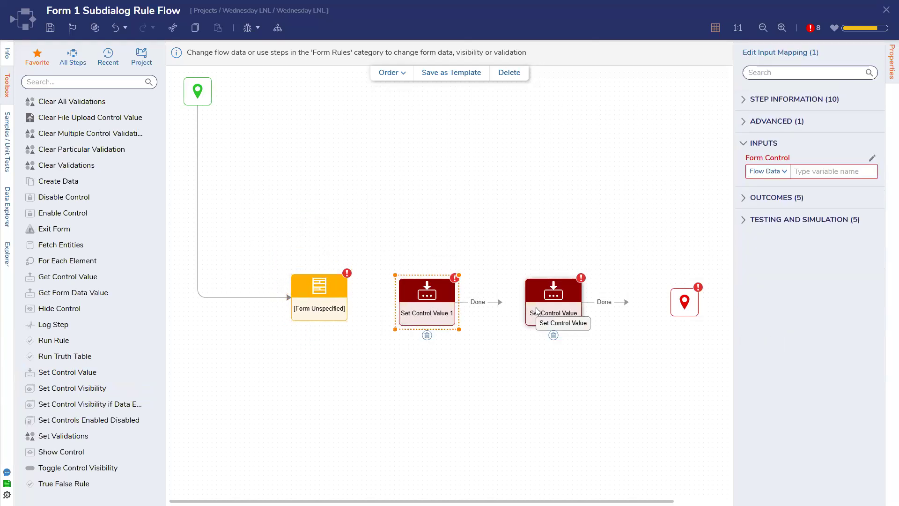
{"action": "left_click", "coordinate": [426, 336]}
{"action": "left_click_drag", "start_coordinate": [73, 277], "coordinate": [444, 302]}
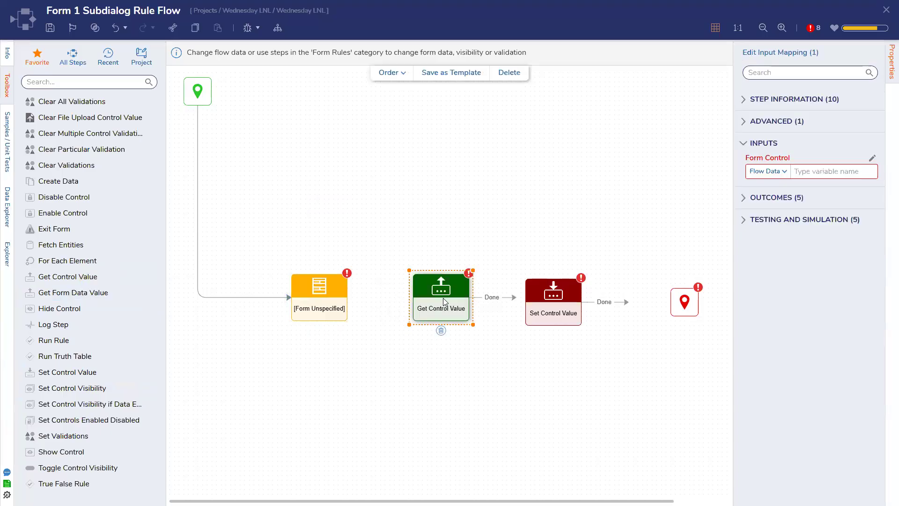
{"action": "double_click", "coordinate": [309, 295]}
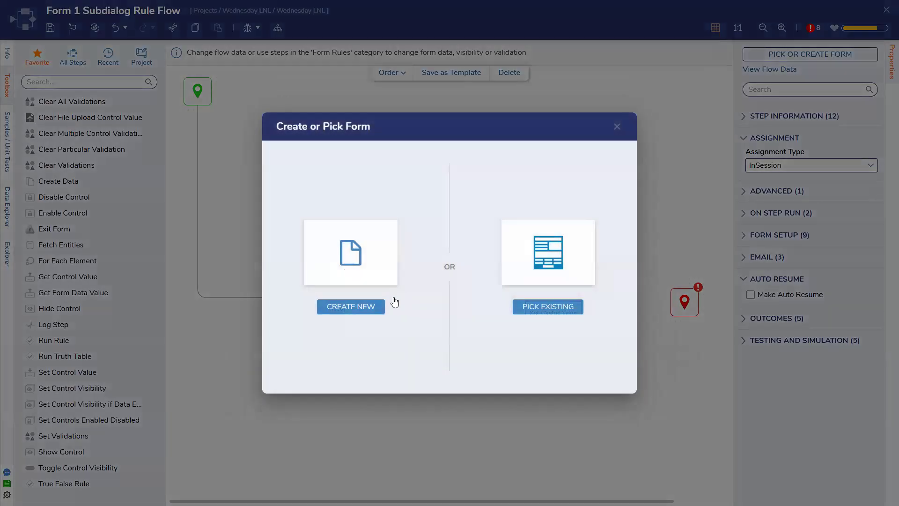
Step: Create a new form named 'Add Stuff' with an Account Email text box in the top-left cell
{"action": "left_click", "coordinate": [377, 230]}
{"action": "left_click", "coordinate": [465, 204]}
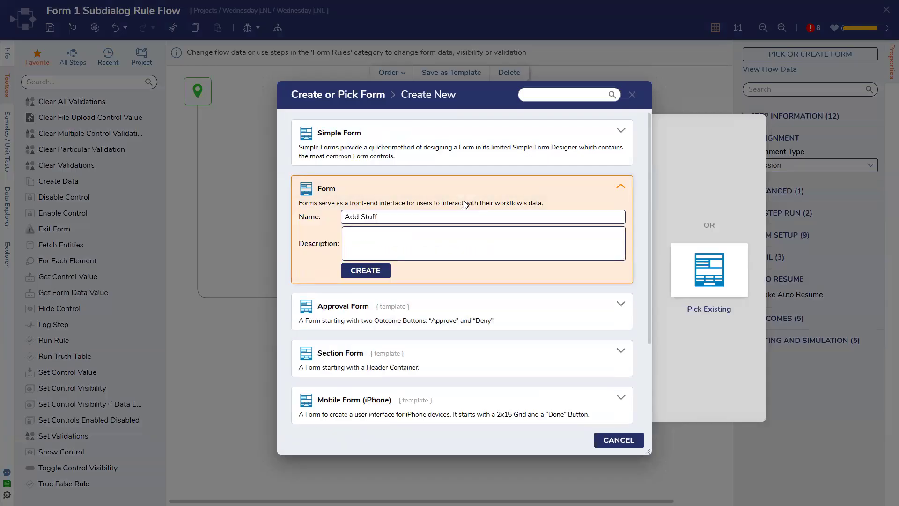
{"action": "type", "text": "Add Stuff"}
{"action": "key", "text": "Return"}
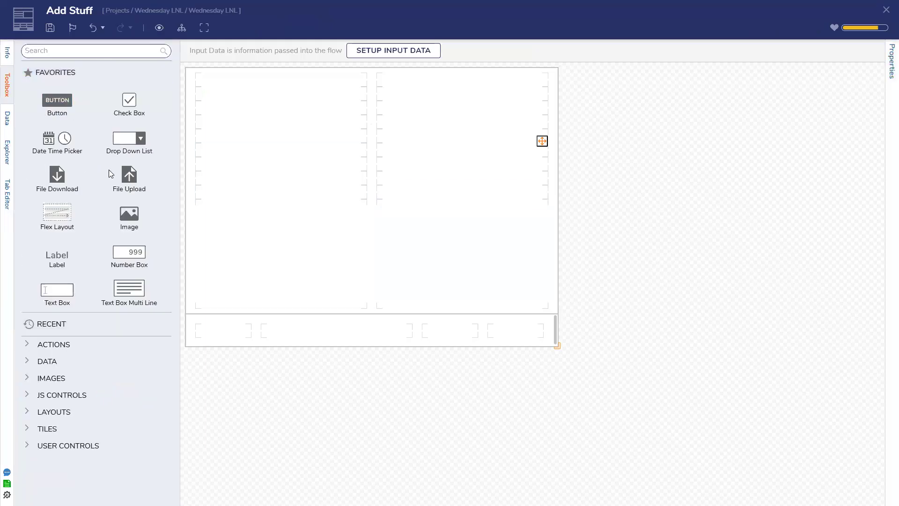
{"action": "left_click_drag", "start_coordinate": [85, 291], "coordinate": [266, 84]}
{"action": "type", "text": "Account Email"}
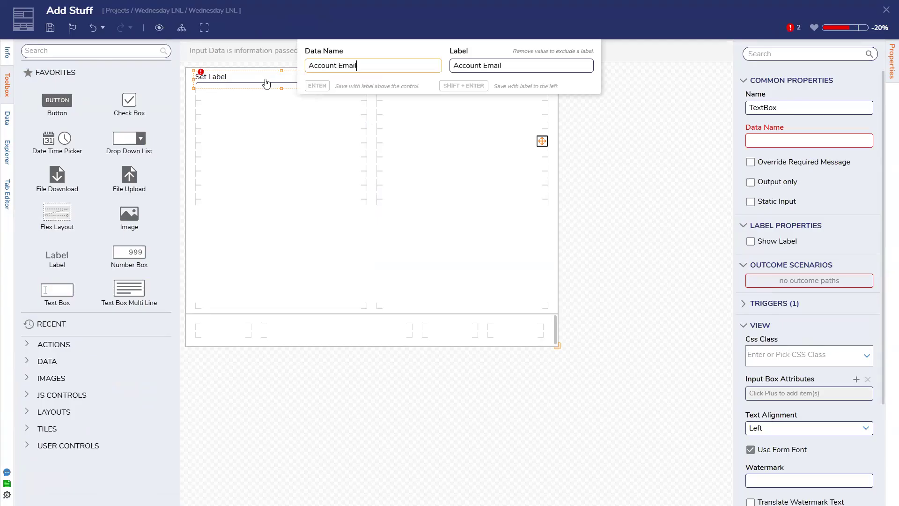
{"action": "key", "text": "Return"}
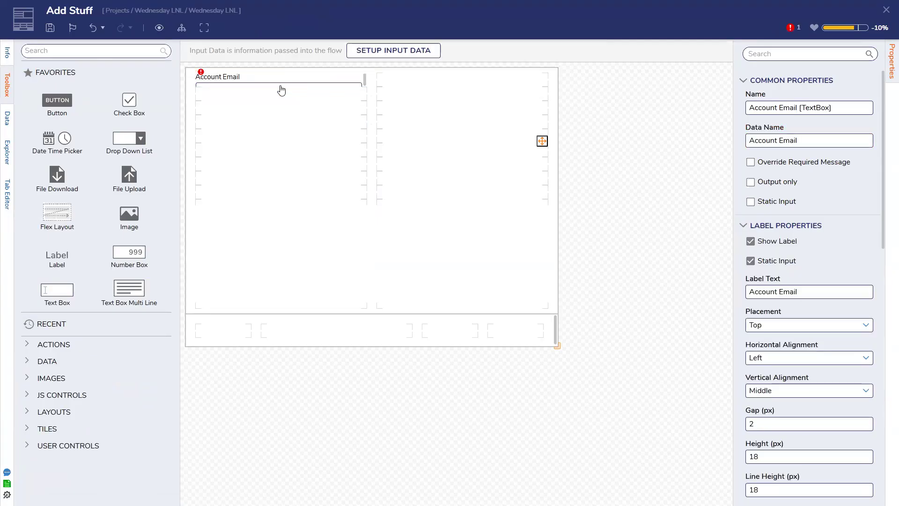
{"action": "left_click_drag", "start_coordinate": [281, 89], "coordinate": [281, 102]}
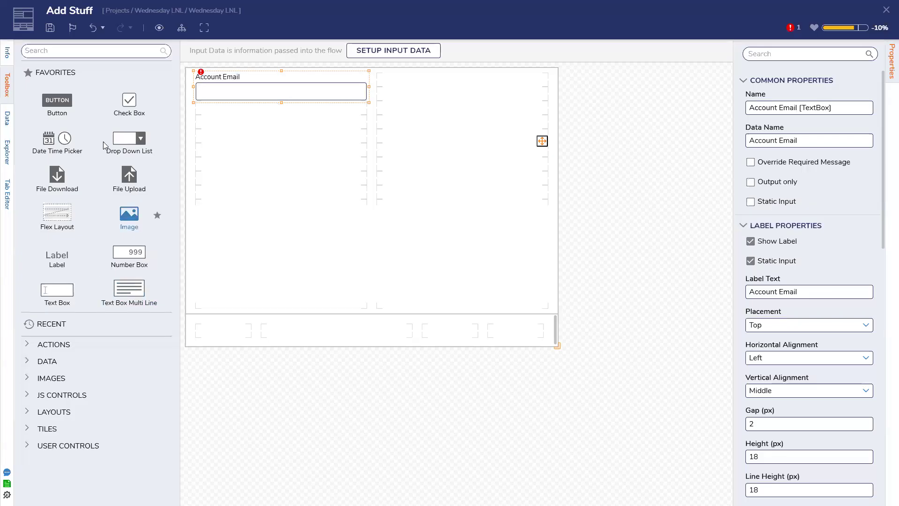
Step: Add an 'Add' button to the bottom row and a User Type text box in the right column
{"action": "left_click_drag", "start_coordinate": [398, 280], "coordinate": [514, 333]}
{"action": "type", "text": "Don"}
{"action": "key", "text": "BackSpace"}
{"action": "key", "text": "BackSpace"}
{"action": "key", "text": "BackSpace"}
{"action": "type", "text": "Add"}
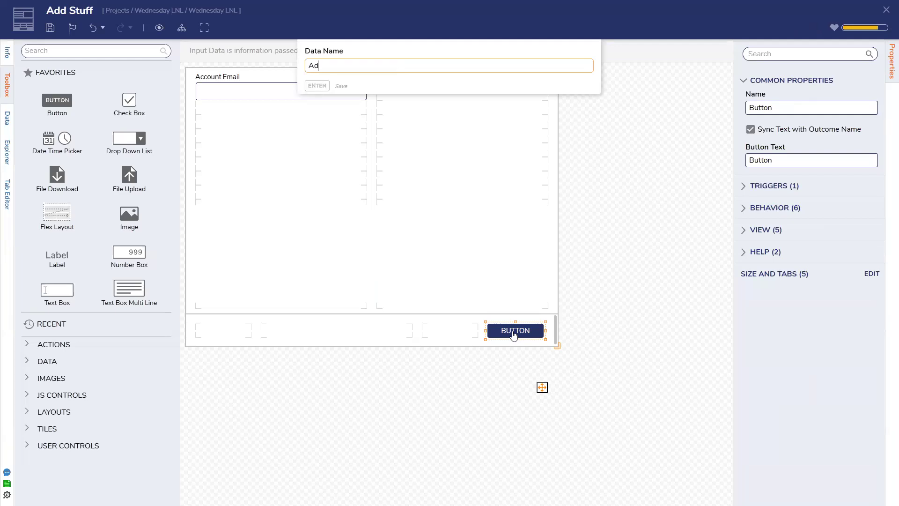
{"action": "key", "text": "Return"}
{"action": "left_click_drag", "start_coordinate": [62, 295], "coordinate": [449, 91]}
{"action": "type", "text": "User Type"}
{"action": "key", "text": "Return"}
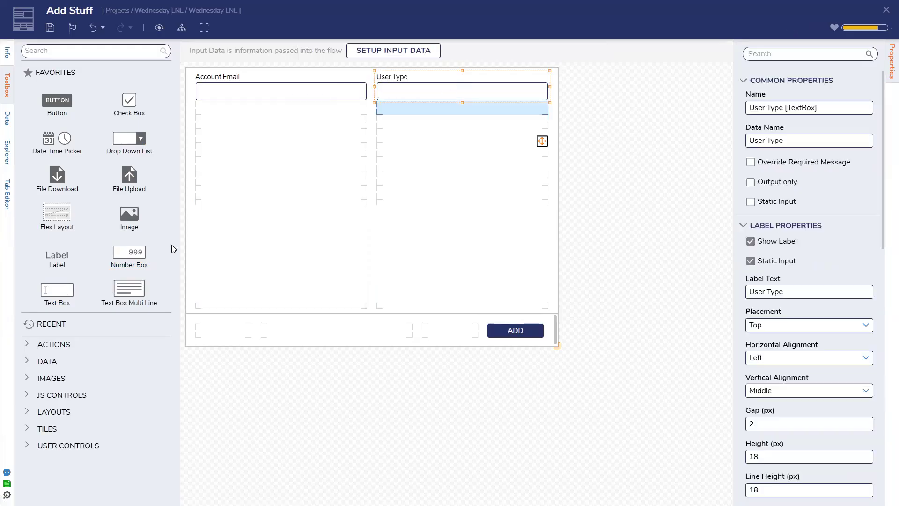
Step: Save the Add Stuff form and close its designer
{"action": "key", "text": "ctrl+s"}
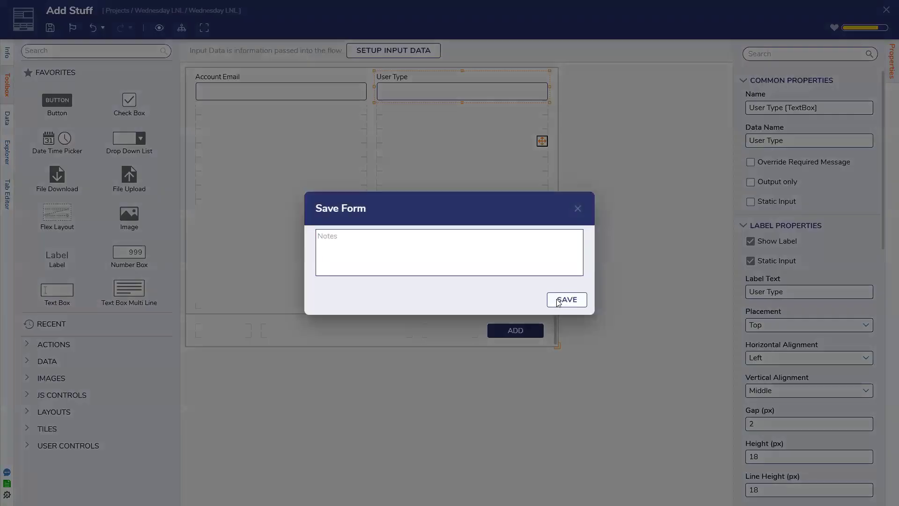
{"action": "left_click", "coordinate": [565, 300]}
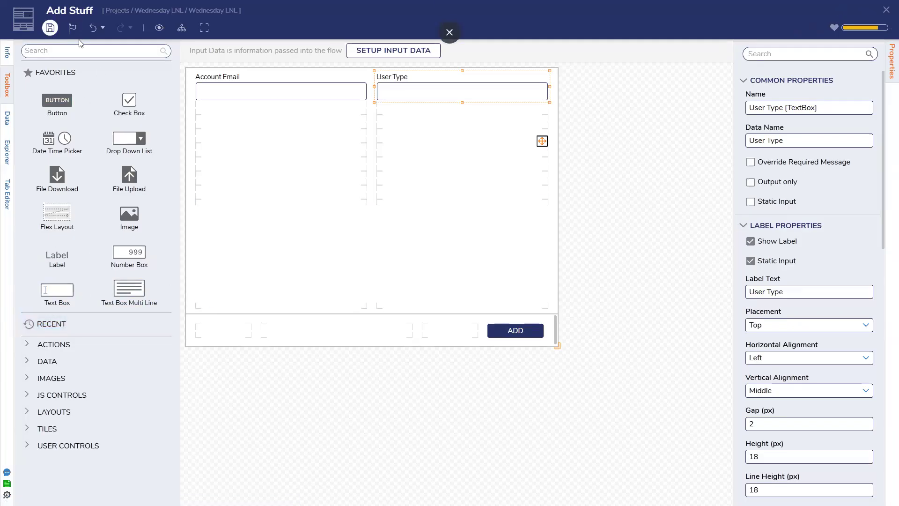
{"action": "left_click", "coordinate": [50, 28]}
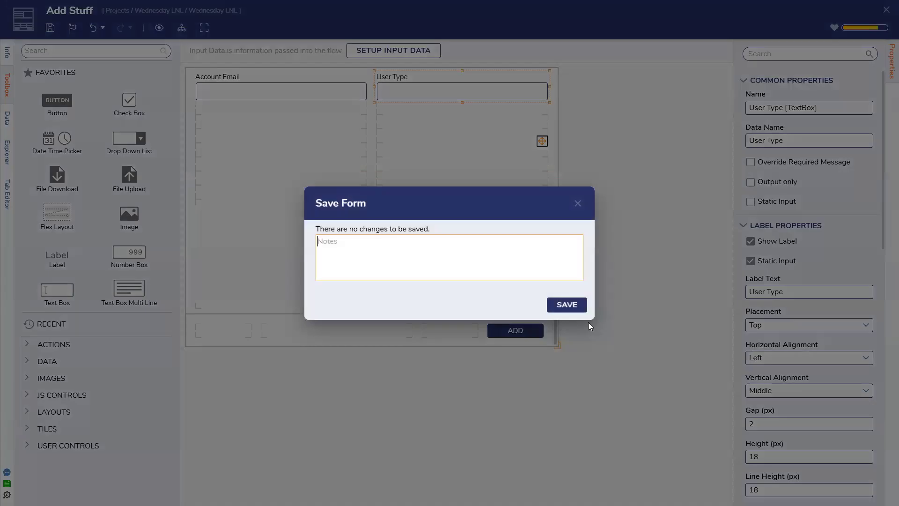
{"action": "left_click", "coordinate": [566, 305]}
{"action": "left_click", "coordinate": [886, 9]}
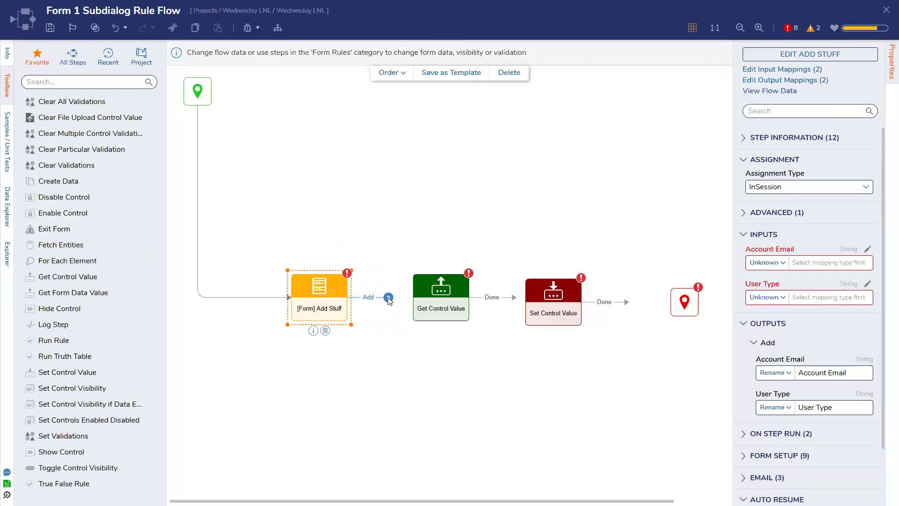
Step: Point Get Control Value's form control at Form Data > AdvancedDataGrid > My Accounts
{"action": "left_click", "coordinate": [763, 263]}
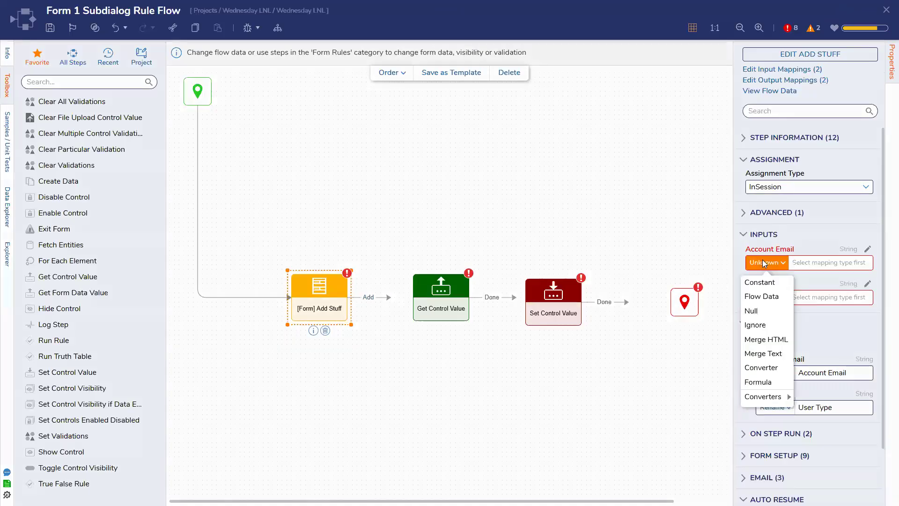
{"action": "left_click", "coordinate": [787, 249]}
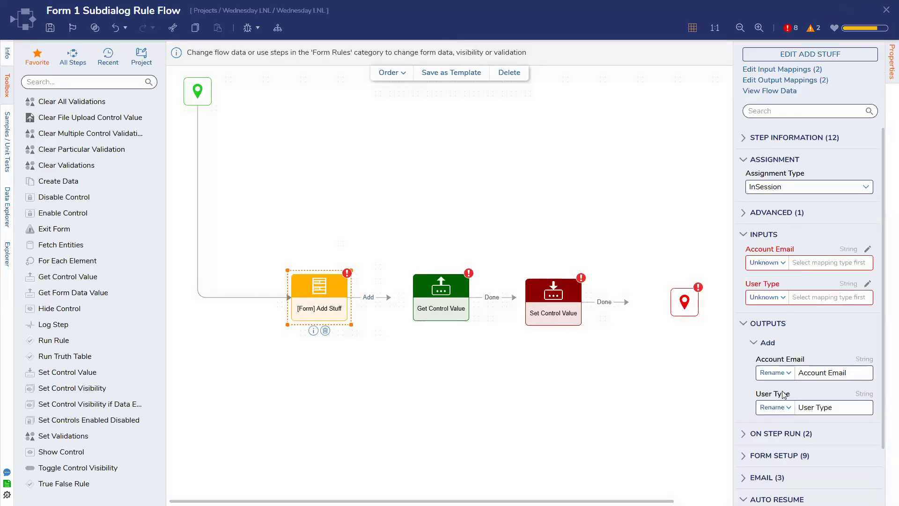
{"action": "left_click", "coordinate": [459, 301]}
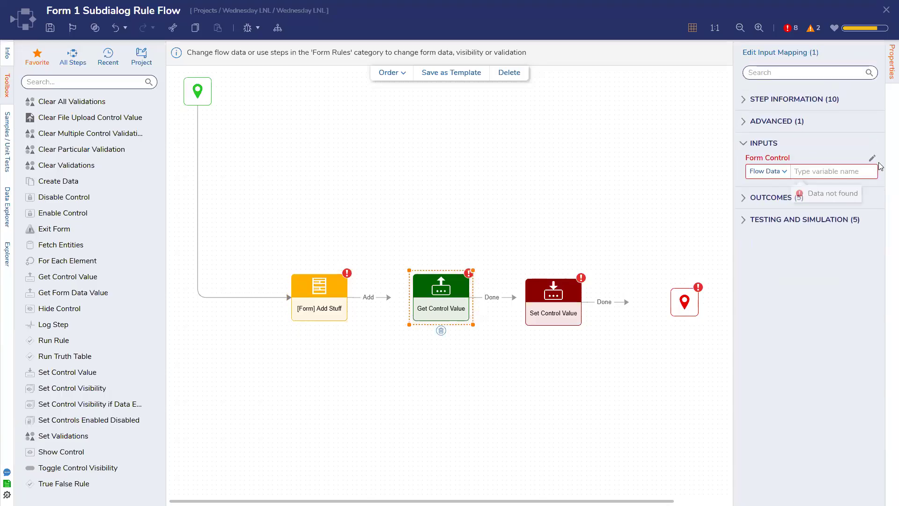
{"action": "left_click", "coordinate": [873, 158]}
{"action": "left_click", "coordinate": [319, 146]}
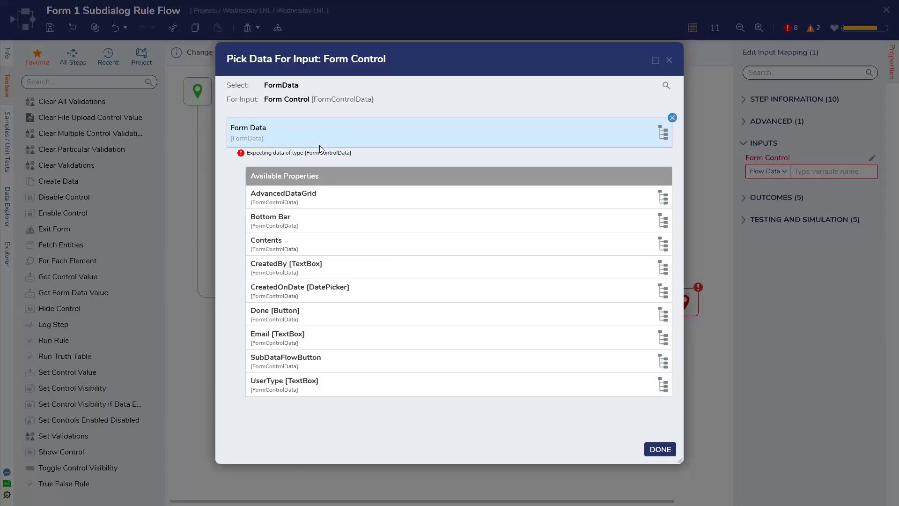
{"action": "left_click", "coordinate": [307, 195]}
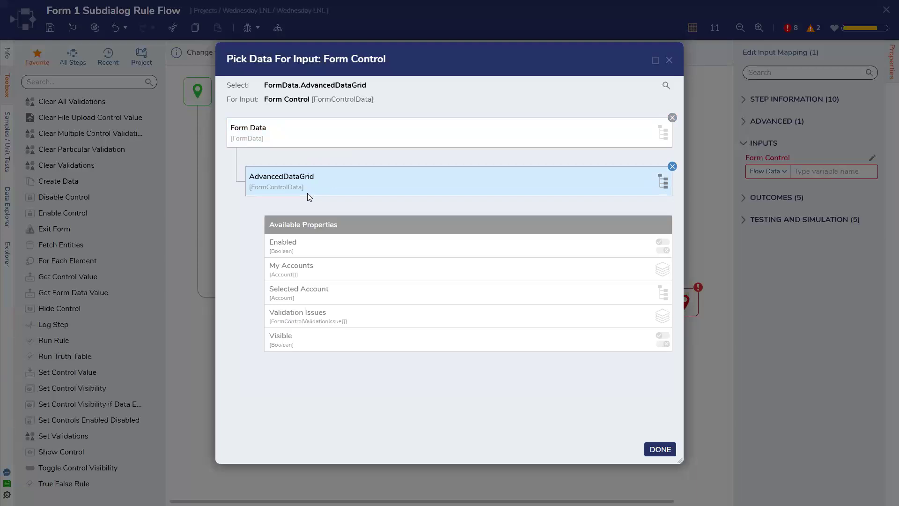
{"action": "left_click", "coordinate": [315, 267]}
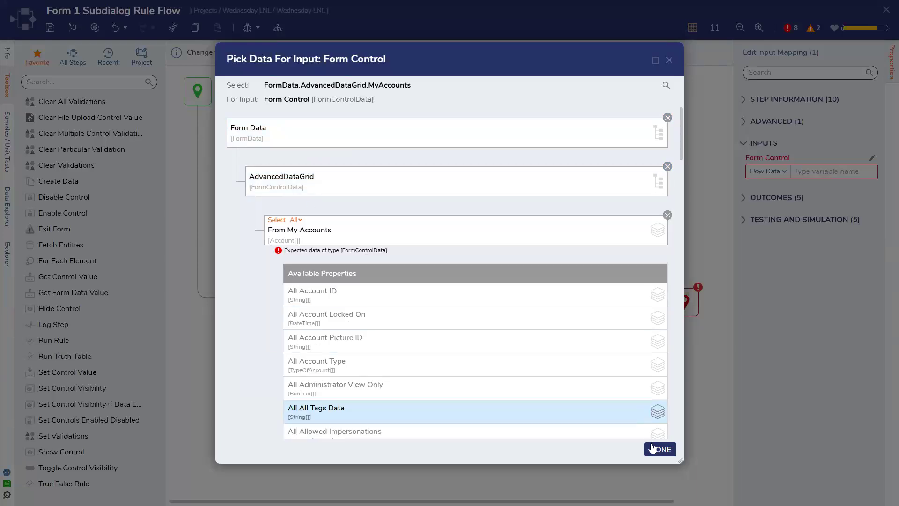
{"action": "left_click", "coordinate": [652, 447]}
Step: Connect Add Stuff to Get Control Value and trim the control path to just AdvancedDataGrid
{"action": "left_click_drag", "start_coordinate": [388, 298], "coordinate": [444, 304]}
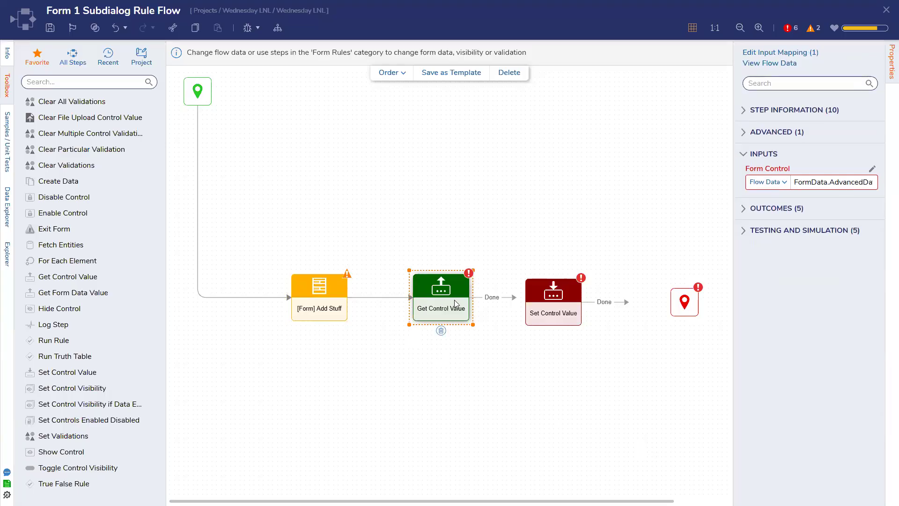
{"action": "left_click", "coordinate": [872, 169]}
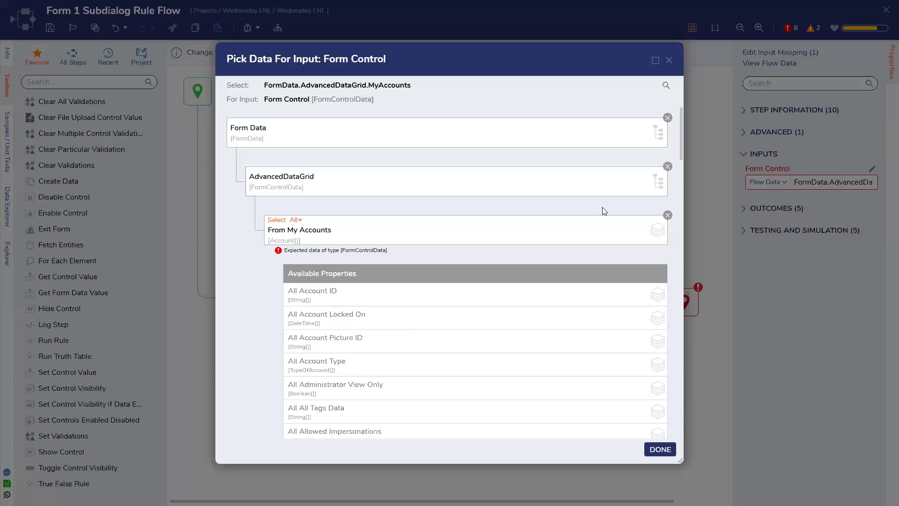
{"action": "left_click", "coordinate": [667, 213]}
{"action": "left_click", "coordinate": [660, 448]}
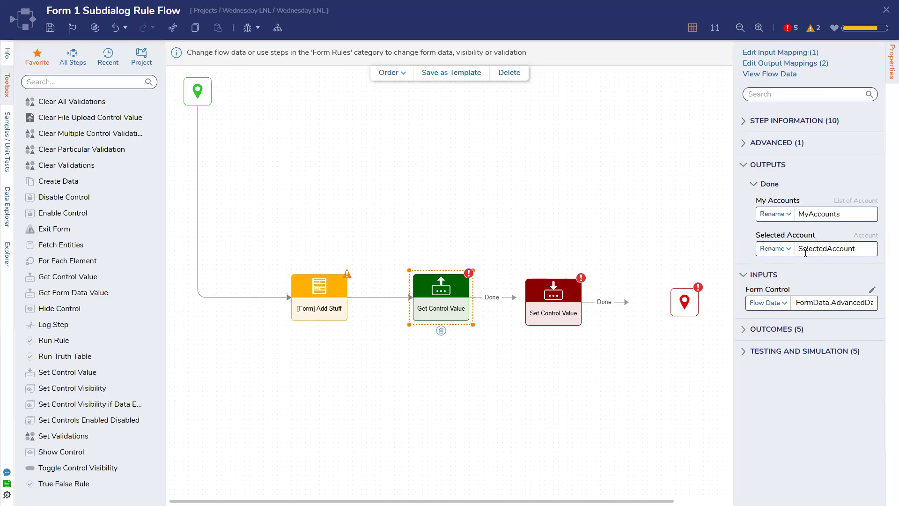
{"action": "left_click", "coordinate": [551, 301]}
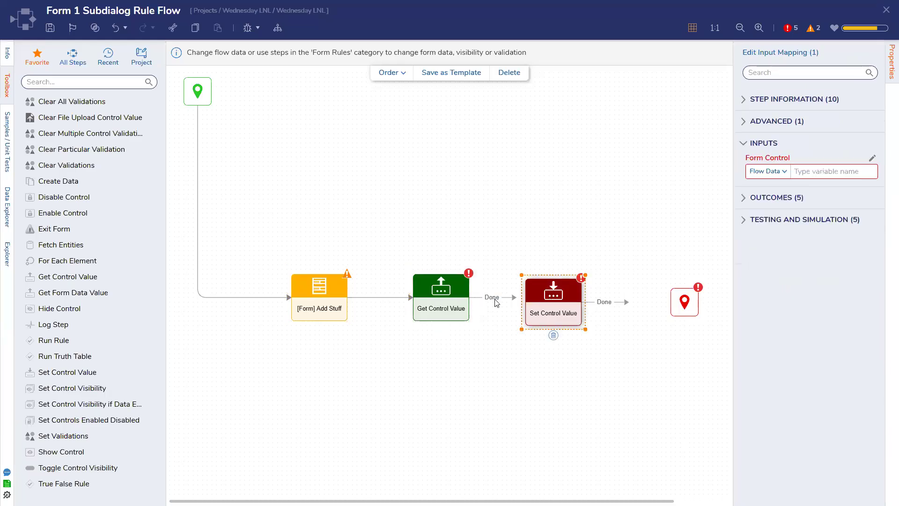
Step: Target Set Control Value at FormData.AdvancedDataGrid and link Get Control Value's Done path to it
{"action": "left_click_drag", "start_coordinate": [426, 300], "coordinate": [397, 299]}
{"action": "left_click_drag", "start_coordinate": [559, 295], "coordinate": [540, 291]}
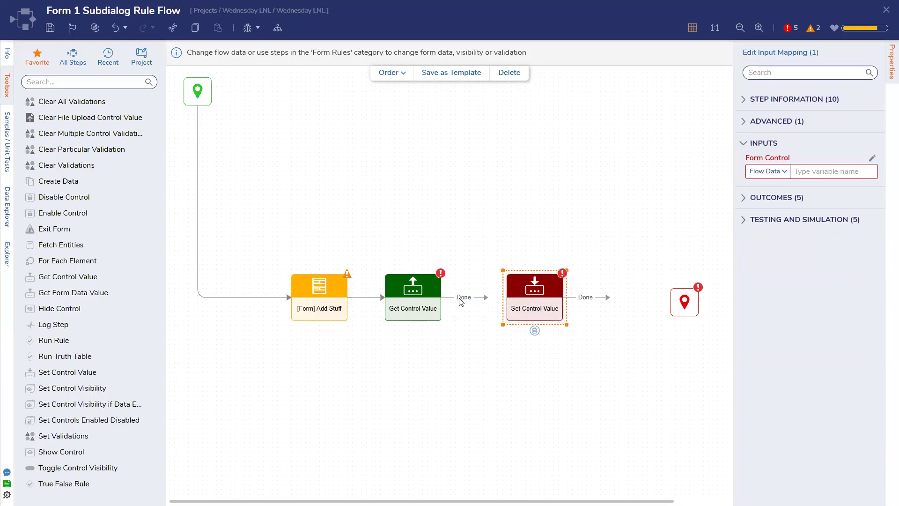
{"action": "left_click", "coordinate": [773, 175]}
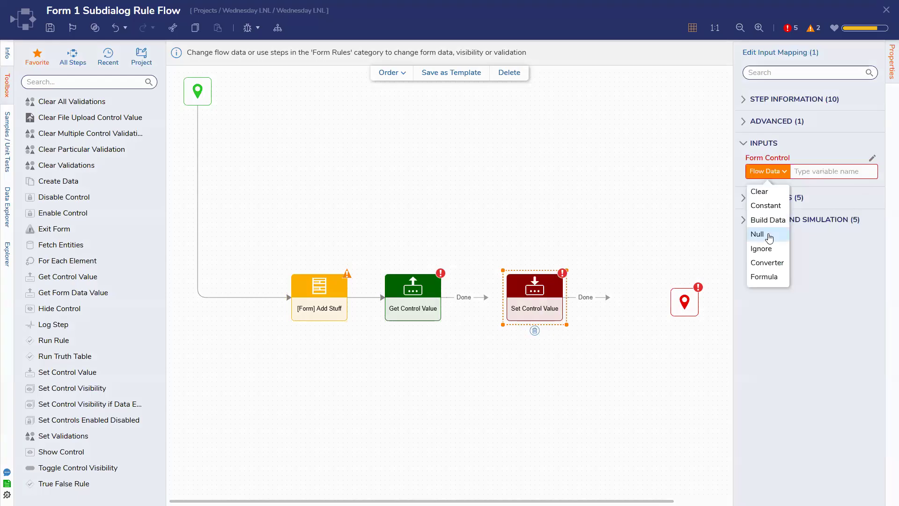
{"action": "left_click", "coordinate": [872, 158]}
{"action": "left_click", "coordinate": [387, 157]}
{"action": "left_click", "coordinate": [361, 195]}
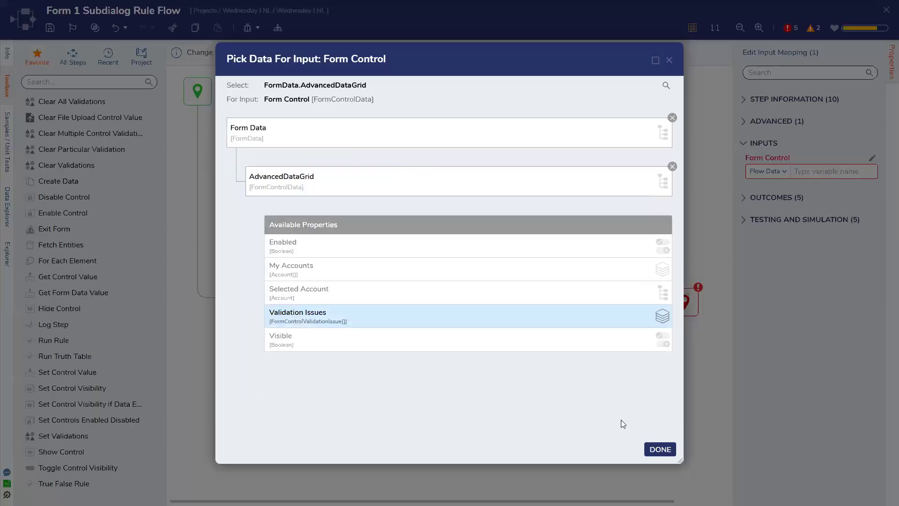
{"action": "left_click", "coordinate": [660, 449]}
{"action": "left_click_drag", "start_coordinate": [490, 305], "coordinate": [518, 300]}
Step: Set Selected Account to null and make My Accounts a Join Arrays starting with existing My Accounts
{"action": "left_click", "coordinate": [781, 252]}
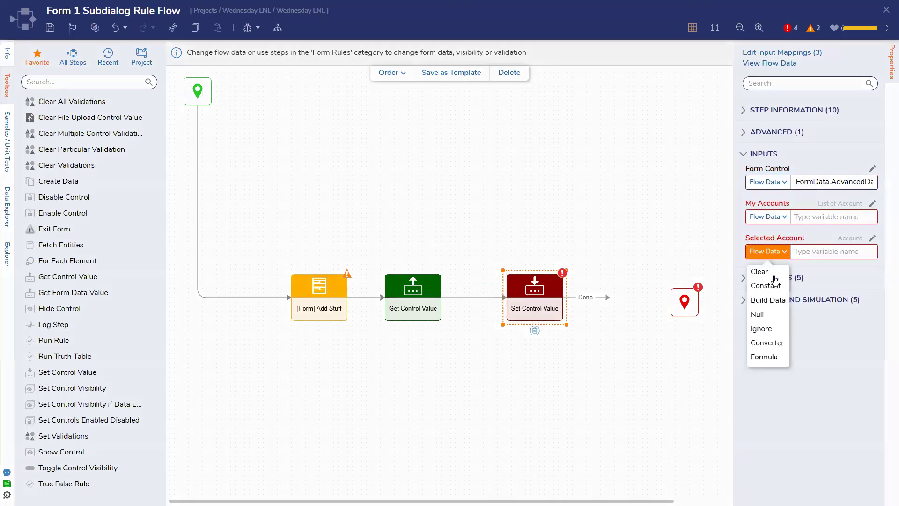
{"action": "left_click", "coordinate": [759, 314]}
{"action": "left_click", "coordinate": [784, 218]}
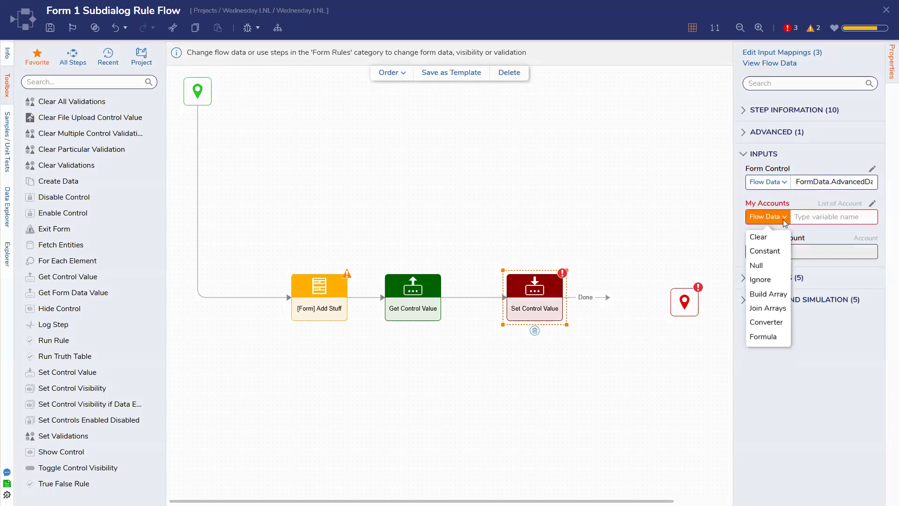
{"action": "left_click", "coordinate": [768, 308]}
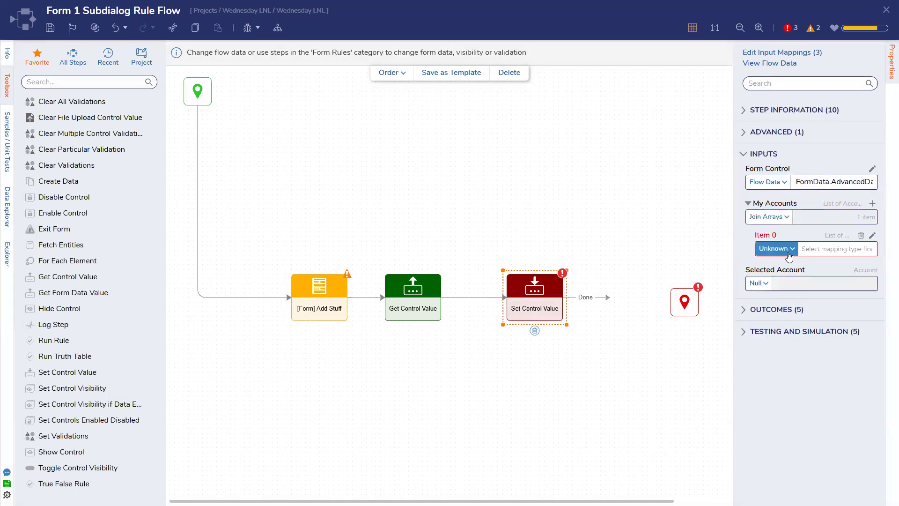
{"action": "left_click", "coordinate": [871, 203]}
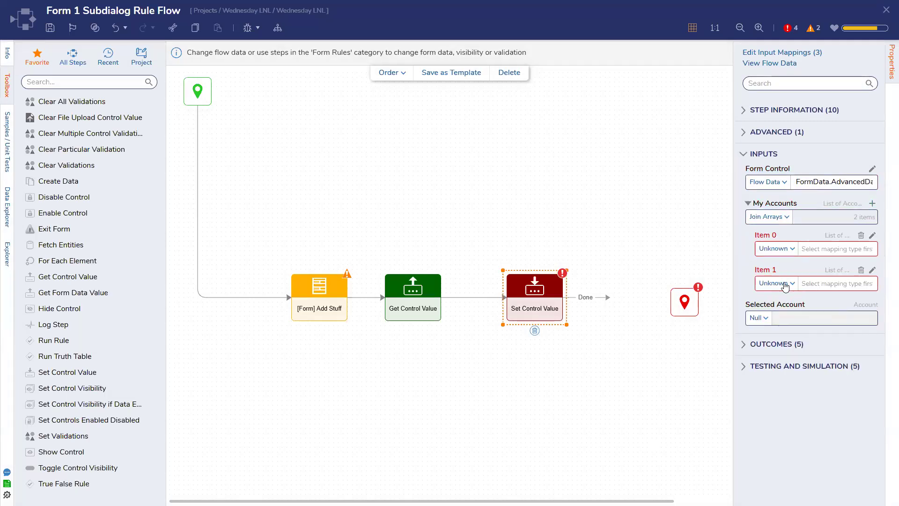
{"action": "left_click", "coordinate": [785, 284]}
{"action": "left_click", "coordinate": [786, 248]}
{"action": "left_click", "coordinate": [777, 283]}
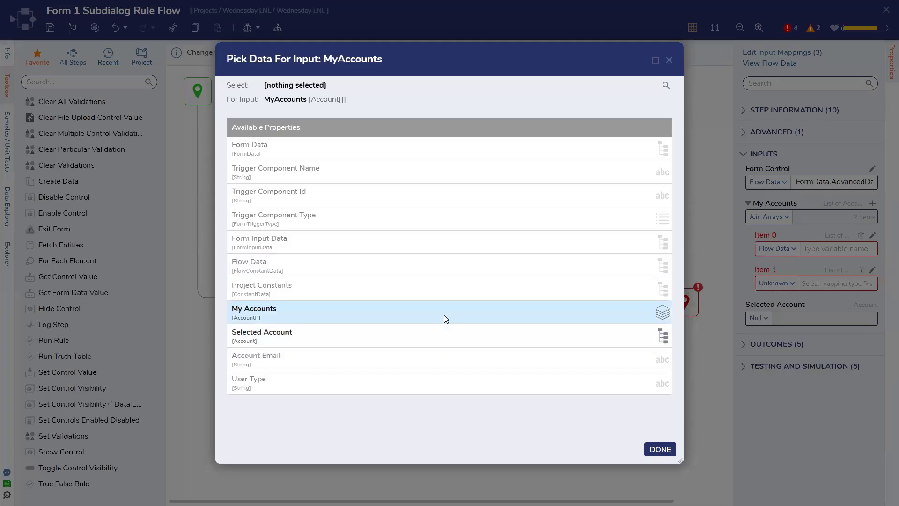
{"action": "left_click", "coordinate": [444, 314]}
{"action": "left_click", "coordinate": [660, 450]}
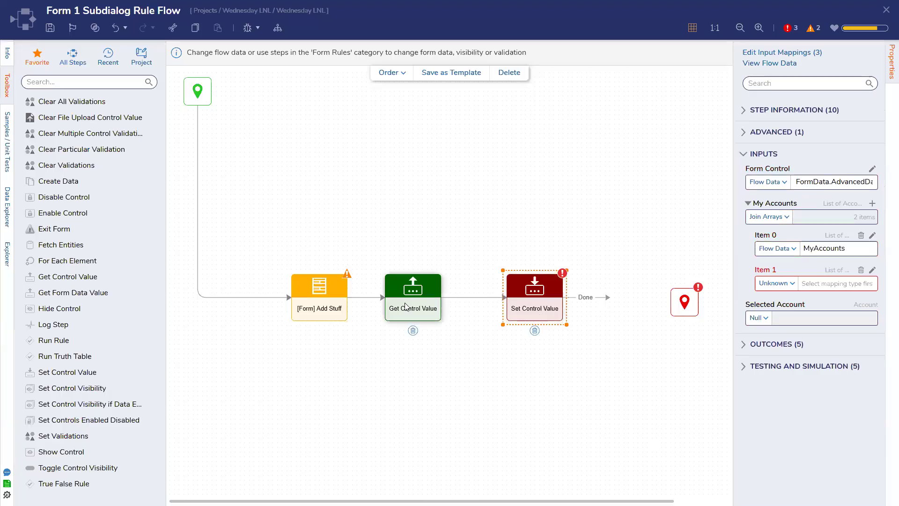
Step: Make Item 1 a Build Array of a new Account with four properties, including CreatedOnDate and CreatedBy
{"action": "left_click", "coordinate": [774, 283]}
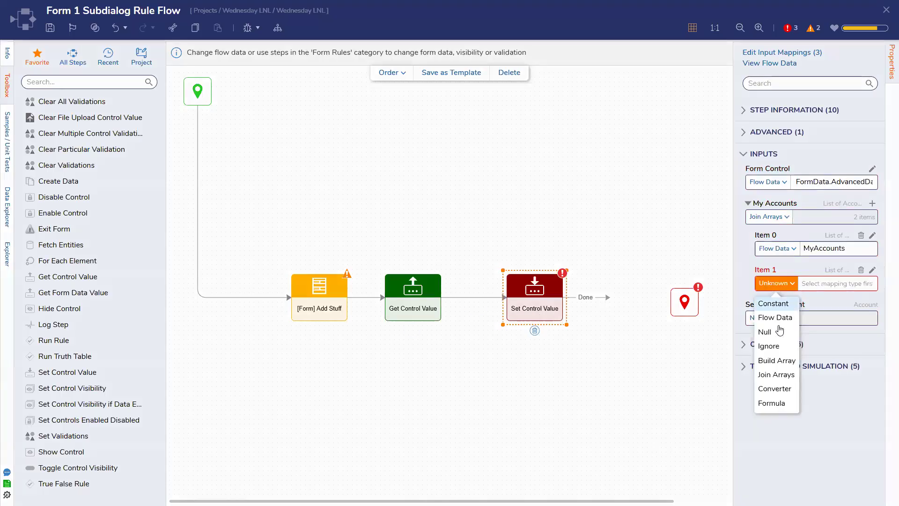
{"action": "left_click", "coordinate": [782, 359]}
{"action": "left_click", "coordinate": [872, 301]}
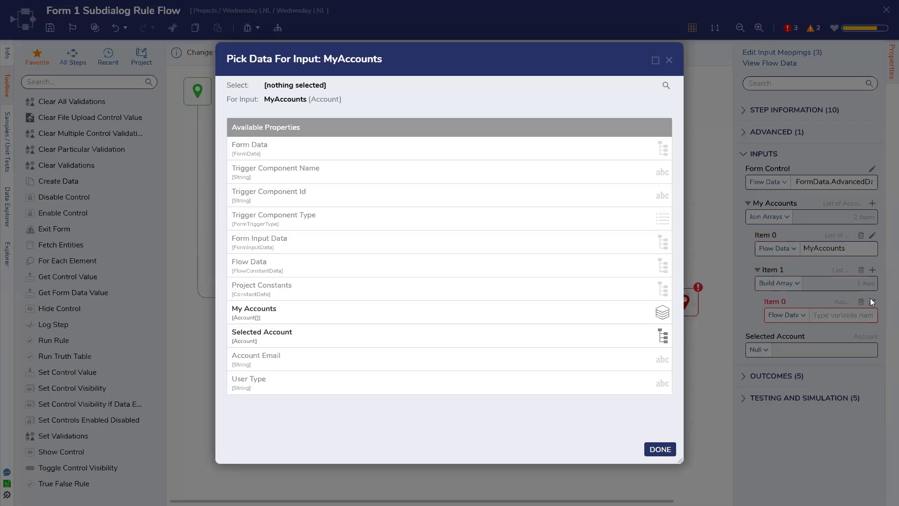
{"action": "left_click", "coordinate": [670, 66]}
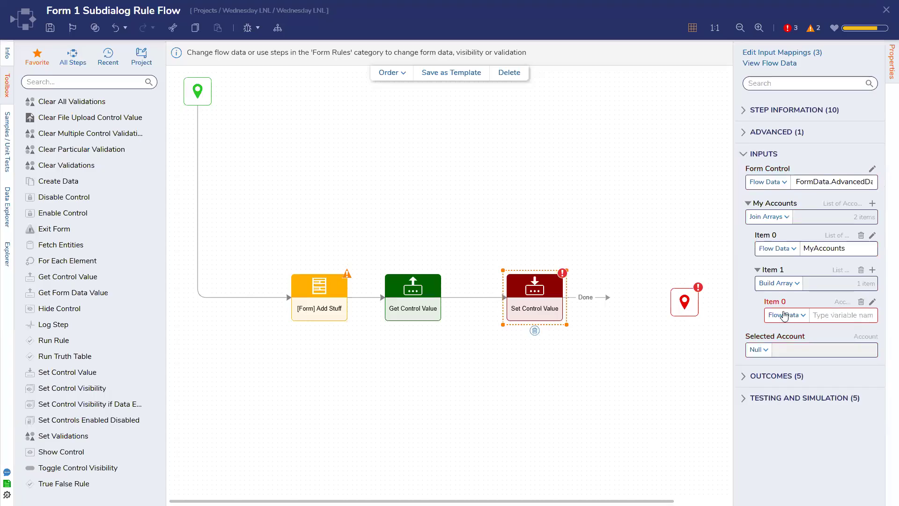
{"action": "left_click", "coordinate": [785, 315]}
{"action": "left_click", "coordinate": [788, 365]}
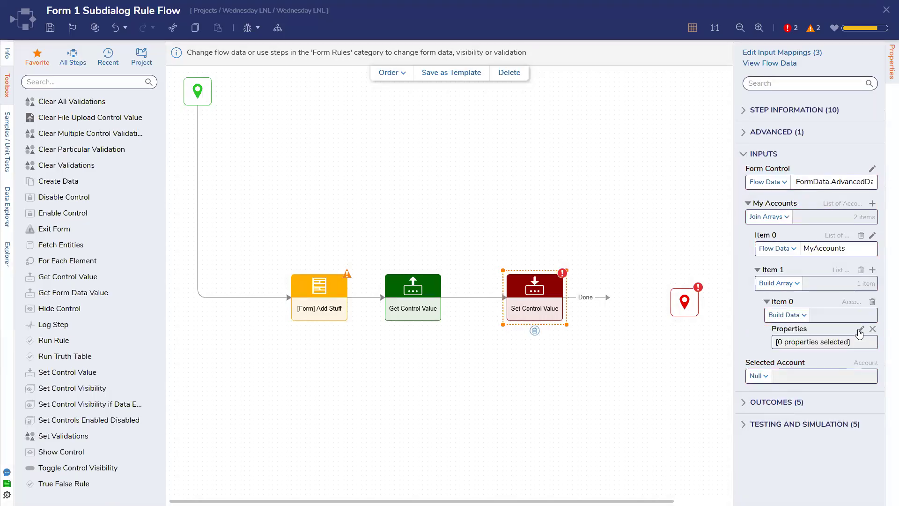
{"action": "left_click", "coordinate": [860, 329]}
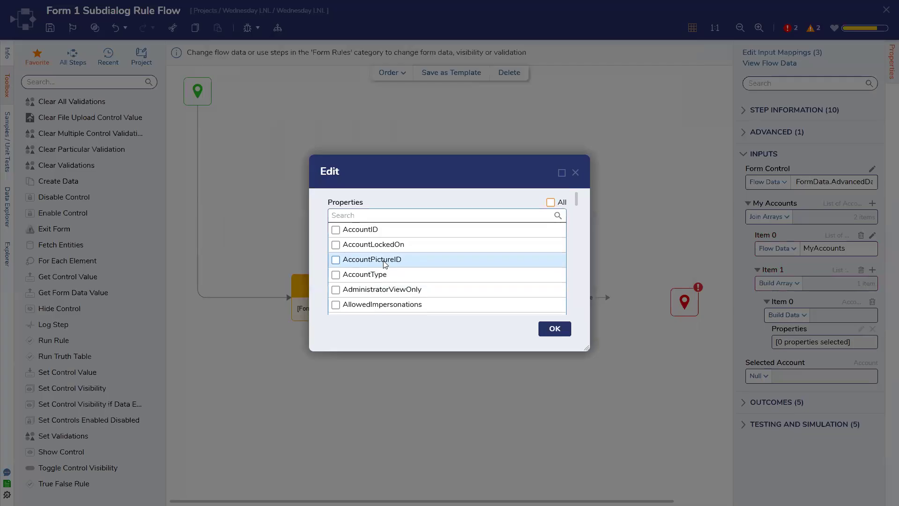
{"action": "scroll", "coordinate": [407, 262], "scroll_direction": "down", "scroll_amount": 3}
{"action": "scroll", "coordinate": [374, 258], "scroll_direction": "down", "scroll_amount": 5}
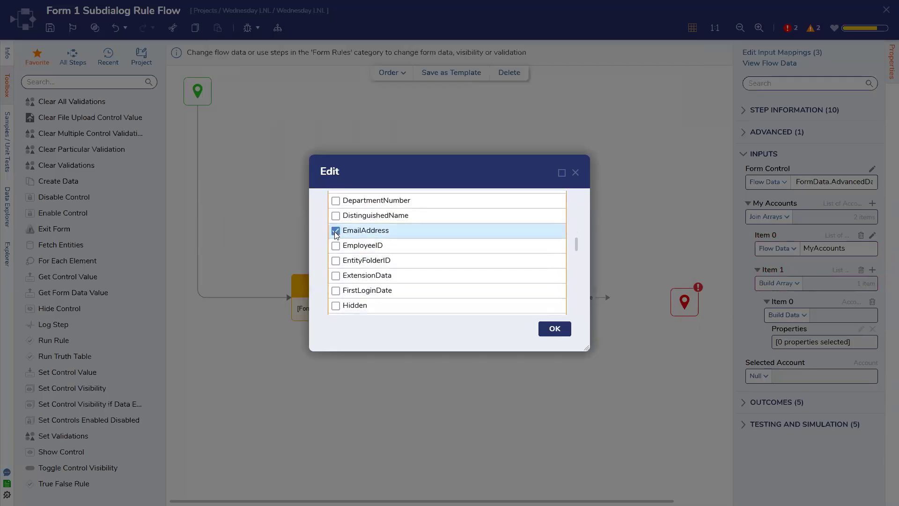
{"action": "scroll", "coordinate": [340, 258], "scroll_direction": "down", "scroll_amount": 5}
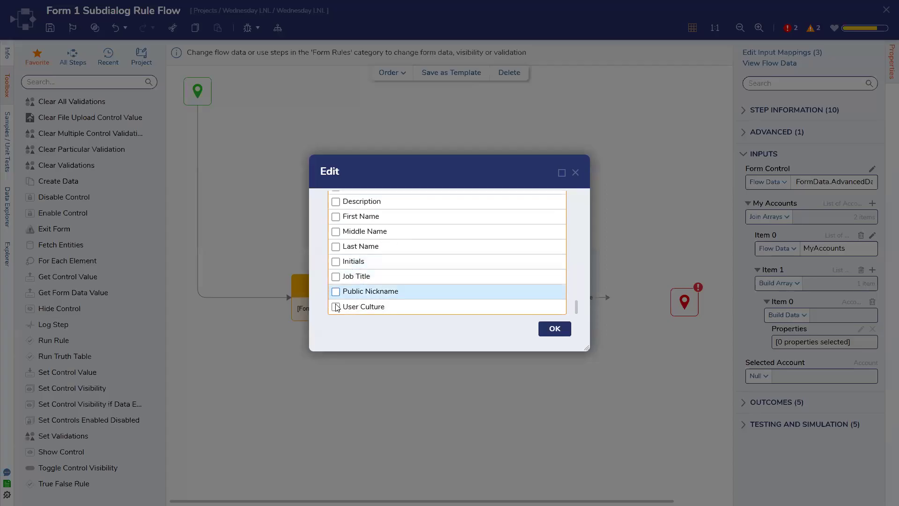
{"action": "scroll", "coordinate": [336, 291], "scroll_direction": "up", "scroll_amount": 4}
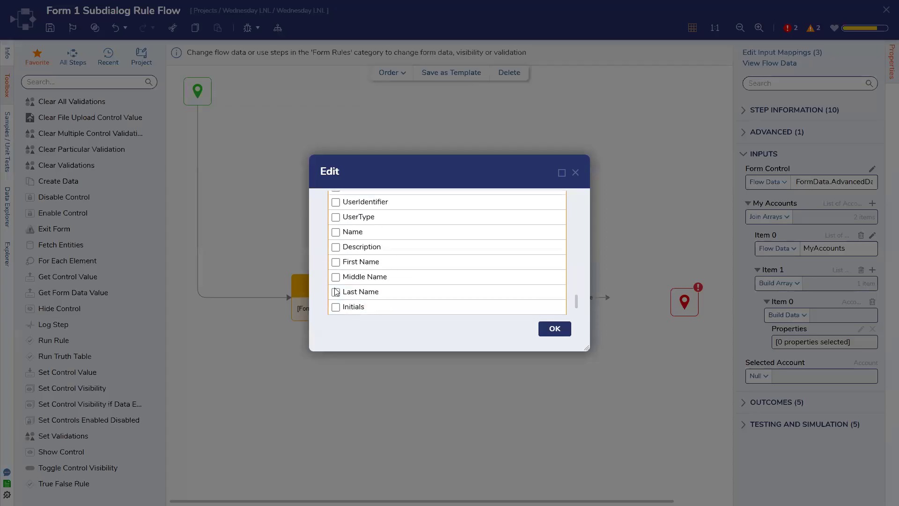
{"action": "scroll", "coordinate": [351, 266], "scroll_direction": "up", "scroll_amount": 5}
{"action": "scroll", "coordinate": [351, 265], "scroll_direction": "up", "scroll_amount": 8}
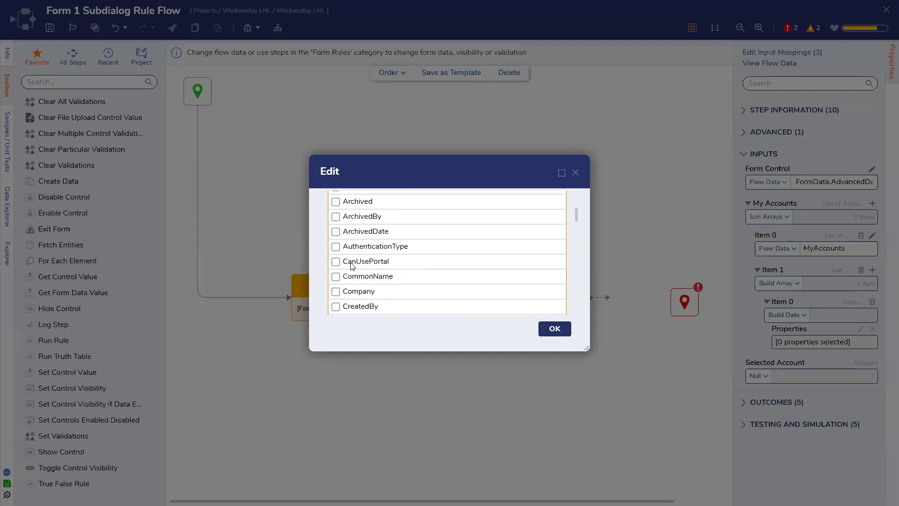
{"action": "scroll", "coordinate": [337, 269], "scroll_direction": "down", "scroll_amount": 3}
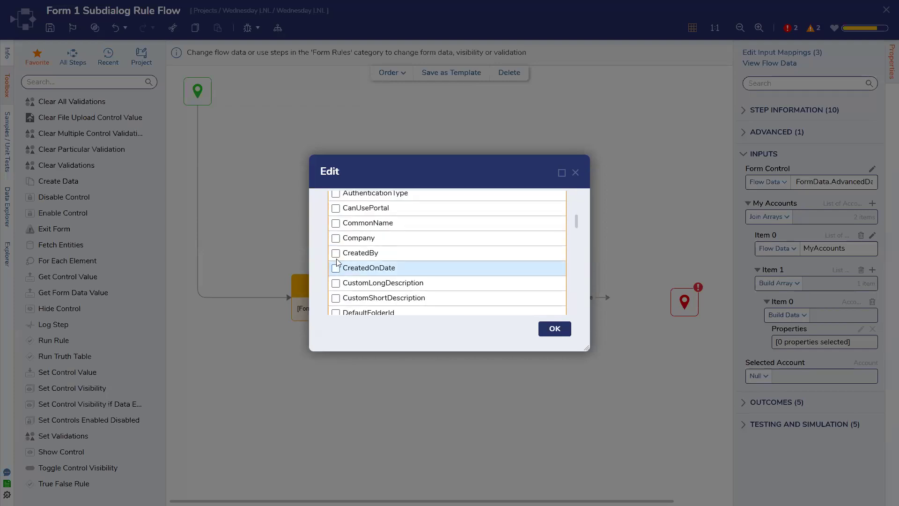
{"action": "left_click", "coordinate": [335, 267]}
{"action": "left_click", "coordinate": [336, 252]}
{"action": "left_click", "coordinate": [555, 328]}
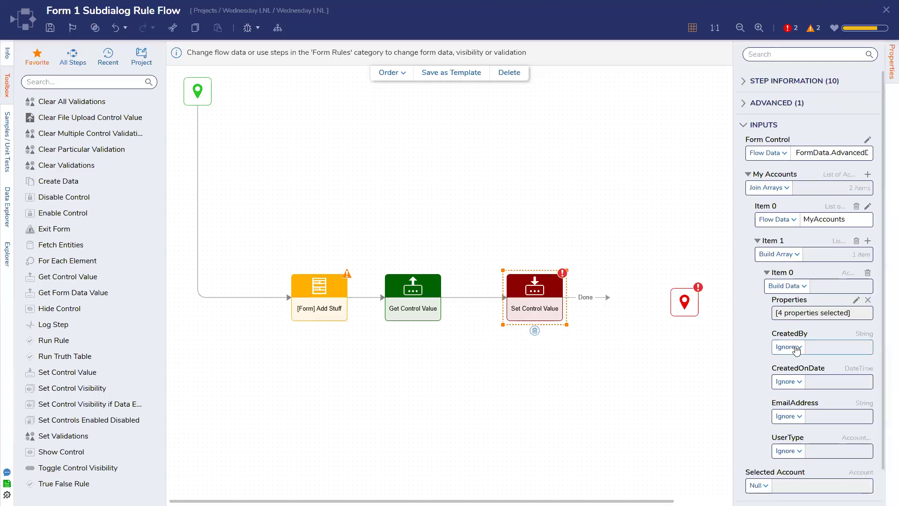
Step: Map the new account's CreatedBy to the flow's initiating user email
{"action": "left_click", "coordinate": [796, 348]}
{"action": "left_click", "coordinate": [790, 395]}
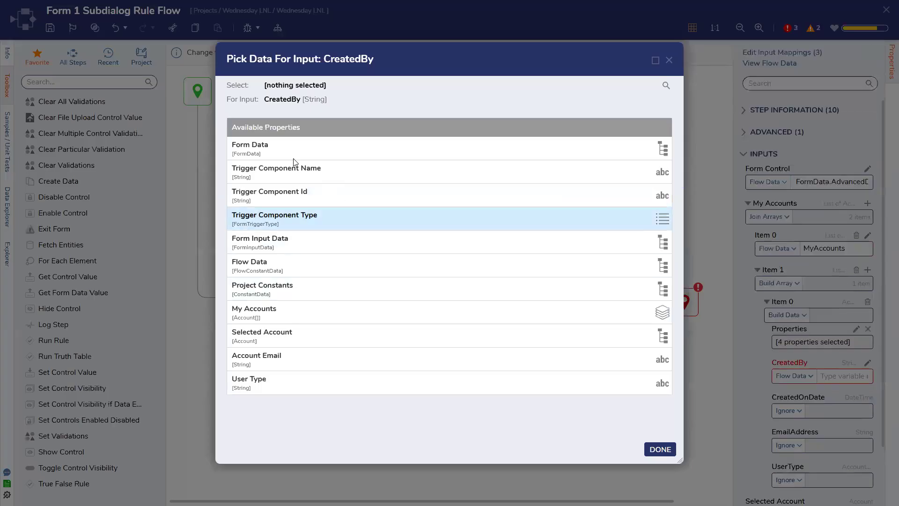
{"action": "left_click", "coordinate": [277, 147]}
{"action": "left_click", "coordinate": [673, 119]}
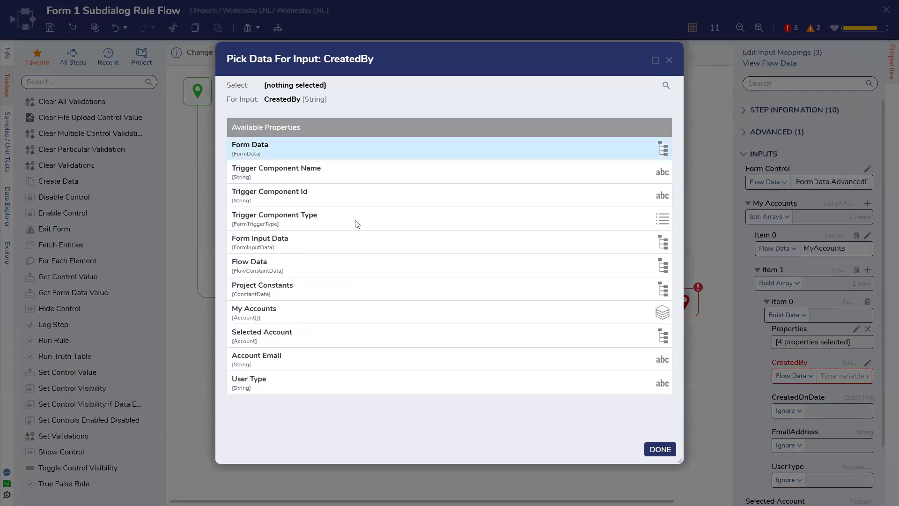
{"action": "left_click", "coordinate": [342, 268]}
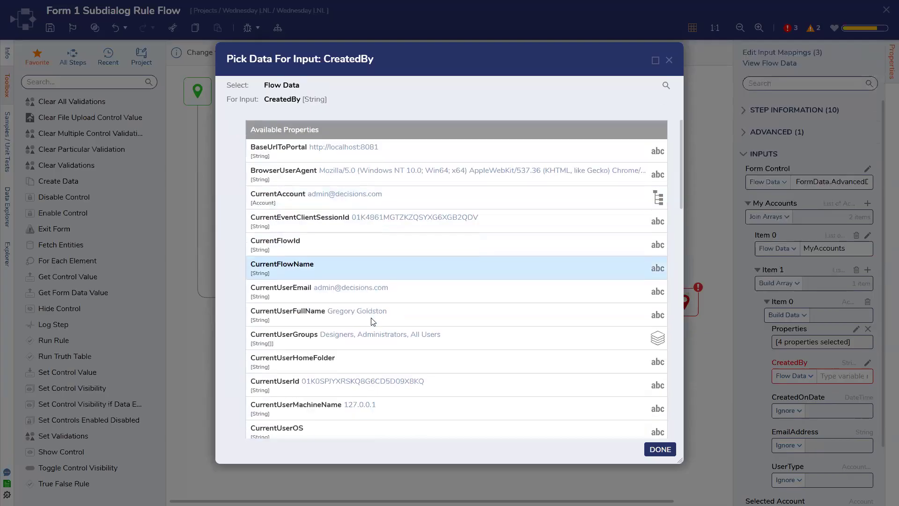
{"action": "scroll", "coordinate": [373, 321], "scroll_direction": "down", "scroll_amount": 6}
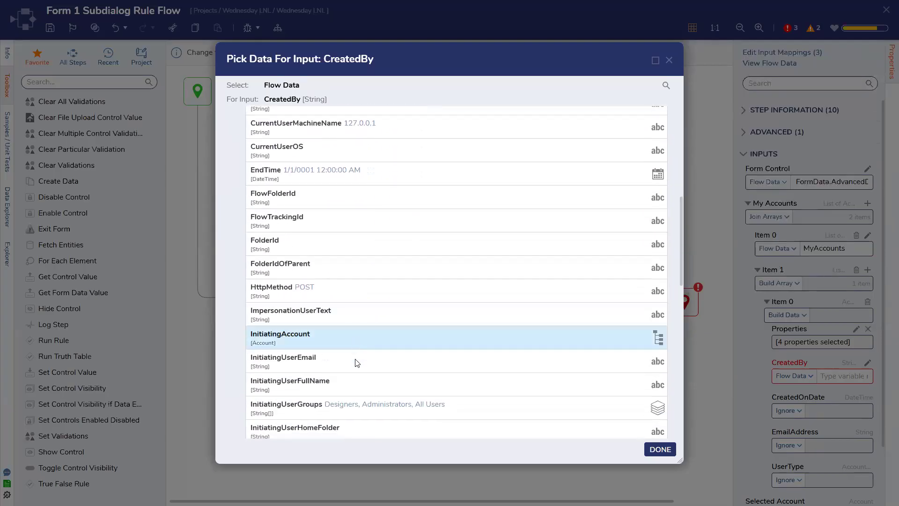
{"action": "left_click", "coordinate": [356, 361]}
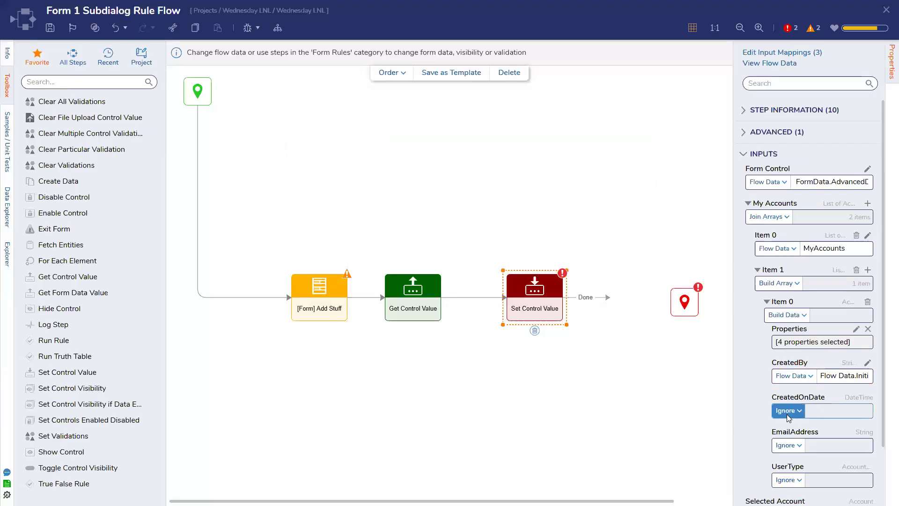
{"action": "left_click", "coordinate": [786, 412]}
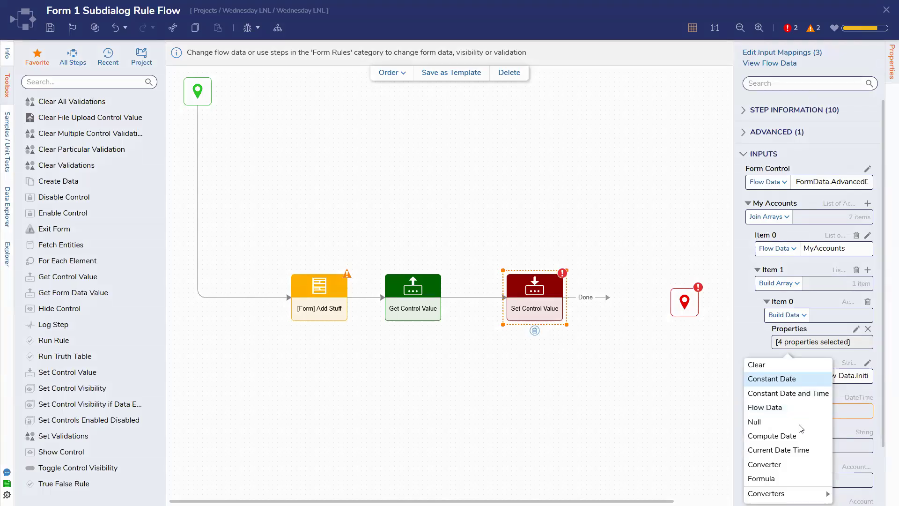
Step: Set CreatedOnDate to Current Date Time and map EmailAddress to Flow Data > Account Email
{"action": "left_click", "coordinate": [800, 450]}
{"action": "left_click", "coordinate": [803, 446]}
{"action": "left_click", "coordinate": [787, 411]}
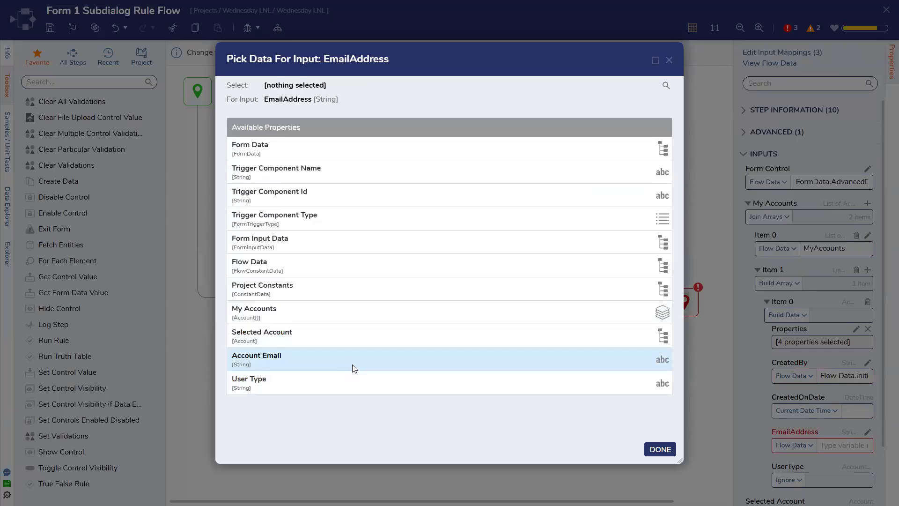
{"action": "left_click", "coordinate": [352, 365]}
{"action": "left_click", "coordinate": [660, 449]}
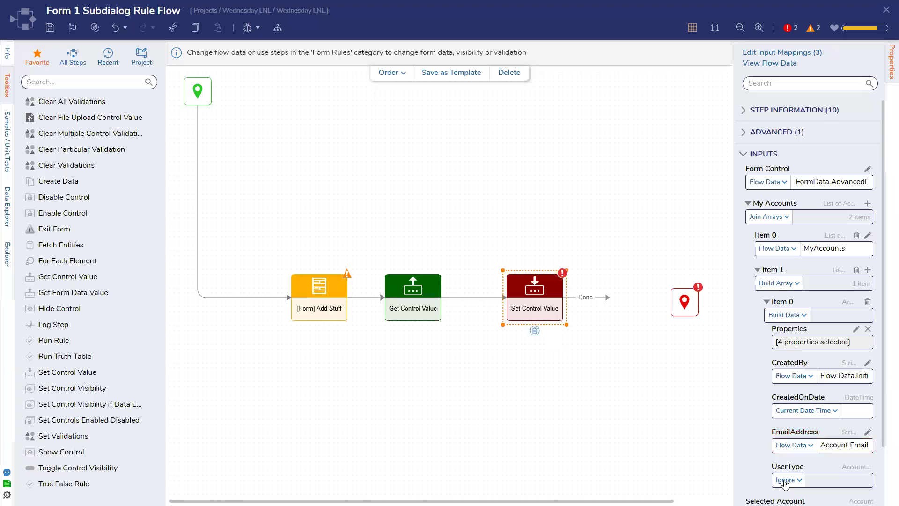
Step: Leave UserType as Ignore and connect Set Control Value's Done path to the End step
{"action": "left_click", "coordinate": [789, 479]}
{"action": "left_click", "coordinate": [786, 445]}
{"action": "left_click", "coordinate": [297, 378]}
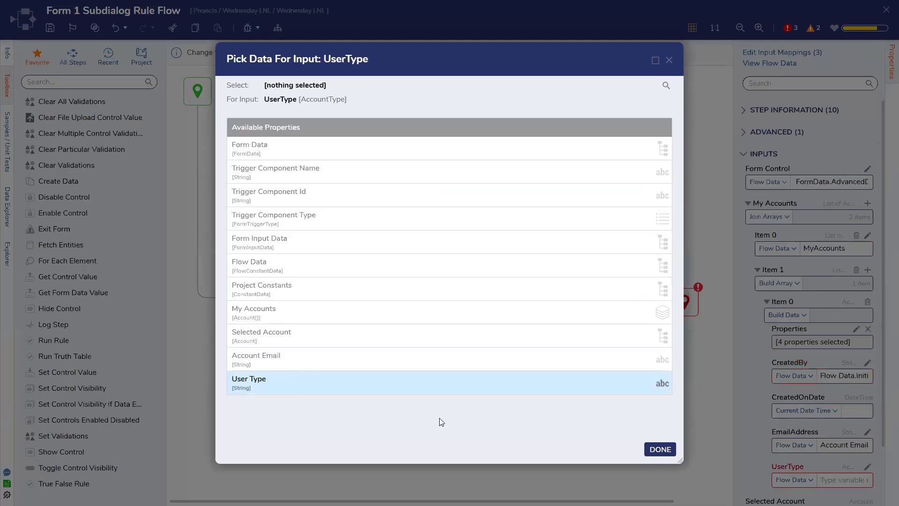
{"action": "left_click", "coordinate": [658, 449]}
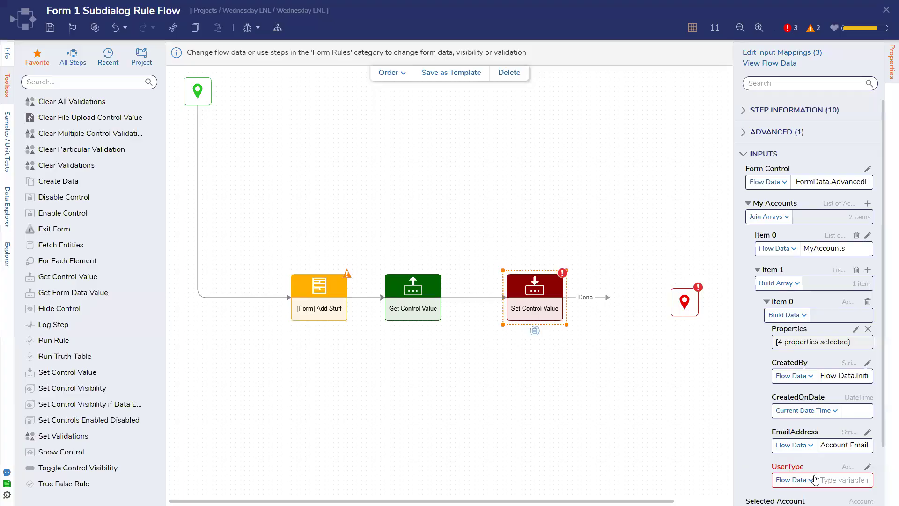
{"action": "left_click", "coordinate": [868, 466]}
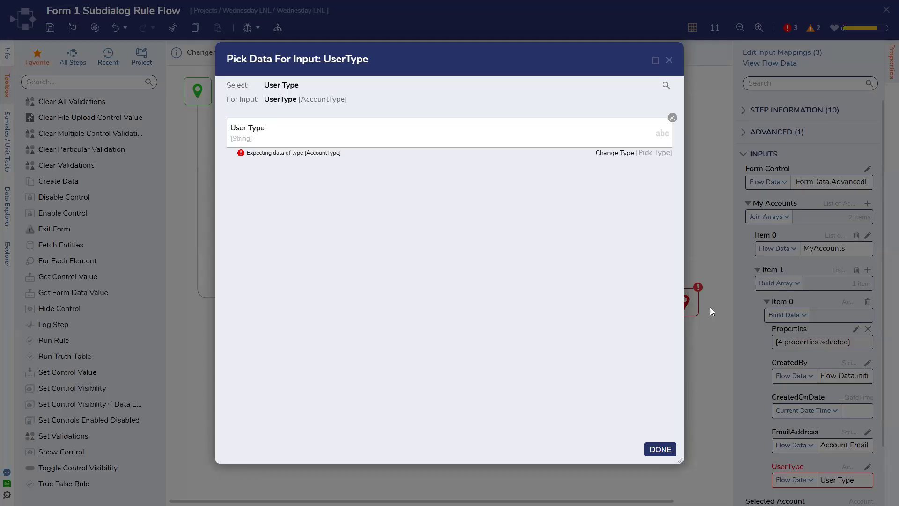
{"action": "left_click", "coordinate": [672, 117]}
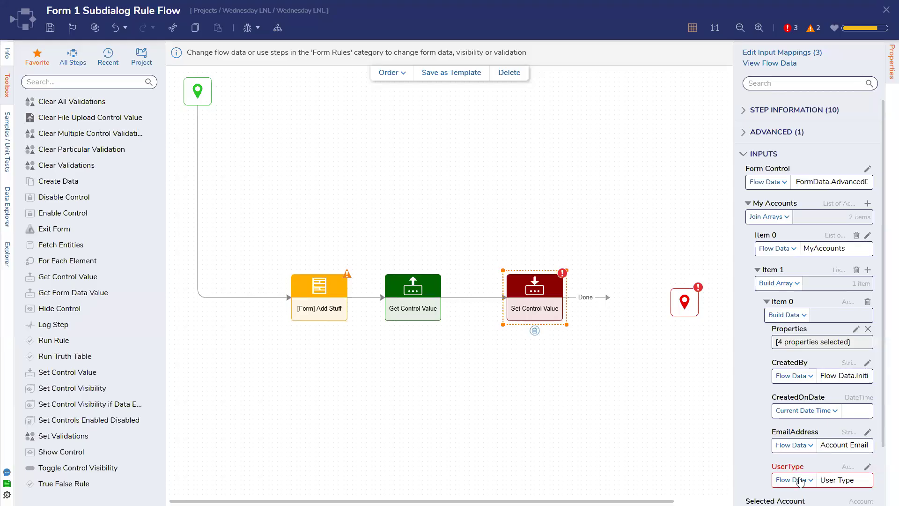
{"action": "left_click", "coordinate": [798, 479]}
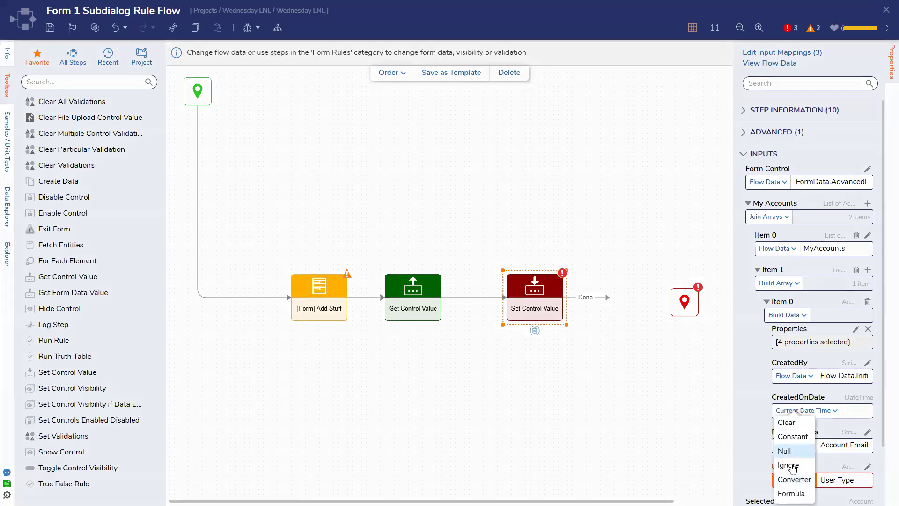
{"action": "left_click", "coordinate": [792, 465]}
{"action": "left_click_drag", "start_coordinate": [608, 298], "coordinate": [684, 307]}
{"action": "left_click", "coordinate": [684, 323]}
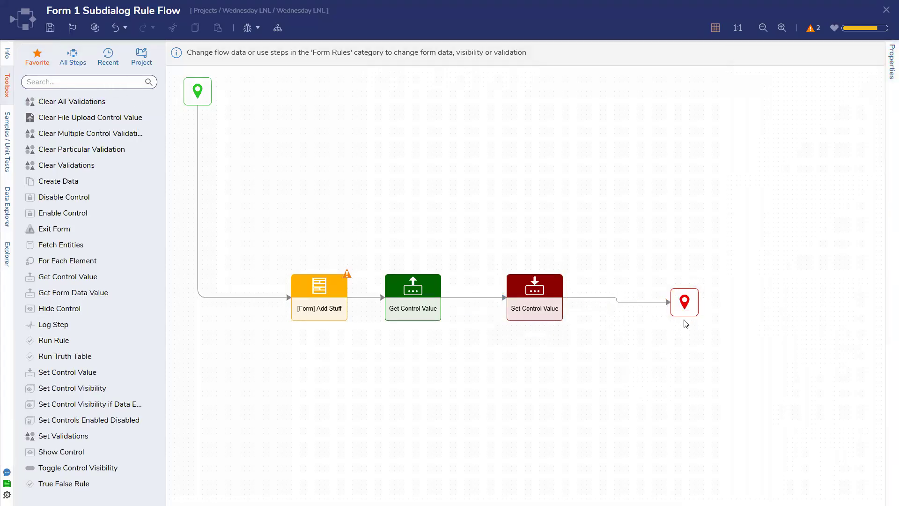
Step: Save the subdialog rule flow, close it, and save Form 1 on closing
{"action": "key", "text": "ctrl+s"}
{"action": "left_click", "coordinate": [567, 299]}
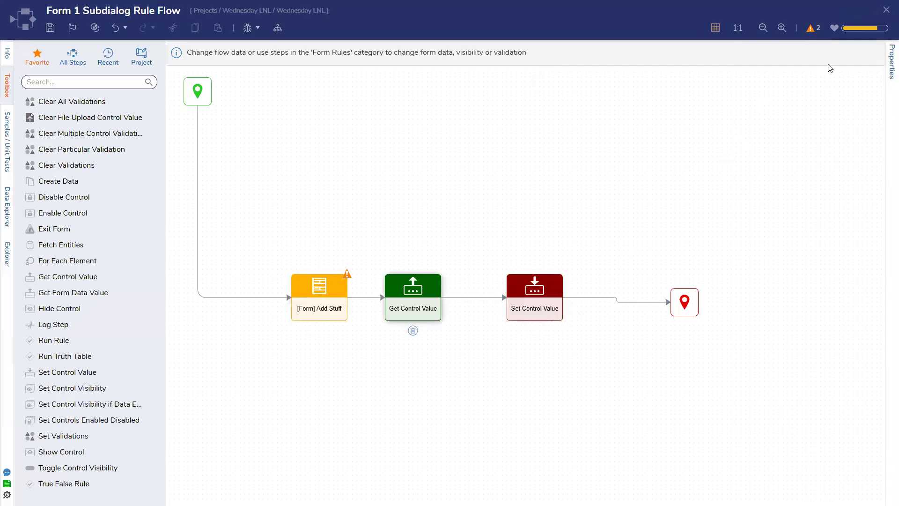
{"action": "left_click", "coordinate": [884, 9]}
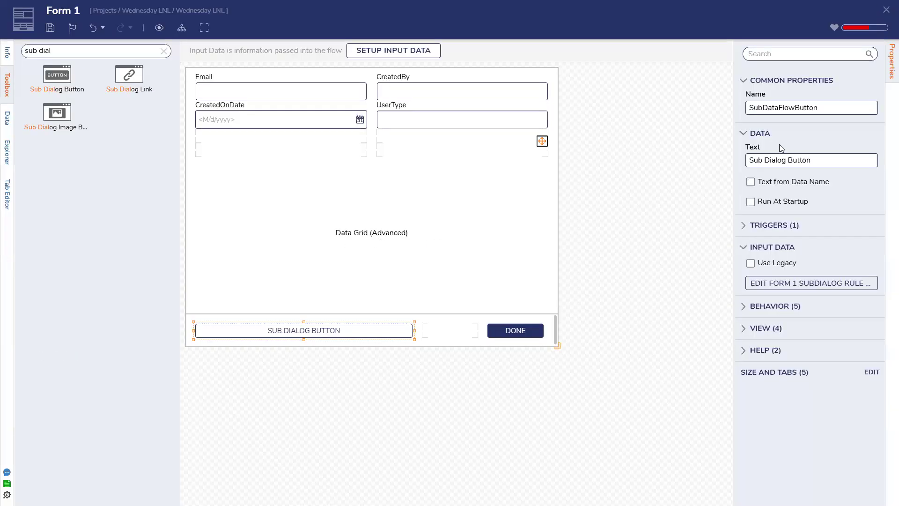
{"action": "left_click", "coordinate": [886, 10]}
{"action": "left_click", "coordinate": [573, 305]}
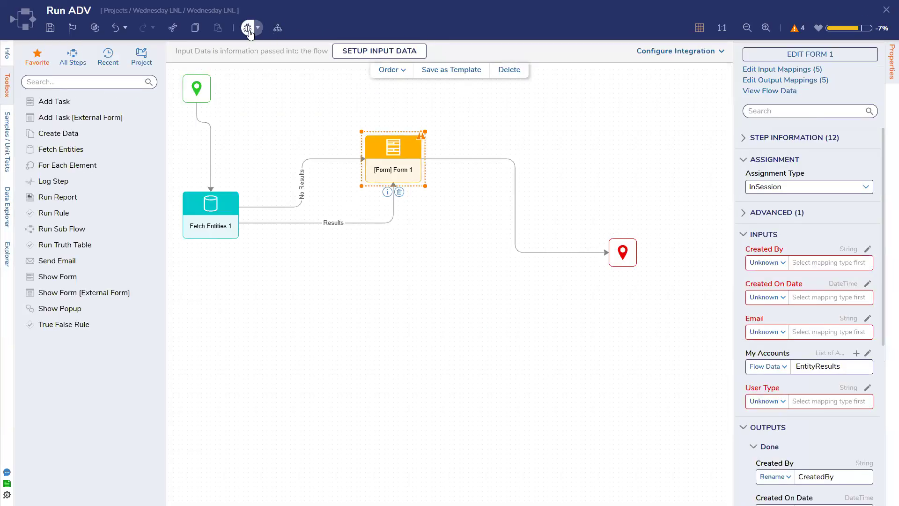
Step: Start a debugging session of the Run ADV flow
{"action": "left_click", "coordinate": [248, 27]}
{"action": "left_click", "coordinate": [696, 198]}
{"action": "scroll", "coordinate": [421, 327], "scroll_direction": "down", "scroll_amount": 1}
Step: Add an account with email 'MyEmail' and user type 'Somet' through the sub-dialog, then scroll to row 7
{"action": "left_click", "coordinate": [383, 395]}
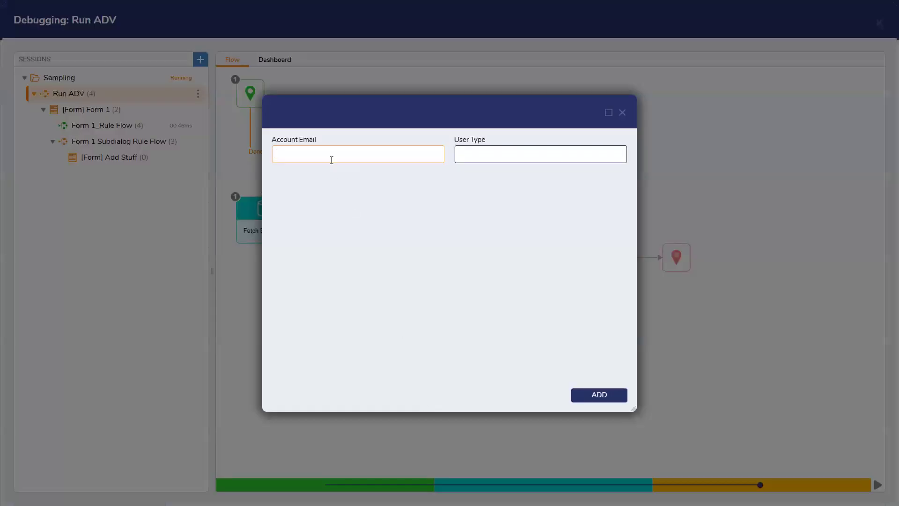
{"action": "type", "text": "MyEmail"}
{"action": "left_click", "coordinate": [501, 162]}
{"action": "type", "text": "Something"}
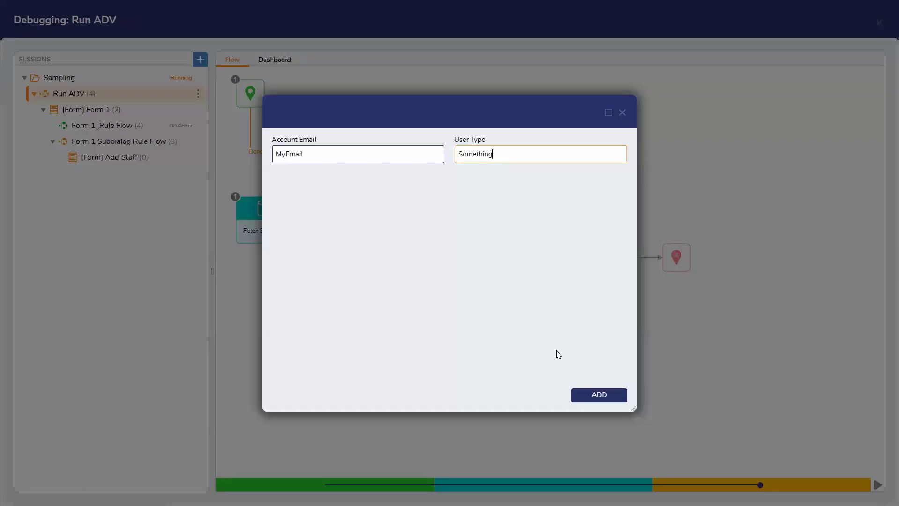
{"action": "left_click", "coordinate": [588, 394]}
{"action": "scroll", "coordinate": [525, 310], "scroll_direction": "down", "scroll_amount": 1}
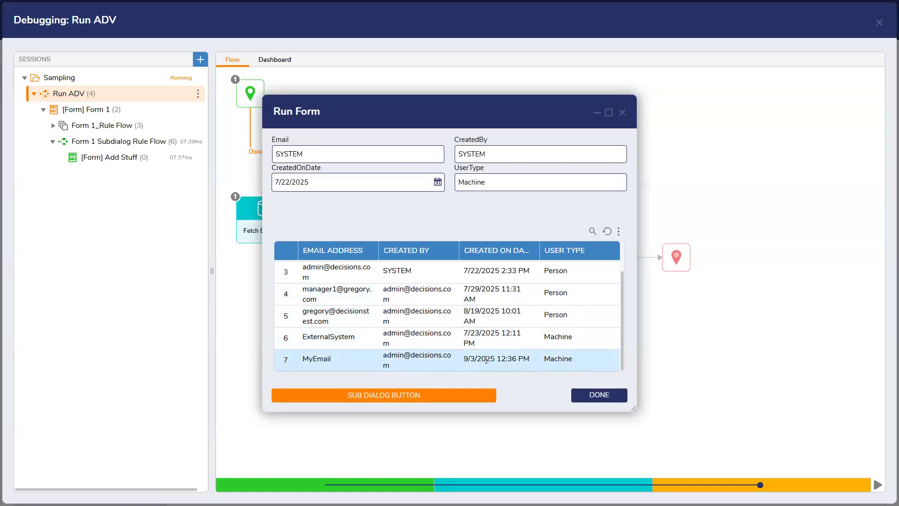
{"action": "scroll", "coordinate": [501, 359], "scroll_direction": "up", "scroll_amount": 2}
Step: Select grid rows 3 through 7 to confirm the fields update, ending on MyEmail, then close the running form
{"action": "scroll", "coordinate": [505, 358], "scroll_direction": "down", "scroll_amount": 2}
{"action": "left_click", "coordinate": [468, 358]}
{"action": "left_click", "coordinate": [437, 336]}
{"action": "left_click", "coordinate": [438, 323]}
{"action": "left_click", "coordinate": [441, 298]}
{"action": "left_click", "coordinate": [438, 275]}
{"action": "left_click", "coordinate": [438, 322]}
{"action": "left_click", "coordinate": [437, 361]}
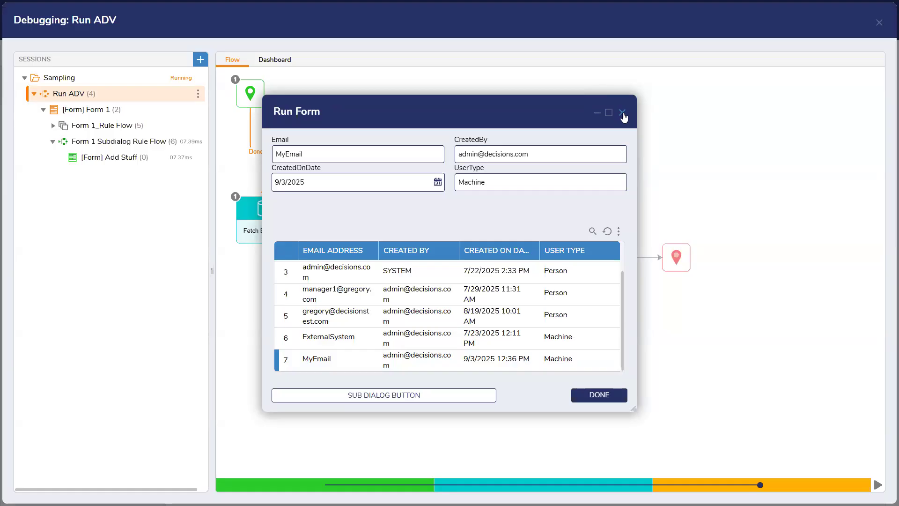
{"action": "left_click", "coordinate": [622, 113]}
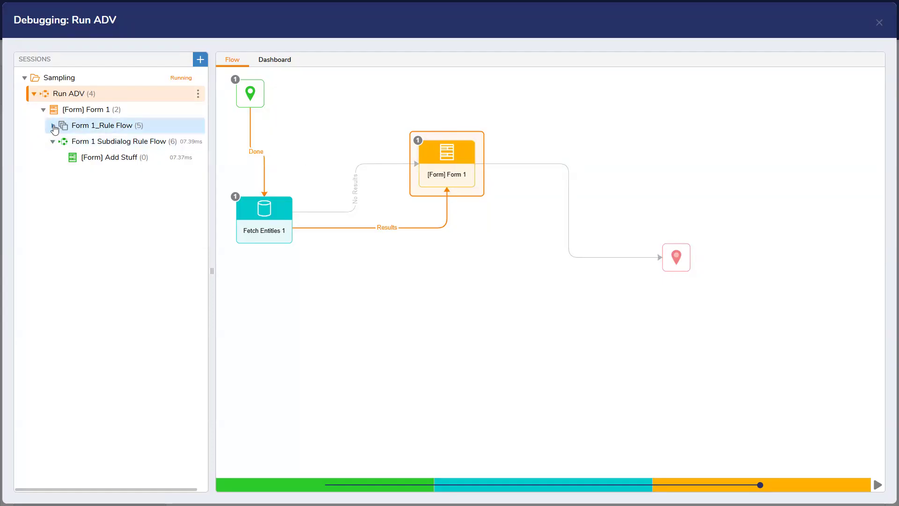
Step: Inspect the first Form 1_Rule Flow run in the debugger, then close and save the Run ADV flow
{"action": "left_click", "coordinate": [54, 125]}
{"action": "left_click", "coordinate": [109, 147]}
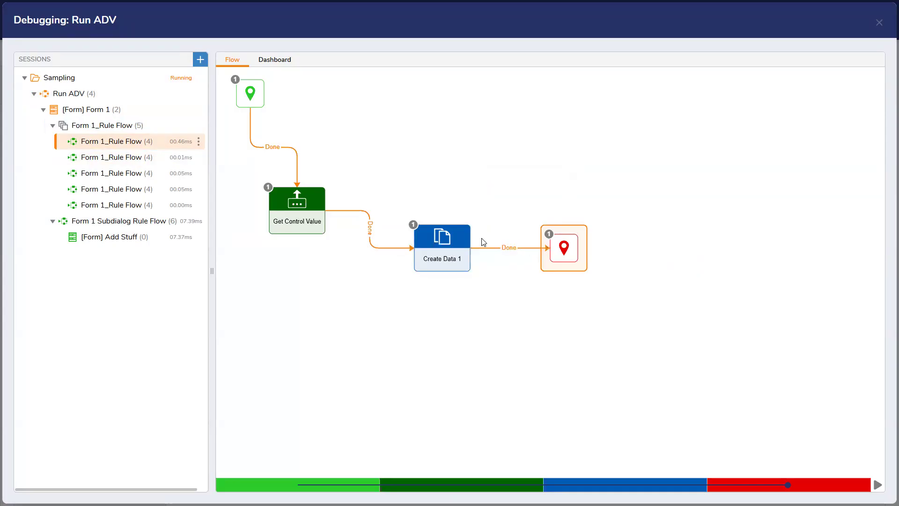
{"action": "left_click_drag", "start_coordinate": [277, 218], "coordinate": [272, 249]}
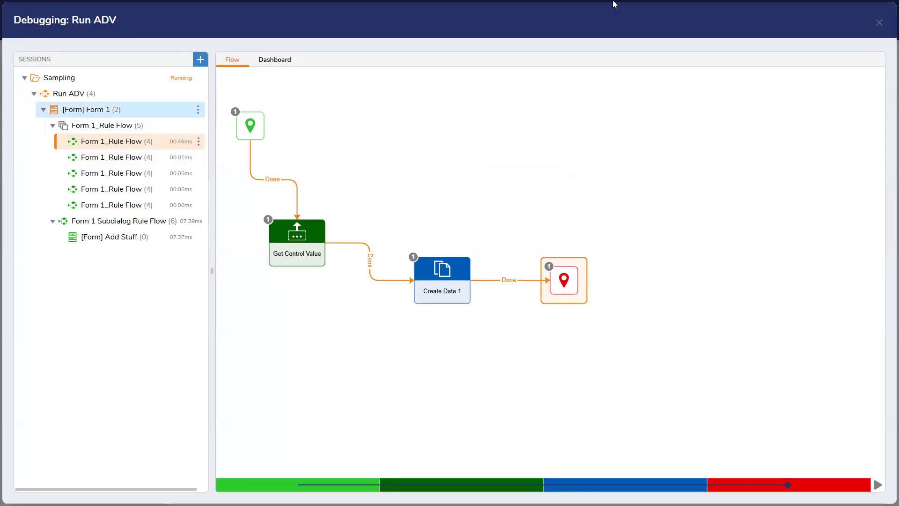
{"action": "left_click", "coordinate": [879, 24]}
{"action": "left_click", "coordinate": [886, 10]}
{"action": "left_click", "coordinate": [557, 313]}
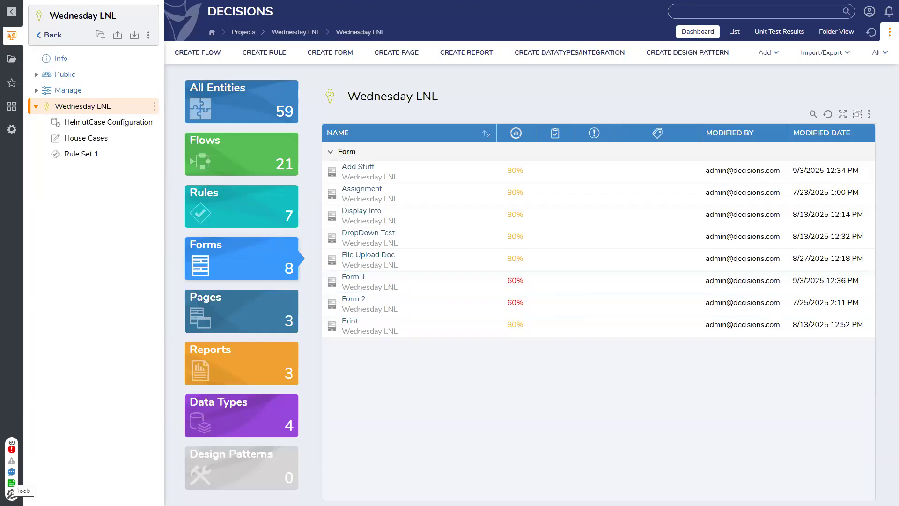
Step: Turn on the Global Debugger from the Tools list
{"action": "left_click", "coordinate": [11, 494]}
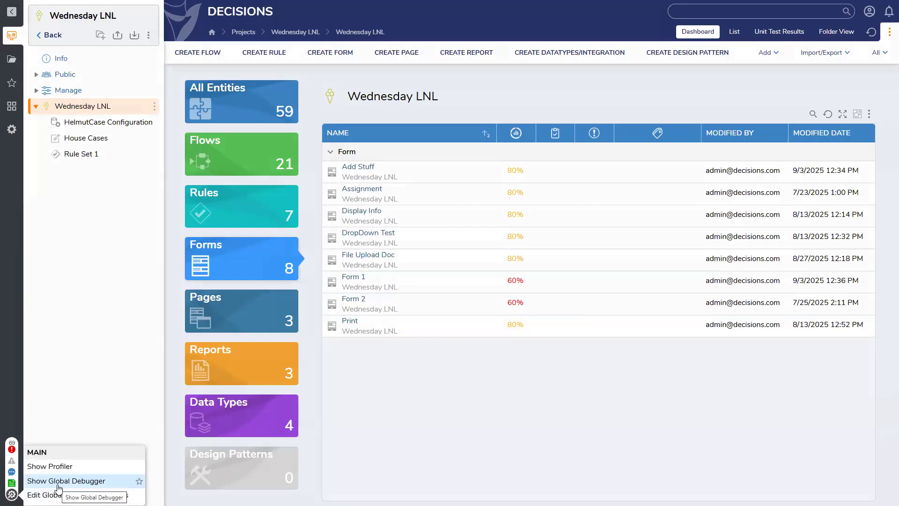
{"action": "left_click", "coordinate": [58, 481]}
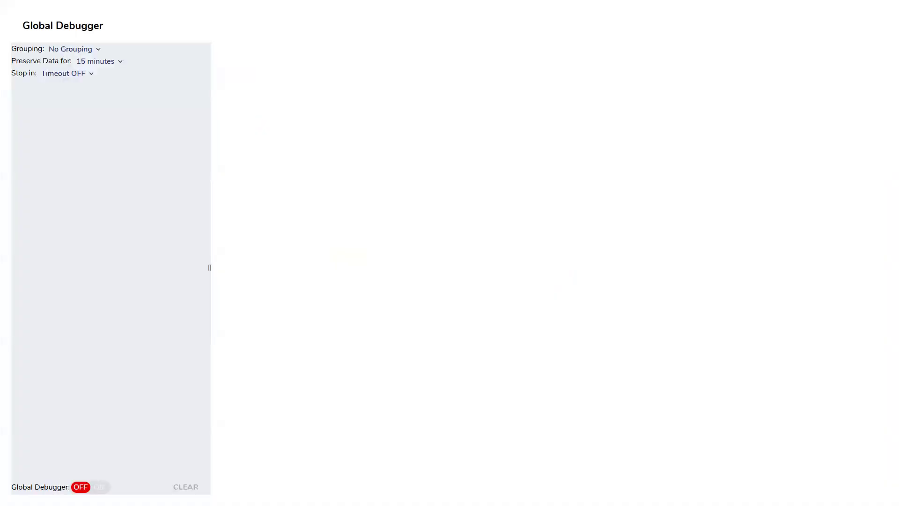
{"action": "left_click", "coordinate": [95, 486]}
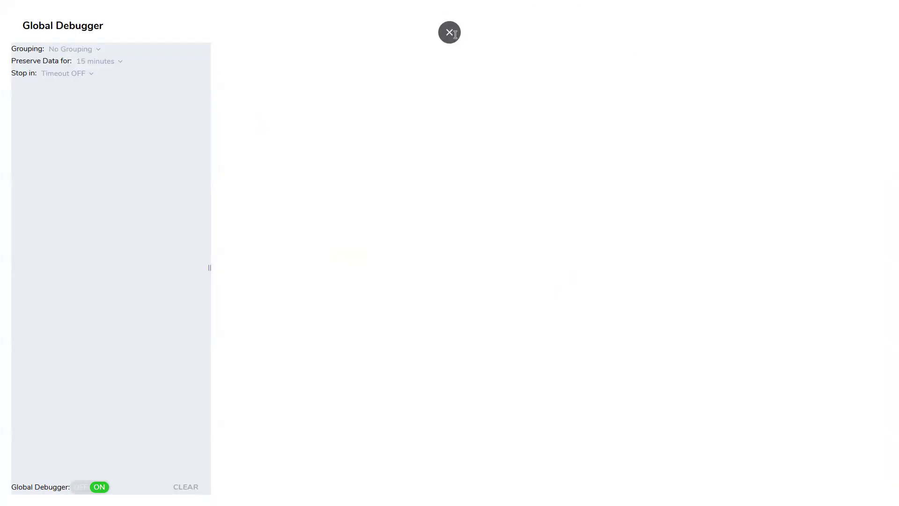
Step: Return to the project dashboard, list its flows, and view then close Flow 1
{"action": "left_click", "coordinate": [450, 33]}
{"action": "left_click", "coordinate": [65, 7]}
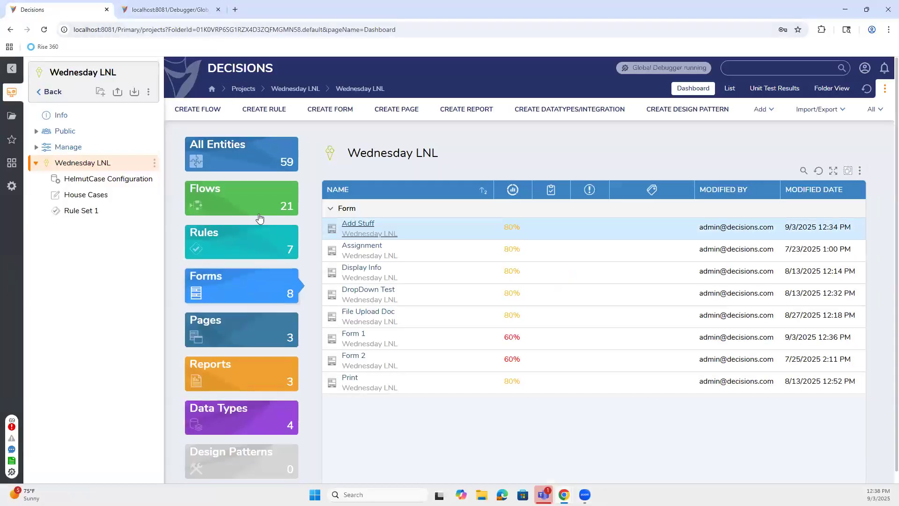
{"action": "left_click", "coordinate": [256, 216]}
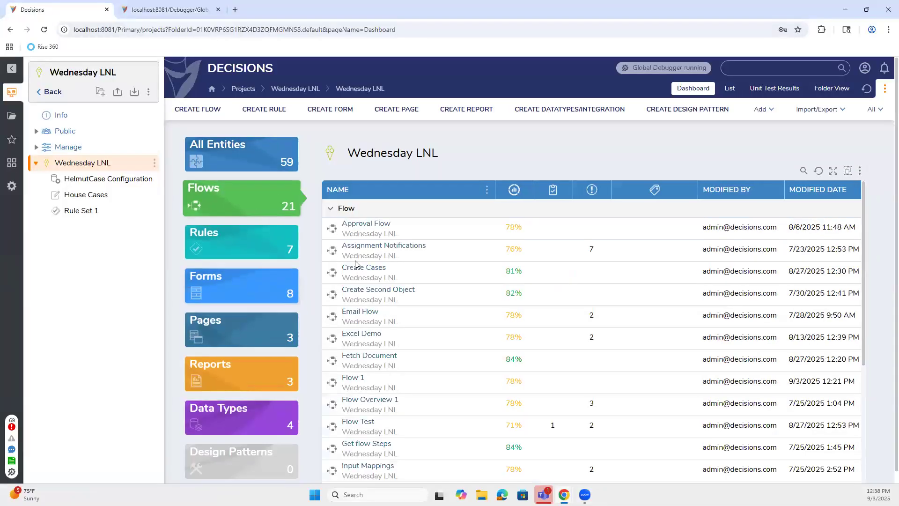
{"action": "left_click", "coordinate": [353, 378]}
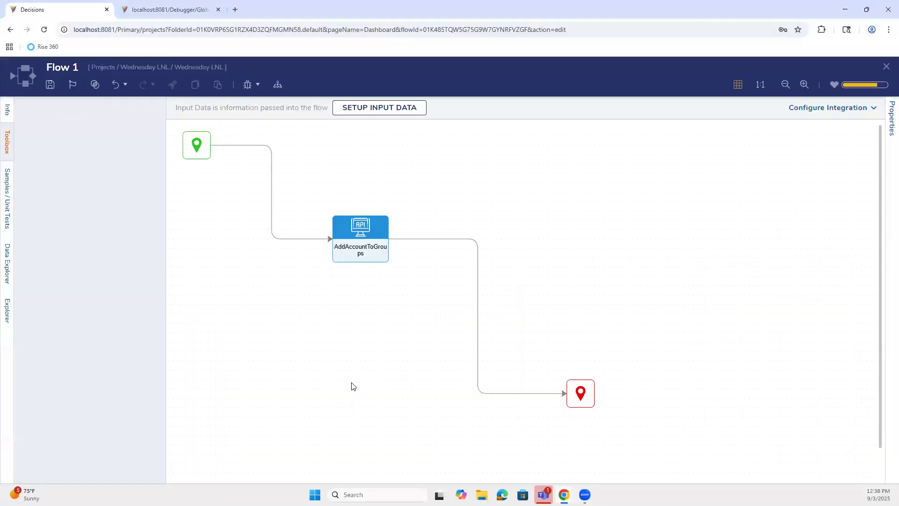
{"action": "left_click", "coordinate": [885, 67]}
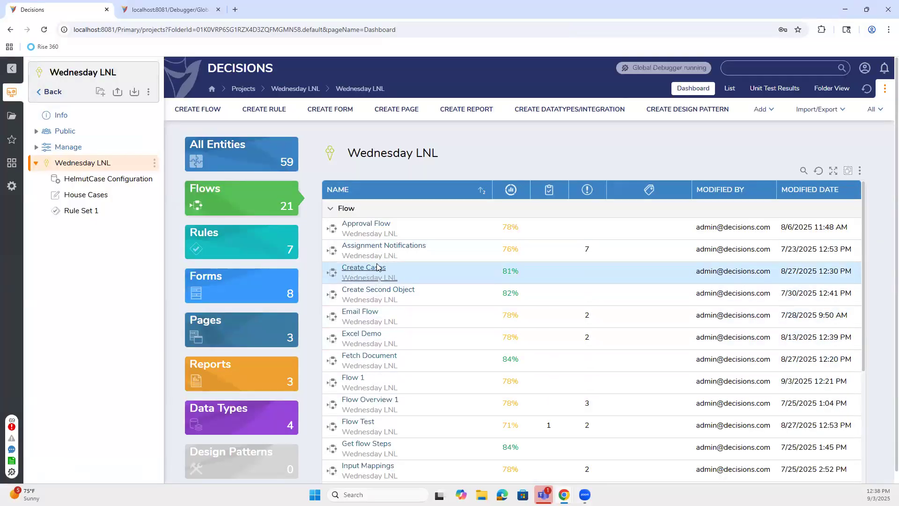
{"action": "scroll", "coordinate": [368, 225], "scroll_direction": "down", "scroll_amount": 2}
{"action": "scroll", "coordinate": [368, 226], "scroll_direction": "down", "scroll_amount": 2}
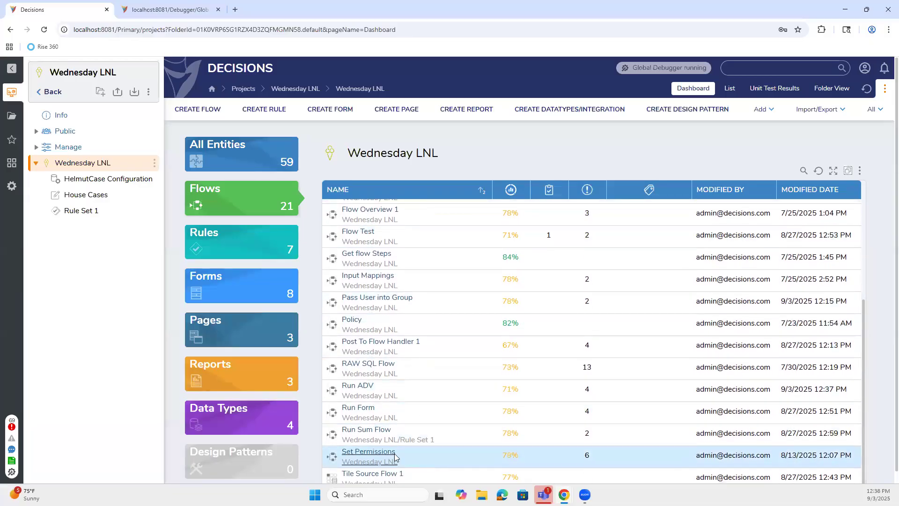
{"action": "scroll", "coordinate": [398, 464], "scroll_direction": "down", "scroll_amount": 1}
{"action": "left_click", "coordinate": [358, 396]}
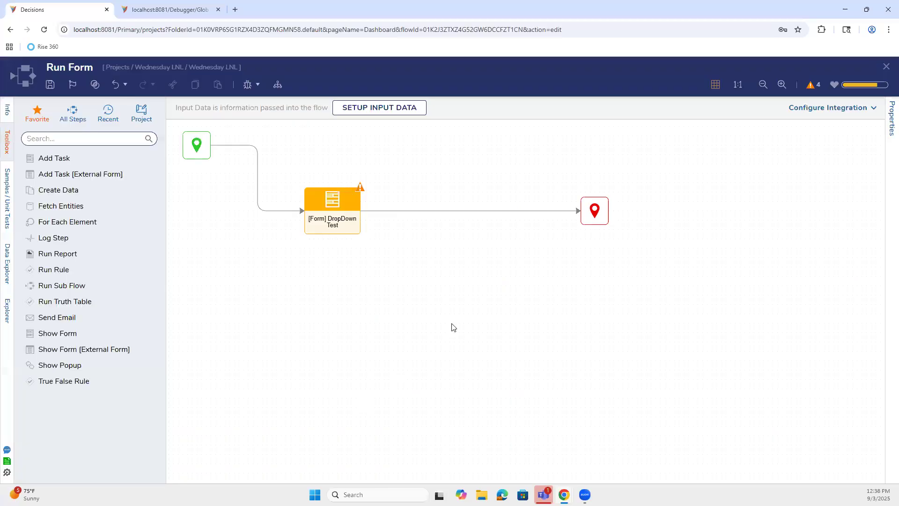
{"action": "left_click", "coordinate": [885, 72]}
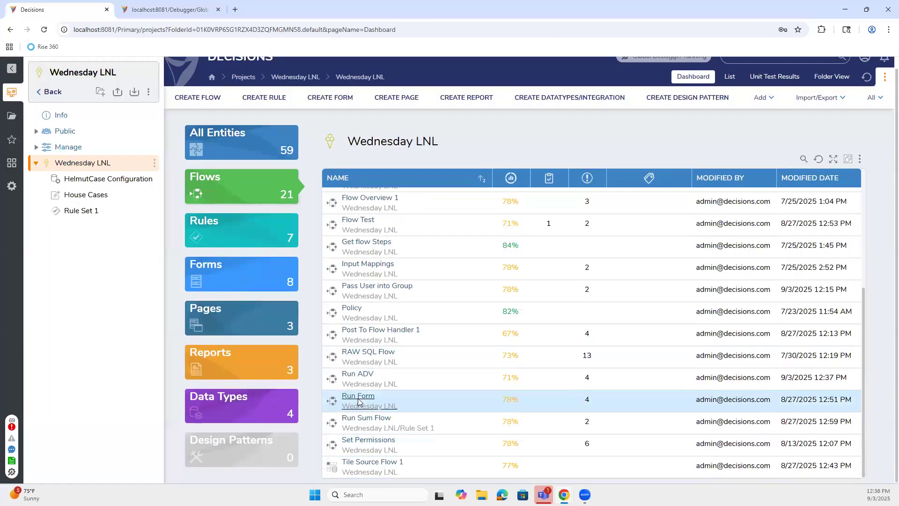
{"action": "scroll", "coordinate": [358, 402], "scroll_direction": "up", "scroll_amount": 3}
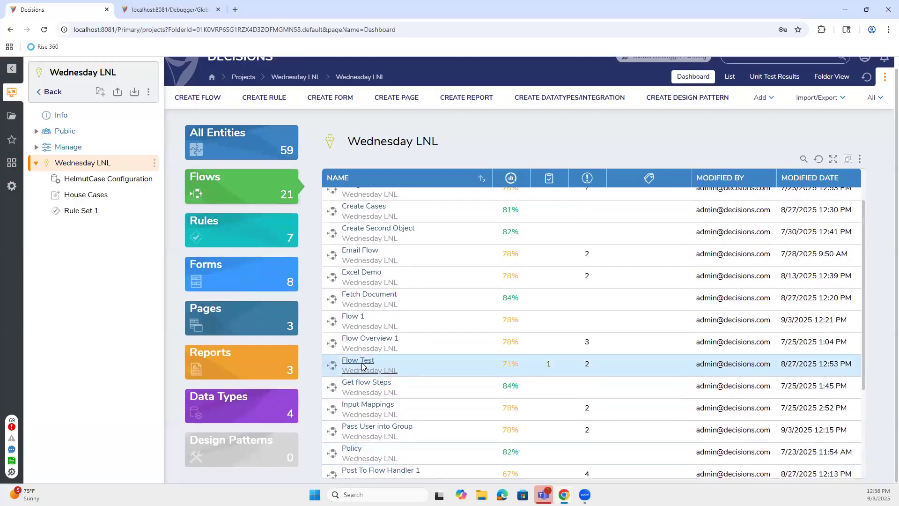
{"action": "left_click", "coordinate": [362, 363]}
{"action": "left_click", "coordinate": [885, 67]}
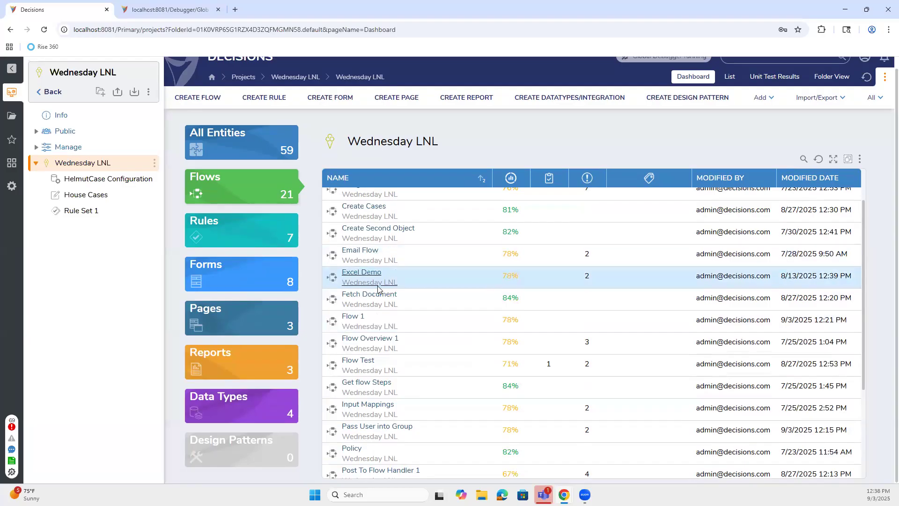
{"action": "scroll", "coordinate": [375, 281], "scroll_direction": "up", "scroll_amount": 1}
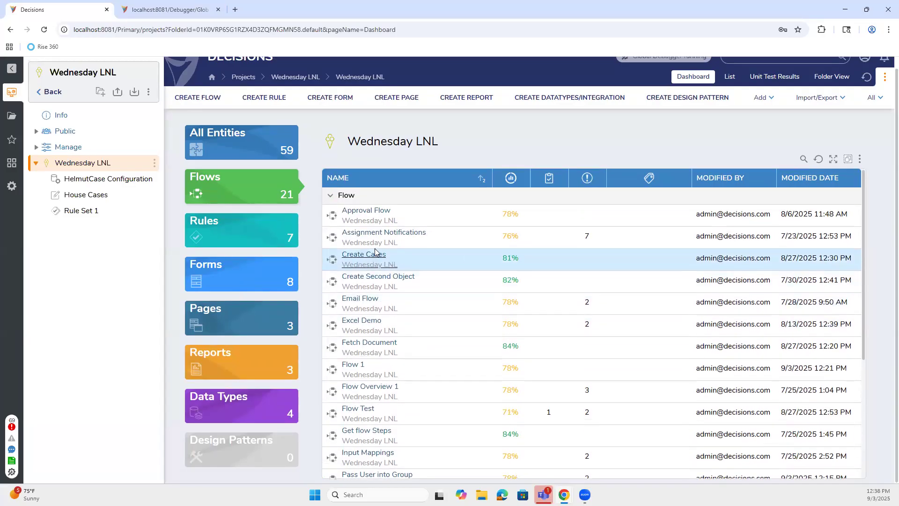
{"action": "scroll", "coordinate": [377, 213], "scroll_direction": "down", "scroll_amount": 2}
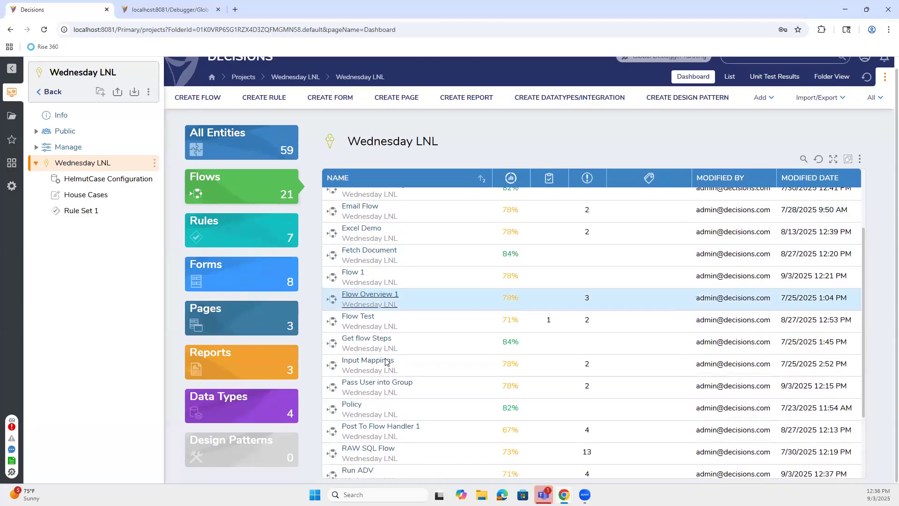
{"action": "scroll", "coordinate": [369, 337], "scroll_direction": "down", "scroll_amount": 1}
{"action": "left_click", "coordinate": [357, 423]}
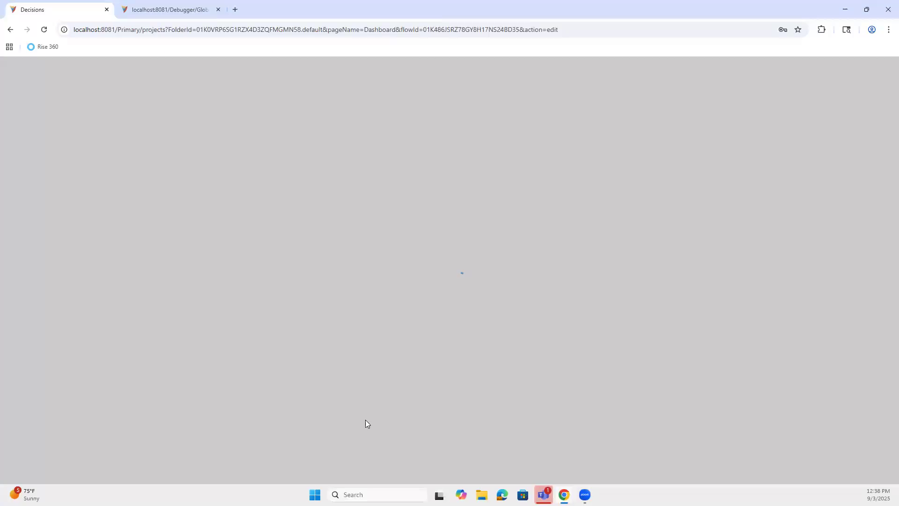
{"action": "left_click", "coordinate": [887, 66]}
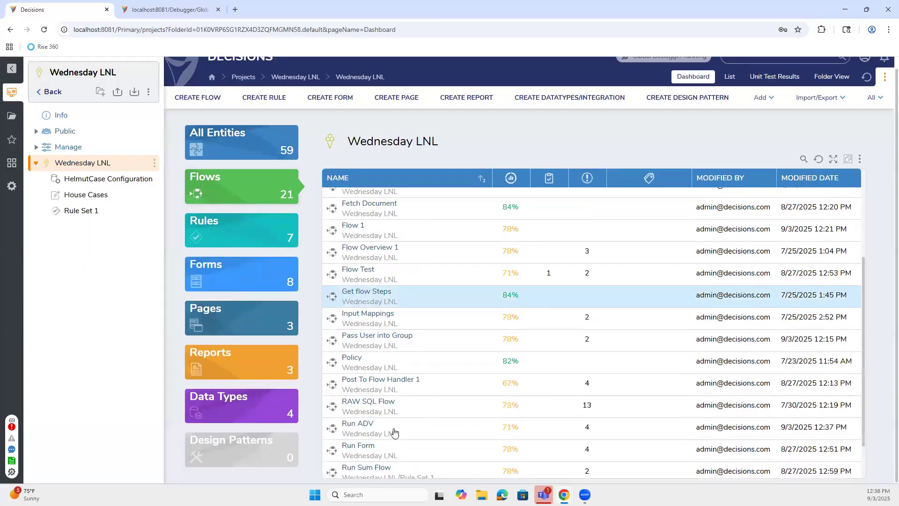
Step: Run the Run ADV flow and load the ExternalSystem and another account into the form fields
{"action": "right_click", "coordinate": [368, 426]}
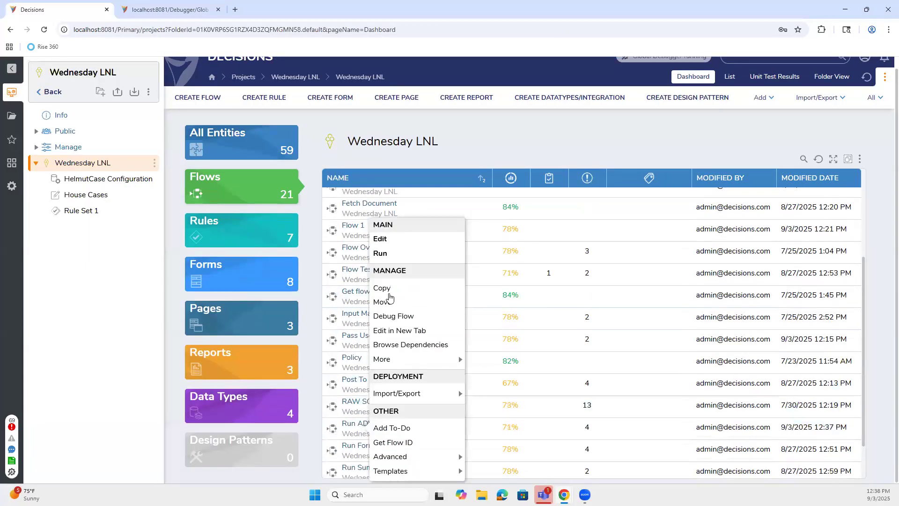
{"action": "left_click", "coordinate": [397, 254]}
{"action": "left_click", "coordinate": [161, 9]}
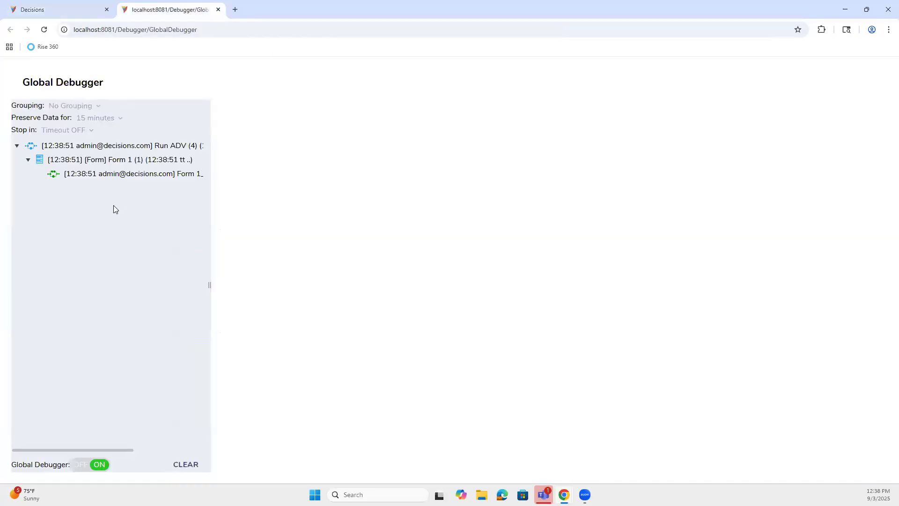
{"action": "left_click", "coordinate": [80, 9]}
{"action": "scroll", "coordinate": [412, 328], "scroll_direction": "down", "scroll_amount": 1}
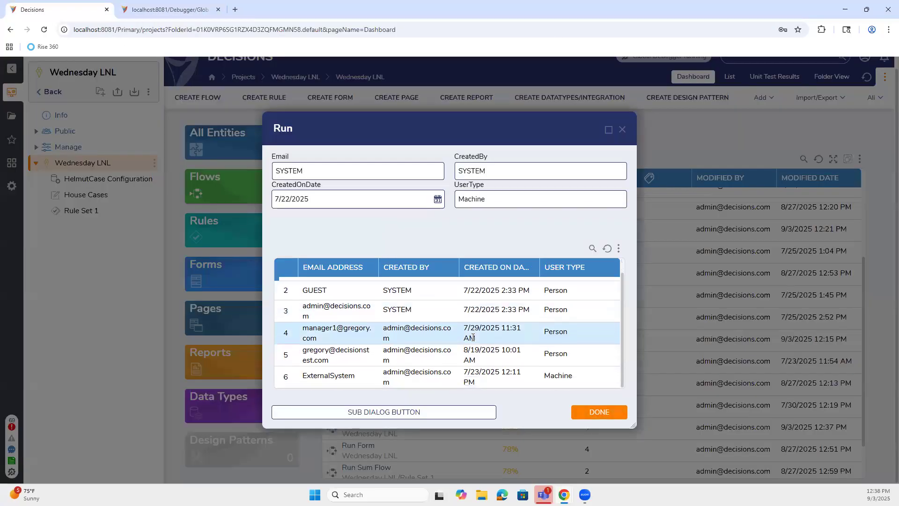
{"action": "left_click", "coordinate": [415, 375]}
{"action": "left_click", "coordinate": [415, 354]}
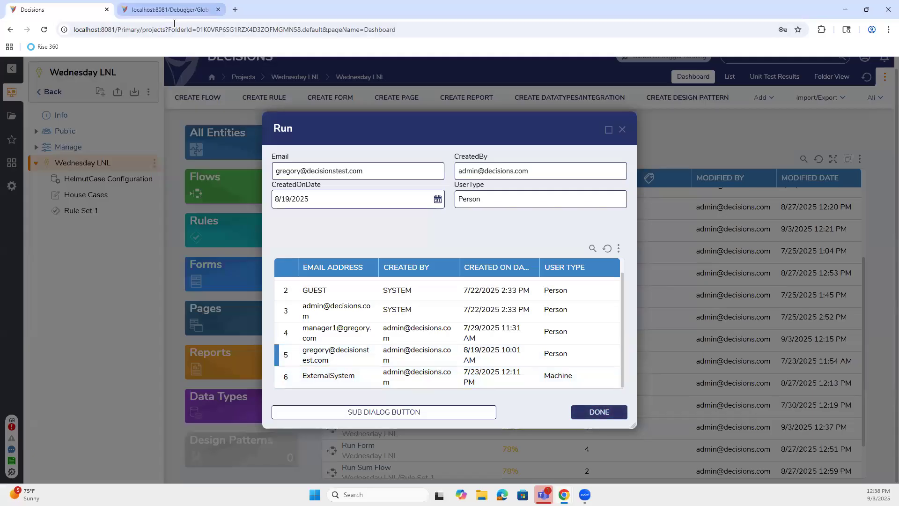
Step: Inspect the first three rule flow runs recorded in the Global Debugger
{"action": "left_click", "coordinate": [169, 9]}
{"action": "left_click", "coordinate": [39, 174]}
{"action": "left_click", "coordinate": [104, 188]}
{"action": "left_click", "coordinate": [104, 203]}
{"action": "left_click", "coordinate": [104, 218]}
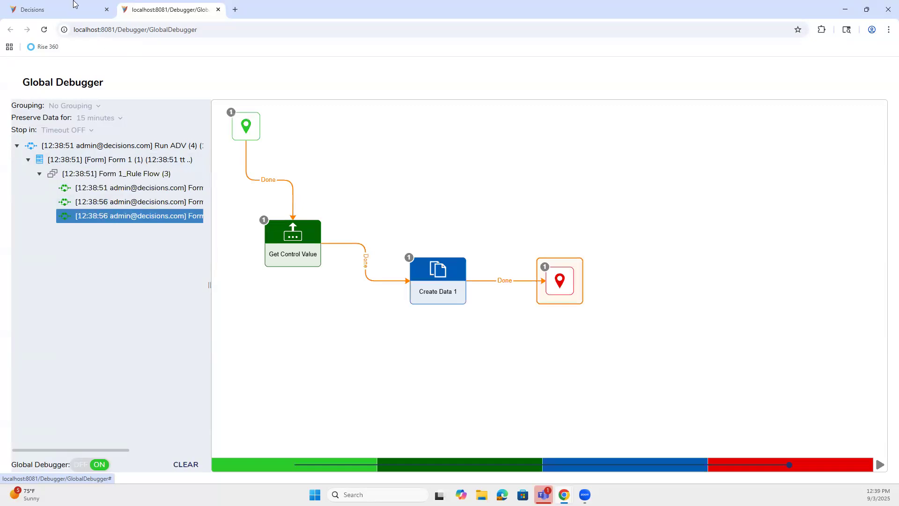
{"action": "left_click", "coordinate": [60, 9]}
Step: Add an account 'test' with user type 'admin' via the sub-dialog and check the debugger trace
{"action": "left_click", "coordinate": [417, 413]}
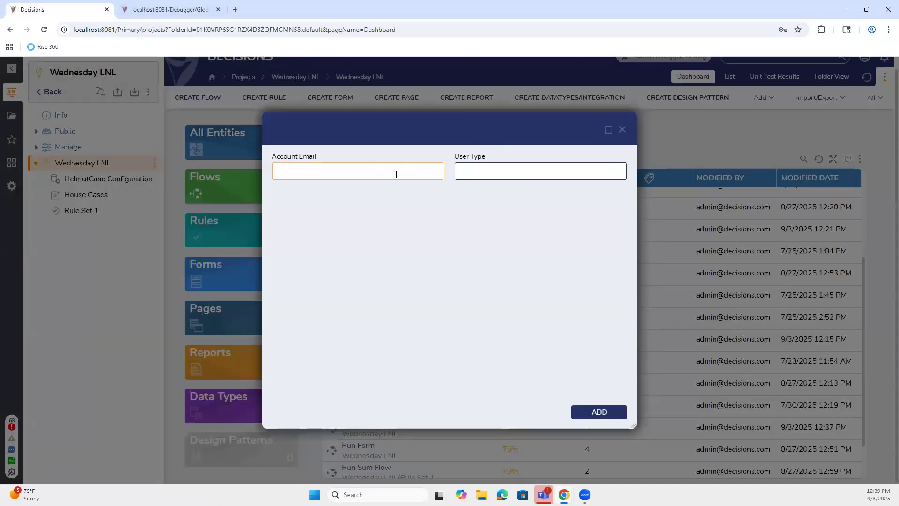
{"action": "type", "text": "test"}
{"action": "left_click", "coordinate": [540, 170]}
{"action": "type", "text": "admin"}
{"action": "left_click", "coordinate": [591, 413]}
{"action": "scroll", "coordinate": [349, 355], "scroll_direction": "down", "scroll_amount": 1}
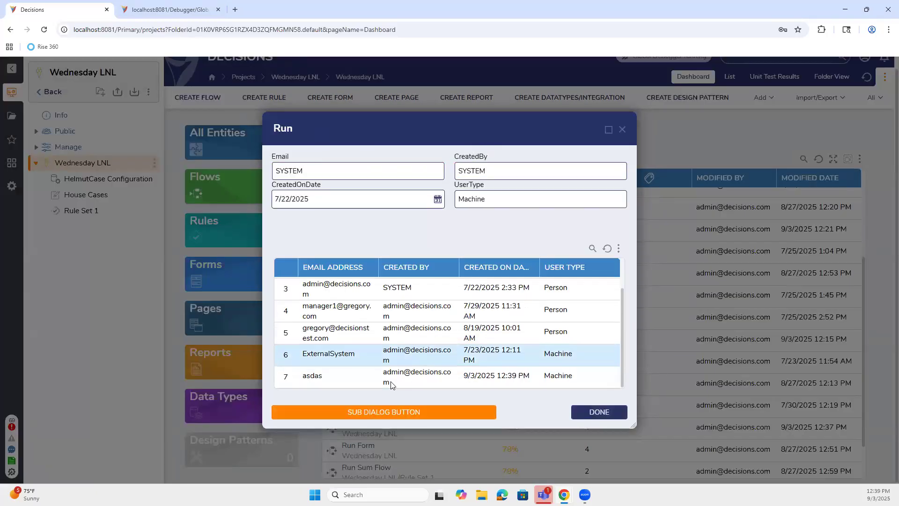
{"action": "left_click", "coordinate": [350, 350]}
{"action": "left_click", "coordinate": [194, 179]}
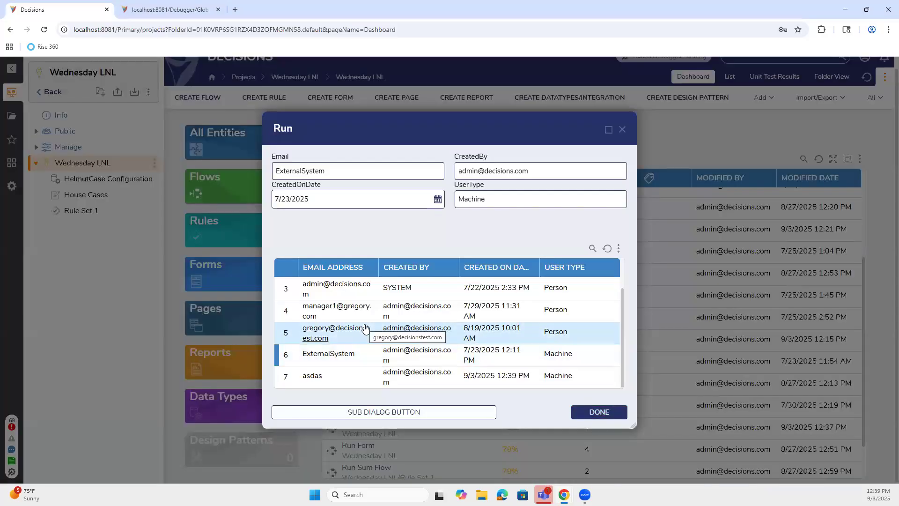
{"action": "left_click", "coordinate": [174, 10]}
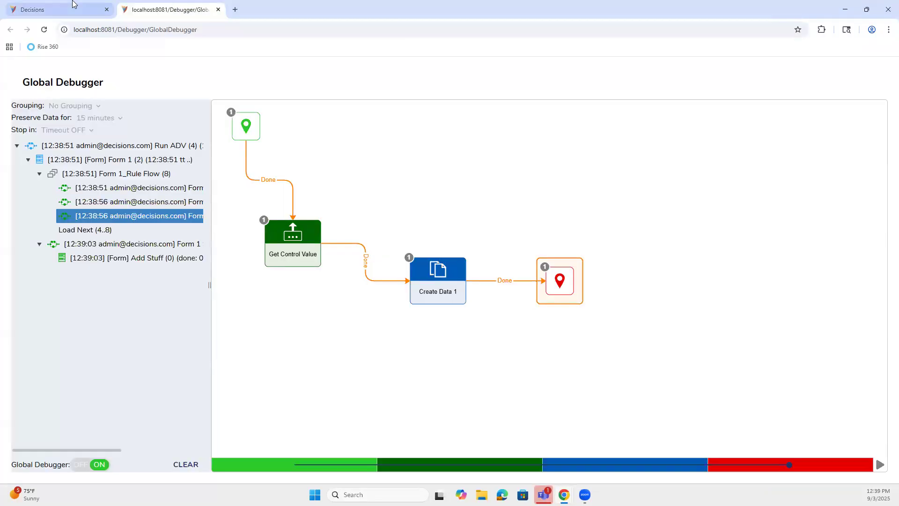
{"action": "left_click", "coordinate": [73, 5]}
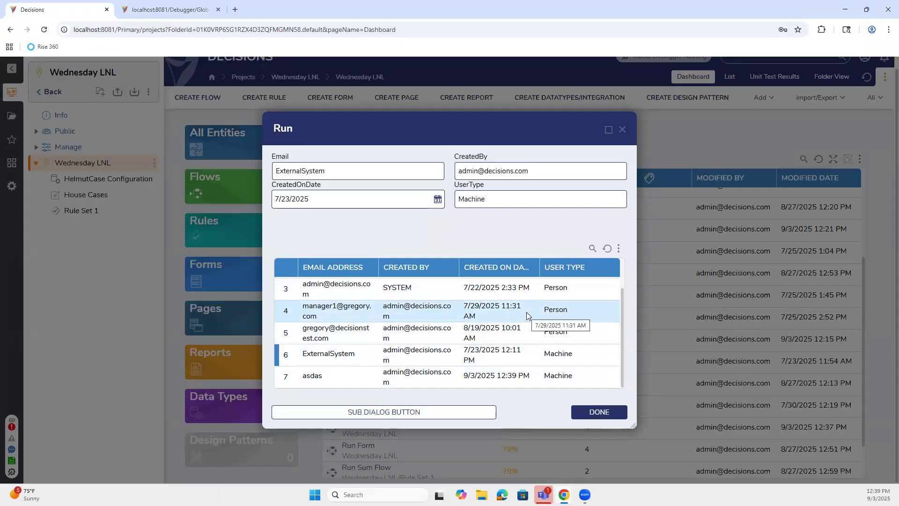
Step: Review the sub-dialog run and Add Stuff entry in the debugger, then close the running form
{"action": "left_click", "coordinate": [156, 6]}
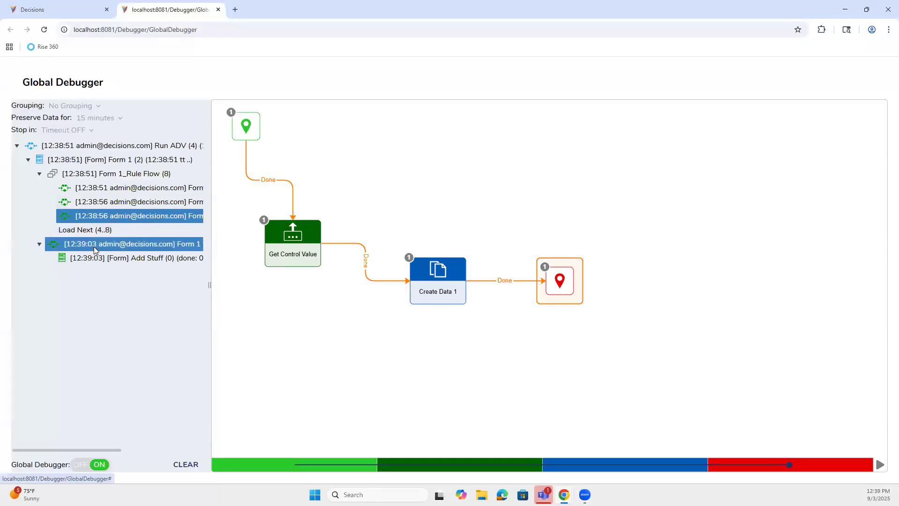
{"action": "left_click", "coordinate": [63, 3]}
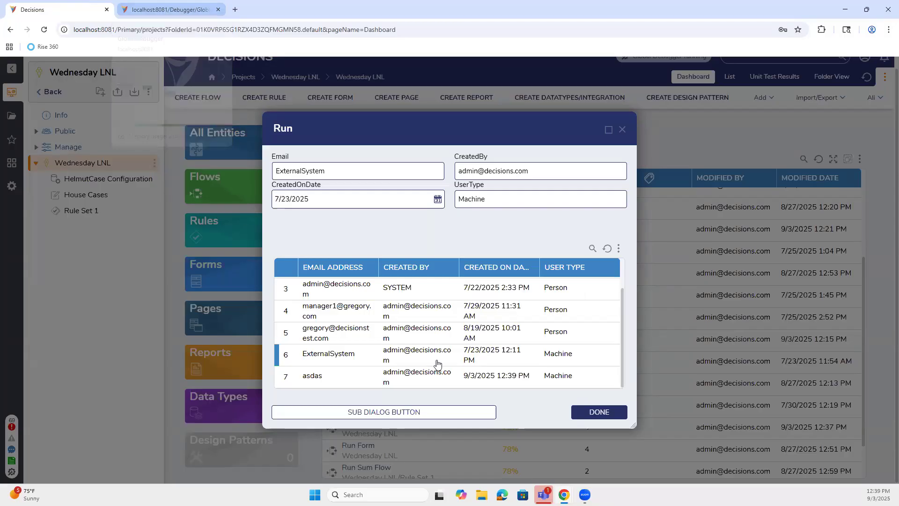
{"action": "scroll", "coordinate": [463, 373], "scroll_direction": "up", "scroll_amount": 2}
{"action": "scroll", "coordinate": [445, 379], "scroll_direction": "down", "scroll_amount": 2}
{"action": "left_click", "coordinate": [438, 413]}
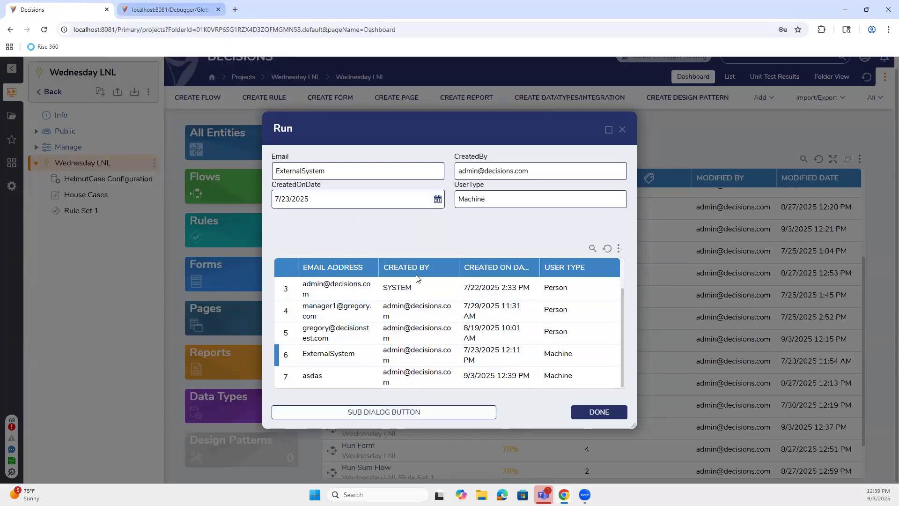
{"action": "left_click", "coordinate": [139, 6]}
{"action": "left_click", "coordinate": [121, 256]}
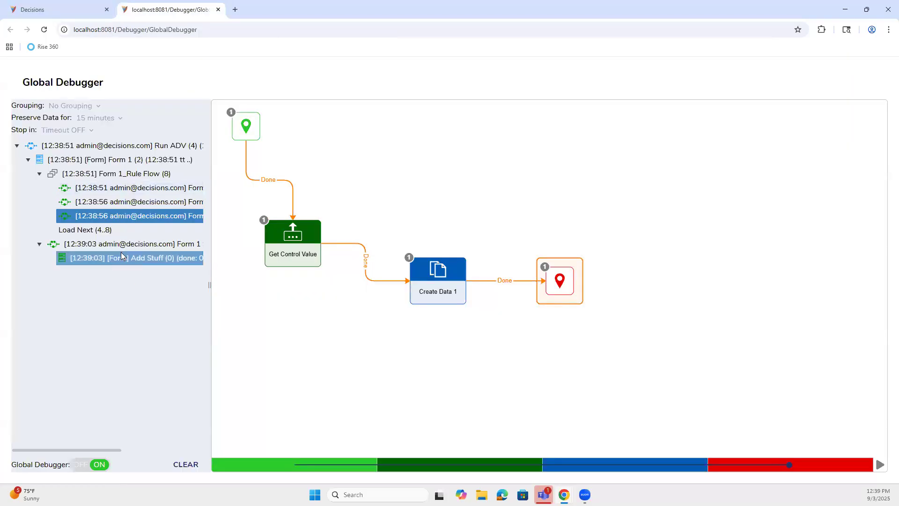
{"action": "left_click", "coordinate": [51, 10]}
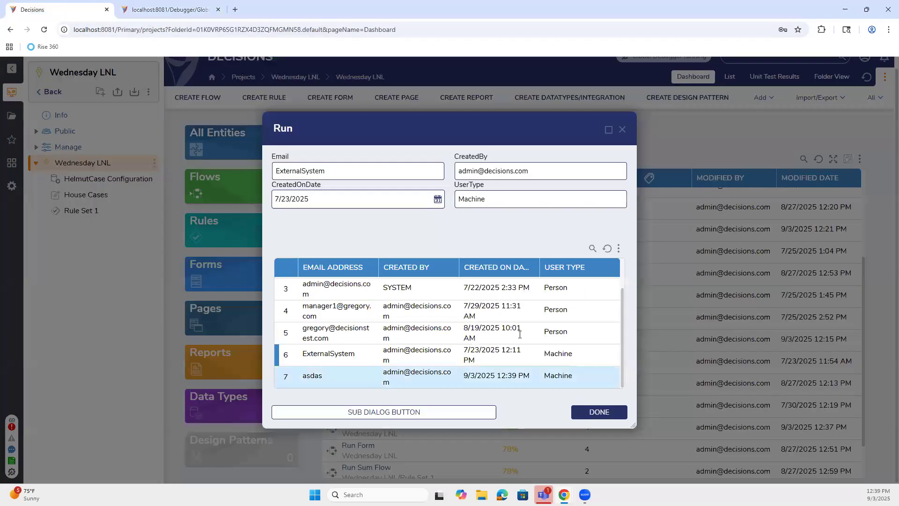
{"action": "left_click", "coordinate": [622, 130]}
Step: Switch the Global Debugger off, clear its recorded entries and close its tab
{"action": "left_click", "coordinate": [169, 9]}
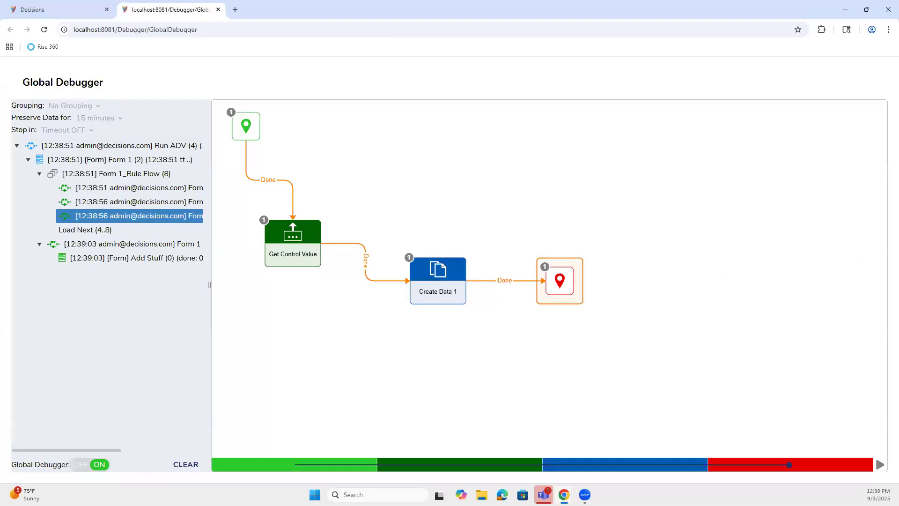
{"action": "left_click", "coordinate": [87, 463]}
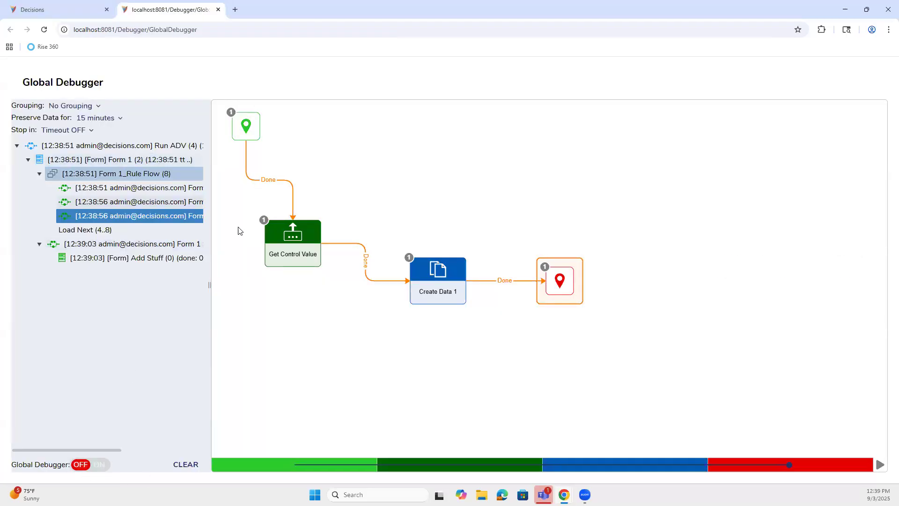
{"action": "left_click", "coordinate": [186, 464]}
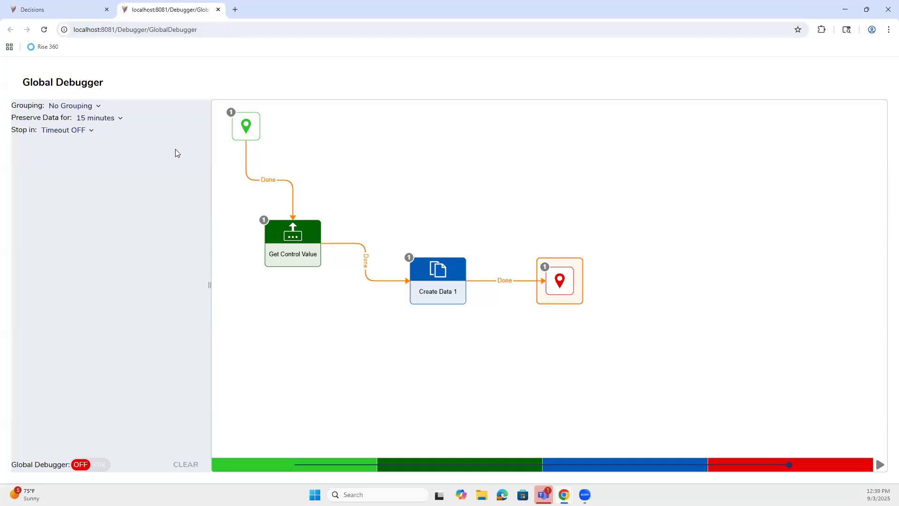
{"action": "left_click", "coordinate": [219, 9]}
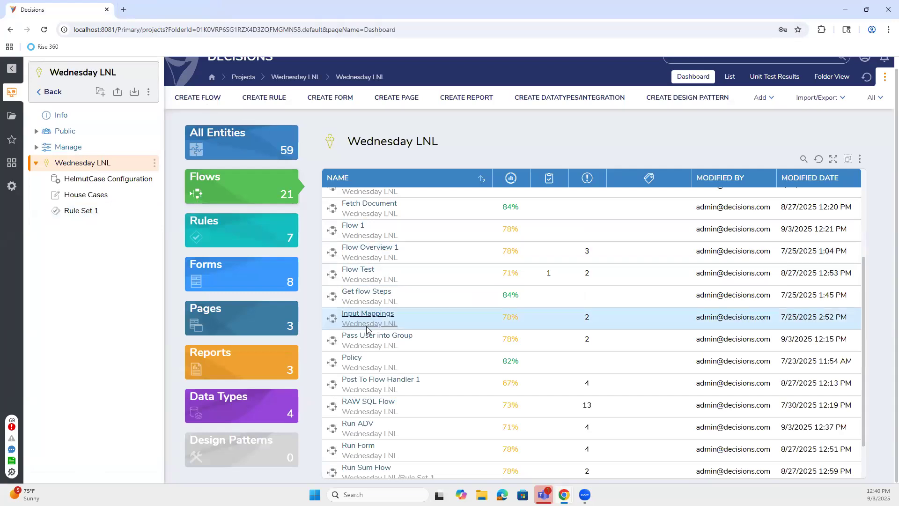
Step: From Run ADV, edit Form 1 and bring up the SUB DIALOG BUTTON's Subdialog Rule Flow
{"action": "left_click", "coordinate": [358, 423]}
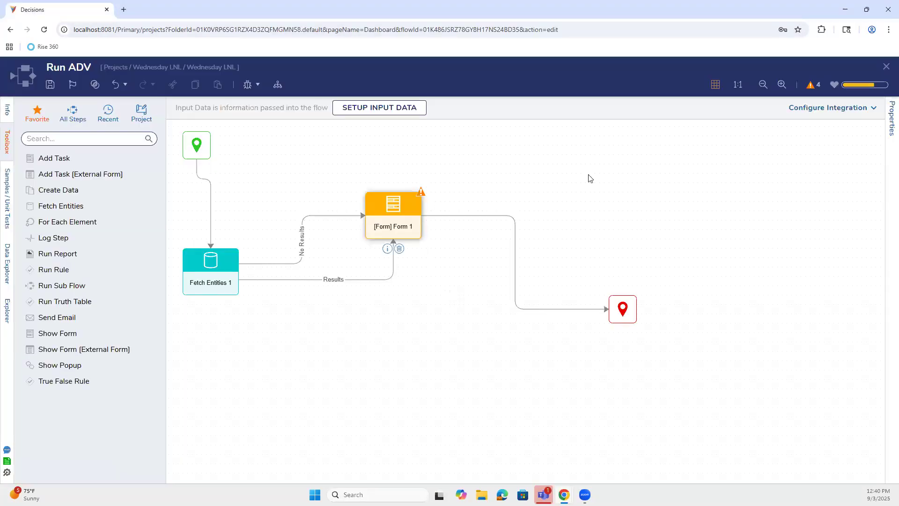
{"action": "left_click", "coordinate": [794, 109]}
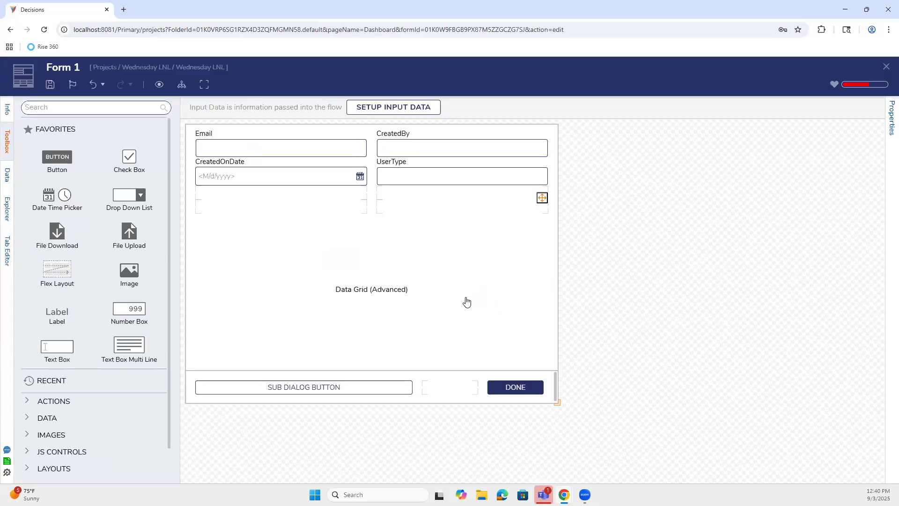
{"action": "left_click", "coordinate": [889, 119]}
{"action": "left_click", "coordinate": [342, 388]}
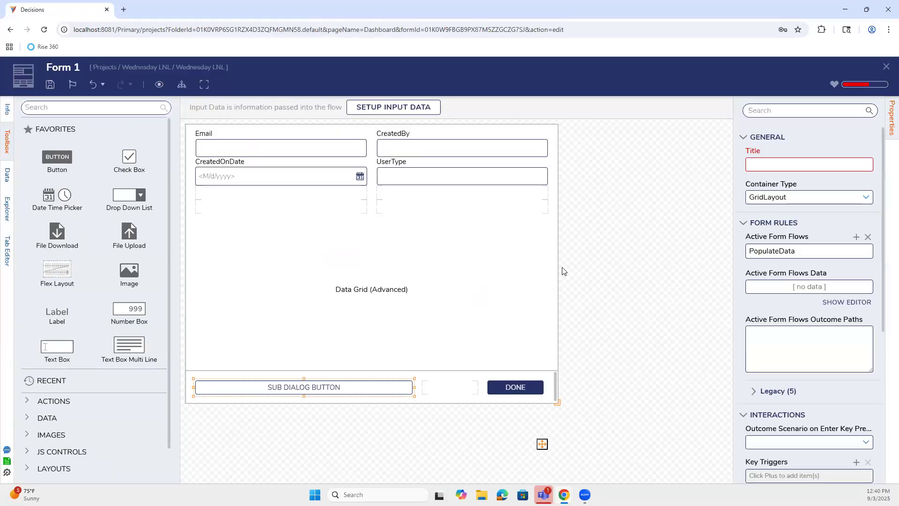
{"action": "left_click", "coordinate": [782, 347]}
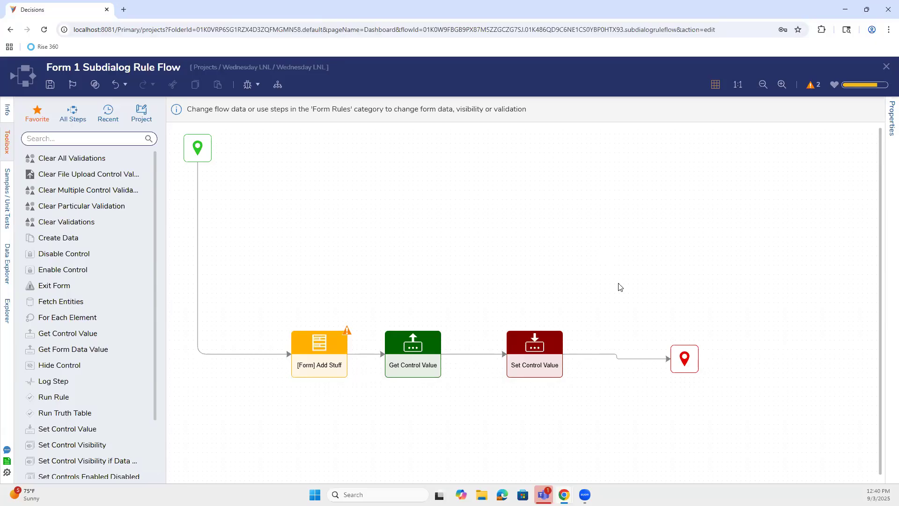
Step: Shift the End, Set Control Value and Get Control Value steps right to make room after Add Stuff
{"action": "left_click_drag", "start_coordinate": [707, 358], "coordinate": [740, 352]}
{"action": "left_click_drag", "start_coordinate": [520, 360], "coordinate": [605, 364]}
{"action": "left_click_drag", "start_coordinate": [420, 359], "coordinate": [528, 355]}
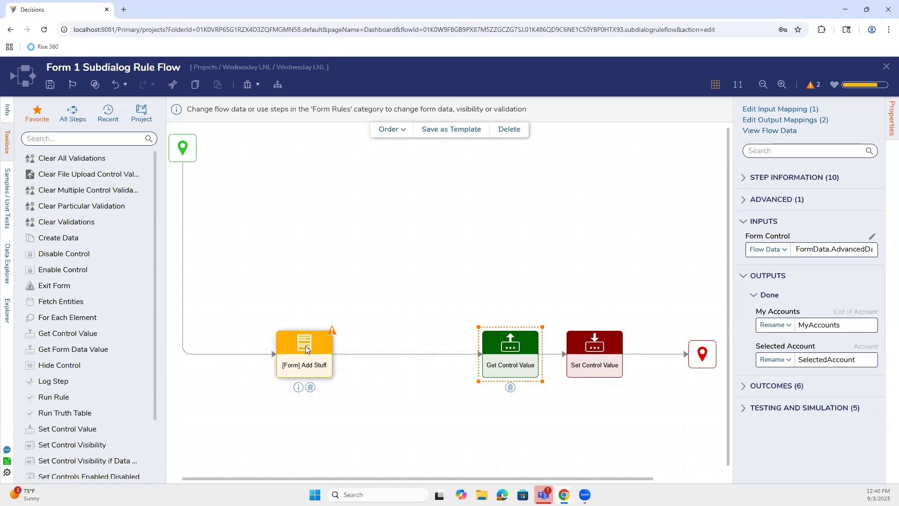
Step: Check the Add Stuff form, then search the step toolbox for 'add item'
{"action": "left_click", "coordinate": [305, 358]}
{"action": "left_click", "coordinate": [821, 112]}
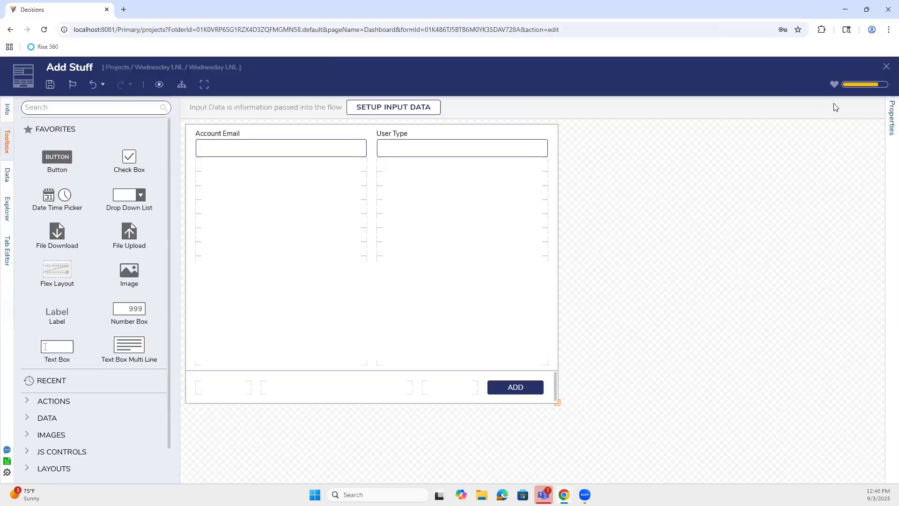
{"action": "left_click", "coordinate": [886, 67]}
{"action": "left_click", "coordinate": [79, 137]}
{"action": "type", "text": "add ite"}
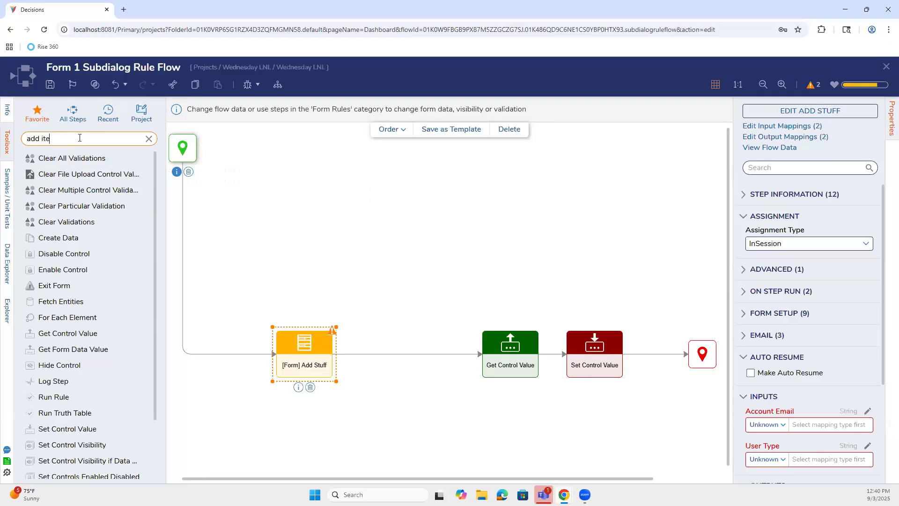
{"action": "type", "text": "m"}
Step: Insert Add Item to List after Add Stuff, mapping Original List to AdvancedDataGrid's My Accounts
{"action": "left_click_drag", "start_coordinate": [81, 218], "coordinate": [403, 357]}
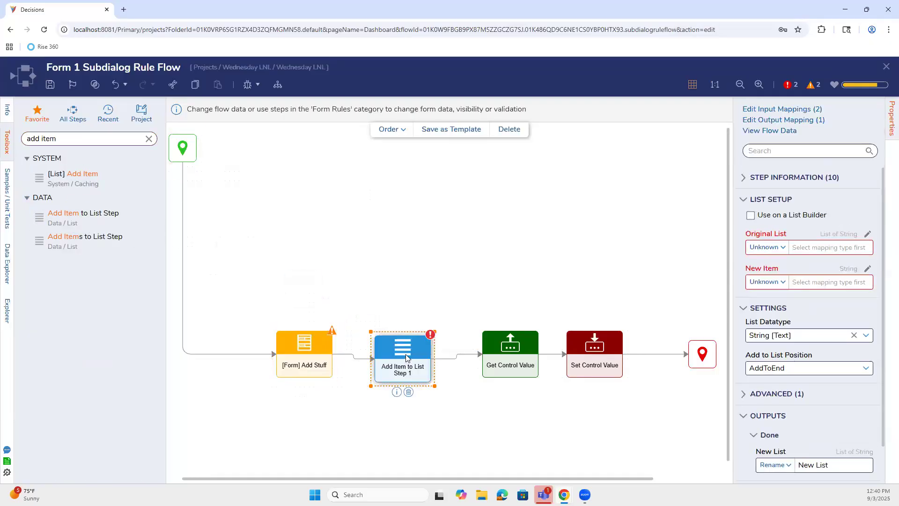
{"action": "left_click", "coordinate": [867, 235]}
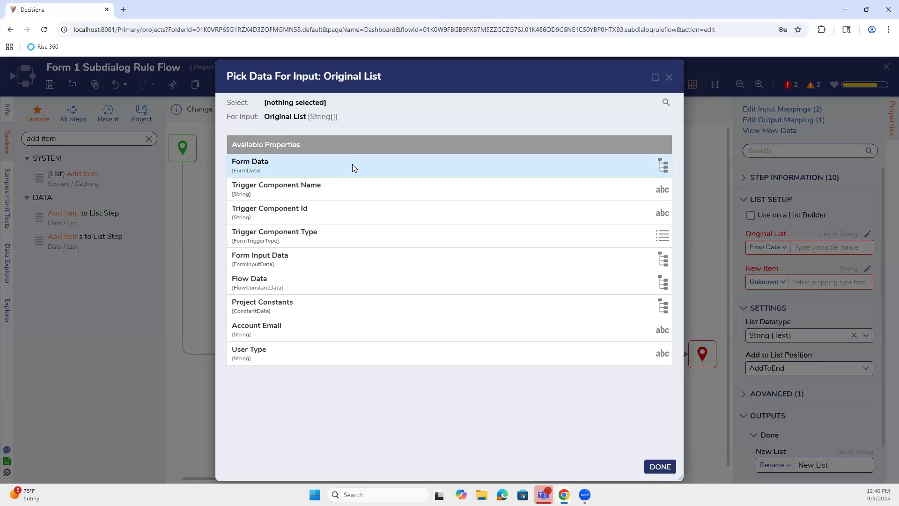
{"action": "left_click", "coordinate": [326, 165]}
{"action": "left_click", "coordinate": [321, 210]}
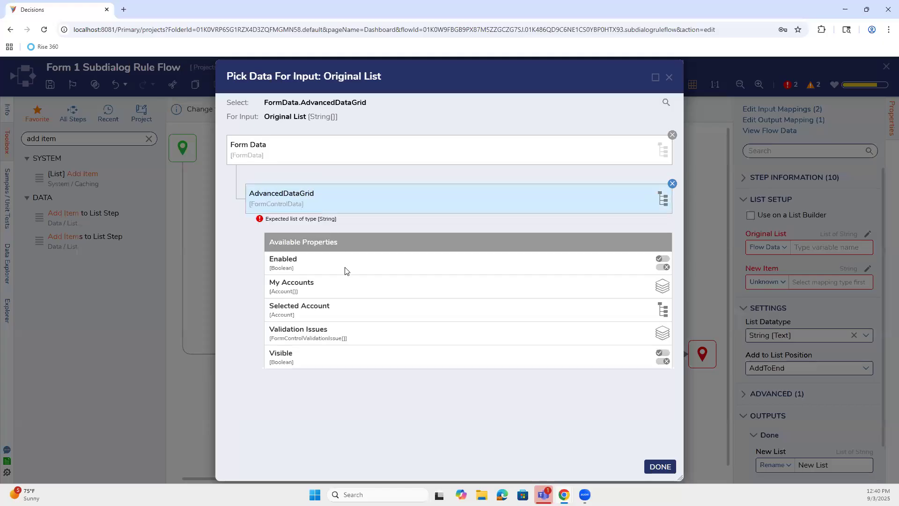
{"action": "left_click", "coordinate": [346, 288]}
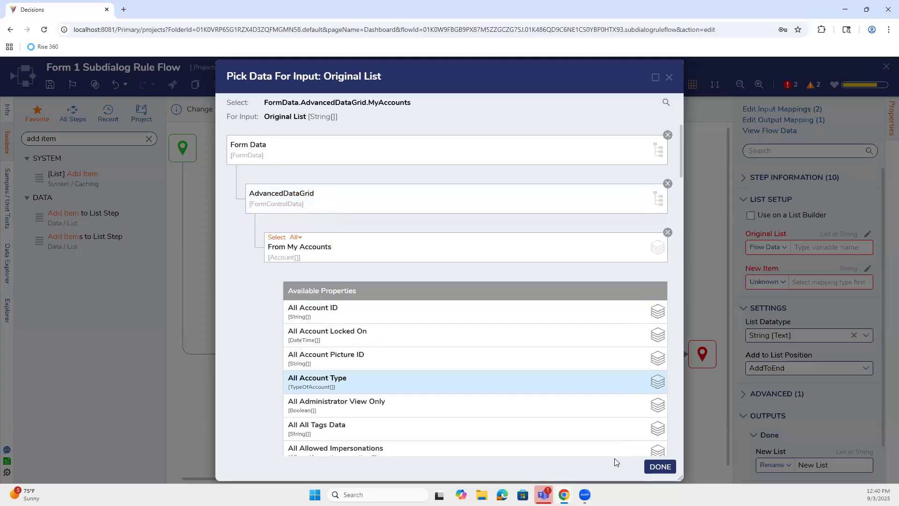
{"action": "left_click", "coordinate": [657, 471]}
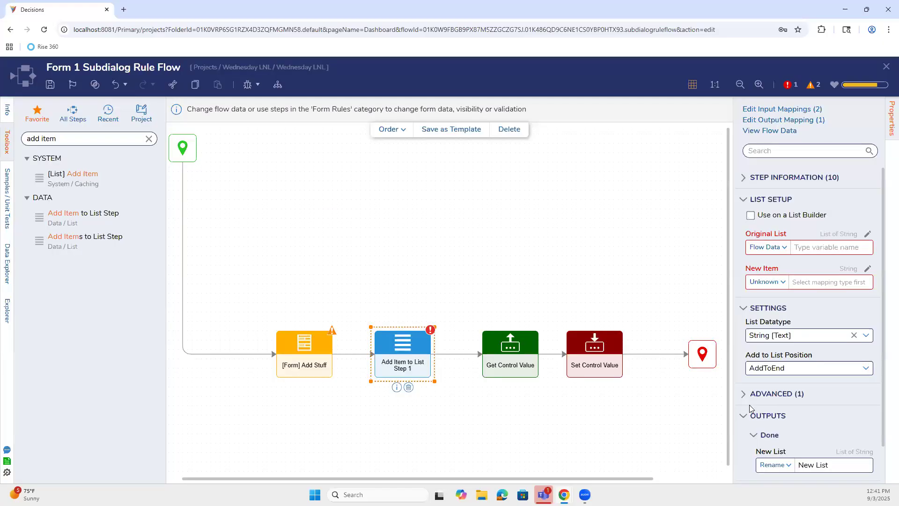
Step: Set New Item to Build Data as a new Account and begin mapping the New List output
{"action": "left_click", "coordinate": [767, 282]}
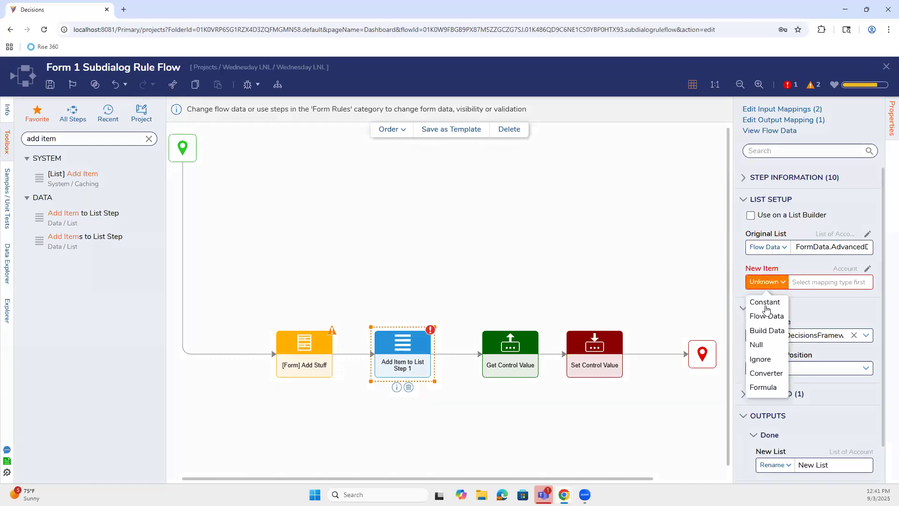
{"action": "left_click", "coordinate": [768, 331]}
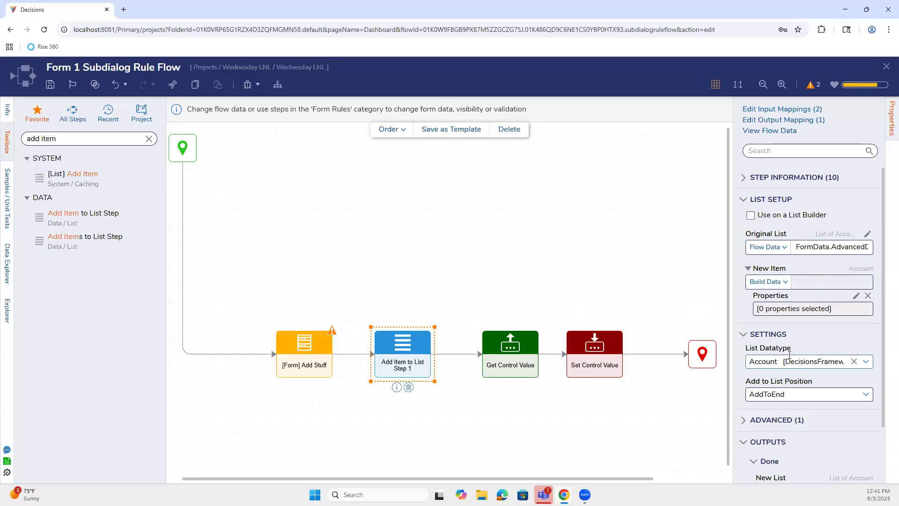
{"action": "scroll", "coordinate": [810, 412], "scroll_direction": "down", "scroll_amount": 2}
{"action": "left_click", "coordinate": [813, 430]}
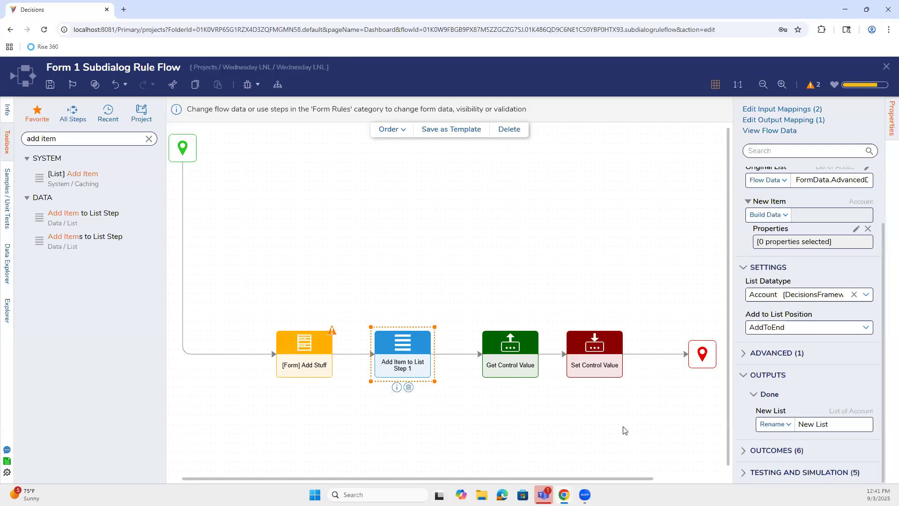
{"action": "left_click", "coordinate": [767, 424]}
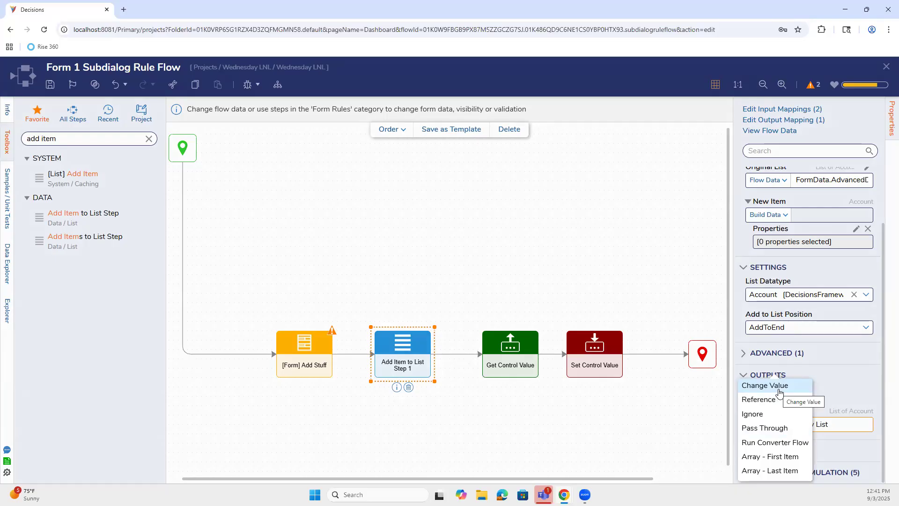
Step: Set the New List output to Change Value, writing into the AdvancedDataGrid's My Accounts
{"action": "left_click", "coordinate": [778, 389]}
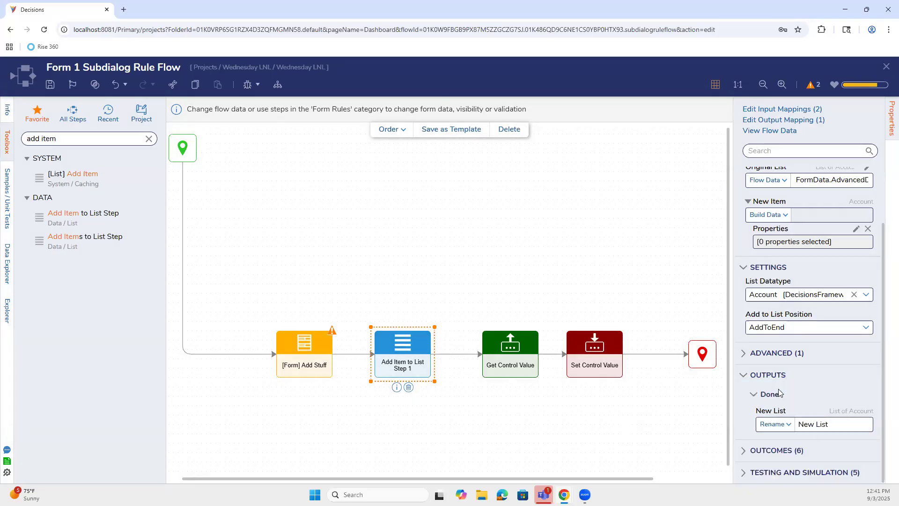
{"action": "scroll", "coordinate": [798, 305], "scroll_direction": "up", "scroll_amount": 3}
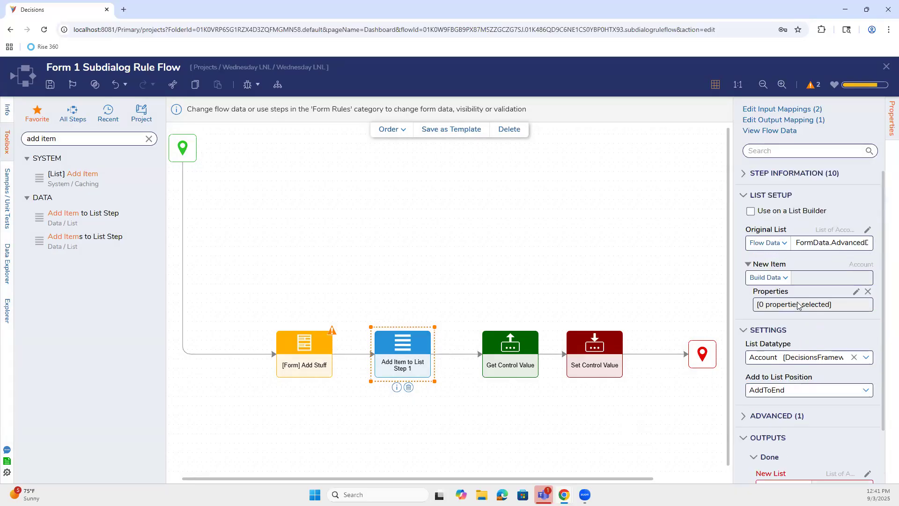
{"action": "scroll", "coordinate": [838, 443], "scroll_direction": "down", "scroll_amount": 3}
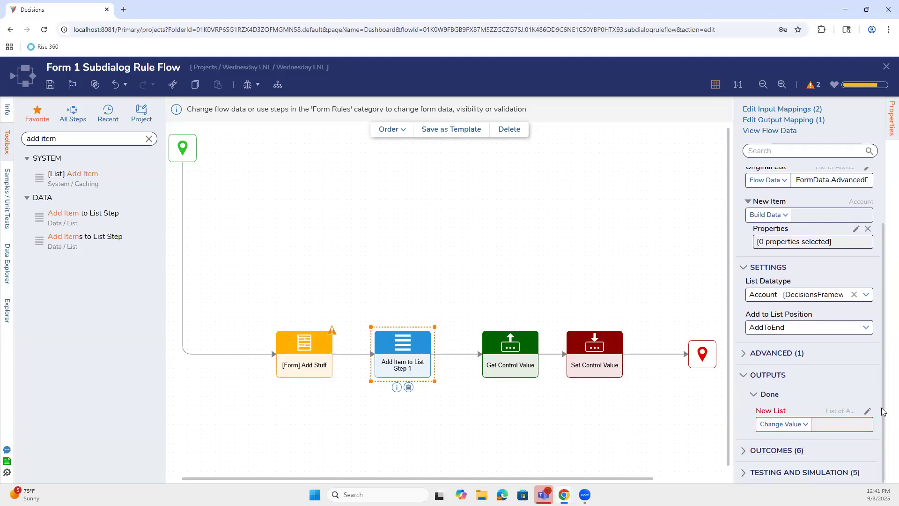
{"action": "left_click", "coordinate": [867, 410]}
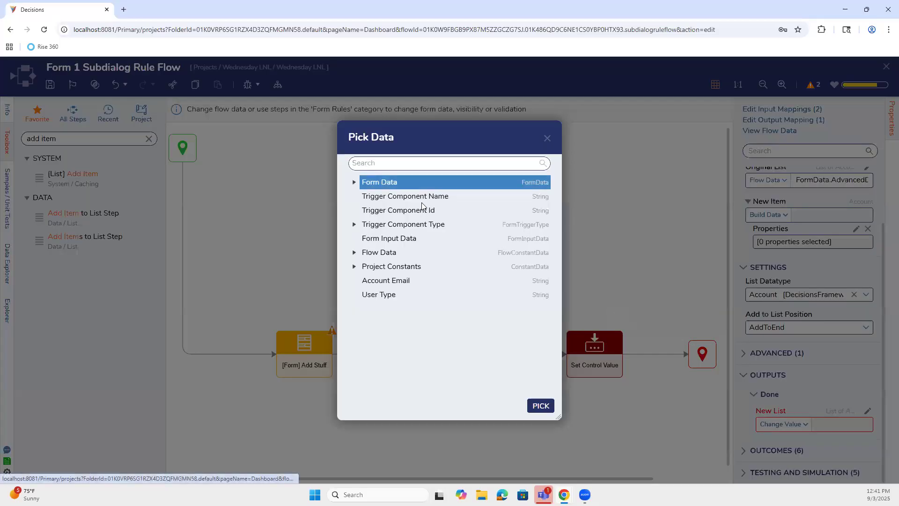
{"action": "left_click", "coordinate": [355, 182]}
{"action": "left_click", "coordinate": [365, 197]}
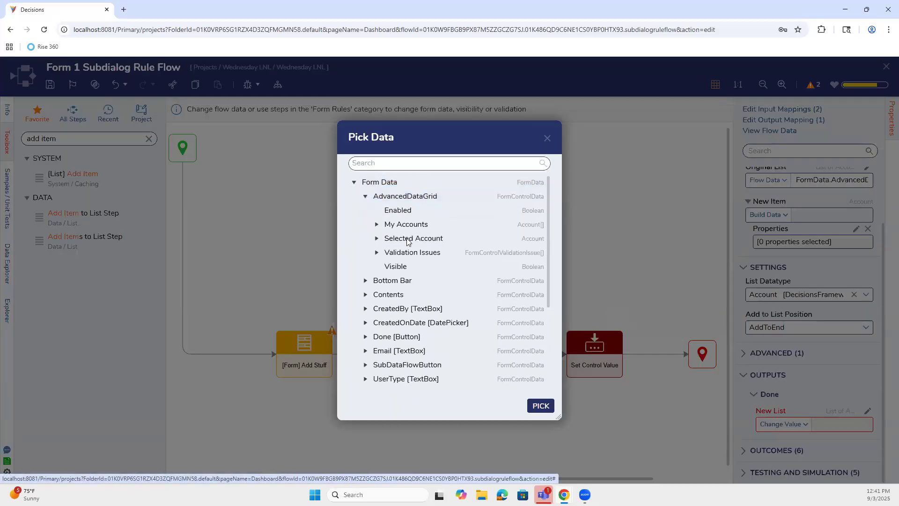
{"action": "left_click", "coordinate": [411, 224]}
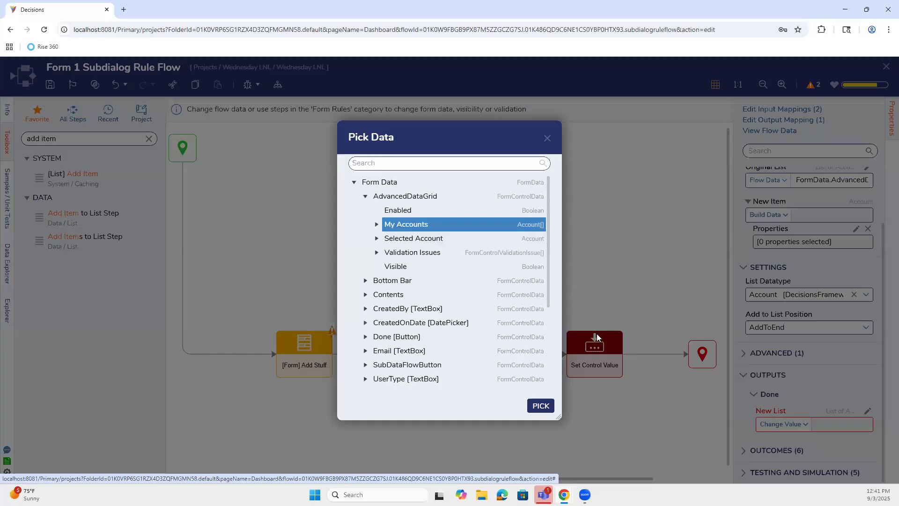
{"action": "left_click", "coordinate": [543, 406]}
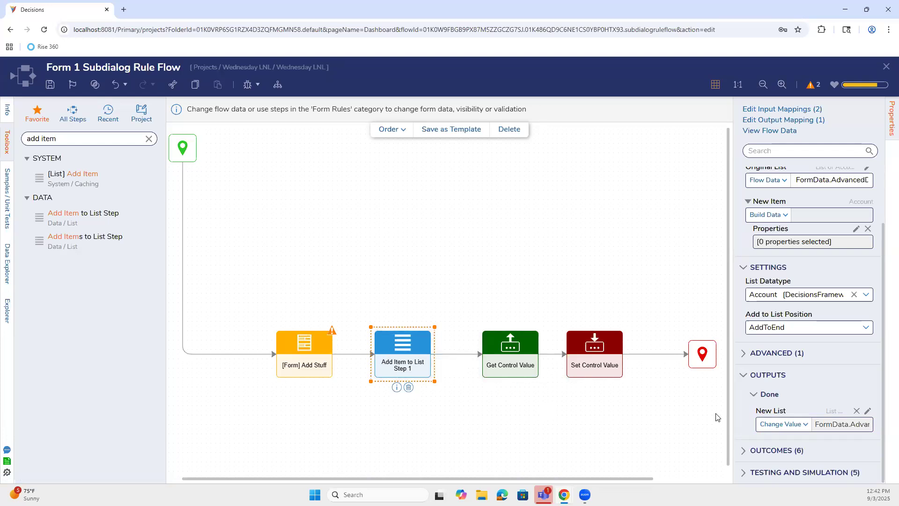
{"action": "left_click", "coordinate": [810, 427]}
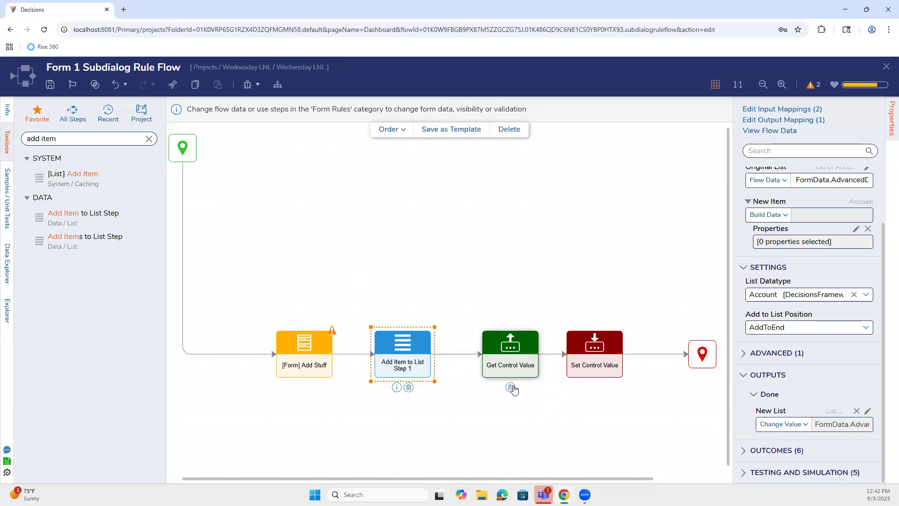
Step: Connect the step's Done path to End, save the rule flow and Form 1, and debug Run ADV
{"action": "left_click_drag", "start_coordinate": [474, 354], "coordinate": [703, 353]}
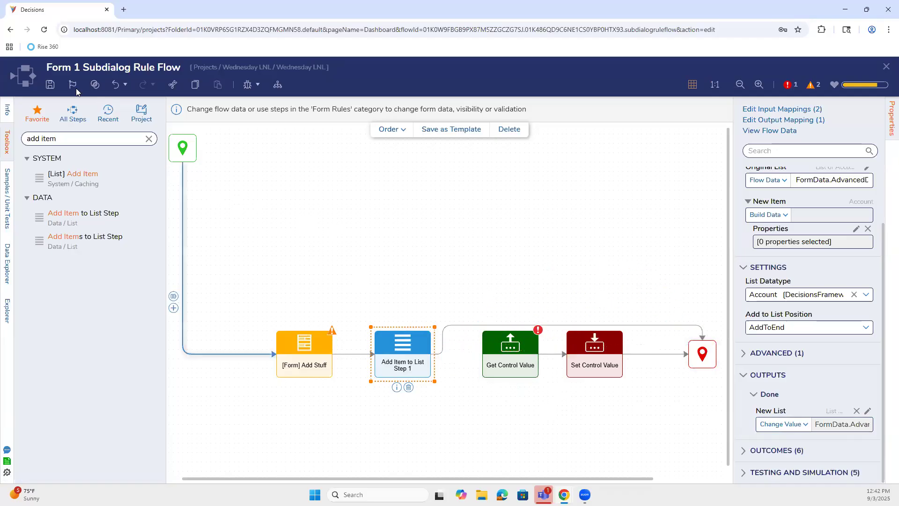
{"action": "left_click", "coordinate": [50, 84]}
{"action": "left_click", "coordinate": [567, 317]}
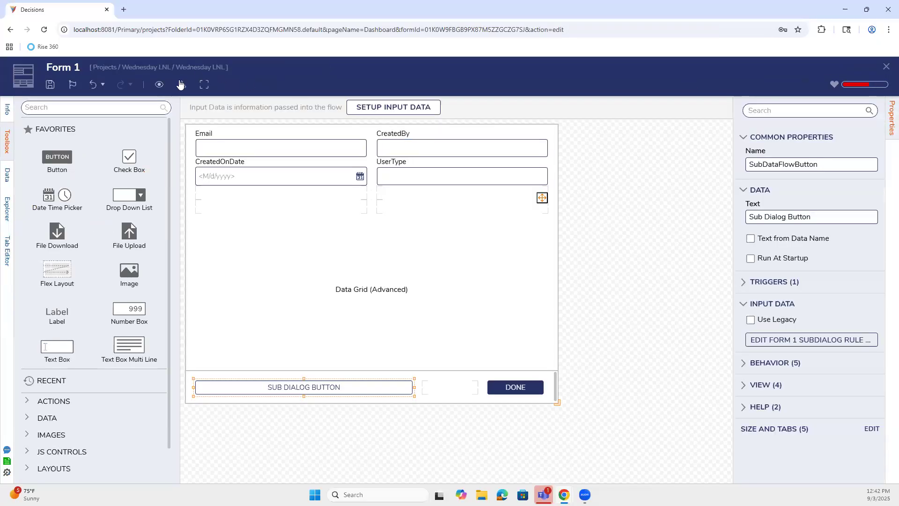
{"action": "left_click", "coordinate": [886, 67]}
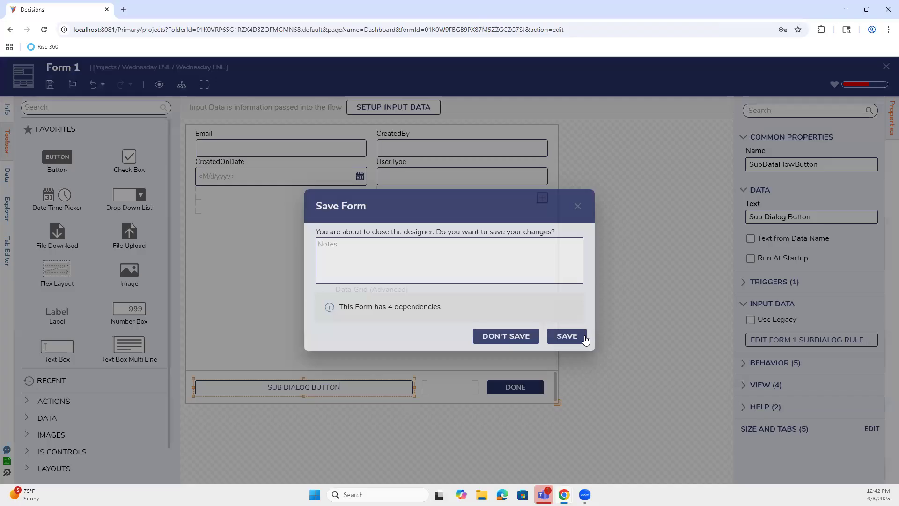
{"action": "left_click", "coordinate": [568, 336]}
{"action": "left_click", "coordinate": [250, 88]}
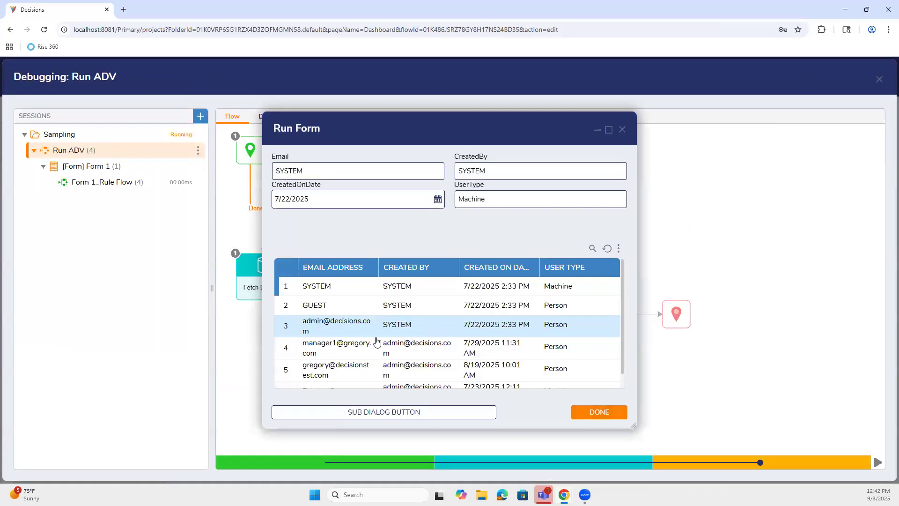
Step: Add an account 'YYYYYYYYY' with user type 'ttt' via the sub-dialog and view the subdialog flow run
{"action": "left_click", "coordinate": [402, 416]}
{"action": "type", "text": "YYYYYYYYY"}
{"action": "left_click", "coordinate": [541, 175]}
{"action": "type", "text": "ttt"}
{"action": "left_click", "coordinate": [592, 413]}
{"action": "scroll", "coordinate": [479, 340], "scroll_direction": "down", "scroll_amount": 2}
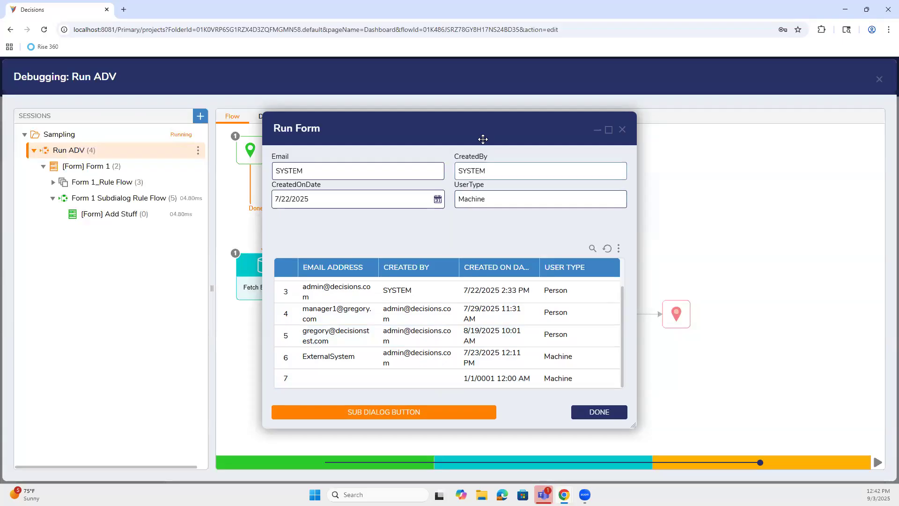
{"action": "left_click_drag", "start_coordinate": [483, 139], "coordinate": [579, 194]}
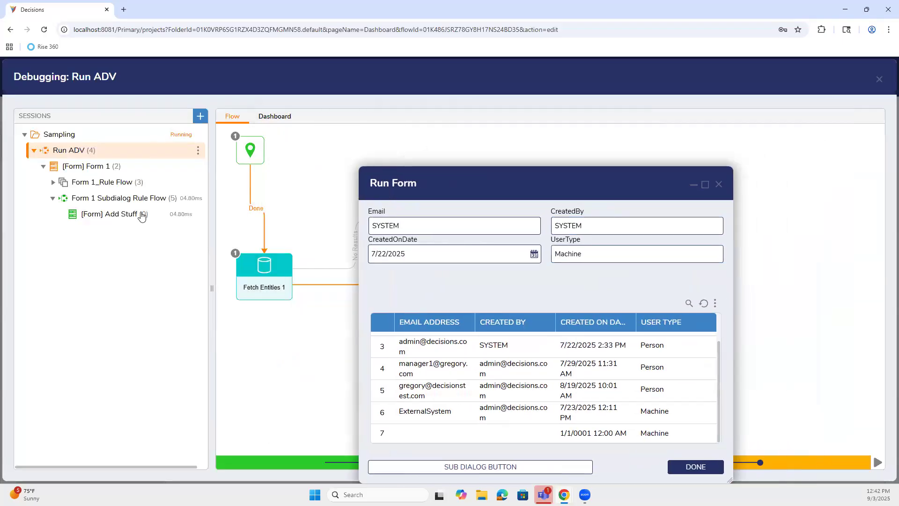
{"action": "left_click", "coordinate": [87, 200]}
{"action": "left_click_drag", "start_coordinate": [420, 183], "coordinate": [529, 133]}
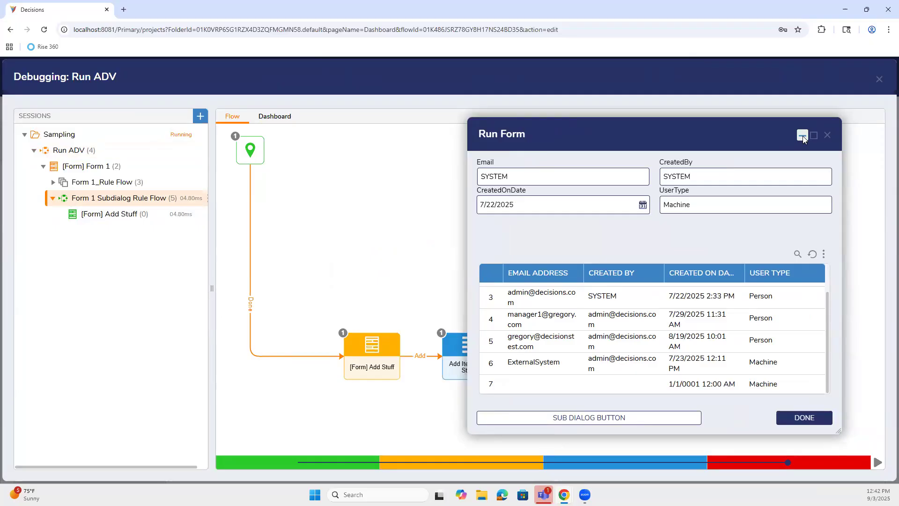
Step: Add a second account 'asdaw' with user type 'asdawas', then close the running form and debugger
{"action": "left_click", "coordinate": [636, 415]}
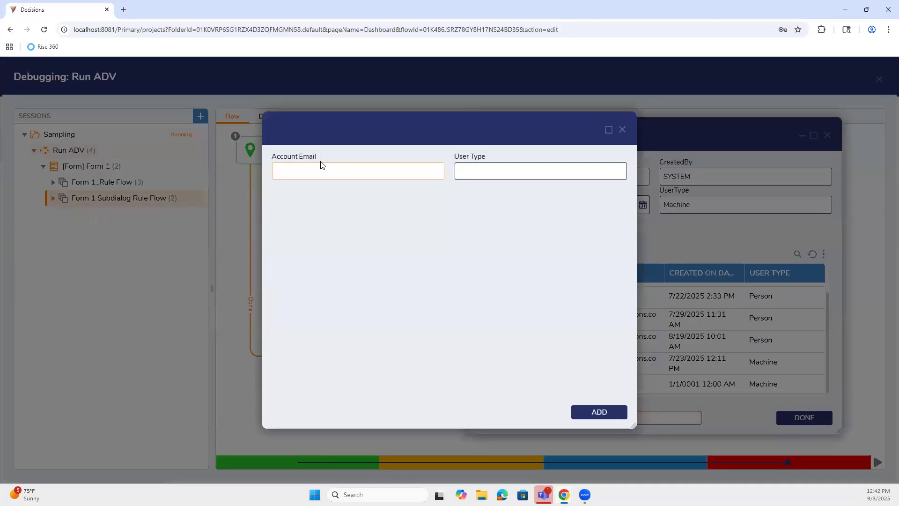
{"action": "type", "text": "asdaw"}
{"action": "left_click", "coordinate": [519, 175]}
{"action": "type", "text": "asdawas"}
{"action": "left_click", "coordinate": [606, 412]}
{"action": "scroll", "coordinate": [637, 375], "scroll_direction": "down", "scroll_amount": 1}
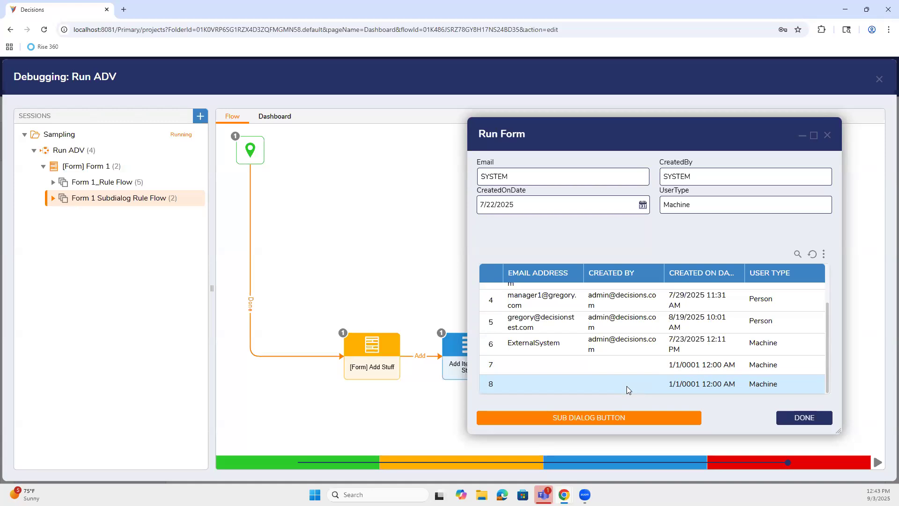
{"action": "scroll", "coordinate": [627, 365], "scroll_direction": "up", "scroll_amount": 3}
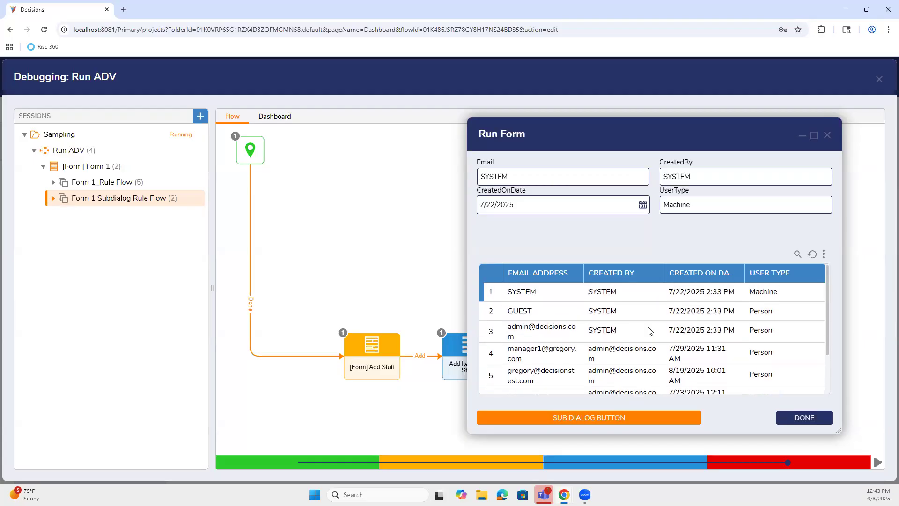
{"action": "left_click", "coordinate": [827, 135]}
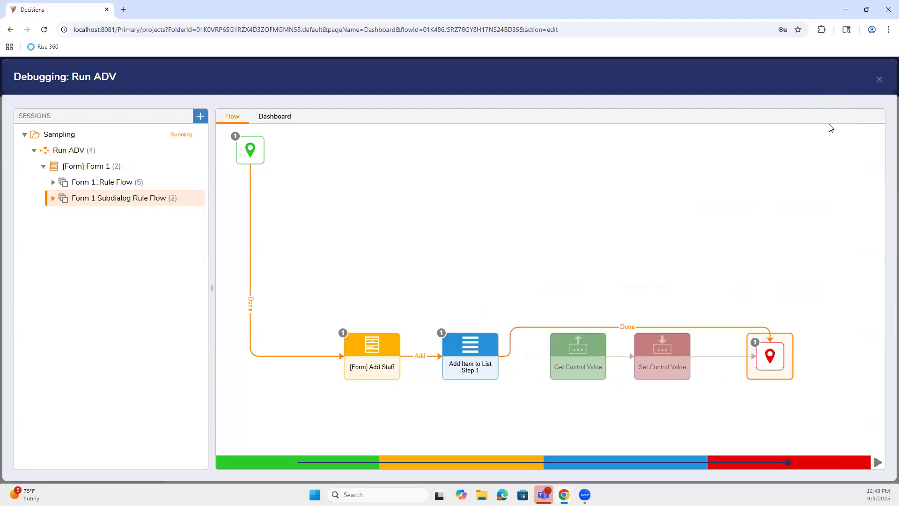
{"action": "key", "text": "Escape"}
Step: Open Form 1 in the designer and open the Sub Dialog Button's rule flow
{"action": "left_click", "coordinate": [399, 207]}
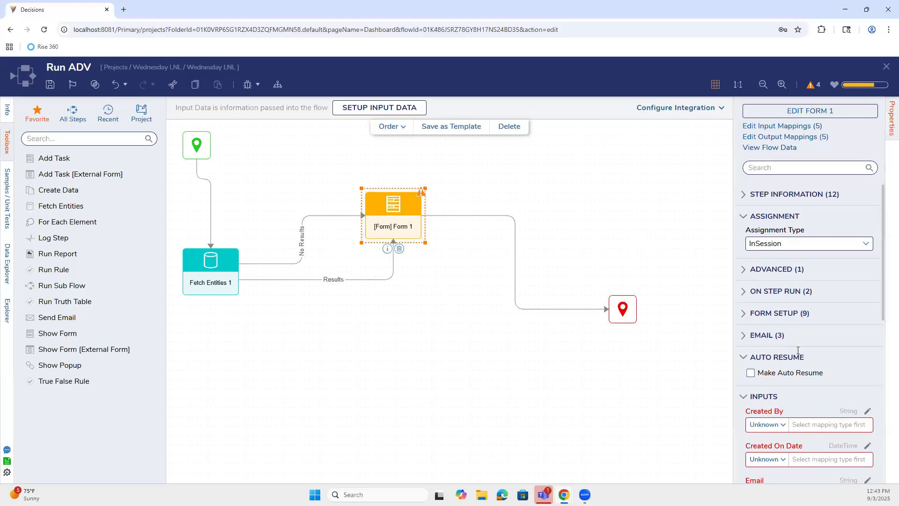
{"action": "left_click", "coordinate": [795, 111]}
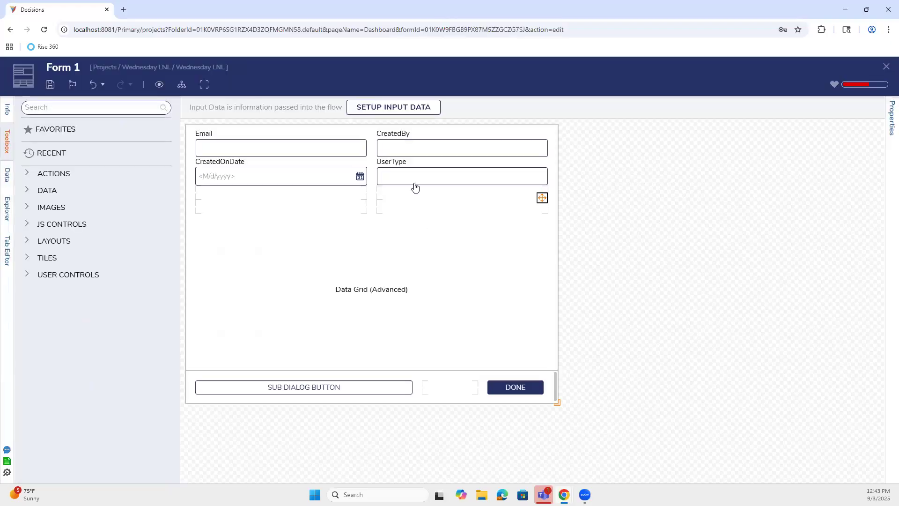
{"action": "left_click", "coordinate": [506, 275]}
{"action": "left_click", "coordinate": [662, 205]}
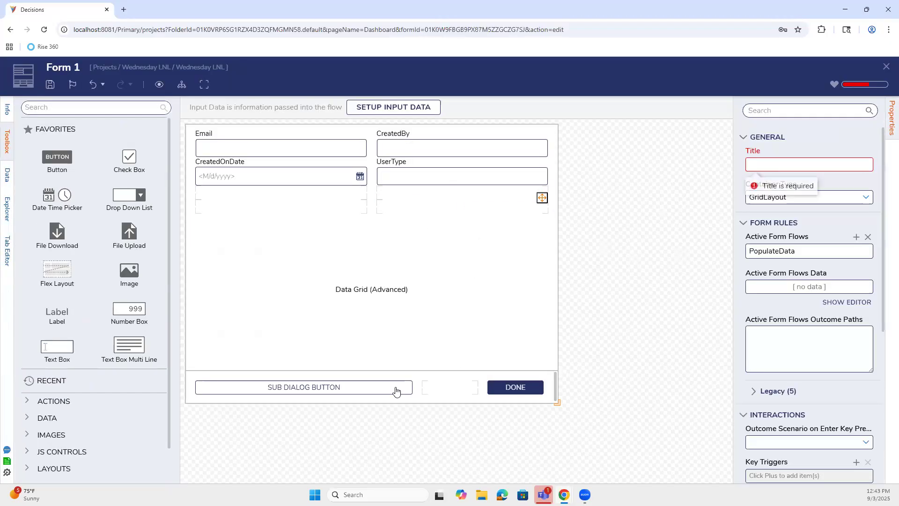
{"action": "left_click", "coordinate": [346, 387]}
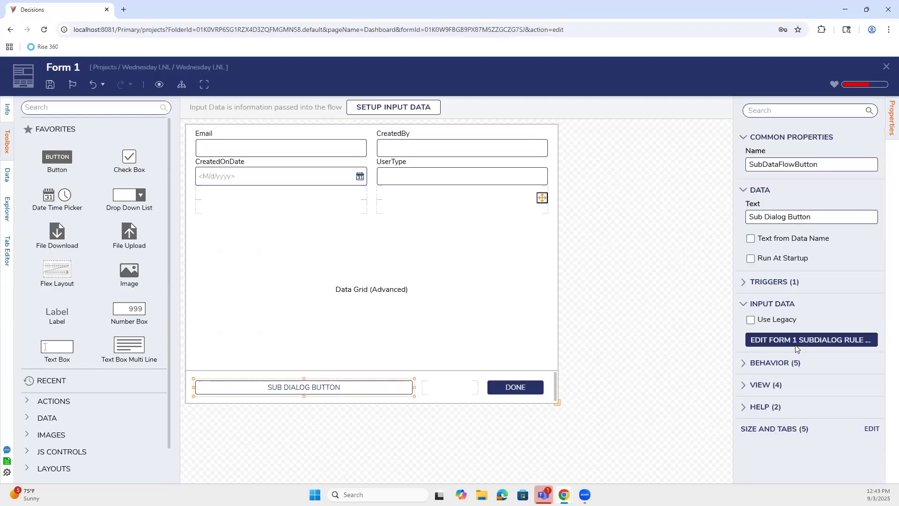
{"action": "left_click", "coordinate": [796, 347]}
Step: Re-pick the Add Item to List step's Original List as the grid's My Accounts
{"action": "left_click", "coordinate": [429, 349]}
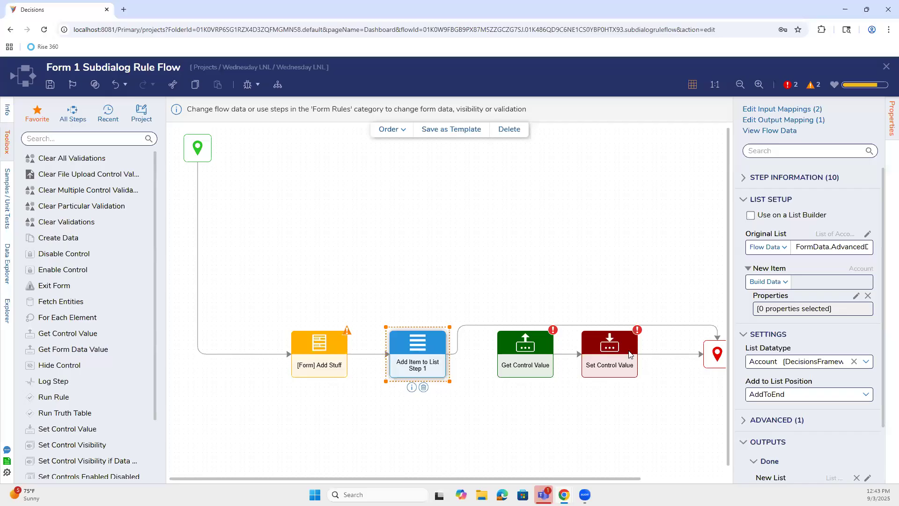
{"action": "left_click", "coordinate": [857, 251]}
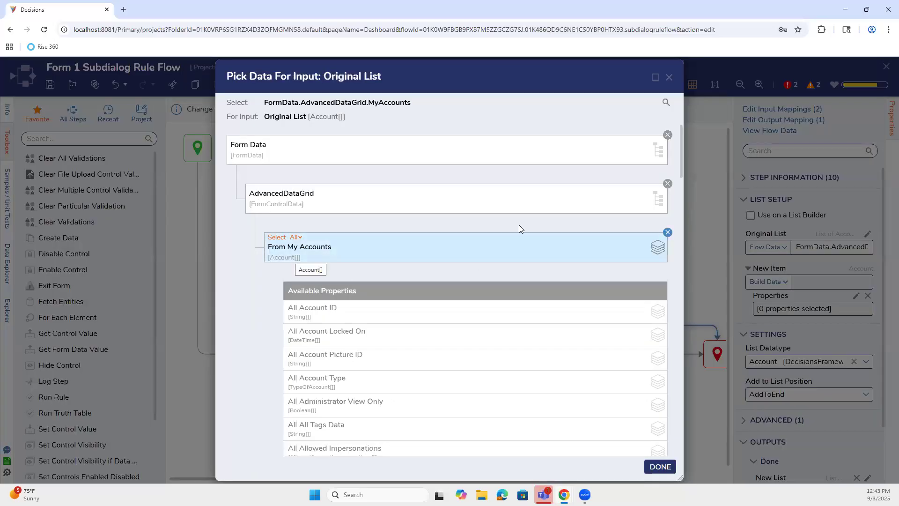
{"action": "left_click", "coordinate": [667, 232]}
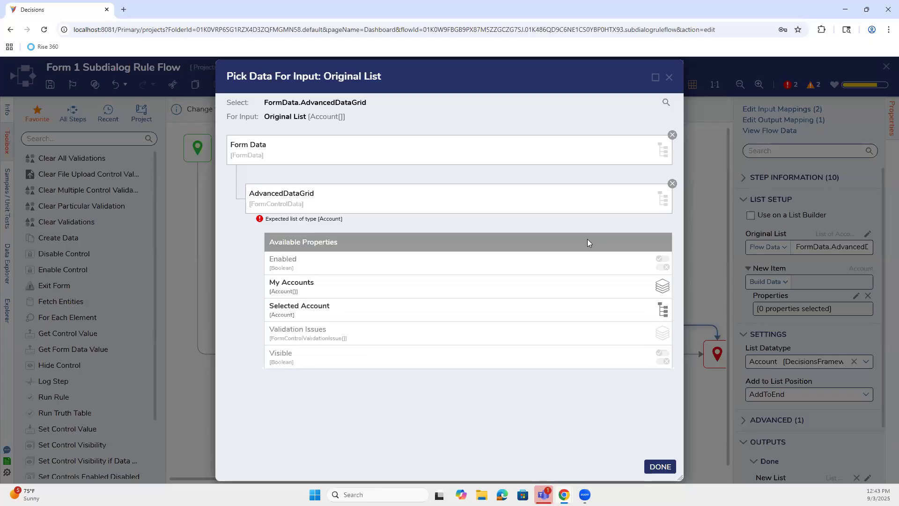
{"action": "left_click", "coordinate": [442, 290]}
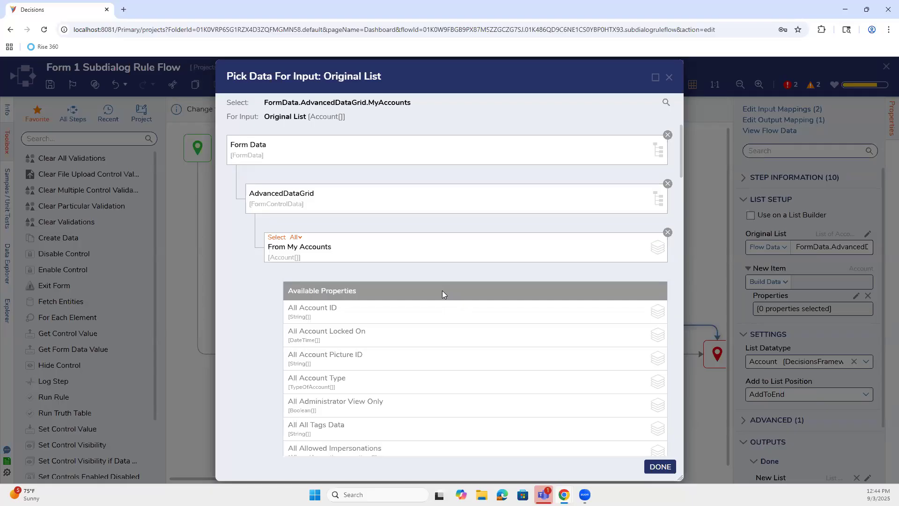
Step: Delete the Add Item to List step and connect Add Stuff directly to Get Control Value
{"action": "left_click", "coordinate": [791, 332]}
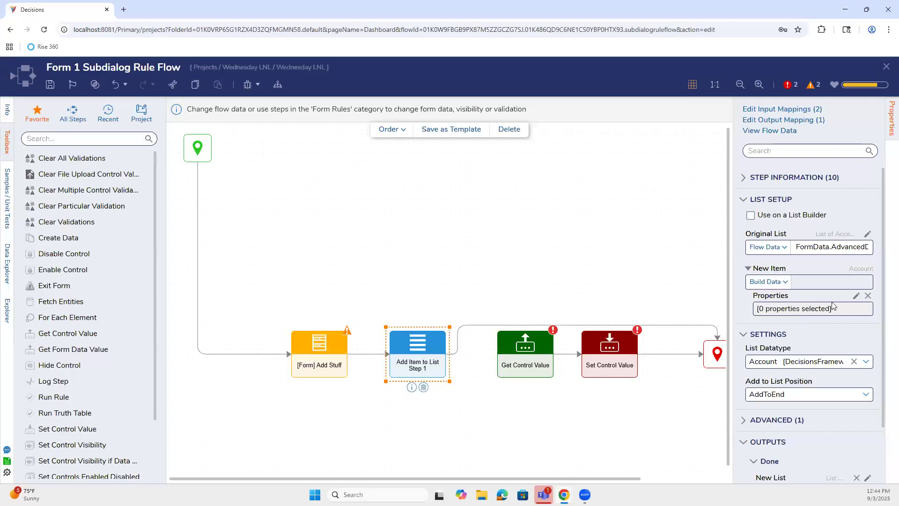
{"action": "left_click", "coordinate": [424, 388]}
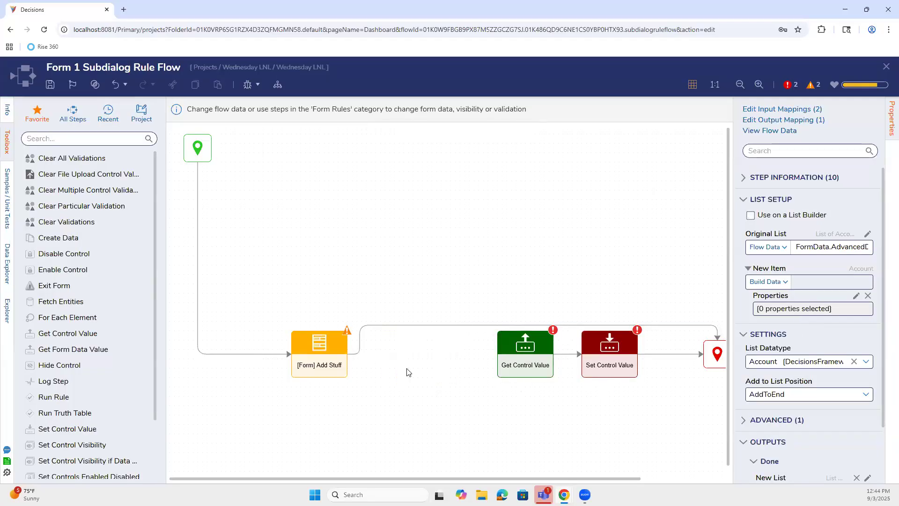
{"action": "key", "text": "Delete"}
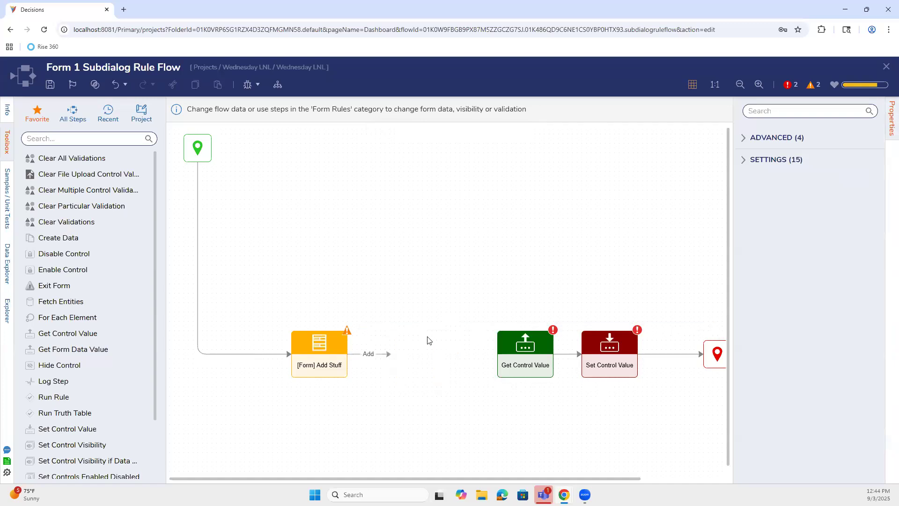
{"action": "left_click_drag", "start_coordinate": [390, 353], "coordinate": [494, 355]}
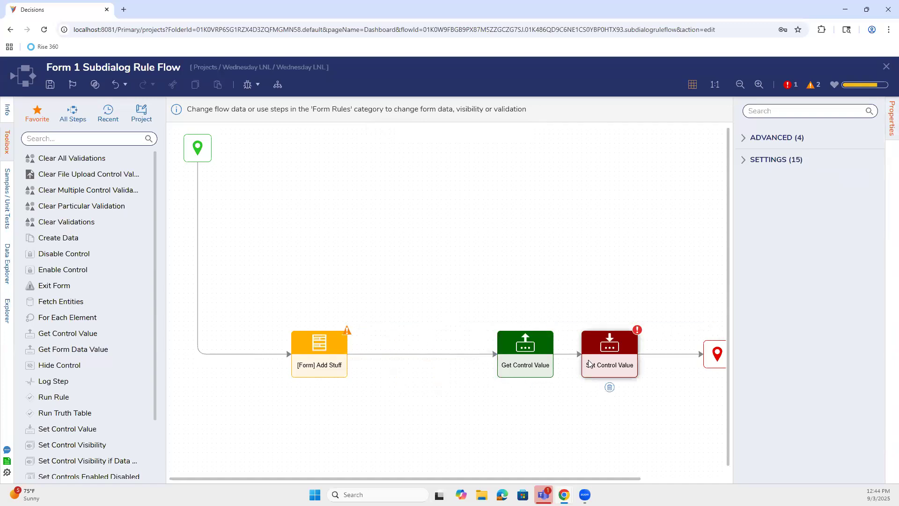
{"action": "left_click", "coordinate": [604, 369]}
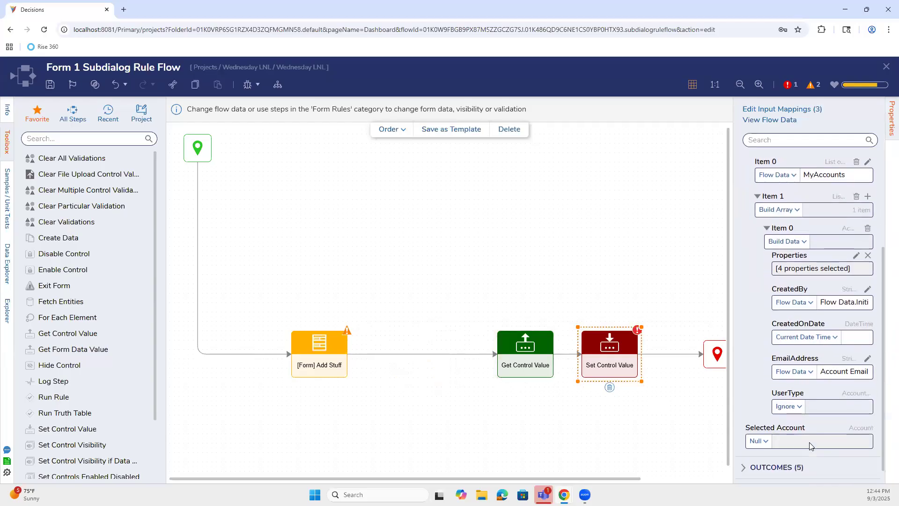
{"action": "left_click", "coordinate": [630, 378]}
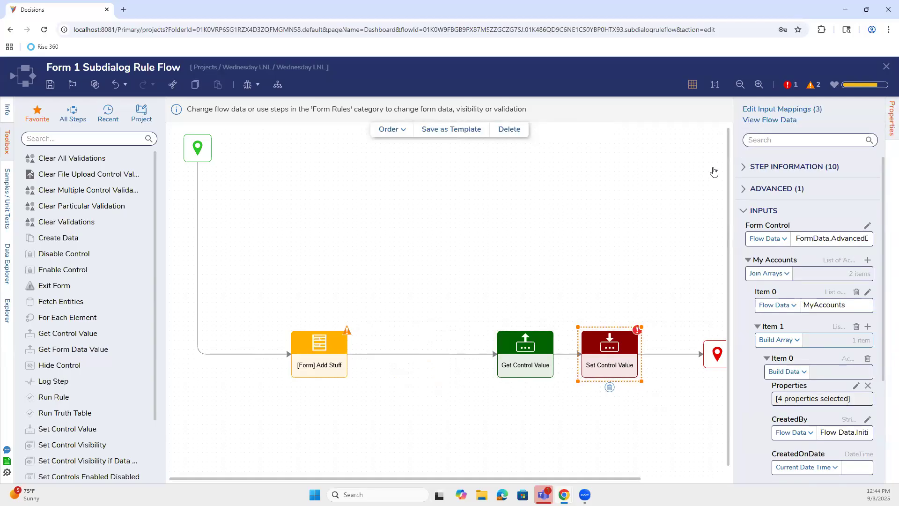
{"action": "left_click", "coordinate": [293, 211]}
Step: Save and close the subdialog rule flow, then save Form 1
{"action": "left_click", "coordinate": [50, 84]}
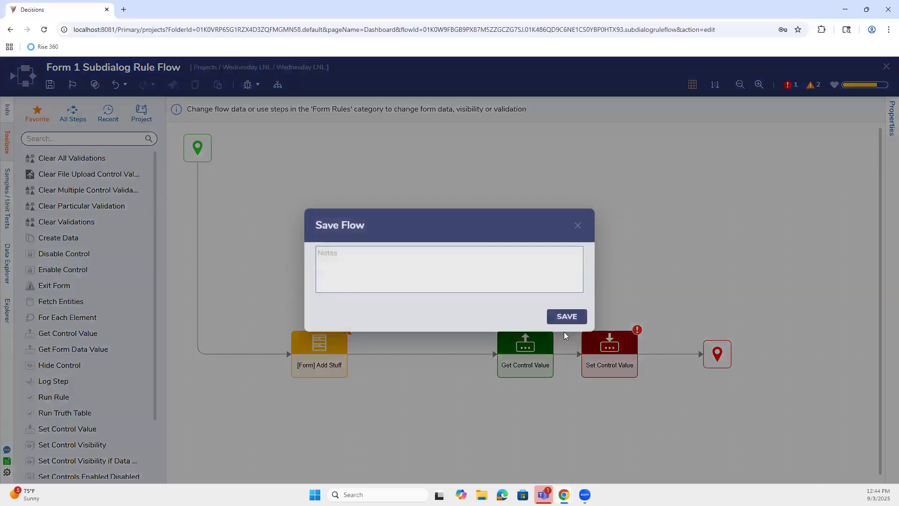
{"action": "left_click", "coordinate": [585, 318]}
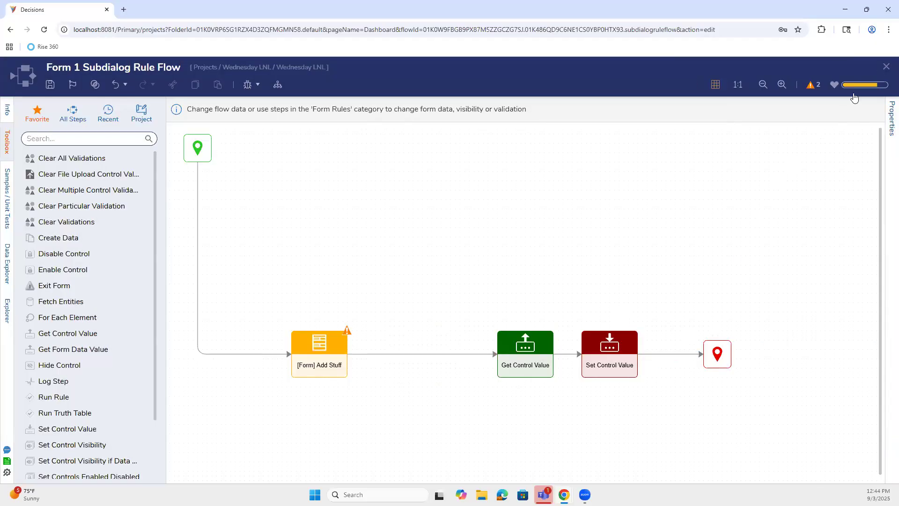
{"action": "left_click", "coordinate": [886, 68]}
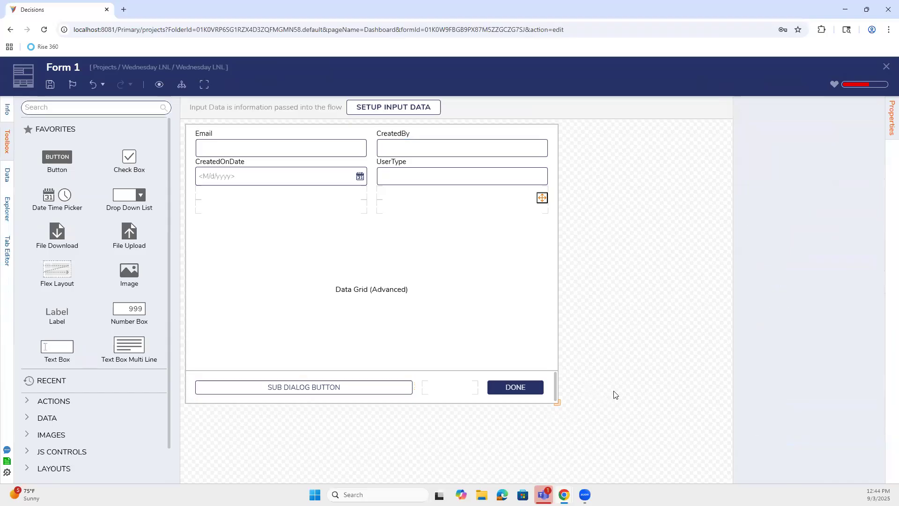
{"action": "left_click", "coordinate": [347, 391]}
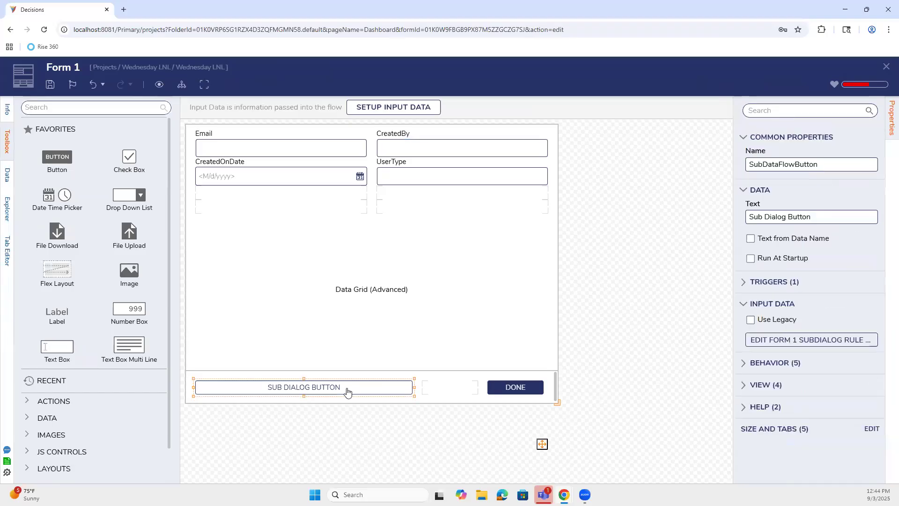
{"action": "left_click", "coordinate": [50, 85]}
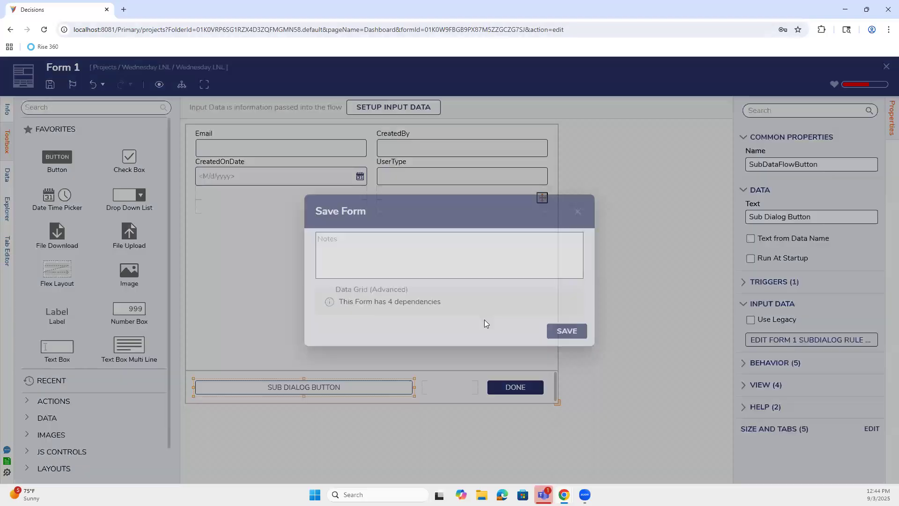
{"action": "left_click", "coordinate": [577, 331]}
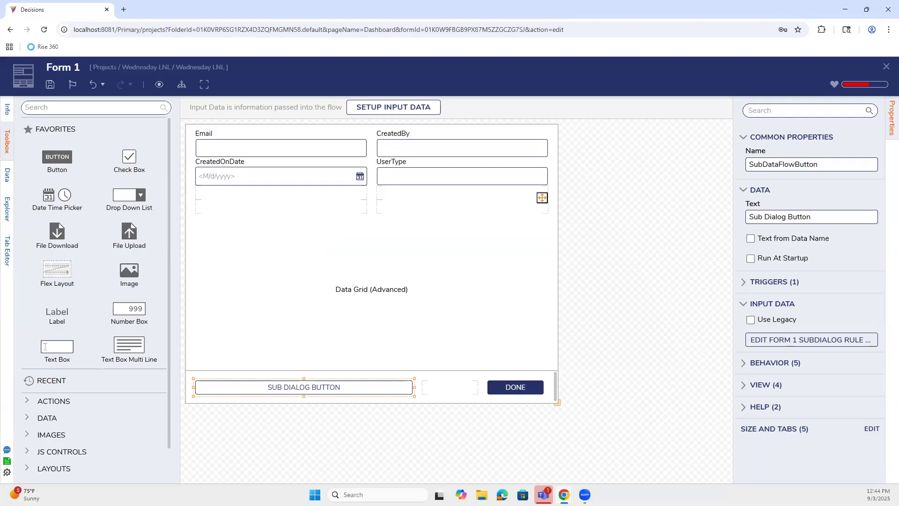
{"action": "left_click", "coordinate": [49, 85]}
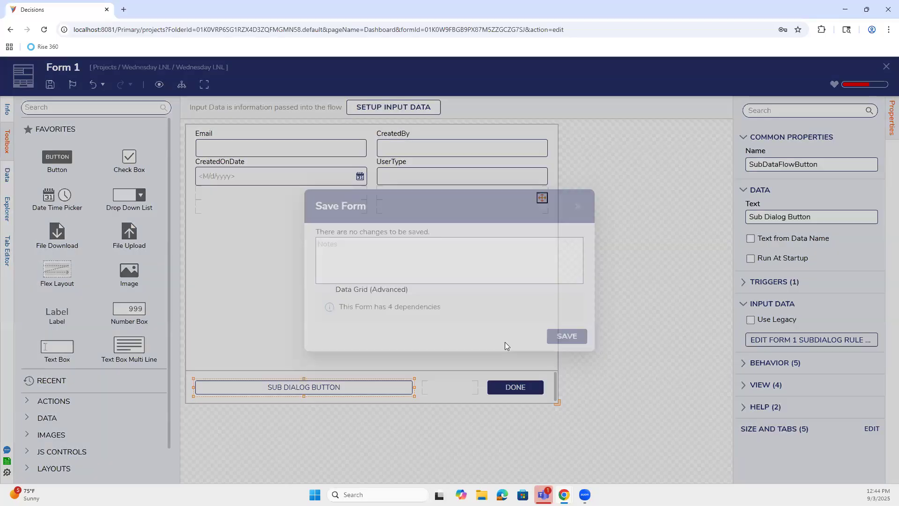
{"action": "left_click", "coordinate": [561, 336]}
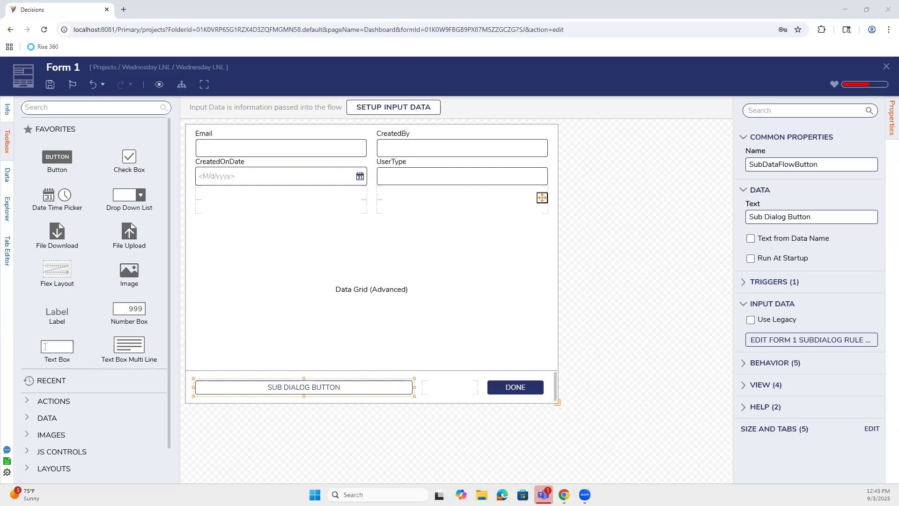
Step: Close Form 1's designer and save the Run ADV flow
{"action": "left_click", "coordinate": [886, 67]}
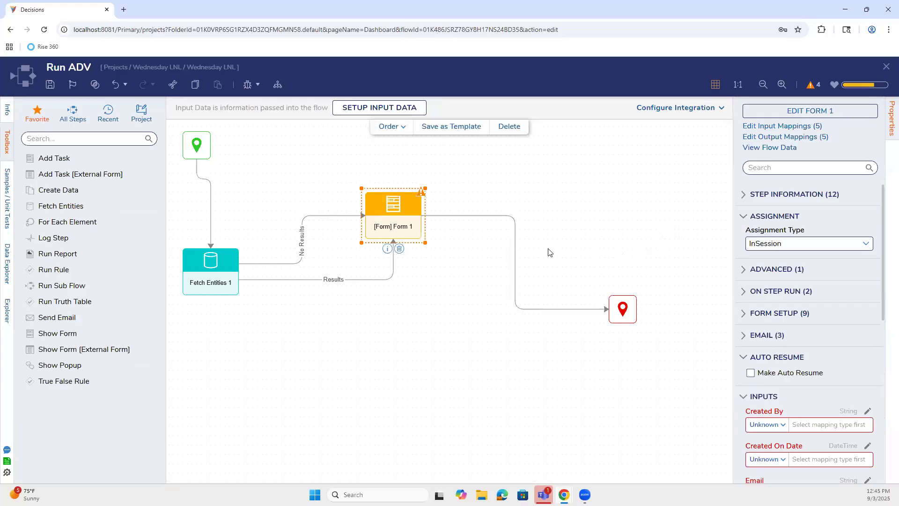
{"action": "left_click", "coordinate": [50, 87]}
{"action": "left_click", "coordinate": [566, 317]}
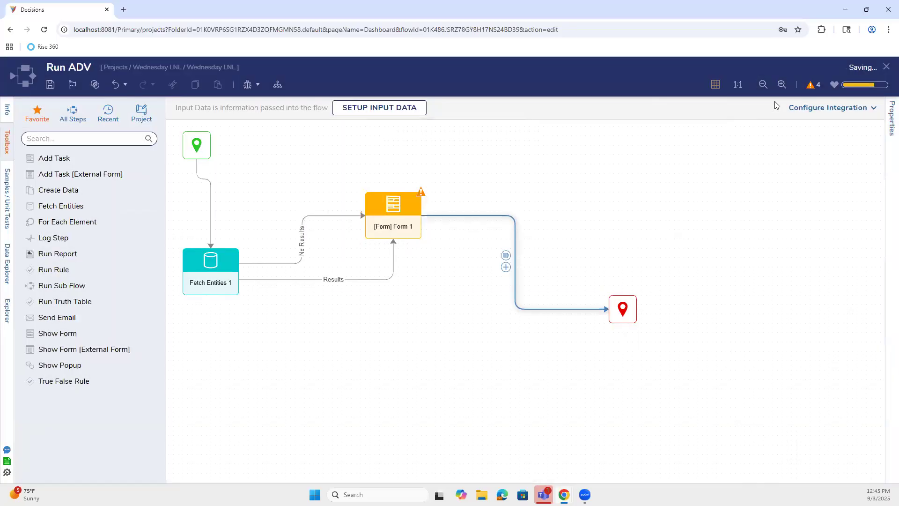
Step: Close the Run ADV flow and open Approval Flow from the Wednesday LNL project's flow list
{"action": "left_click", "coordinate": [886, 67]}
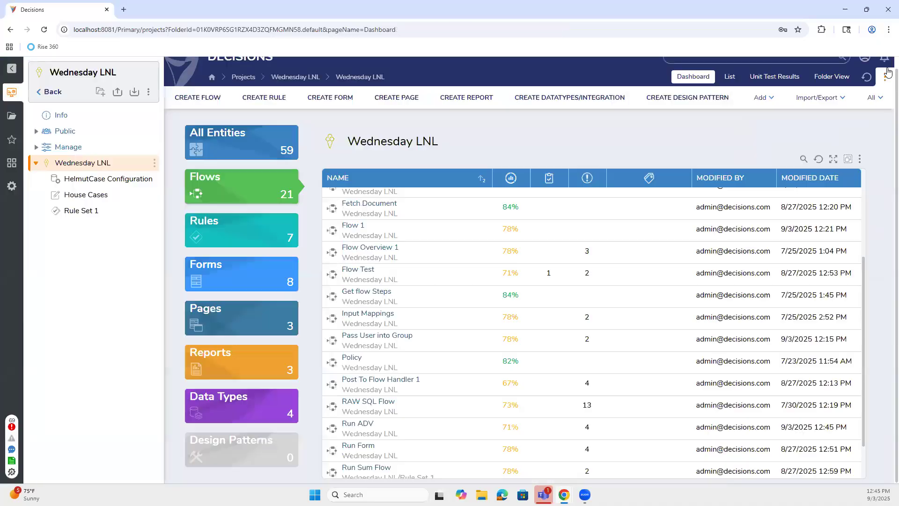
{"action": "scroll", "coordinate": [460, 320], "scroll_direction": "up", "scroll_amount": 3}
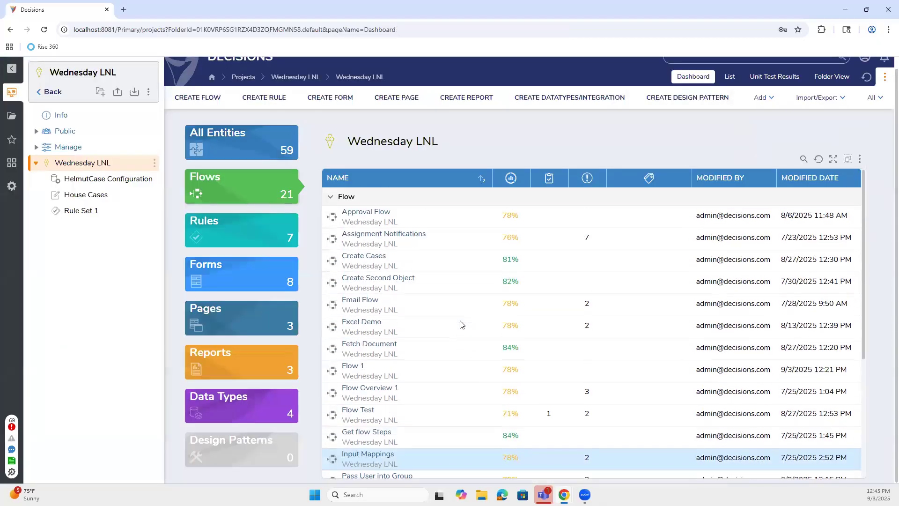
{"action": "scroll", "coordinate": [460, 320], "scroll_direction": "down", "scroll_amount": 1}
{"action": "scroll", "coordinate": [459, 320], "scroll_direction": "up", "scroll_amount": 1}
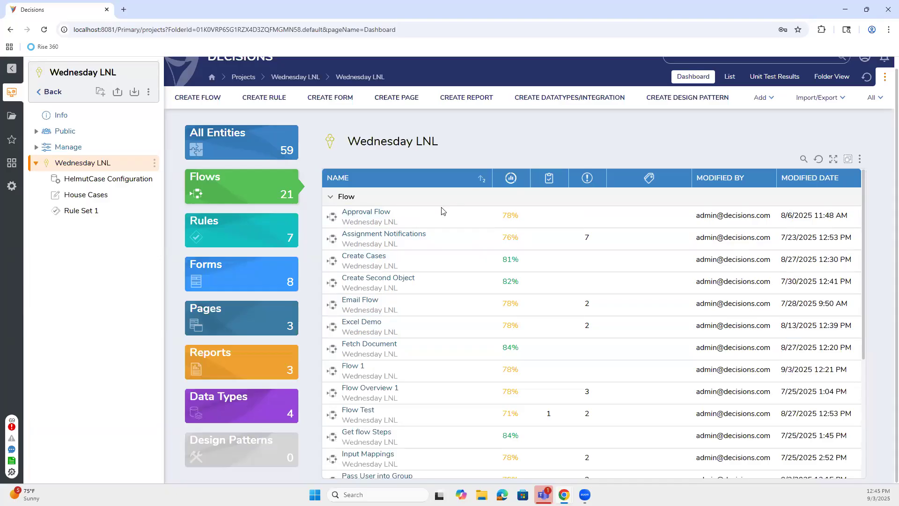
{"action": "left_click", "coordinate": [371, 218]}
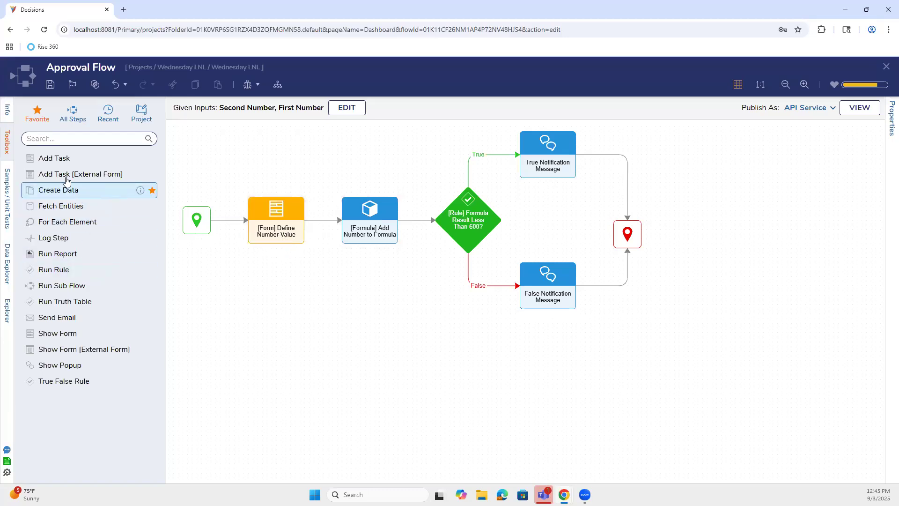
Step: Drop an Add Task step and a second form step onto the Approval Flow canvas
{"action": "left_click_drag", "start_coordinate": [59, 160], "coordinate": [283, 318]}
{"action": "left_click_drag", "start_coordinate": [56, 333], "coordinate": [404, 352]}
{"action": "left_click", "coordinate": [280, 334]}
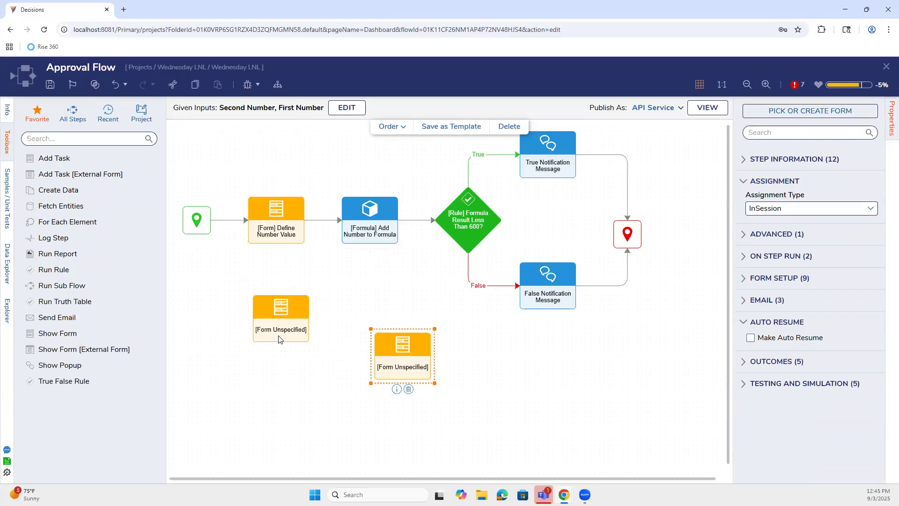
Step: Set the second form step's Assignment Type to Assigned
{"action": "left_click", "coordinate": [406, 357]}
{"action": "left_click", "coordinate": [870, 208]}
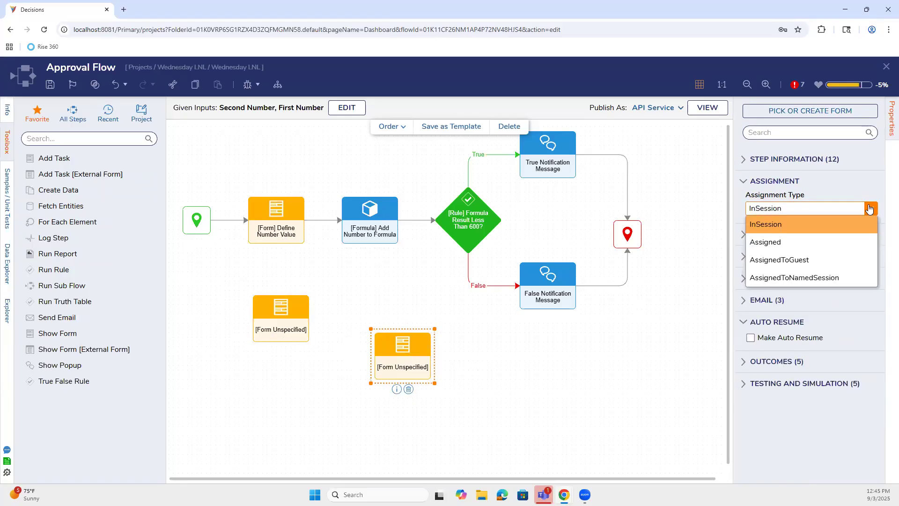
{"action": "left_click", "coordinate": [845, 241]}
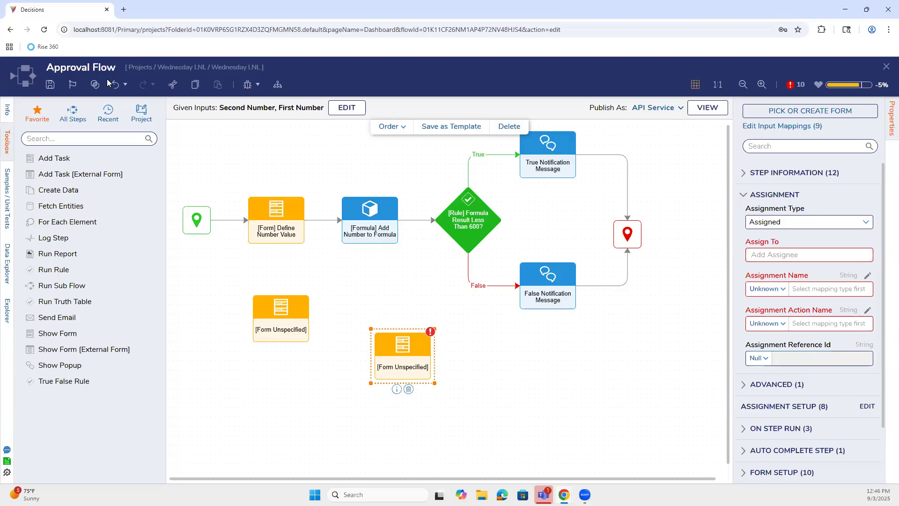
Step: Find the Decisions documentation in a new tab and switch to its Step Library section
{"action": "left_click", "coordinate": [123, 10]}
{"action": "type", "text": "dec"}
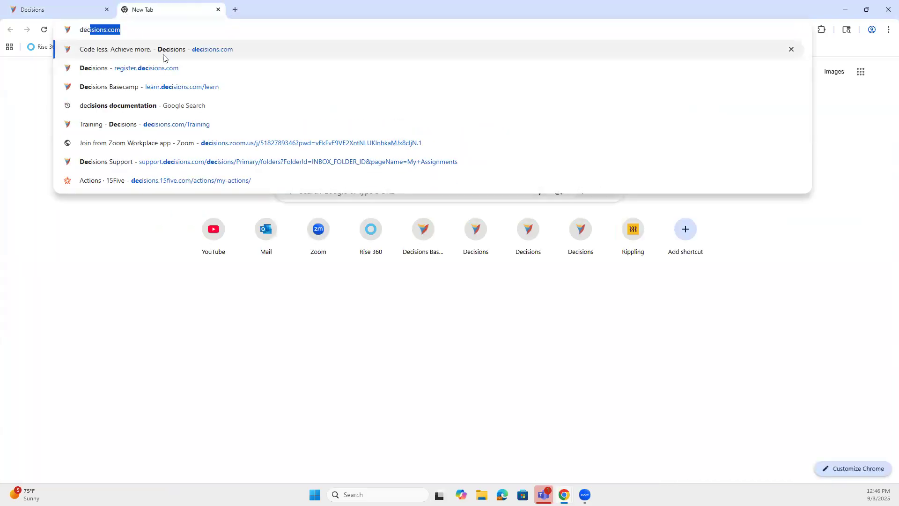
{"action": "left_click", "coordinate": [148, 108]}
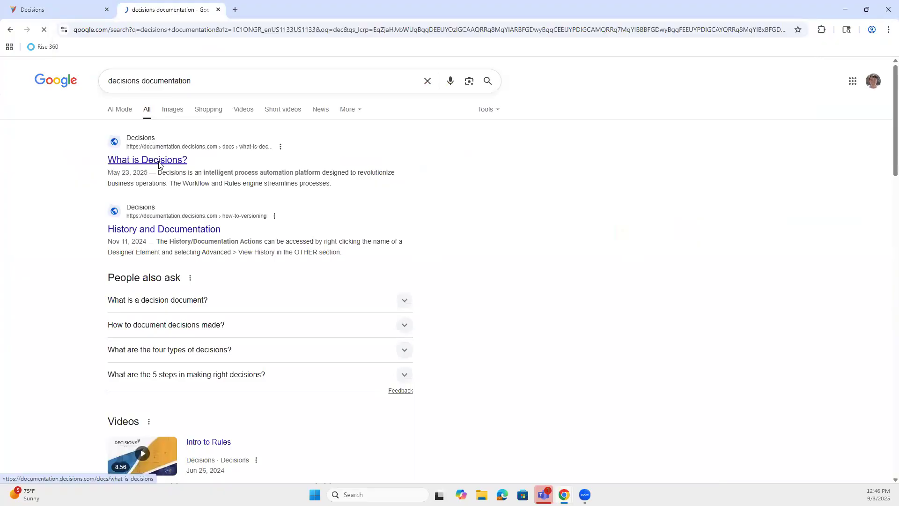
{"action": "left_click", "coordinate": [159, 159]}
{"action": "left_click", "coordinate": [105, 73]}
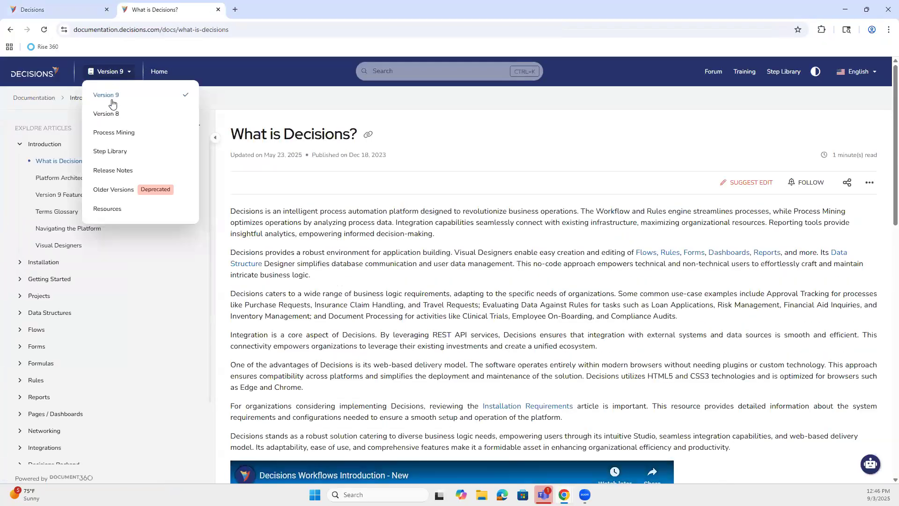
{"action": "left_click", "coordinate": [117, 150]}
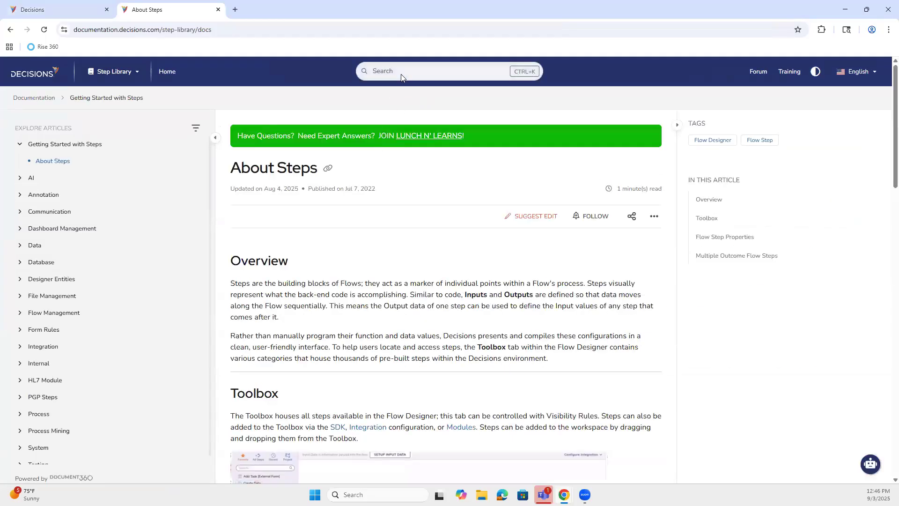
Step: Search the Step Library for 'add task' and read the Add Task article, noting version 4.0.0
{"action": "left_click", "coordinate": [401, 73]}
{"action": "type", "text": "a"}
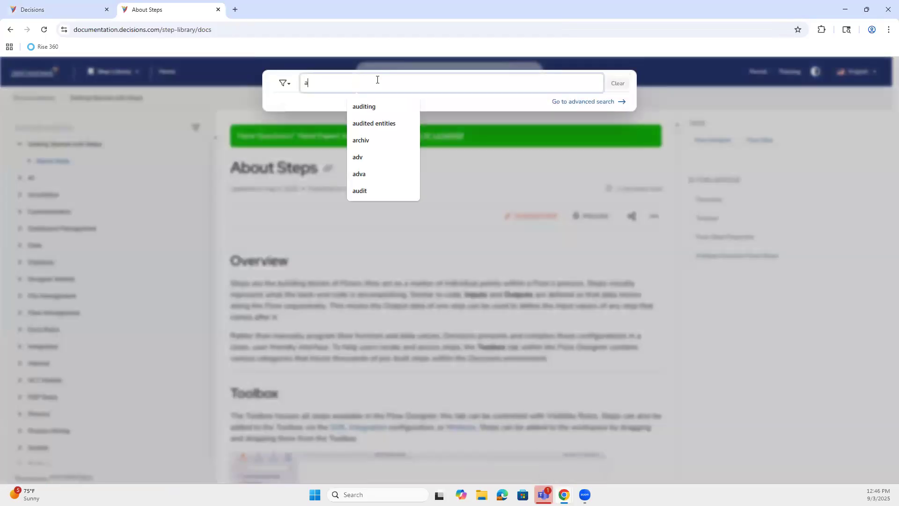
{"action": "type", "text": "dd task"}
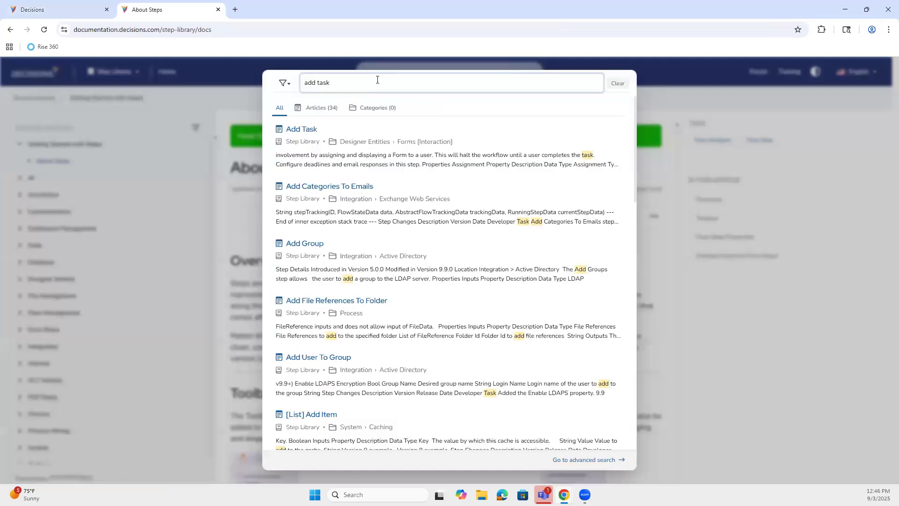
{"action": "left_click", "coordinate": [312, 129]}
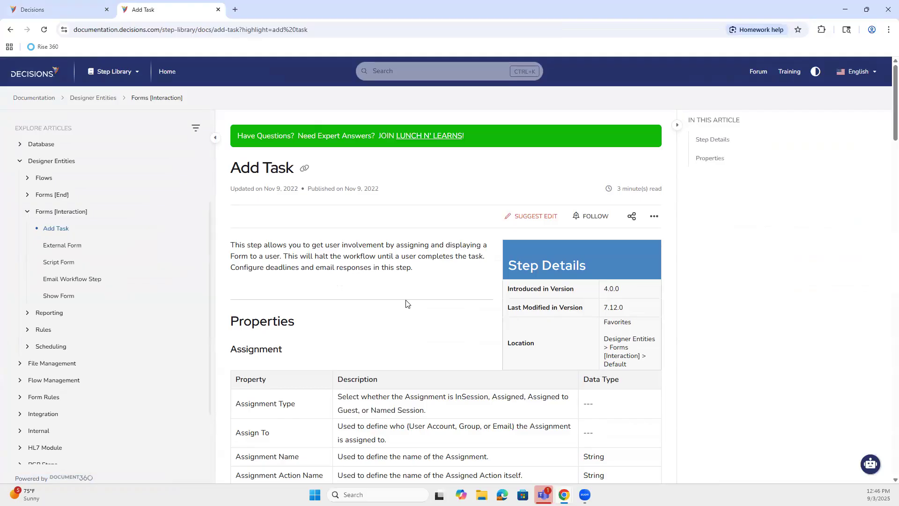
{"action": "scroll", "coordinate": [407, 303], "scroll_direction": "down", "scroll_amount": 2}
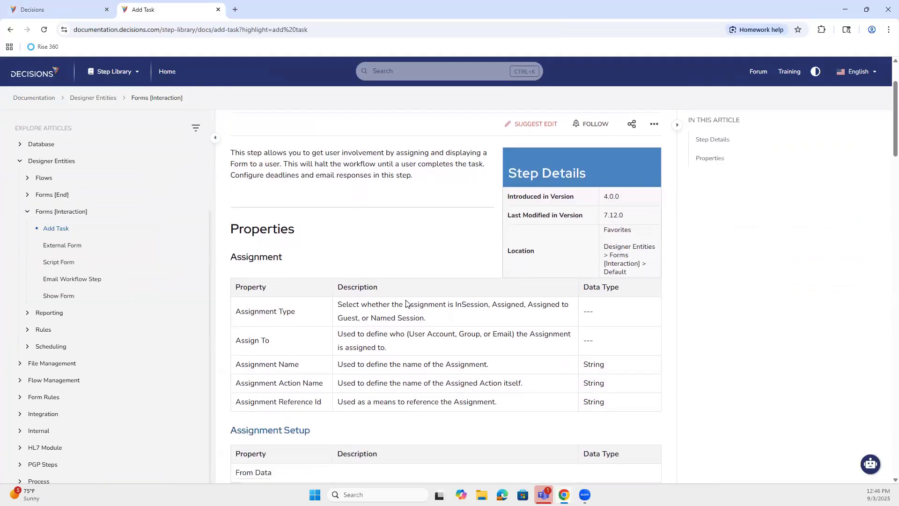
{"action": "double_click", "coordinate": [605, 198]}
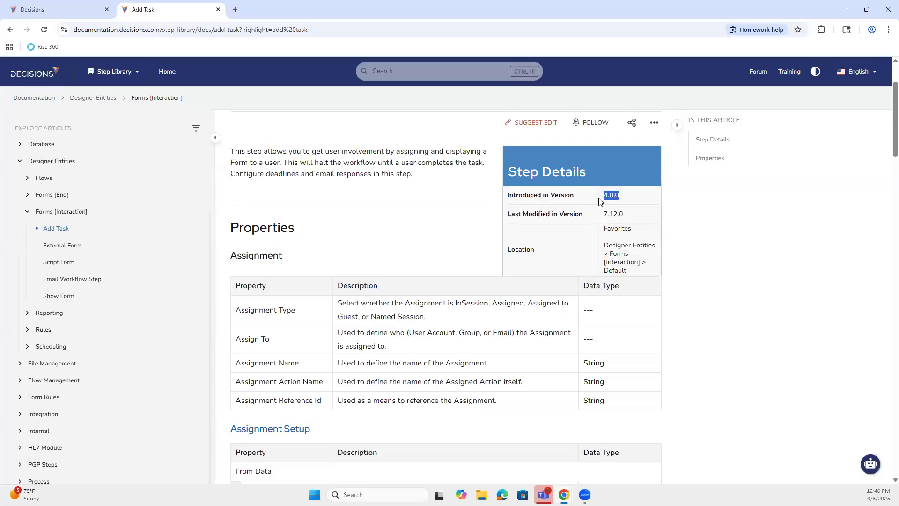
{"action": "left_click", "coordinate": [638, 277]}
{"action": "scroll", "coordinate": [433, 373], "scroll_direction": "down", "scroll_amount": 4}
{"action": "scroll", "coordinate": [429, 373], "scroll_direction": "down", "scroll_amount": 10}
{"action": "scroll", "coordinate": [431, 342], "scroll_direction": "up", "scroll_amount": 6}
{"action": "scroll", "coordinate": [431, 342], "scroll_direction": "up", "scroll_amount": 10}
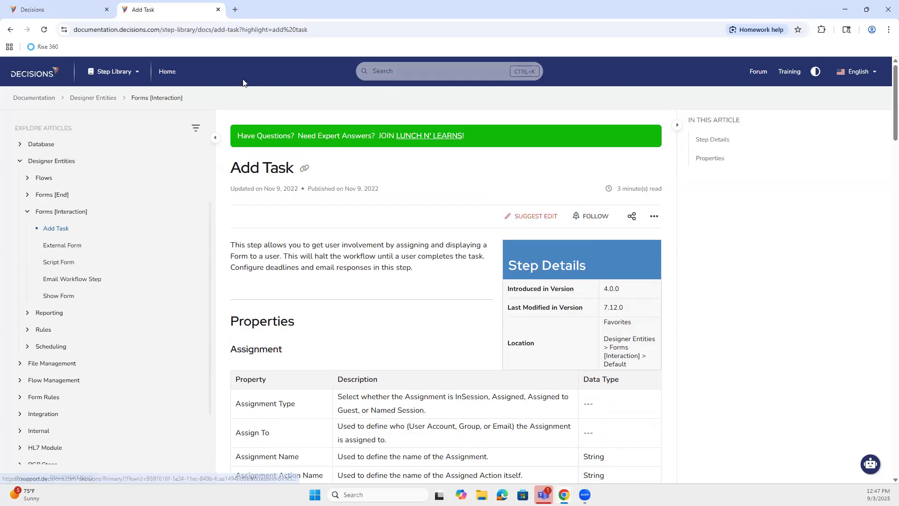
Step: Search the documentation for 'show form' and open the Show Form step article
{"action": "left_click", "coordinate": [405, 75]}
{"action": "type", "text": "show"}
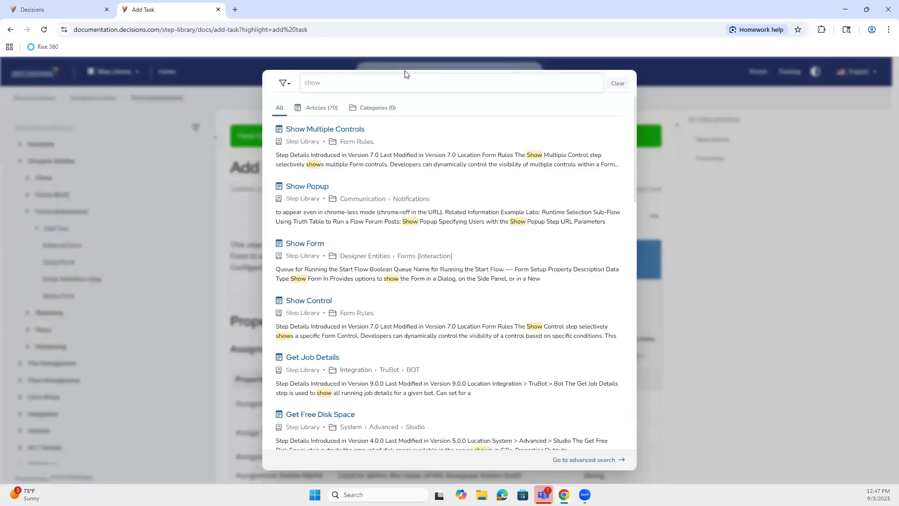
{"action": "type", "text": " form"}
{"action": "left_click", "coordinate": [54, 7]}
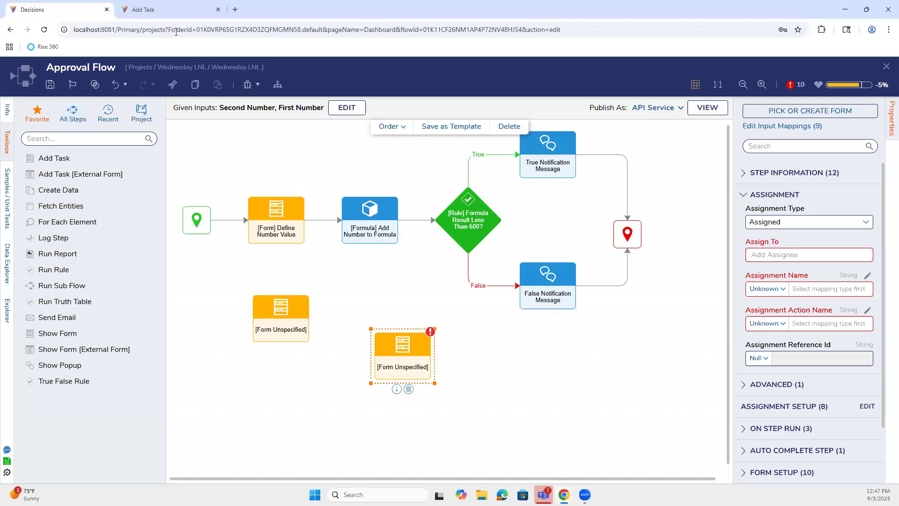
{"action": "left_click", "coordinate": [161, 5]}
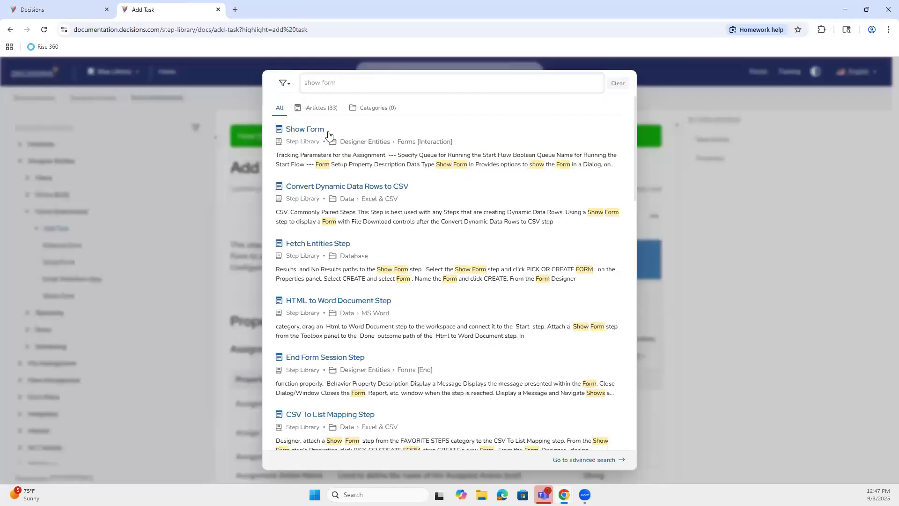
{"action": "left_click", "coordinate": [293, 128]}
Step: Search the Approval Flow step toolbox for 'run form'
{"action": "left_click", "coordinate": [69, 7]}
{"action": "left_click", "coordinate": [119, 141]}
{"action": "type", "text": "run form"}
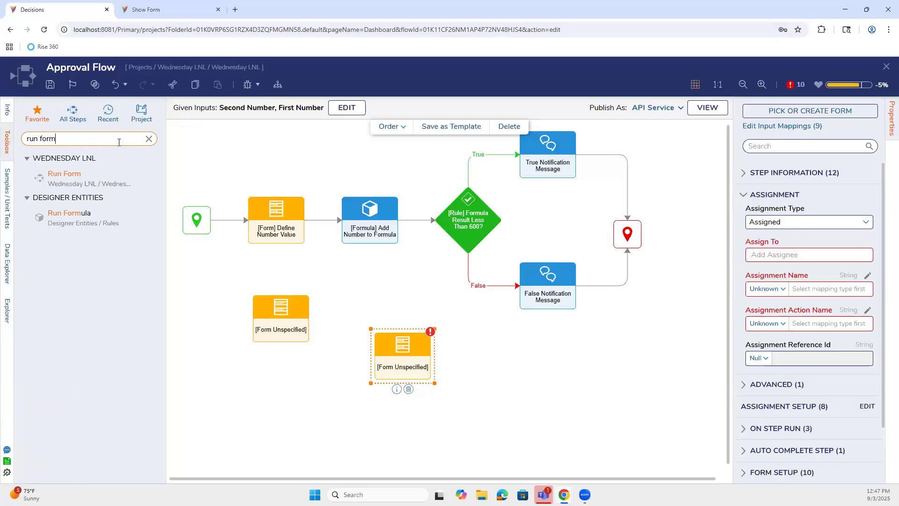
Step: Read through the Show Form article's property tables, then return to the Approval Flow designer
{"action": "left_click", "coordinate": [157, 6]}
{"action": "scroll", "coordinate": [376, 202], "scroll_direction": "up", "scroll_amount": 14}
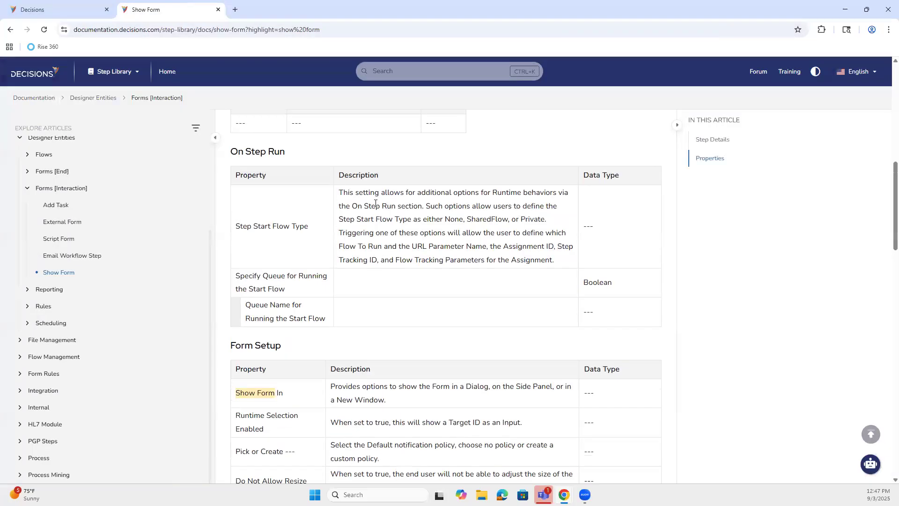
{"action": "scroll", "coordinate": [381, 210], "scroll_direction": "up", "scroll_amount": 1}
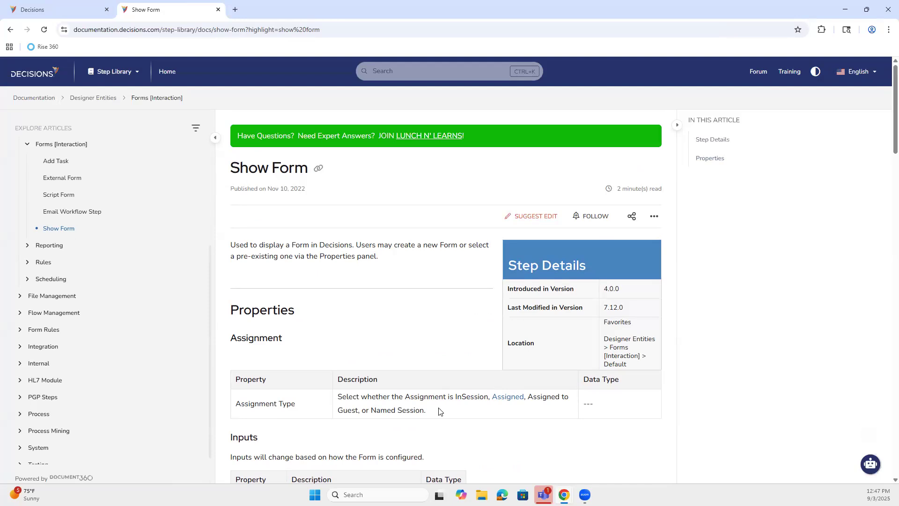
{"action": "scroll", "coordinate": [439, 411], "scroll_direction": "down", "scroll_amount": 5}
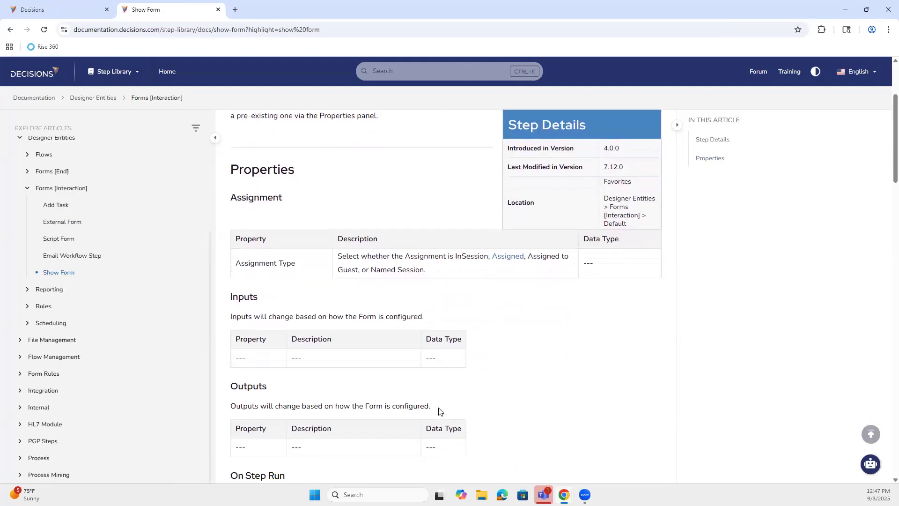
{"action": "scroll", "coordinate": [439, 411], "scroll_direction": "down", "scroll_amount": 4}
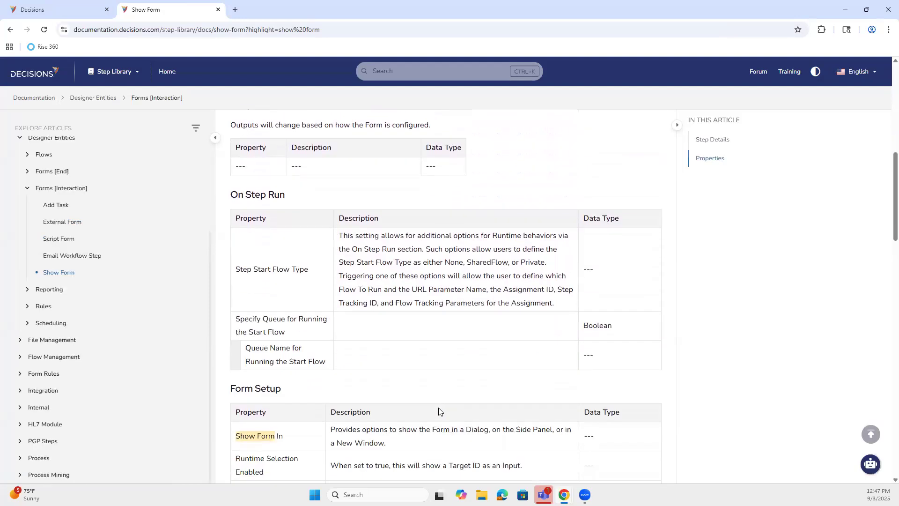
{"action": "scroll", "coordinate": [439, 411], "scroll_direction": "down", "scroll_amount": 7}
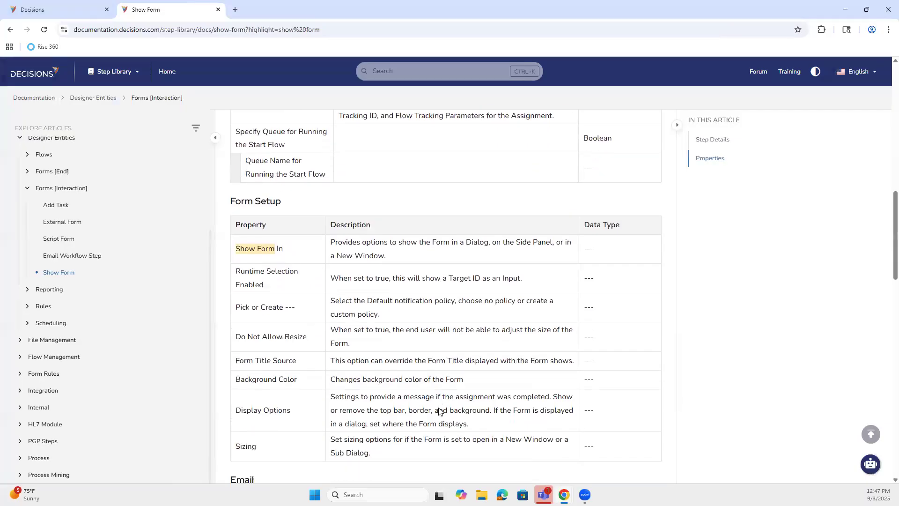
{"action": "scroll", "coordinate": [439, 411], "scroll_direction": "down", "scroll_amount": 12}
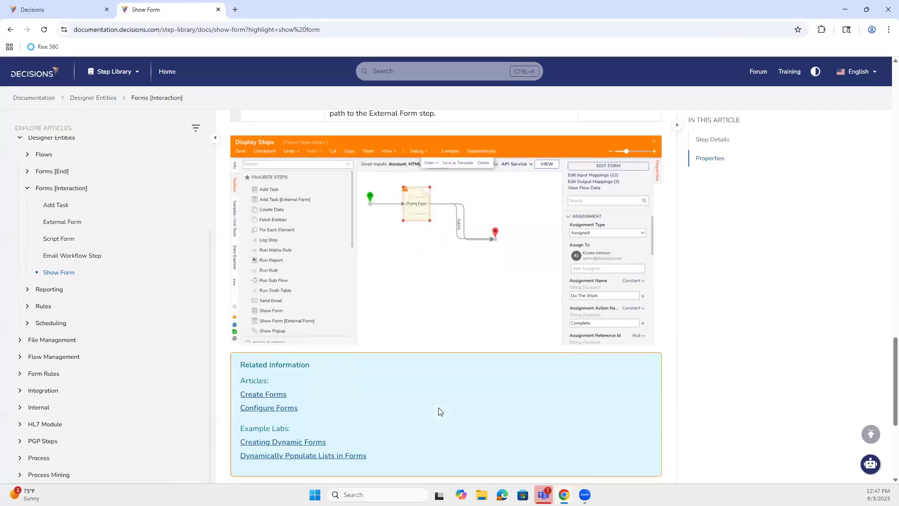
{"action": "scroll", "coordinate": [439, 411], "scroll_direction": "up", "scroll_amount": 1}
{"action": "scroll", "coordinate": [438, 408], "scroll_direction": "up", "scroll_amount": 14}
{"action": "scroll", "coordinate": [438, 407], "scroll_direction": "up", "scroll_amount": 13}
{"action": "scroll", "coordinate": [440, 411], "scroll_direction": "down", "scroll_amount": 2}
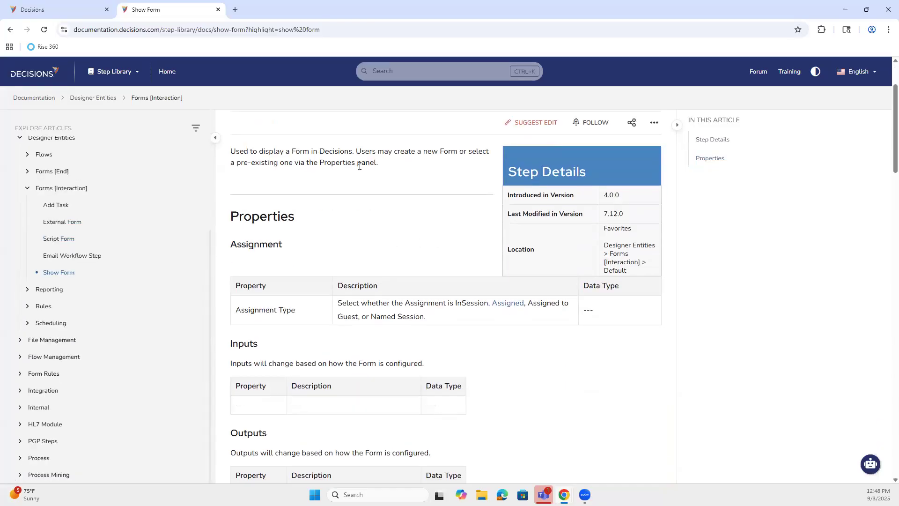
{"action": "left_click", "coordinate": [61, 8]}
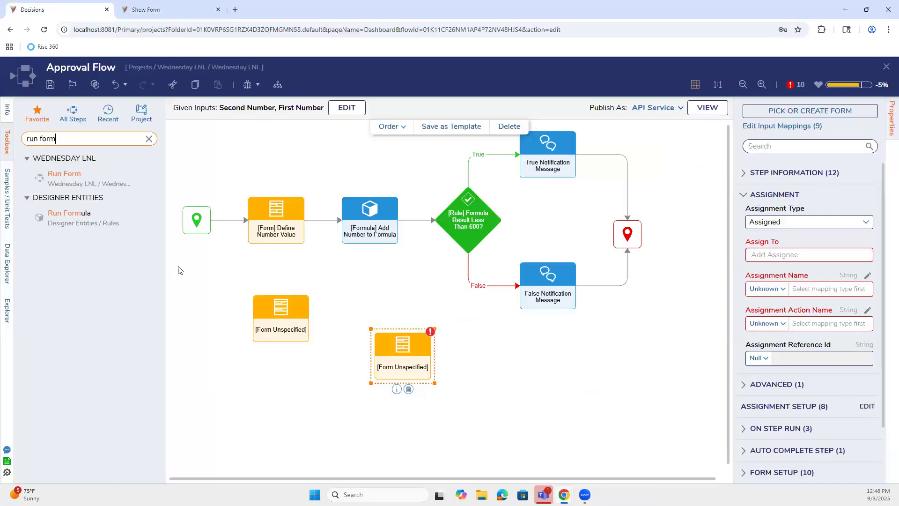
Step: Clear the toolbox search and delete both unconfigured [Form Unspecified] steps
{"action": "left_click", "coordinate": [149, 139]}
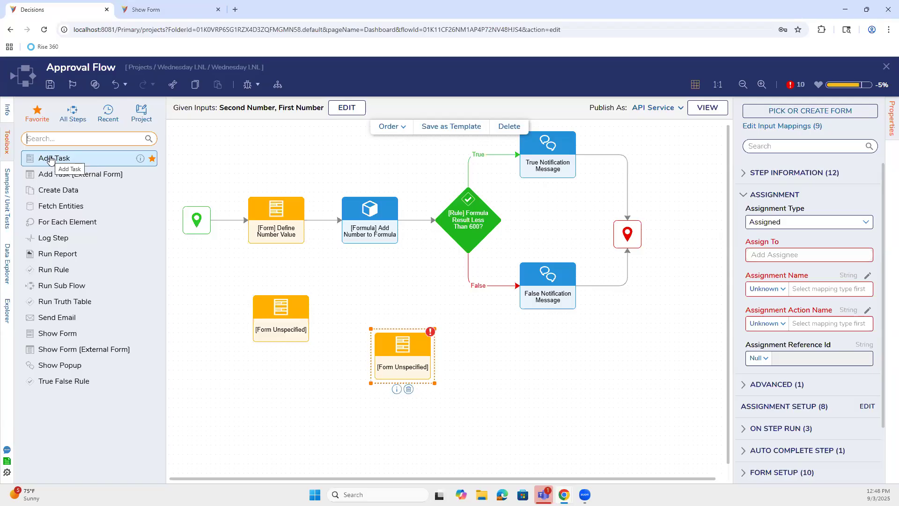
{"action": "left_click", "coordinate": [409, 389]}
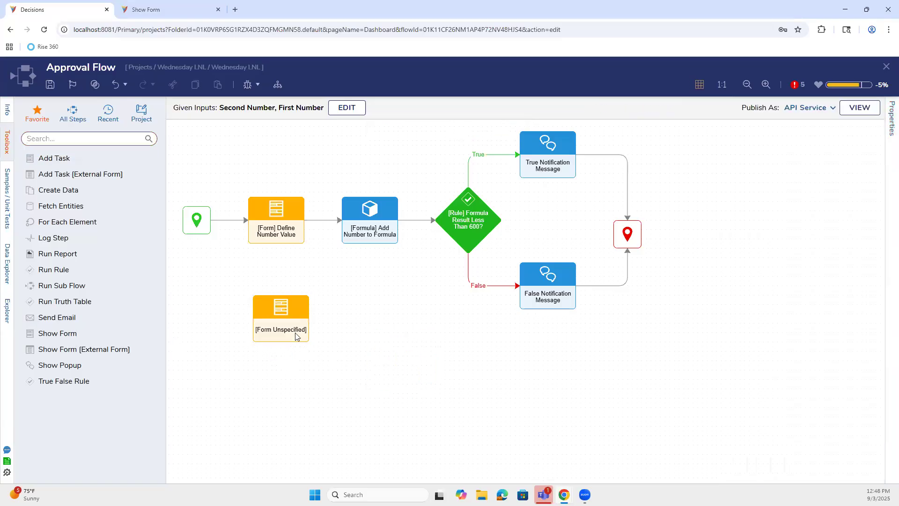
{"action": "left_click", "coordinate": [287, 351]}
Step: Close Approval Flow without saving, close the Show Form docs tab, and go full screen
{"action": "left_click", "coordinate": [884, 68]}
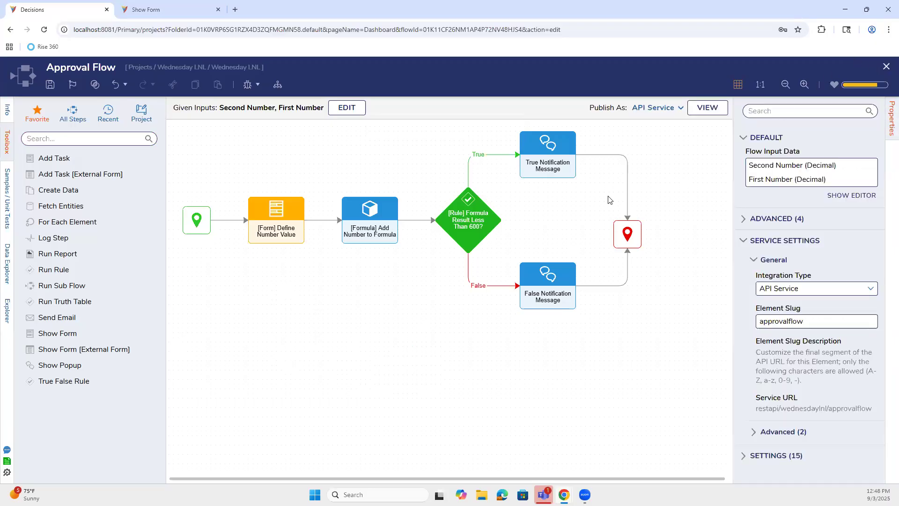
{"action": "left_click", "coordinate": [504, 322]}
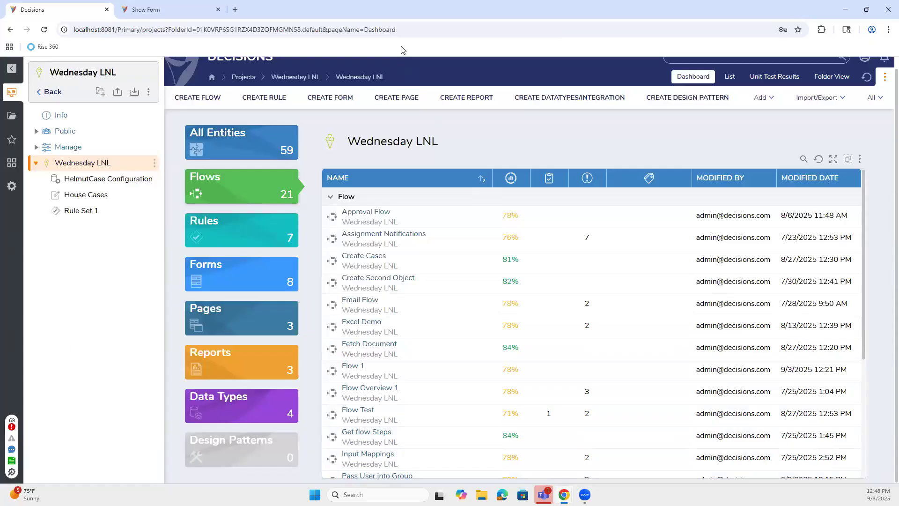
{"action": "left_click", "coordinate": [218, 10]}
{"action": "key", "text": "F11"}
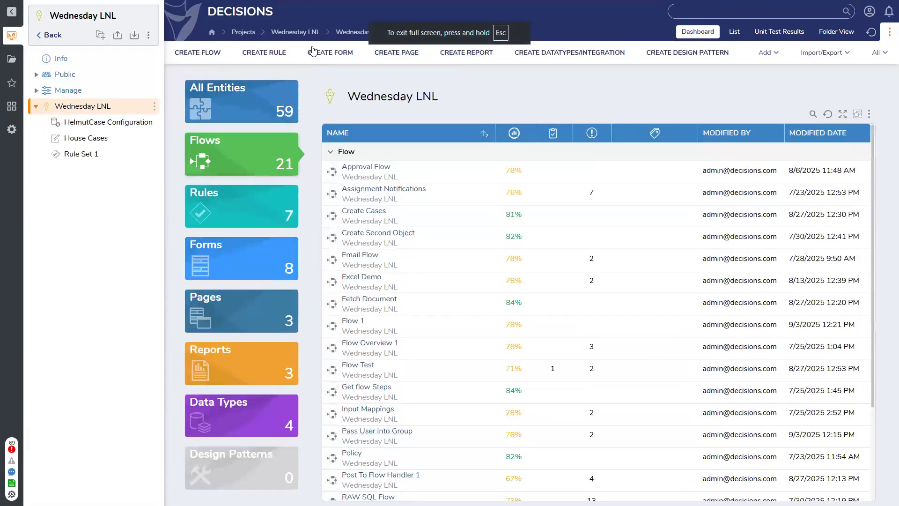